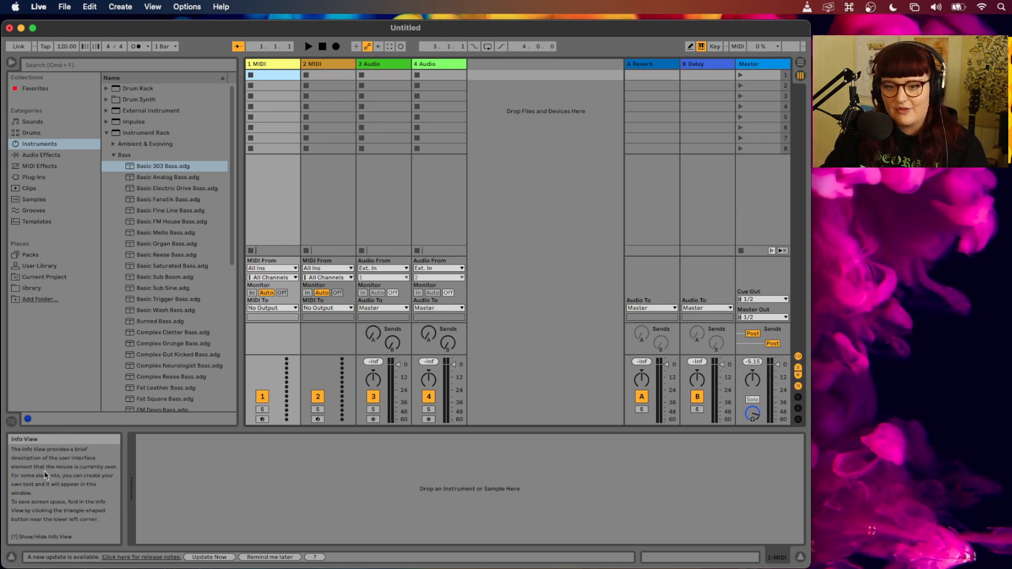
Hide and show the Info View again, and switch the set to the Arrangement View
left_click(11, 555)
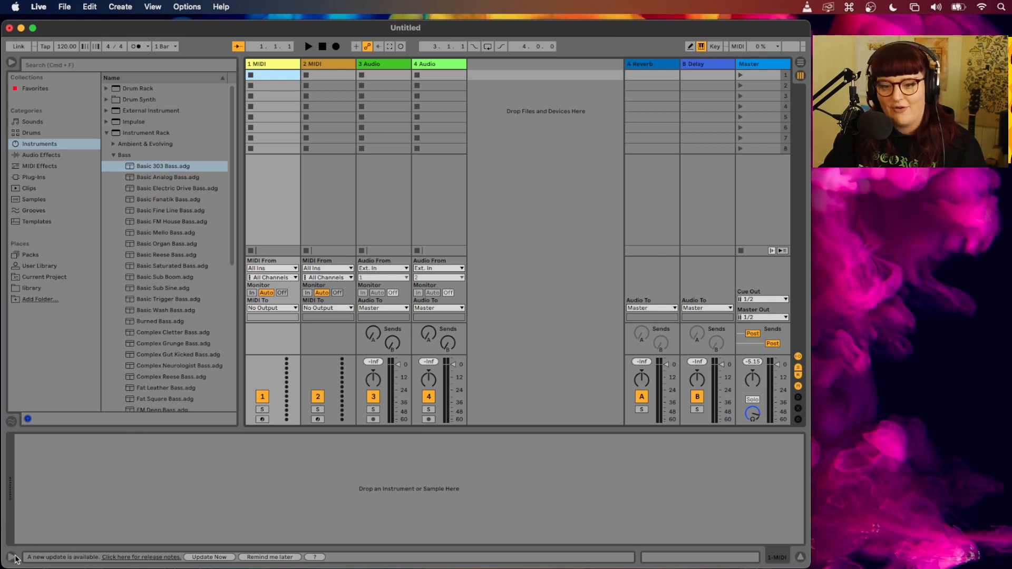
left_click(12, 556)
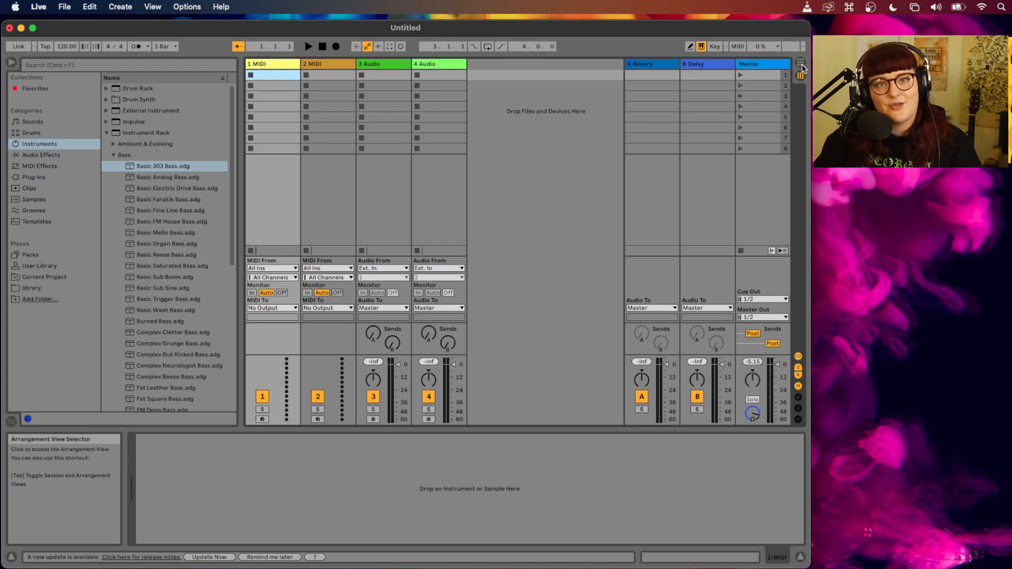
left_click(803, 67)
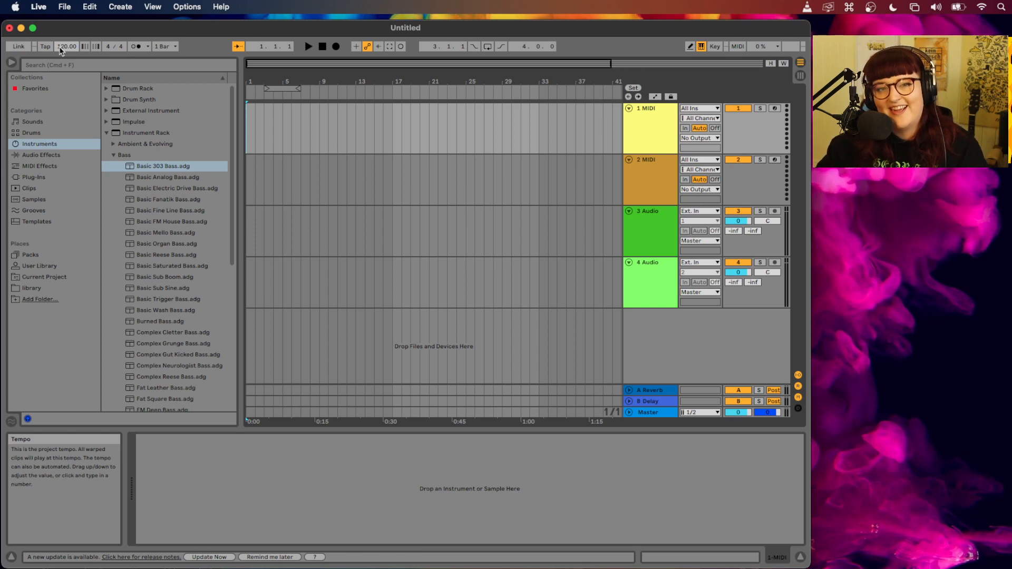
Set the project tempo to 160 BPM
mouse_move(61, 50)
left_mouse_down()
mouse_move(61, 61)
mouse_move(62, 49)
left_mouse_up()
key("super+z")
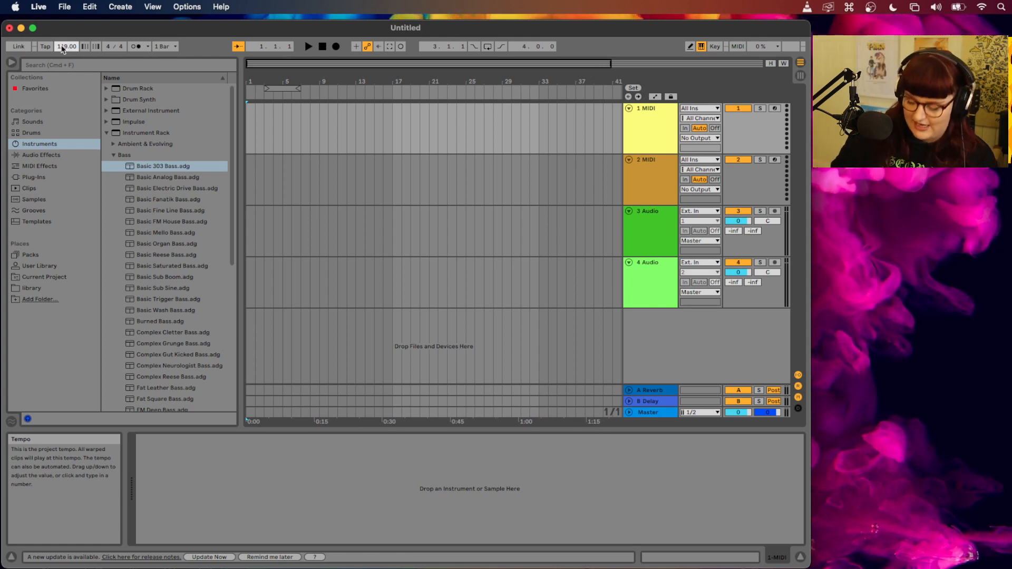
type("160")
key("Return")
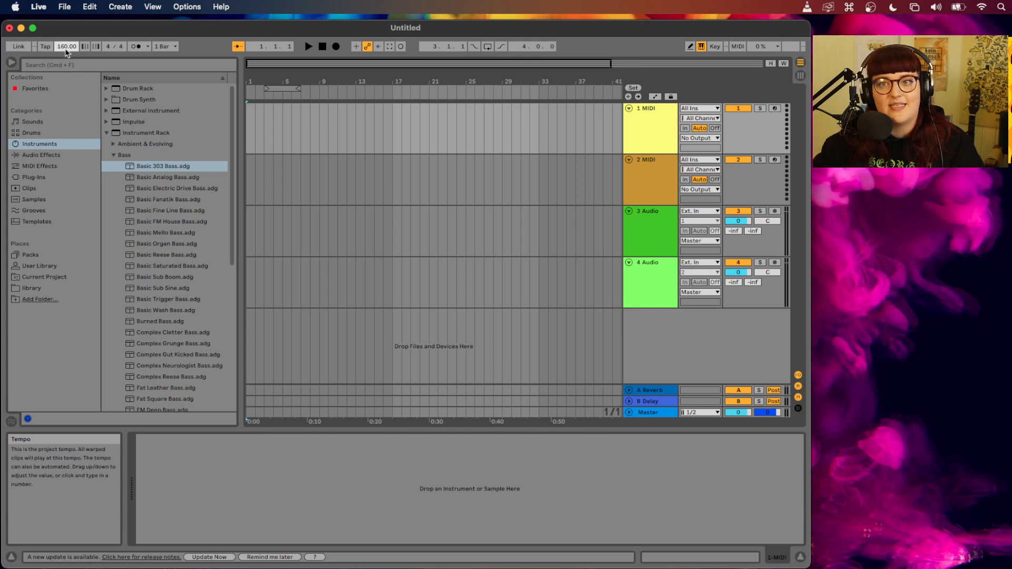
Turn on the metronome and play the arrangement, toggling the metronome off and back on during playback before stopping
left_click(140, 47)
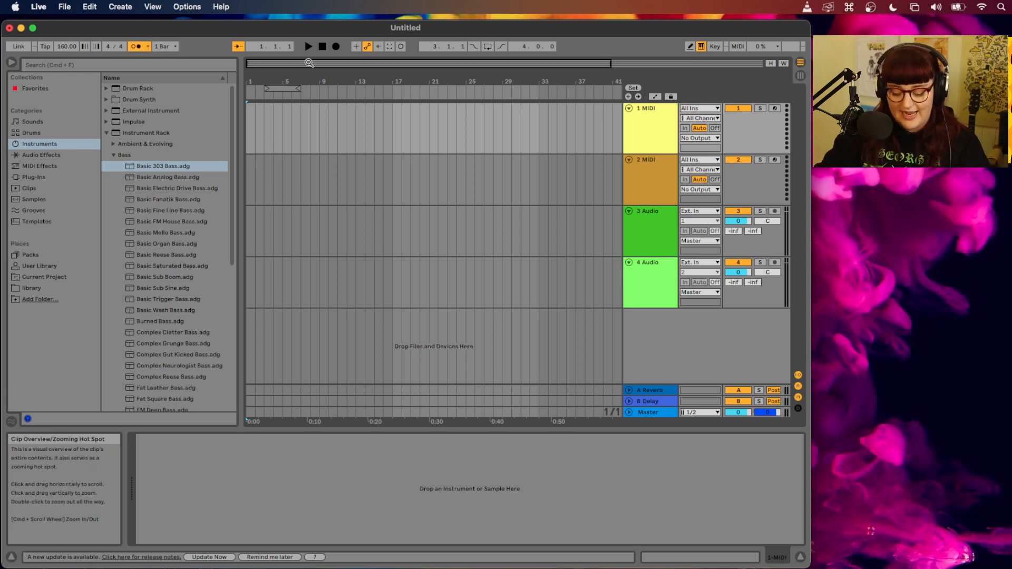
key("space")
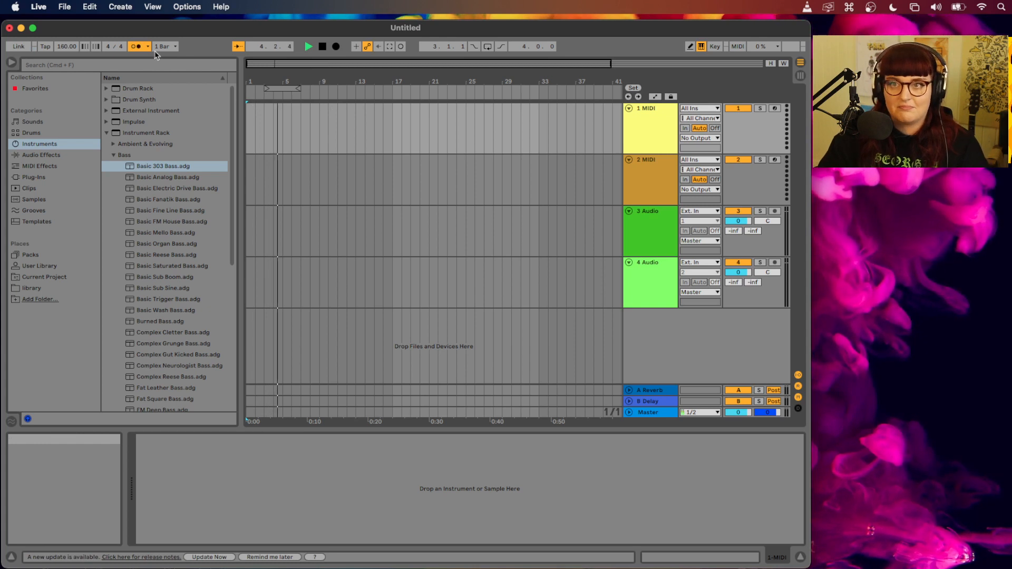
left_click(135, 46)
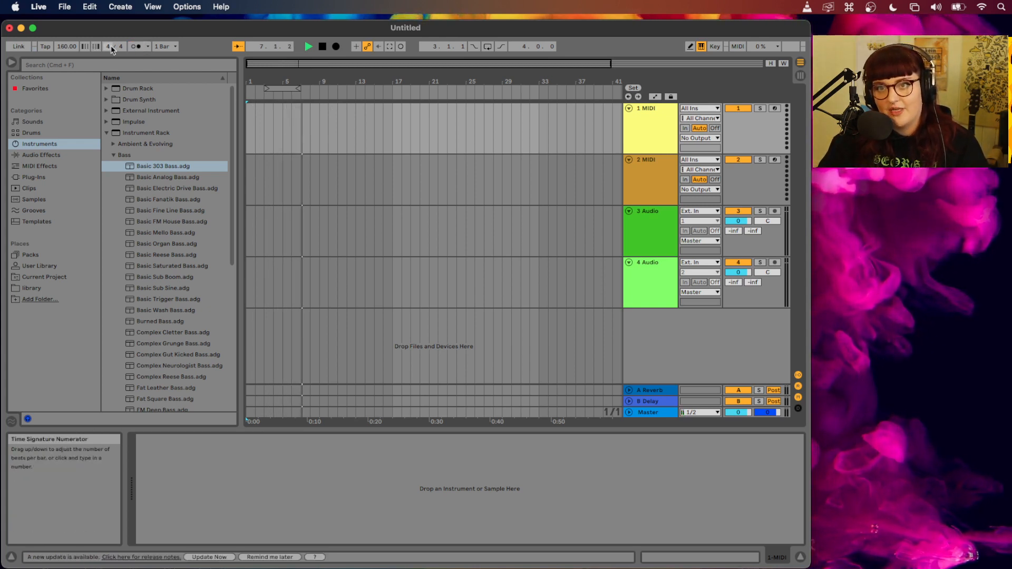
left_click(135, 46)
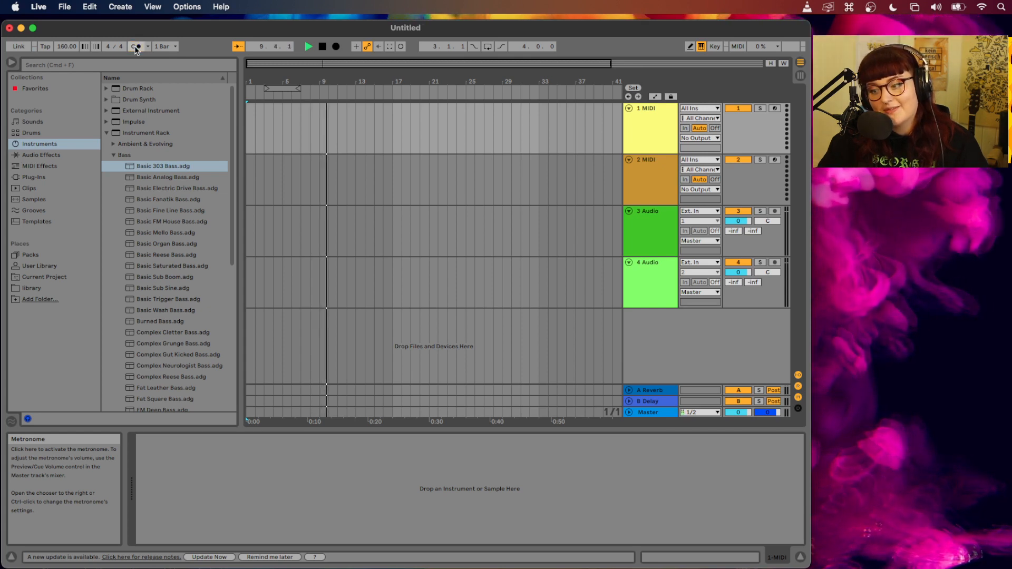
left_click(135, 47)
key("space")
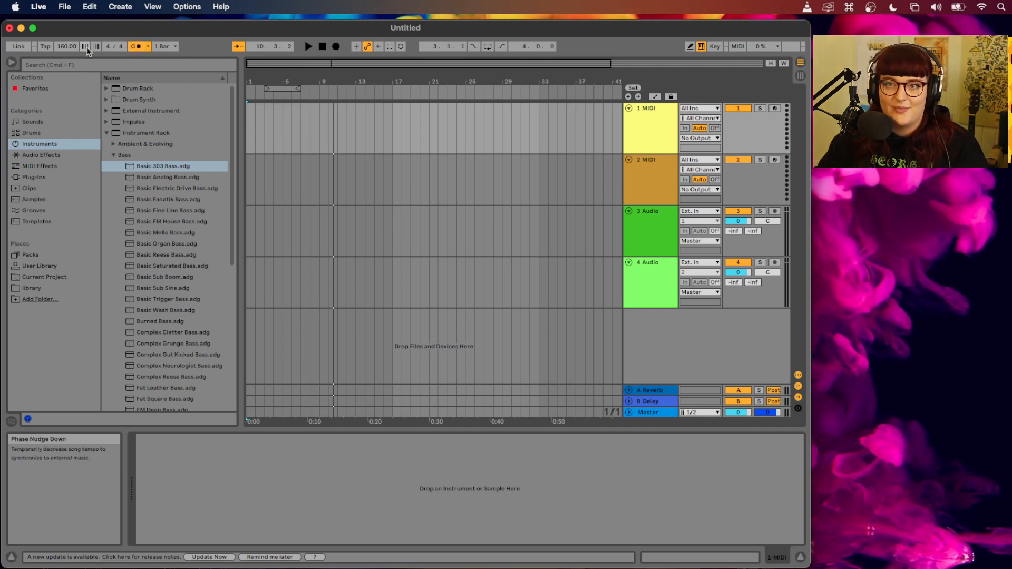
Lower the project tempo to 83 BPM while the arrangement plays with the metronome, and stop playback
key("space")
left_click_drag(64, 50, 64, 131)
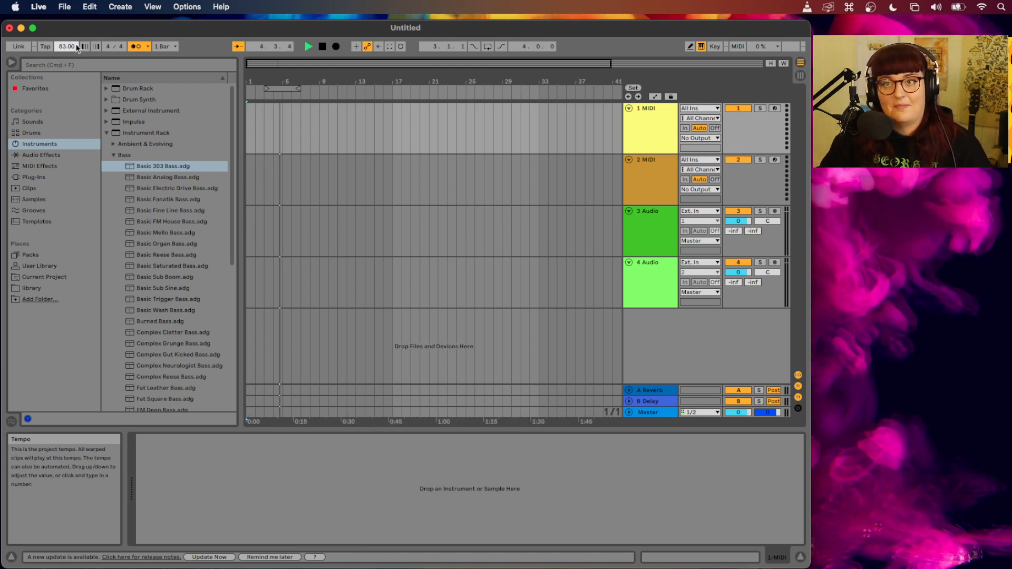
key("space")
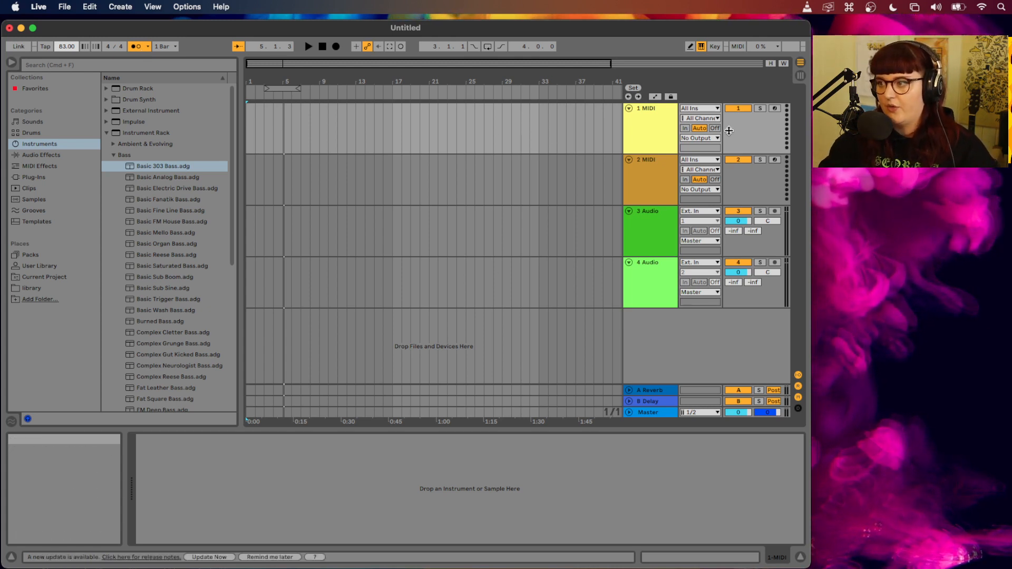
Mute all four tracks with their track activators and unmute them again
left_click(737, 262)
left_click(738, 211)
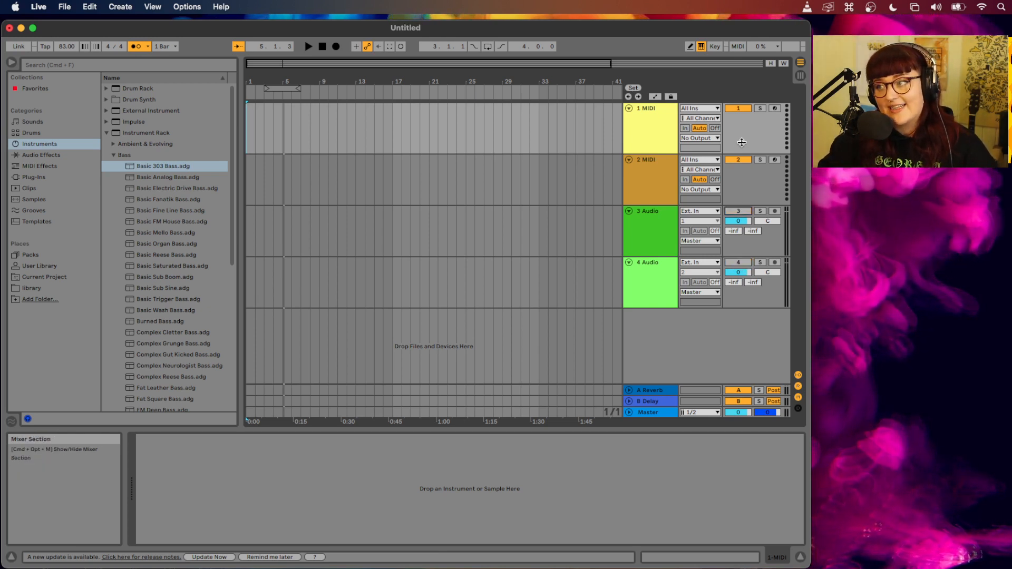
left_click(738, 159)
left_click(738, 109)
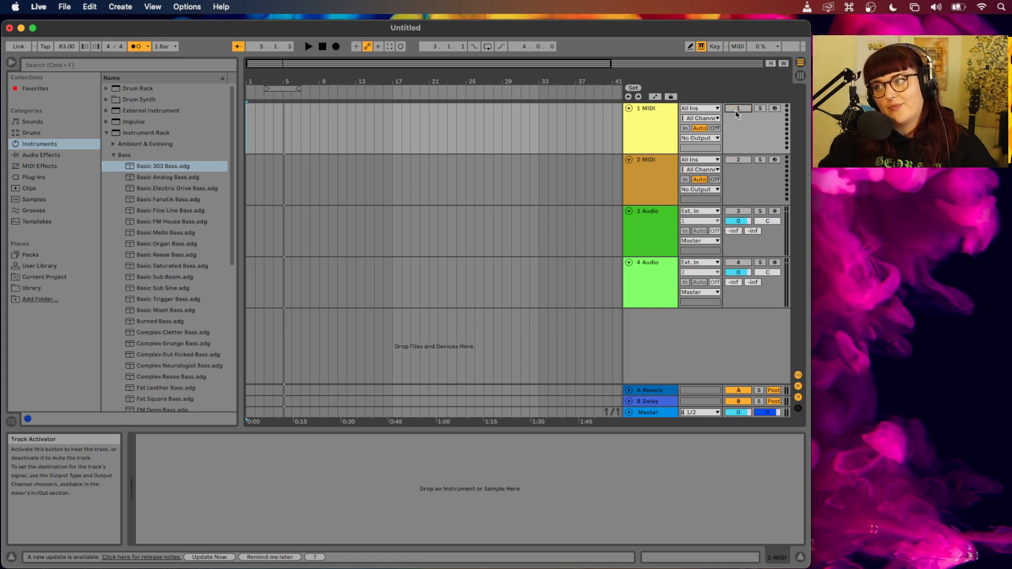
left_click(737, 109)
left_click(738, 159)
left_click(738, 211)
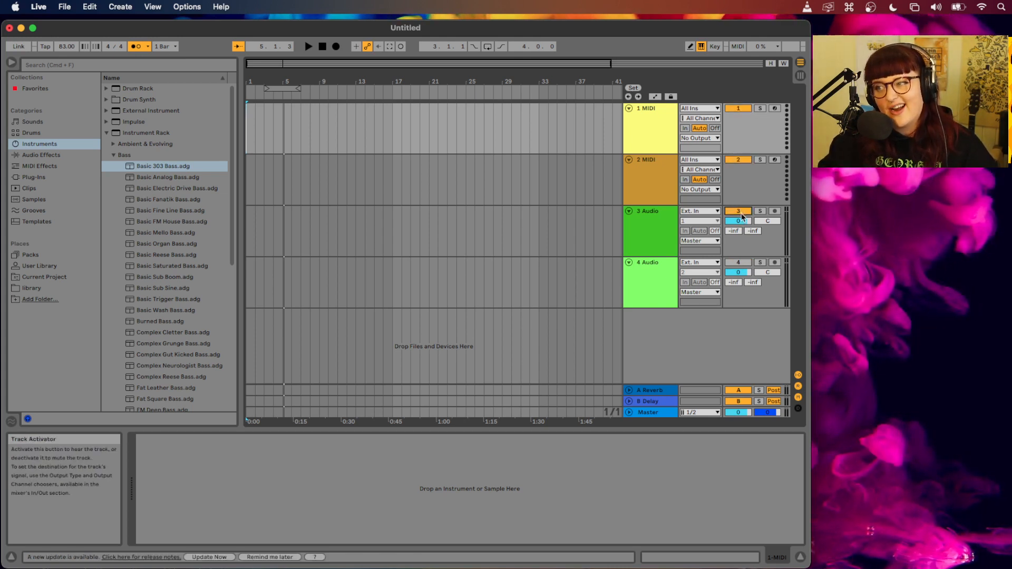
left_click(738, 262)
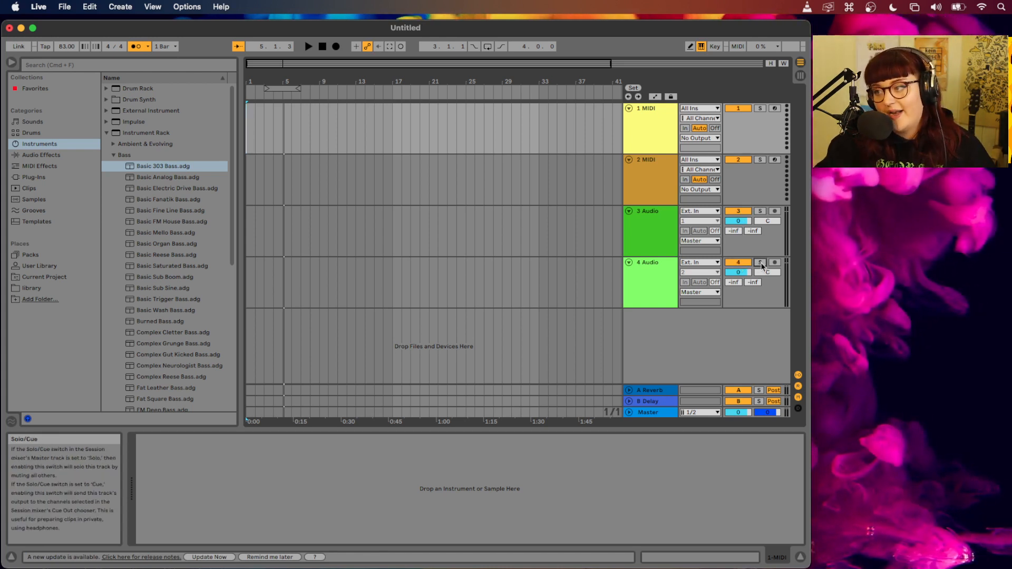
Solo the 4 Audio track, add 3 Audio to the solo, and release both solos
left_click(761, 264)
left_click(760, 263)
left_click(760, 263)
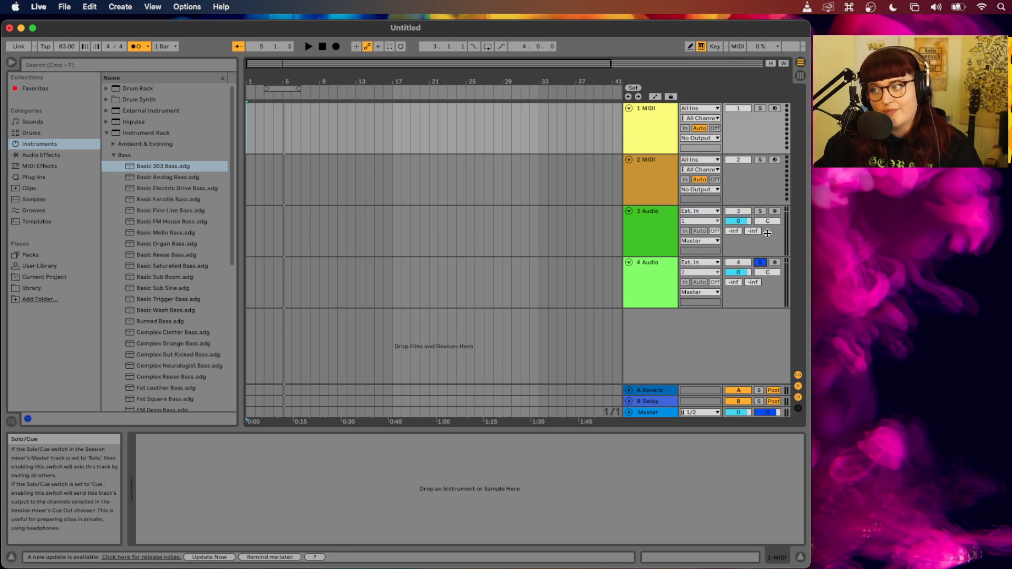
key("shift")
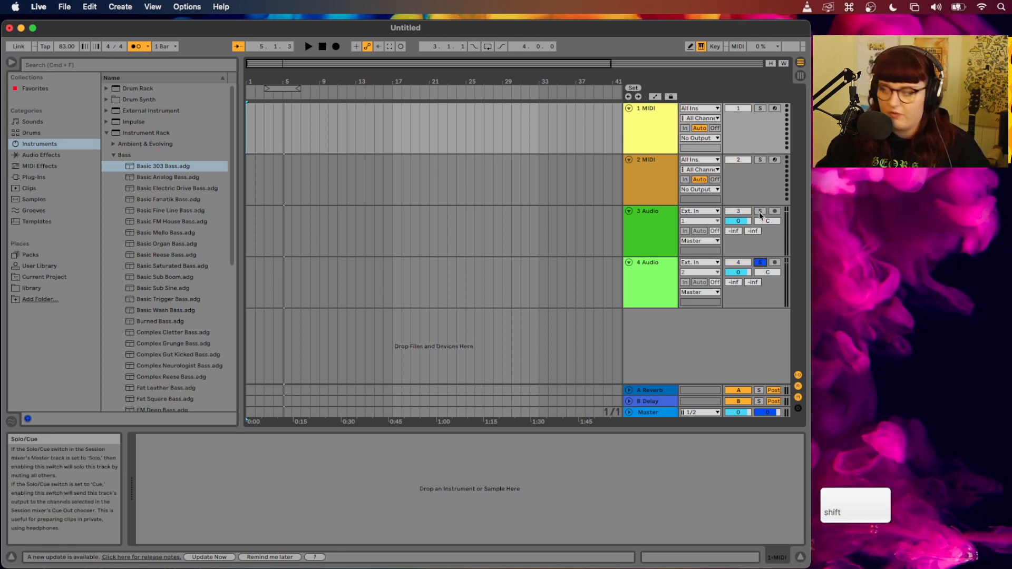
left_click(760, 211, "super")
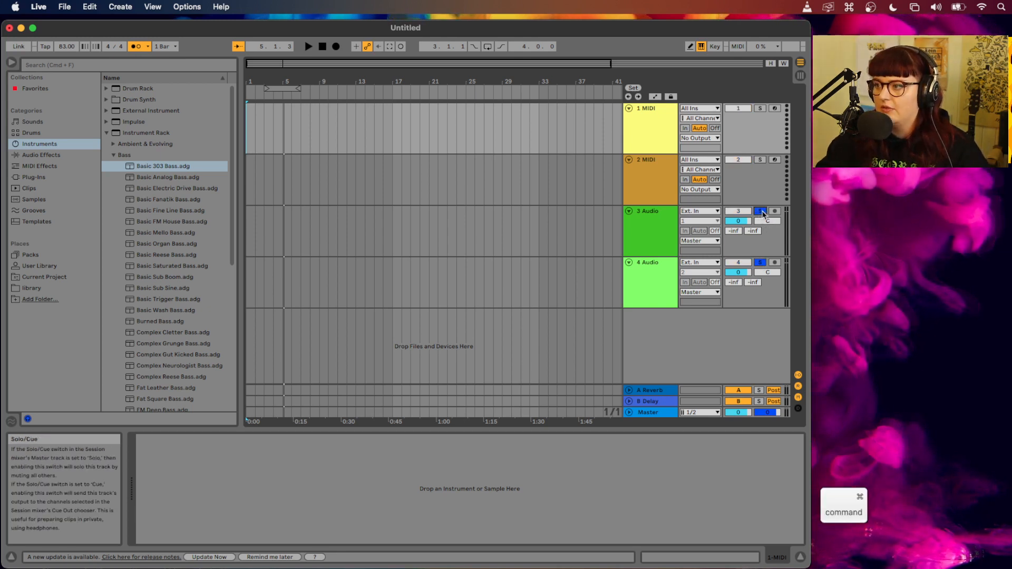
left_click(760, 261)
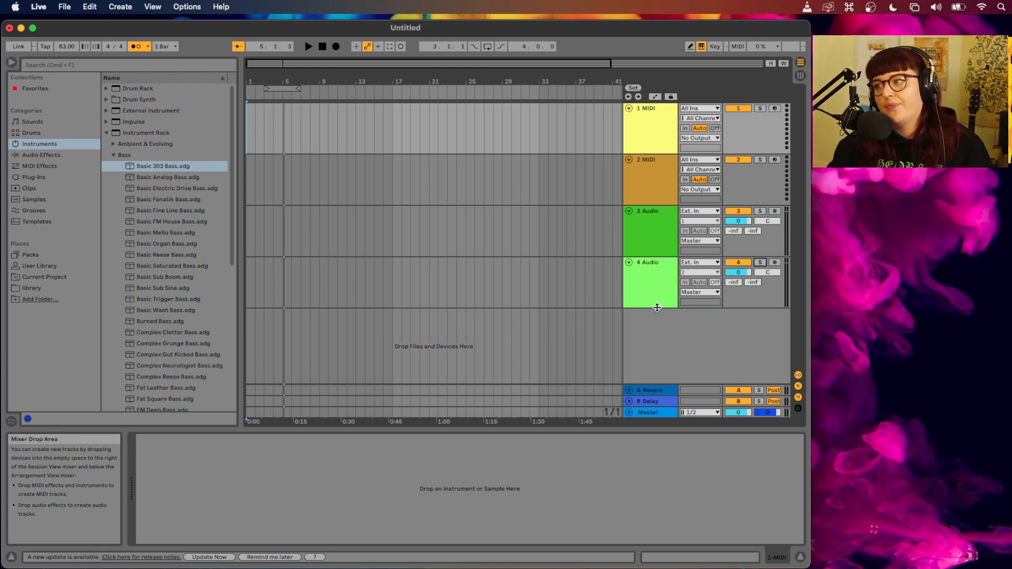
Arm the 2 MIDI track for recording and look through the input type options of the 4 Audio track
left_click(781, 266)
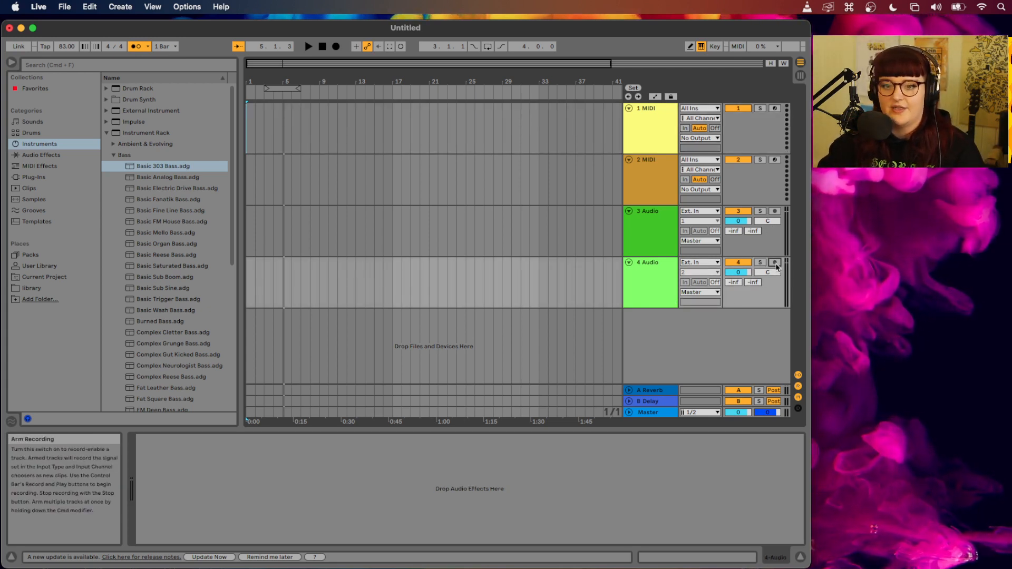
left_click(775, 161)
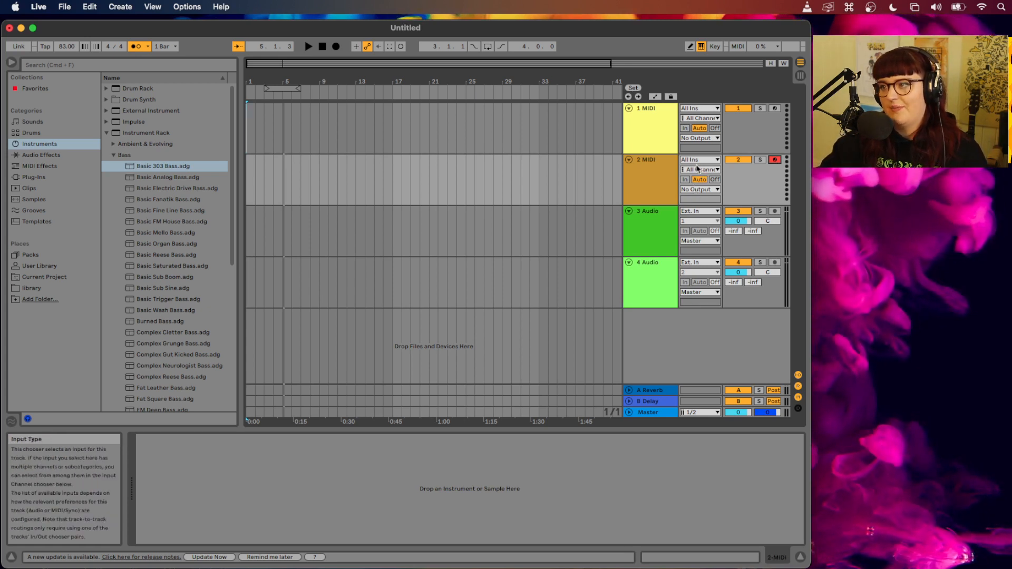
left_click(700, 263)
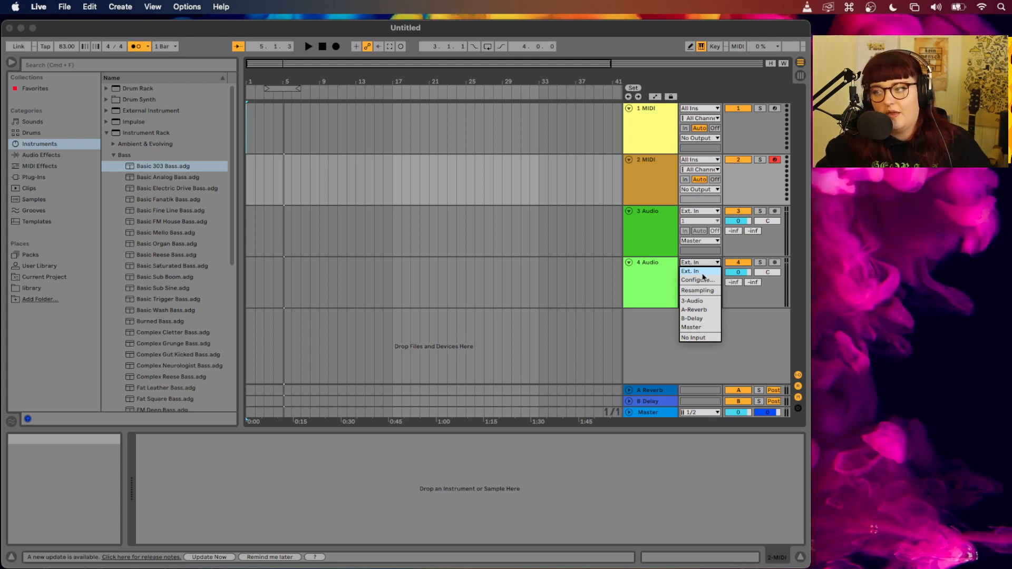
left_click(748, 333)
Open the audio preferences and look through the available audio input devices without changing the selection
left_click(72, 10)
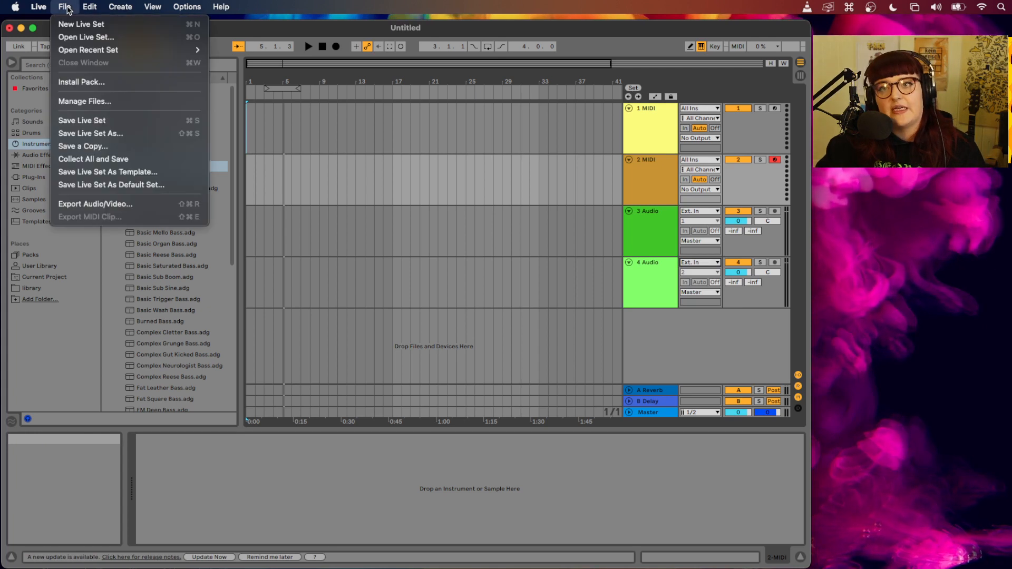
mouse_move(39, 7)
left_click(53, 44)
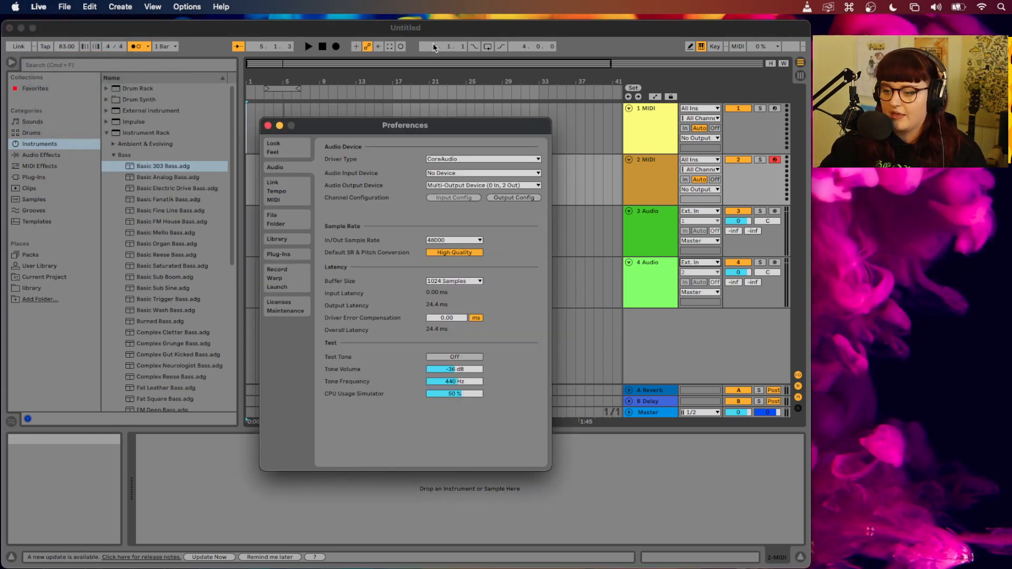
left_click(459, 176)
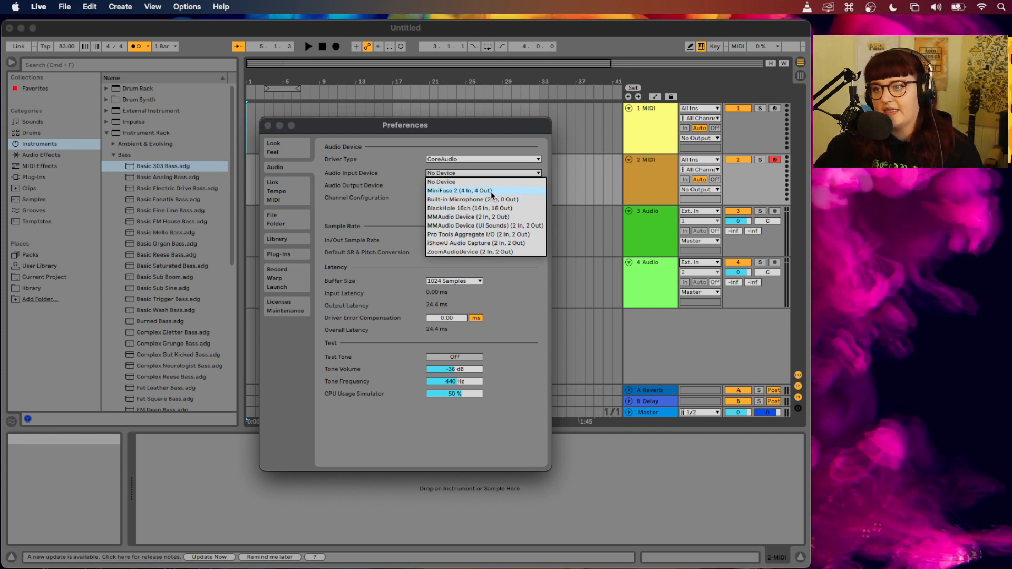
left_click(389, 211)
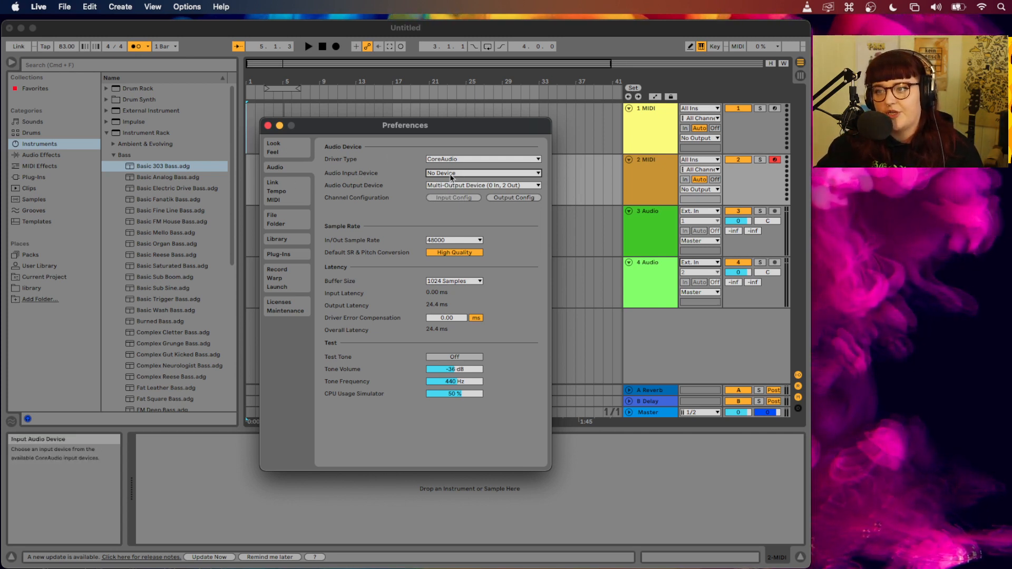
Look through the sample rate and buffer size options in the audio preferences, and close the preferences
left_click(453, 241)
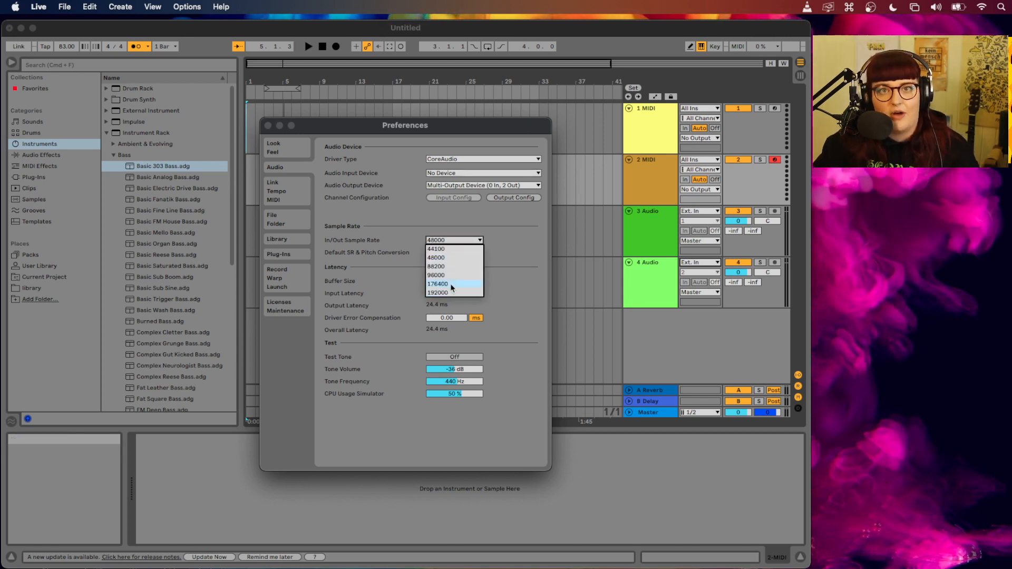
left_click(514, 257)
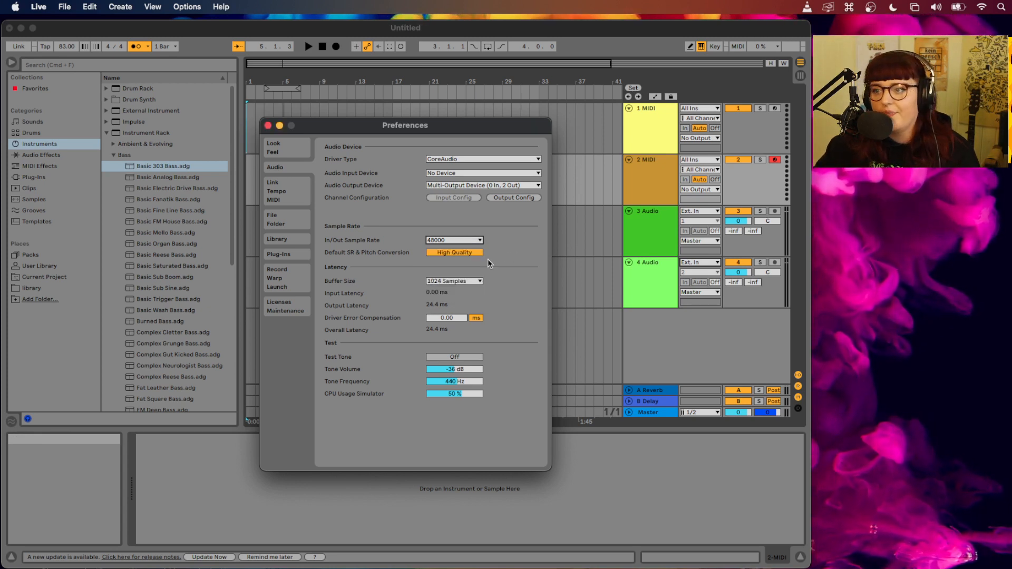
left_click(456, 282)
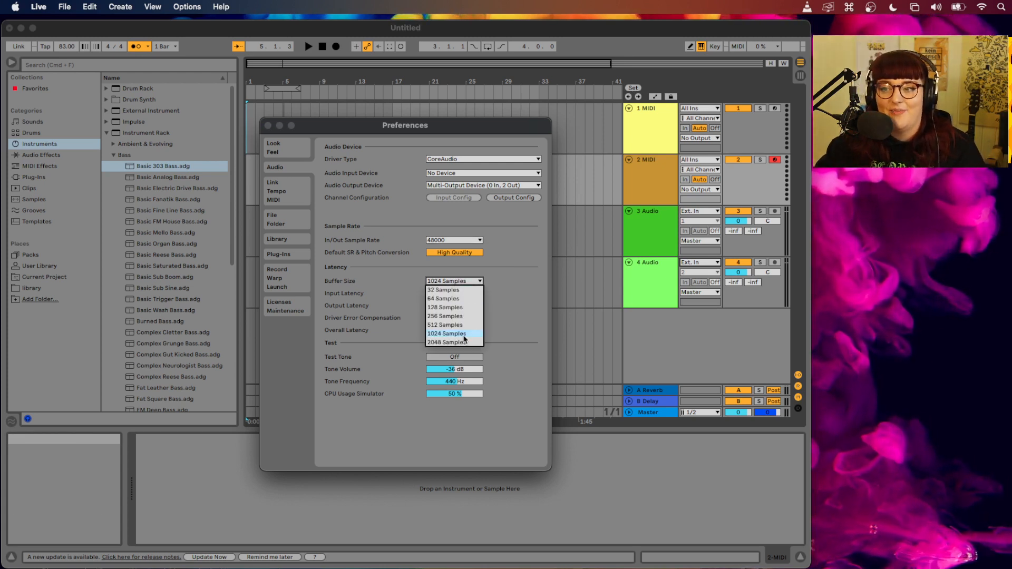
left_click(516, 321)
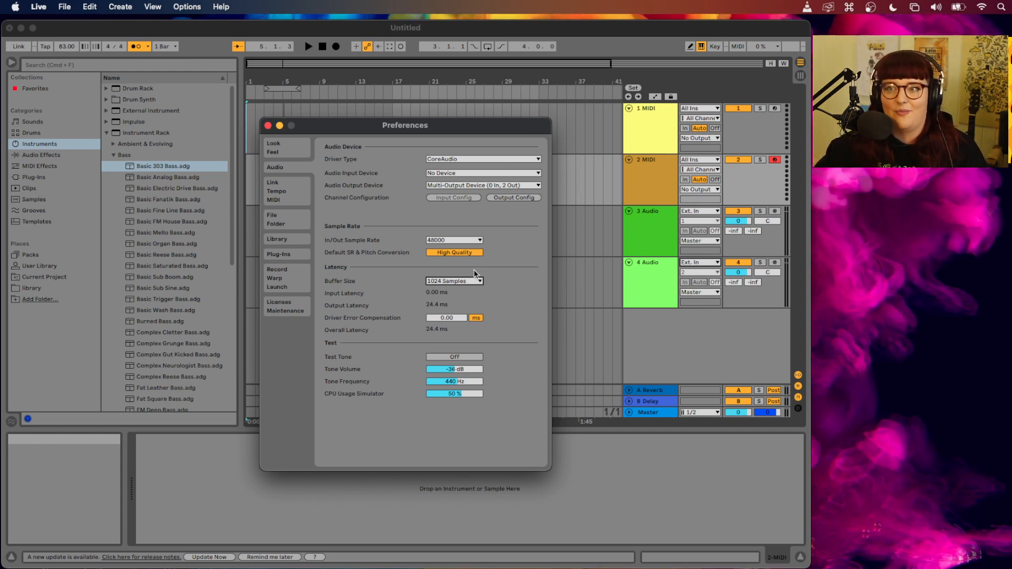
left_click(449, 281)
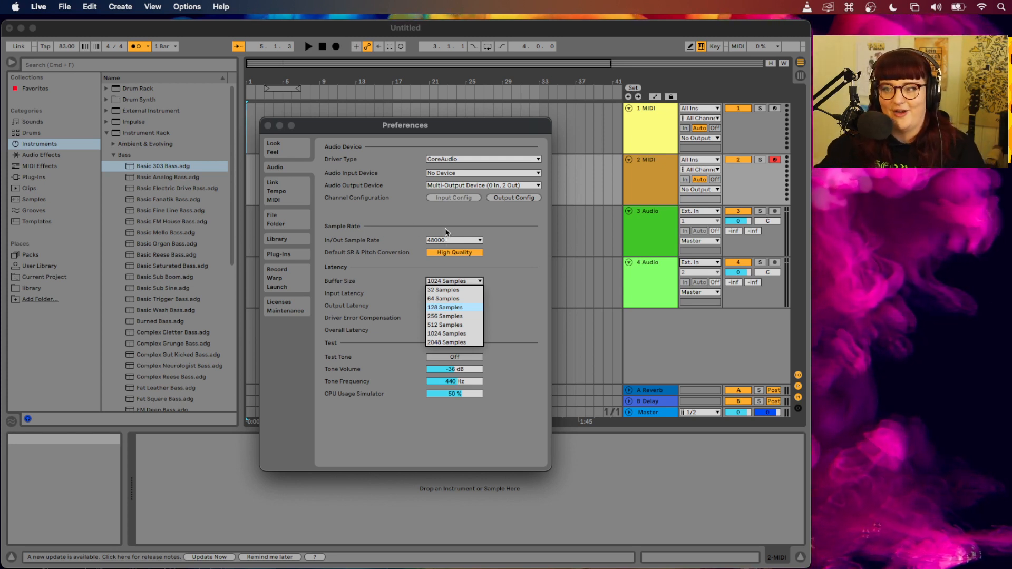
left_click(268, 126)
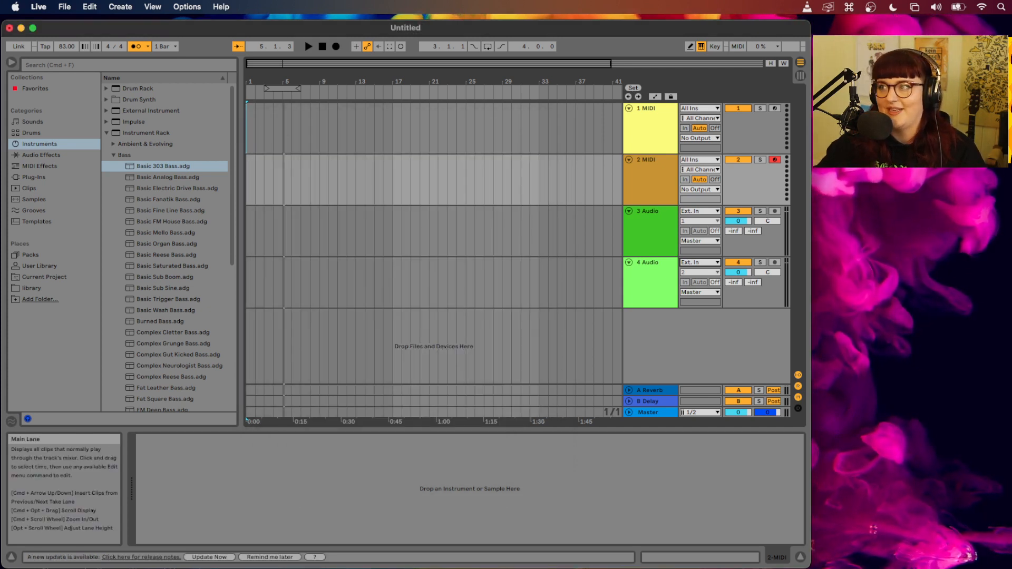
View the CPU load meter's options and dismiss them
left_click(766, 47)
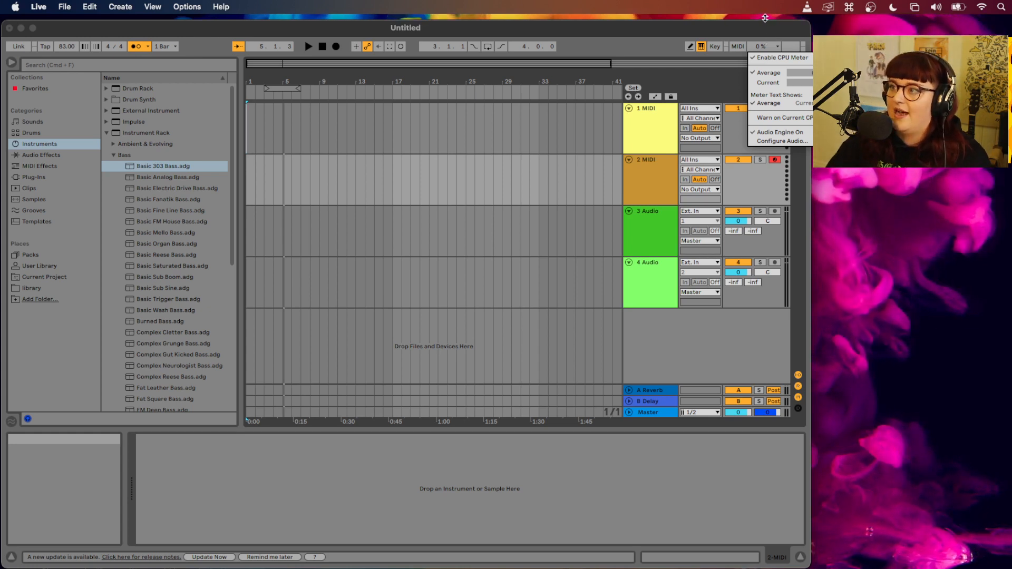
left_click(737, 26)
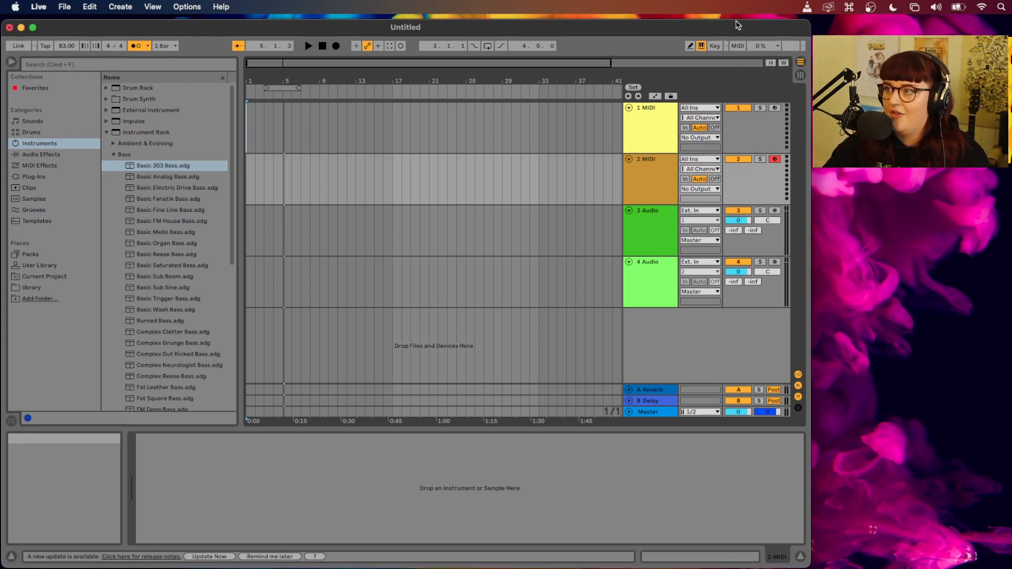
Enlarge the mixer section in Session View to show the full volume scales, and return to Arrangement View
left_click(800, 75)
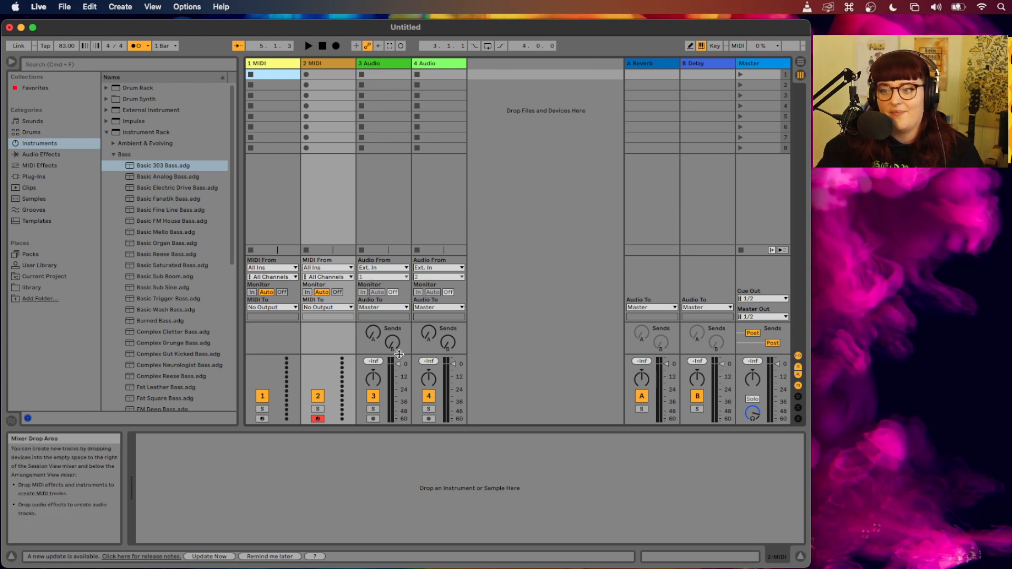
left_click_drag(398, 354, 398, 308)
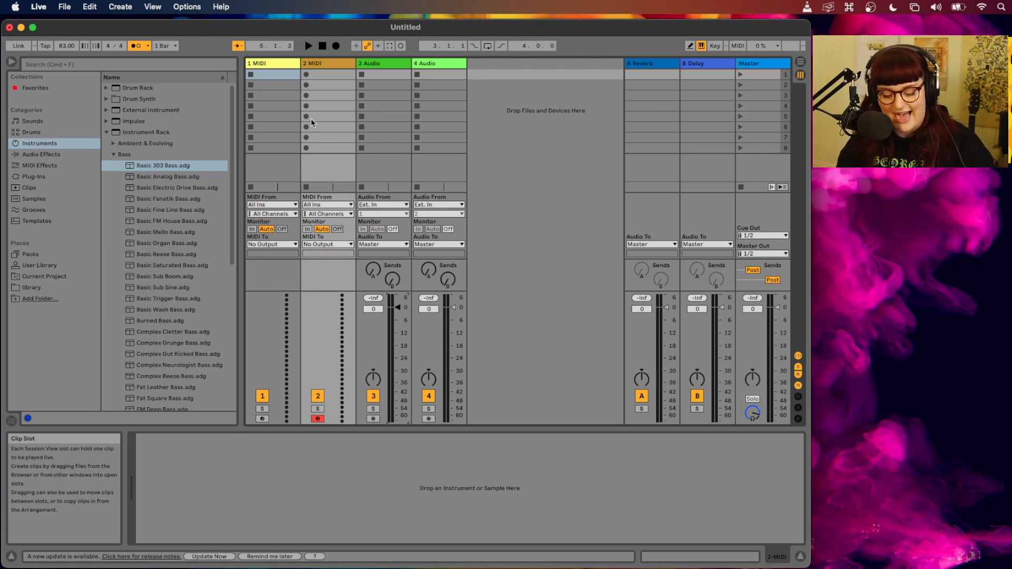
key("Tab")
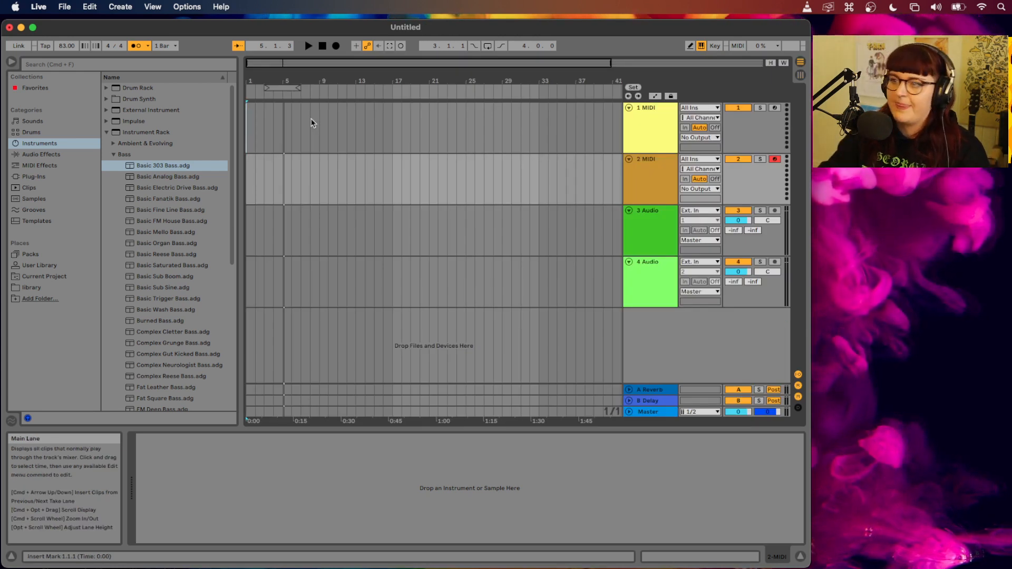
Collapse the Bass and Instrument Rack folders in the browser and search the instruments for "organ"
left_click(114, 154)
left_click(107, 133)
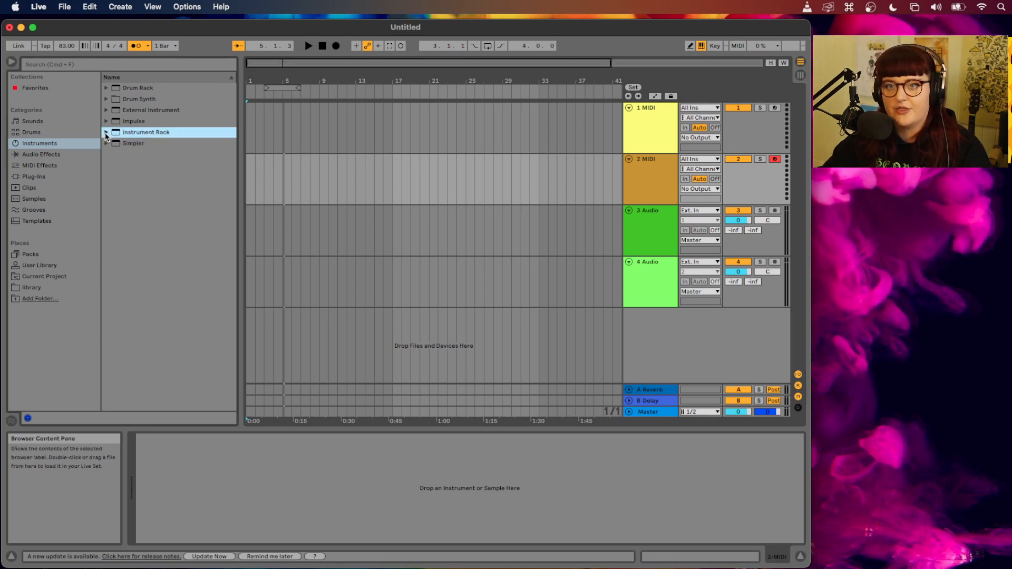
left_click(134, 66)
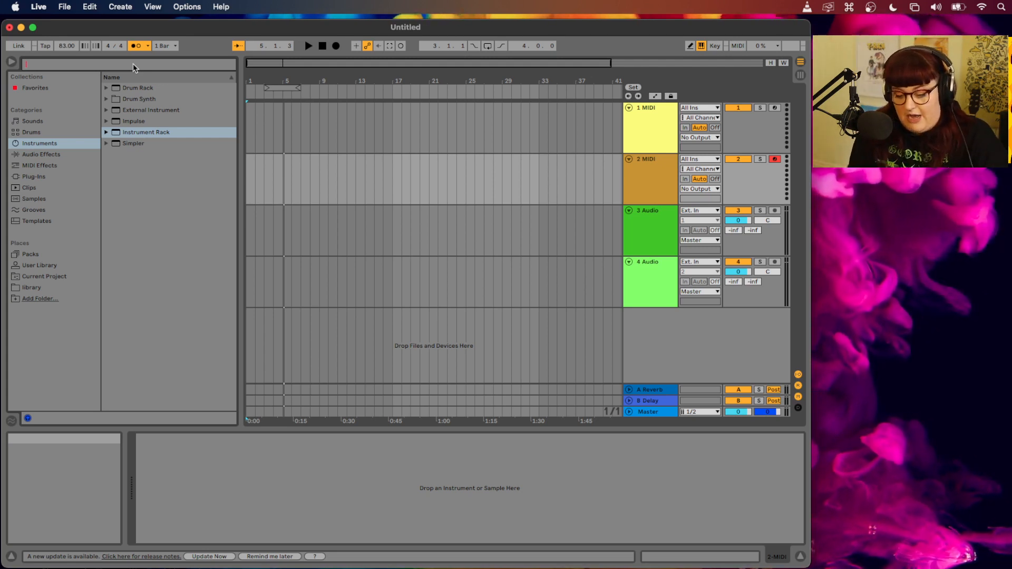
type("organ")
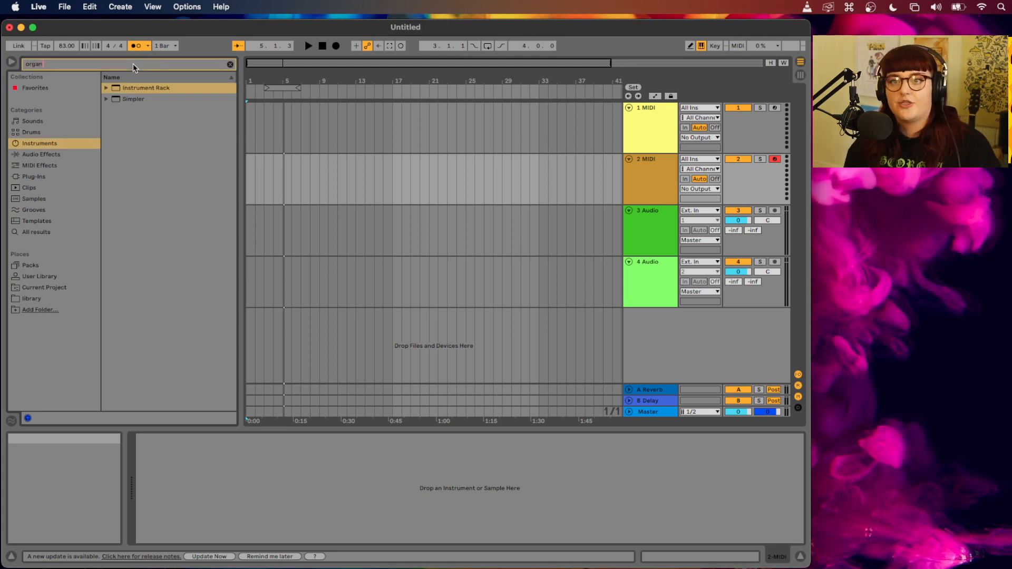
Look through the organ presets in the Simpler Pad folder and the Instrument Rack's Piano & Keys folder
left_click(106, 88)
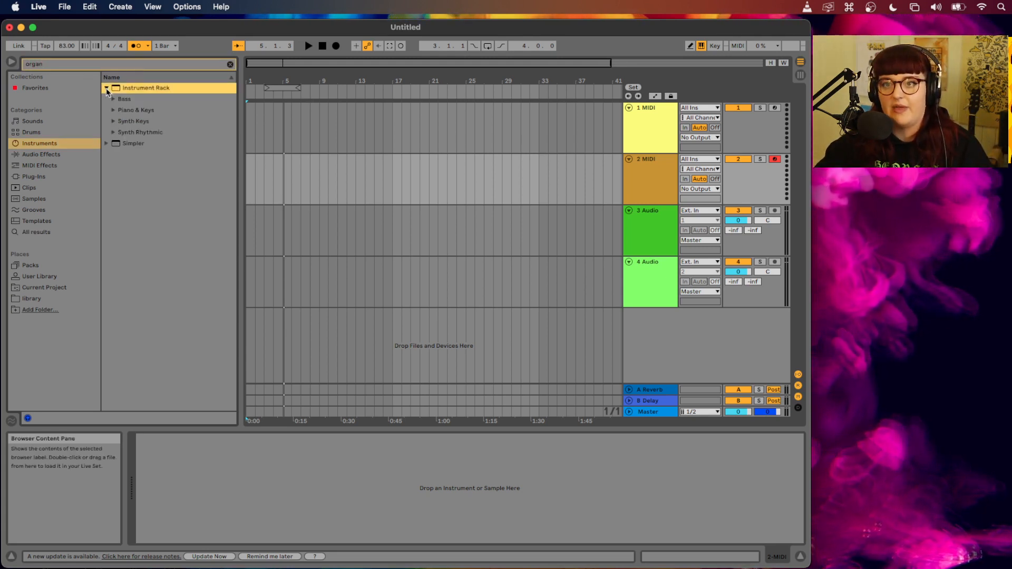
left_click(106, 143)
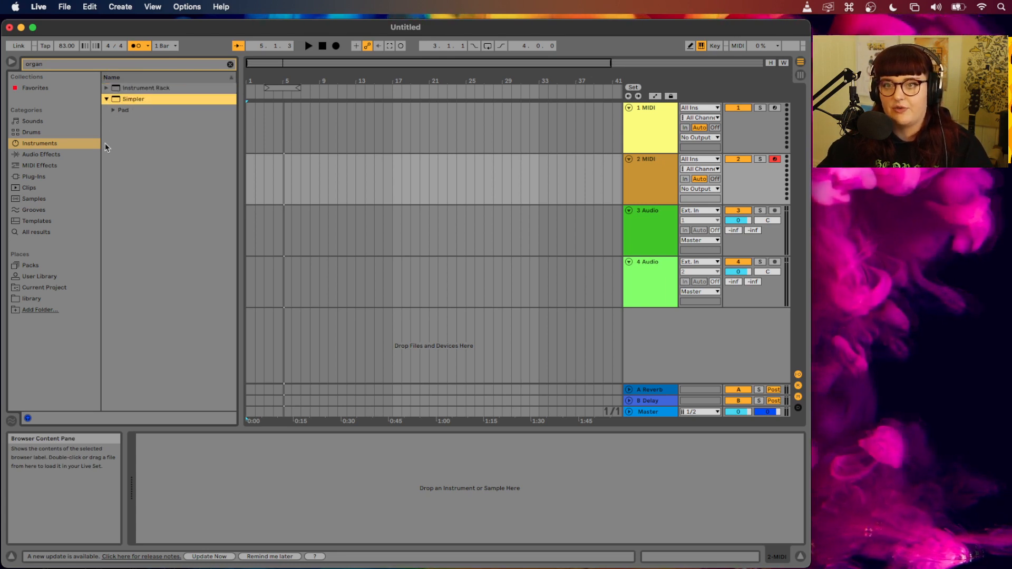
left_click(114, 110)
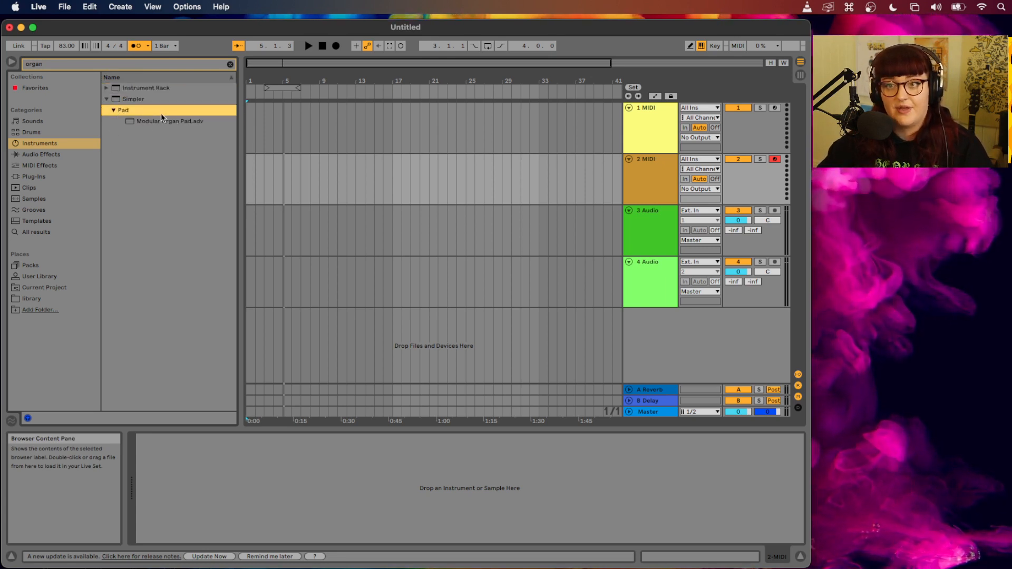
left_click(107, 87)
left_click(113, 109)
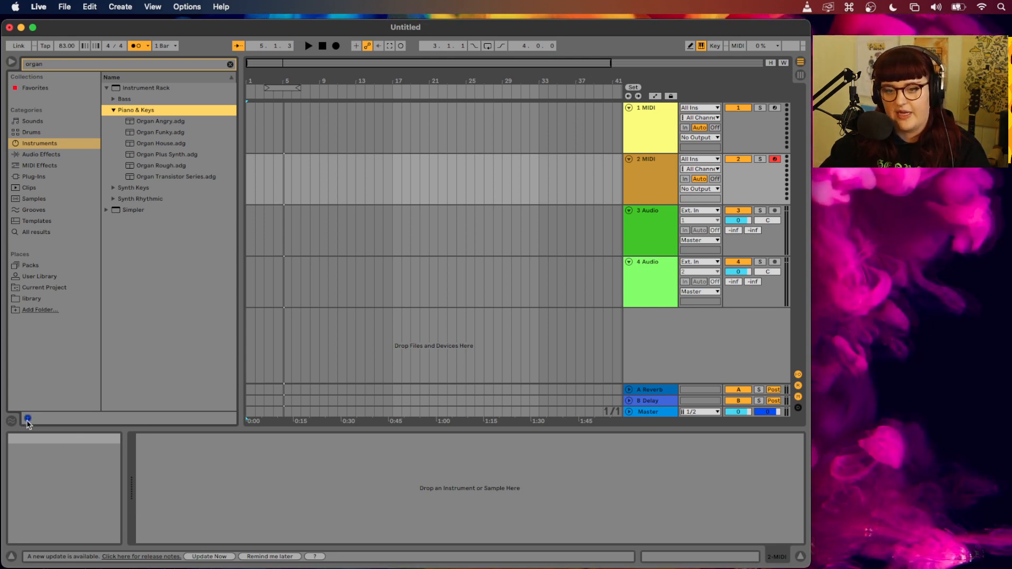
Preview the Organ House, Organ Plus Synth, Organ Rough and Organ Transistor Series presets
left_click(173, 145)
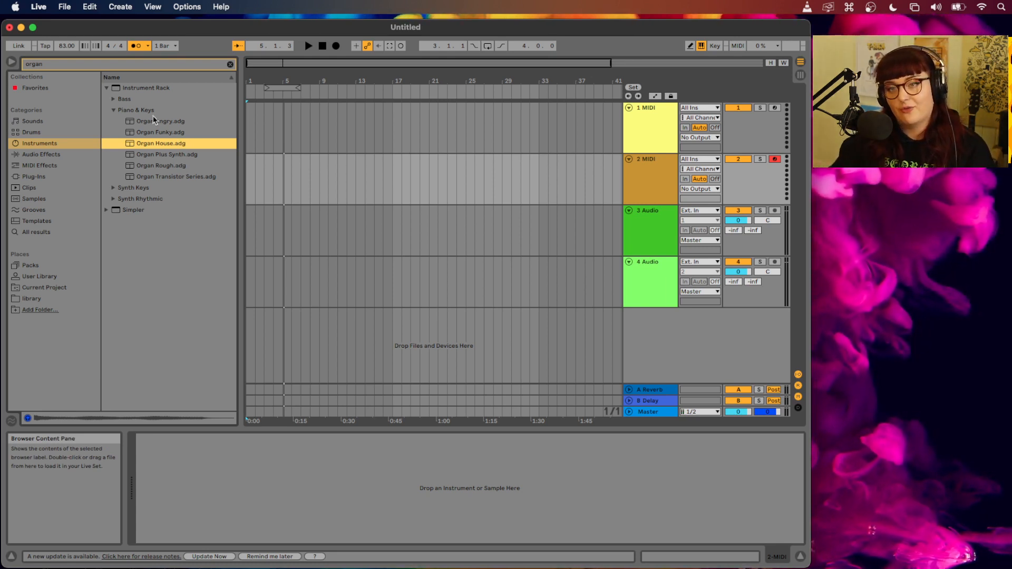
key("Down")
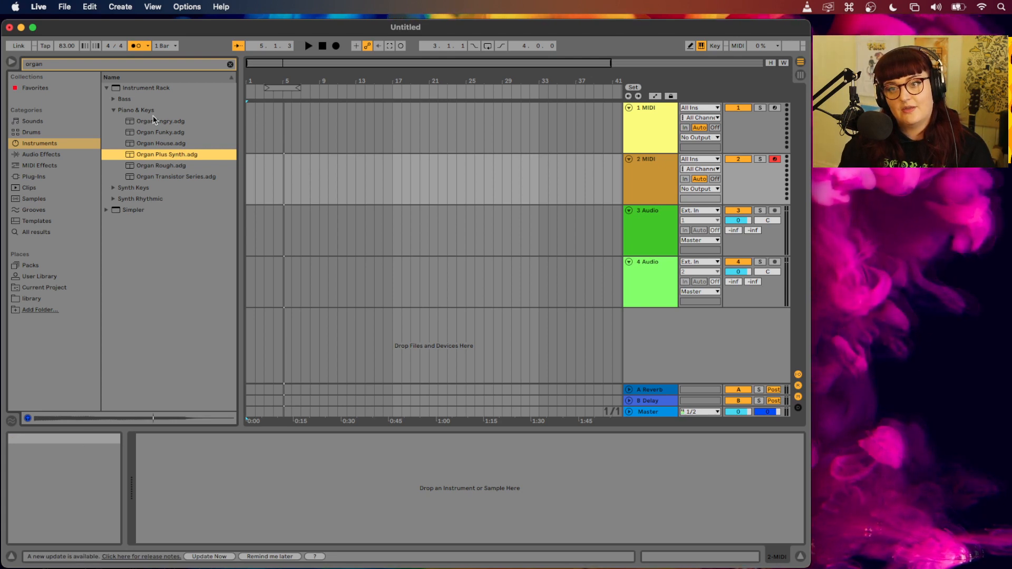
key("Down")
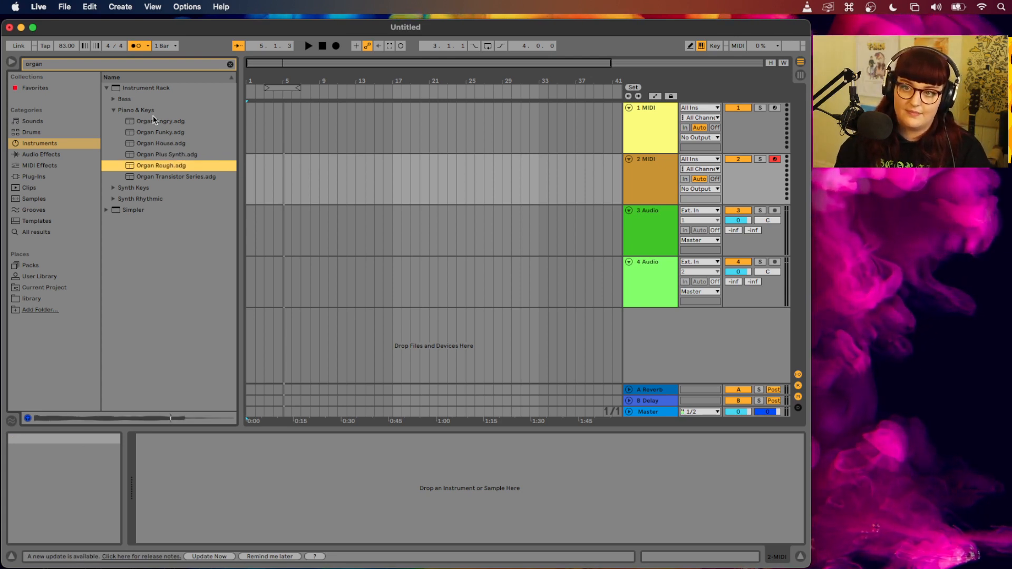
key("Down")
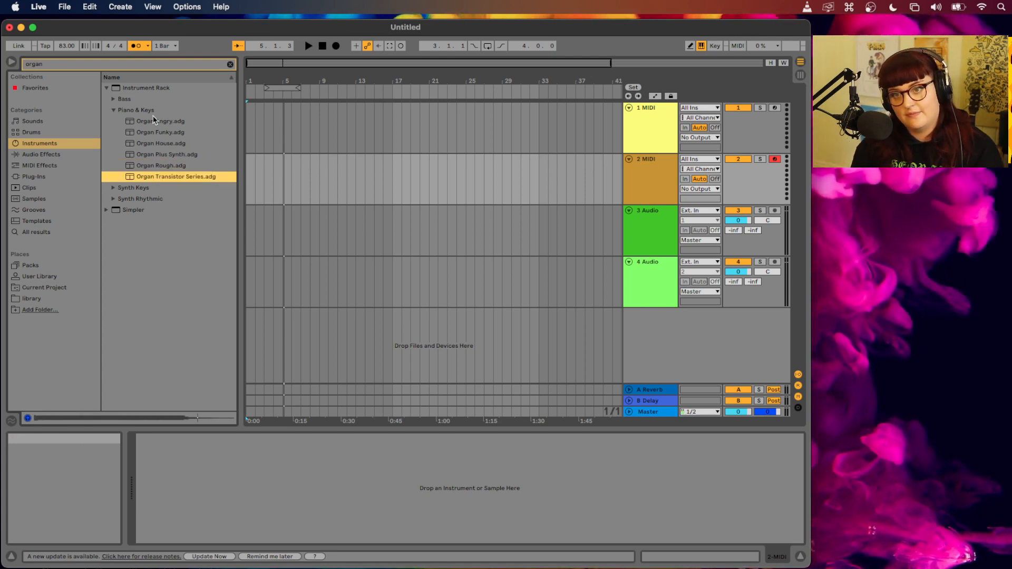
Expand the Synth Keys folder and preview the Organ Mutations and Wah Synth Organ presets
key("Down")
key("Right")
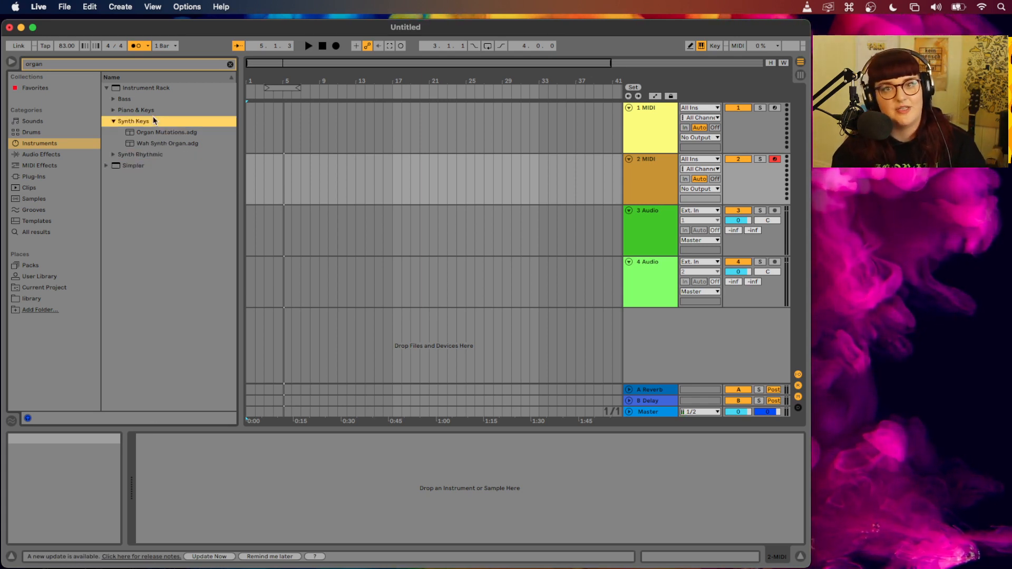
key("Down")
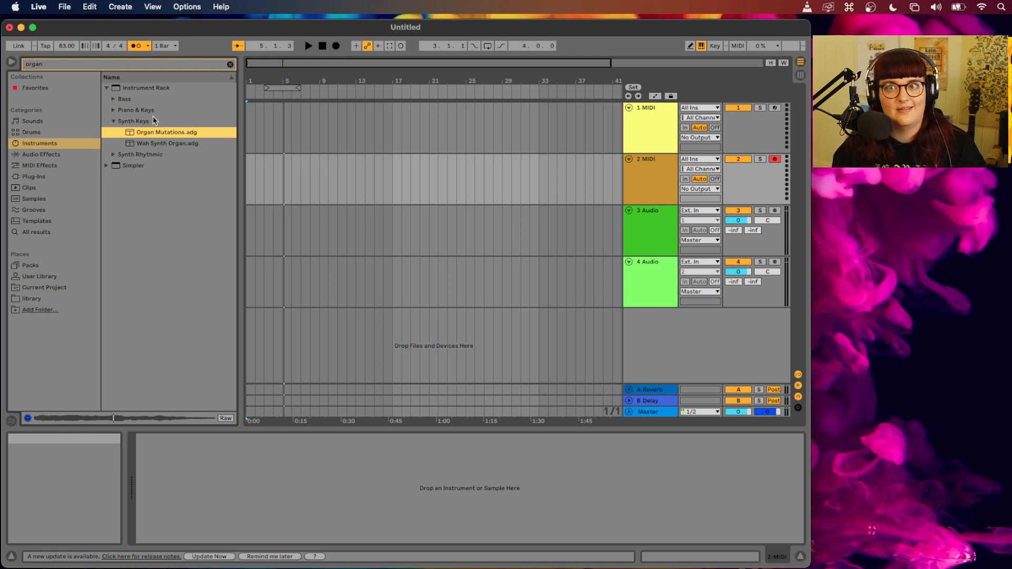
key("Down")
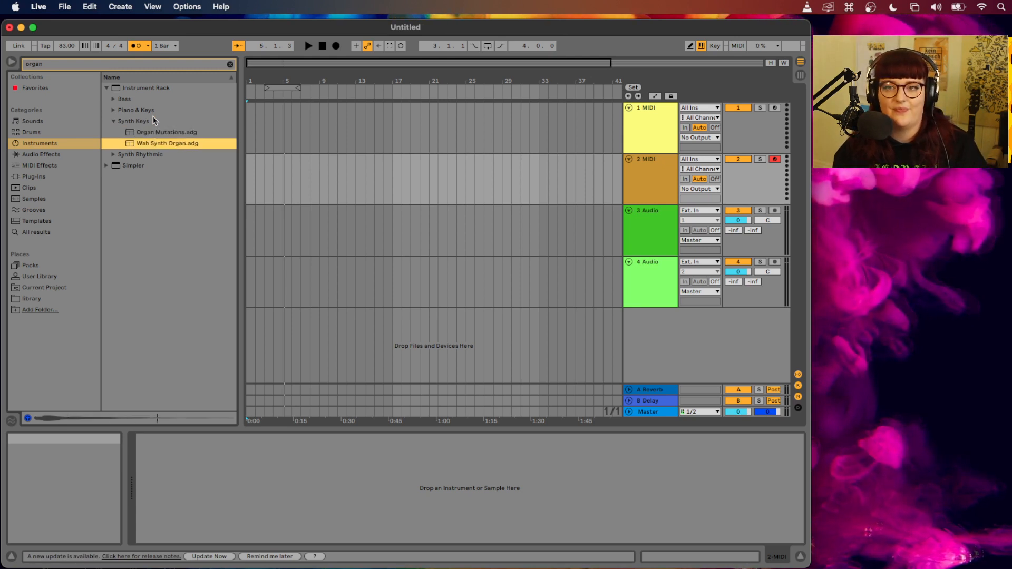
Preview Pulsing Organ Synth from the Synth Rhythmic folder and load it onto the 1 MIDI track
key("Down")
key("Right")
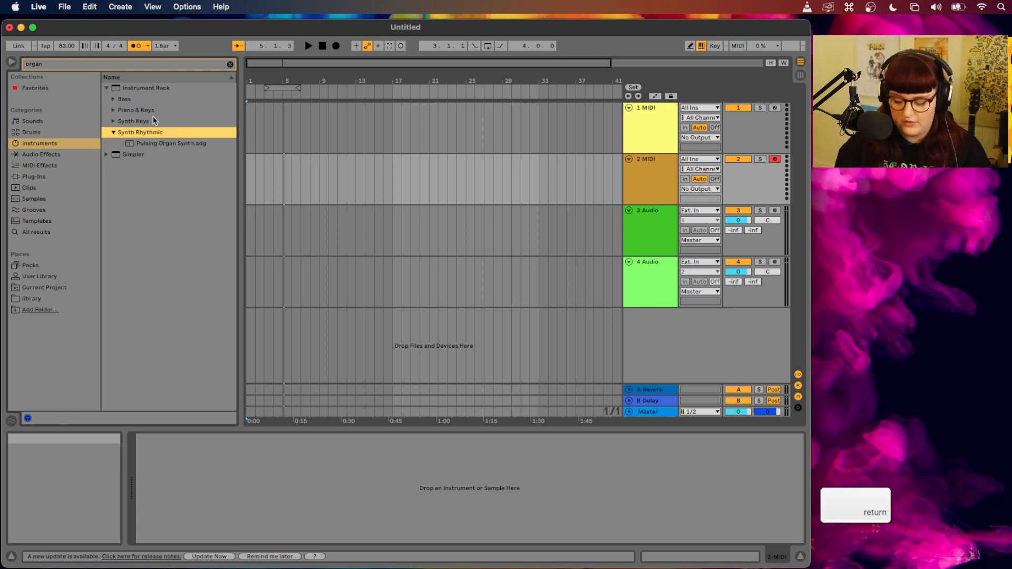
key("Down")
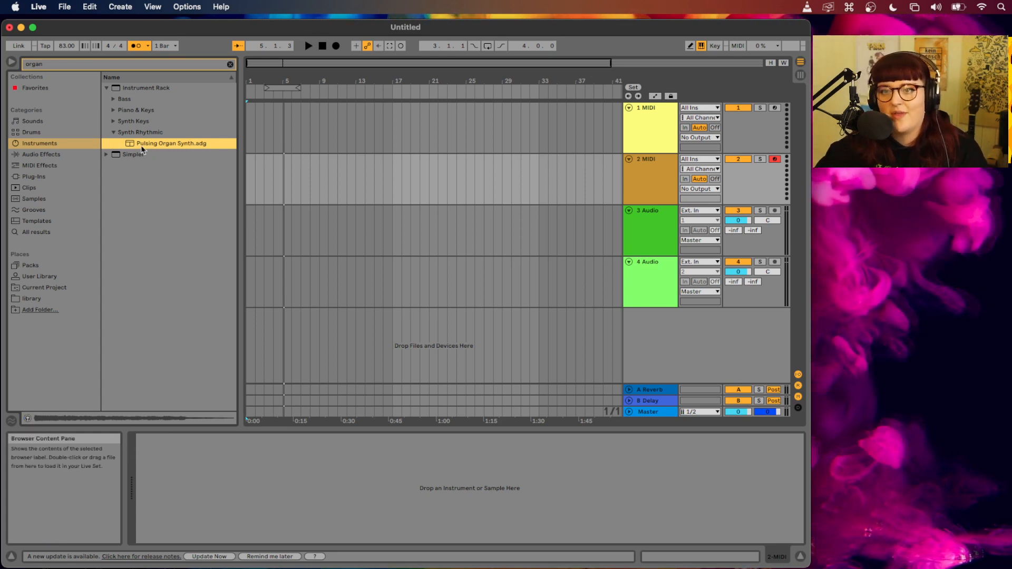
left_click_drag(132, 147, 640, 143)
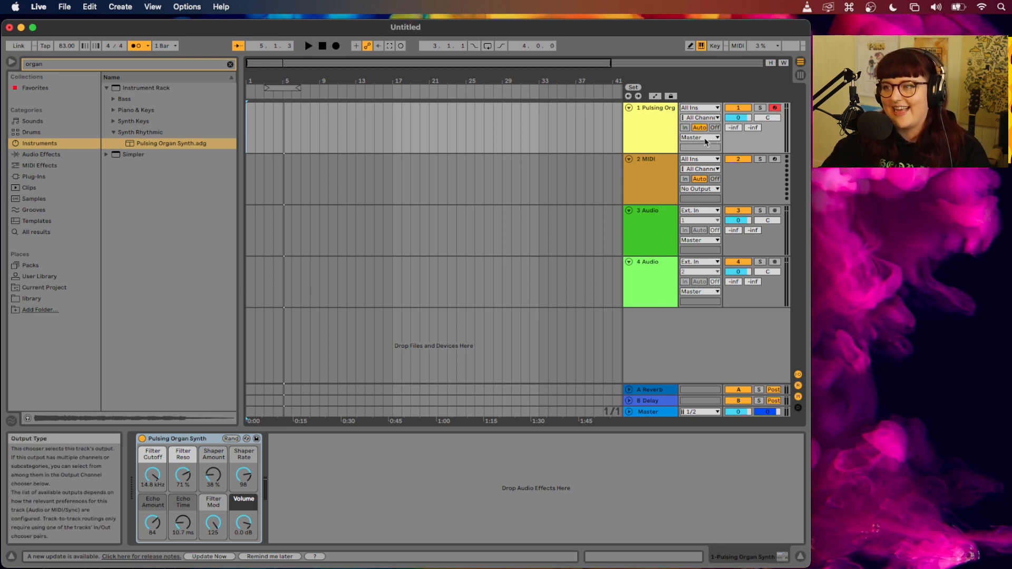
Make the Master track taller, and check the level meters in Session View before returning to Arrangement View
left_click(663, 408)
mouse_move(662, 407)
left_mouse_down()
mouse_move(665, 376)
mouse_move(664, 395)
left_mouse_up()
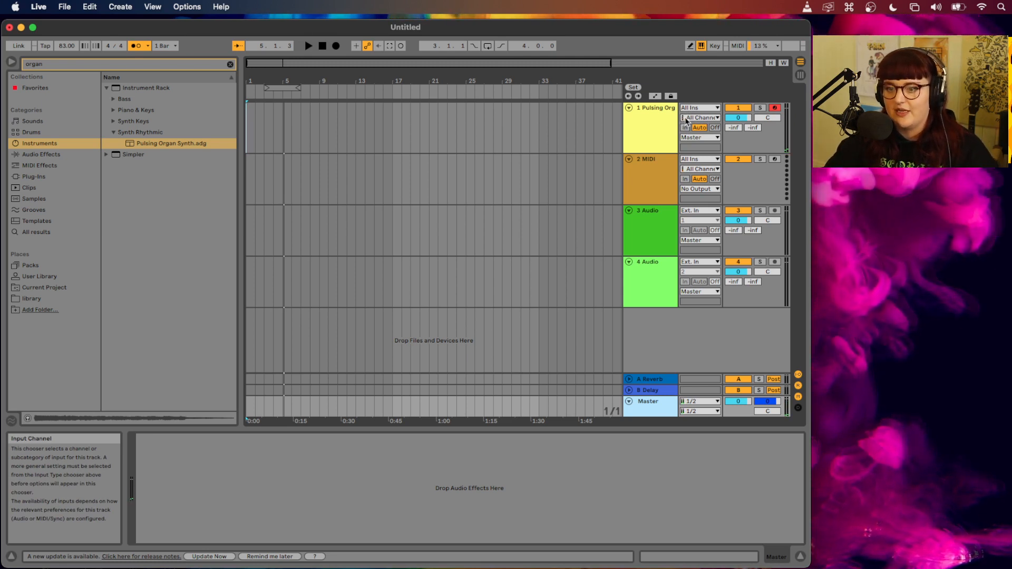
left_click(800, 75)
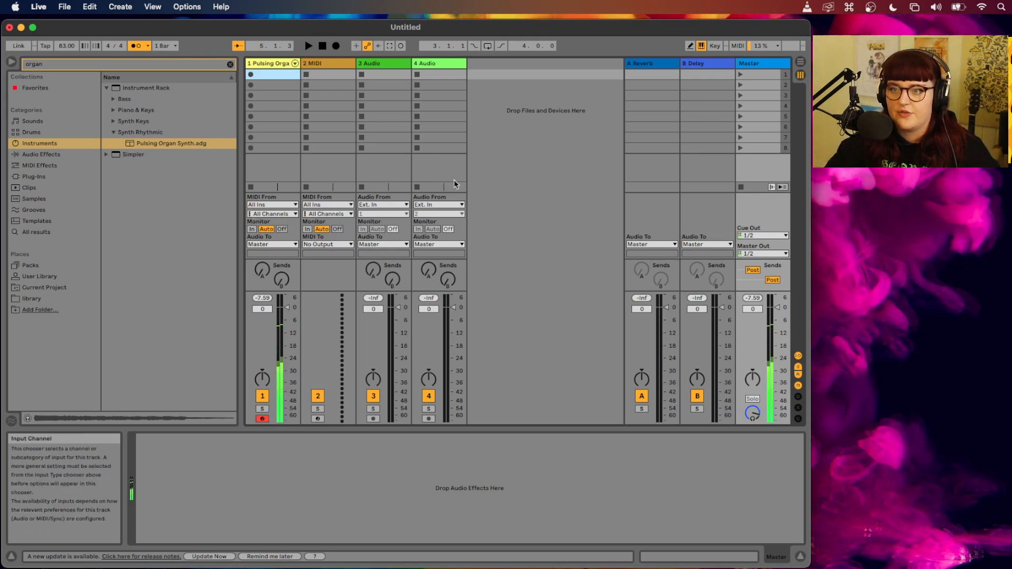
left_click(800, 63)
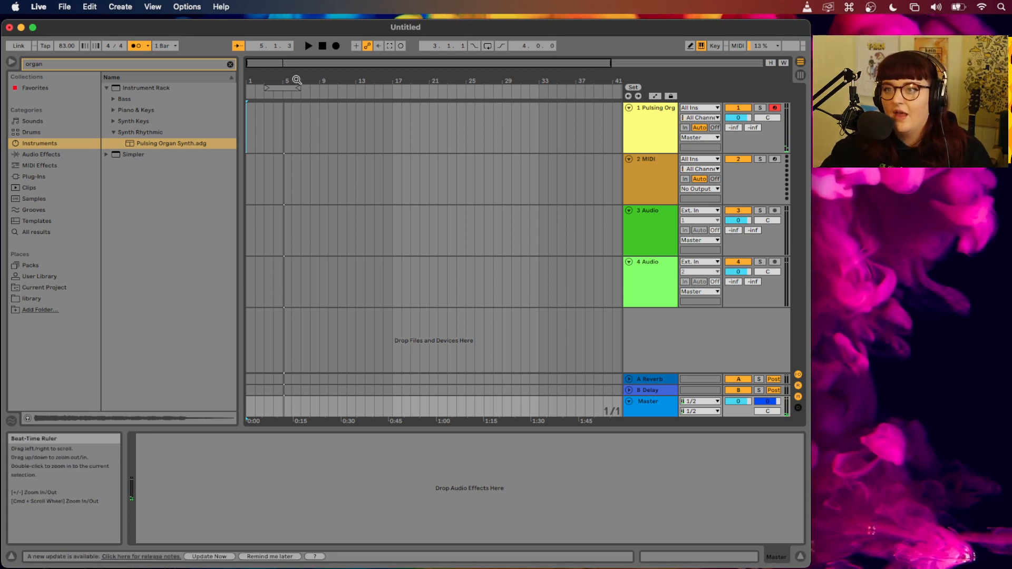
Move the four-bar loop brace to start at bar 1, and test playback with the loop off
mouse_move(289, 86)
left_mouse_down()
mouse_move(273, 86)
mouse_move(297, 90)
mouse_move(278, 90)
left_mouse_up()
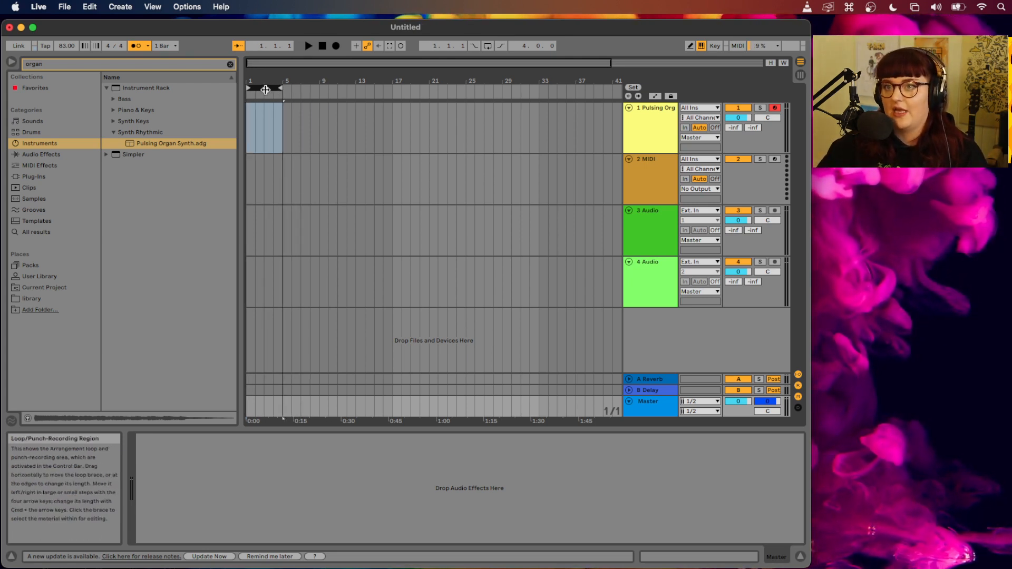
mouse_move(282, 88)
left_mouse_down()
mouse_move(298, 88)
mouse_move(282, 87)
left_mouse_up()
key("space")
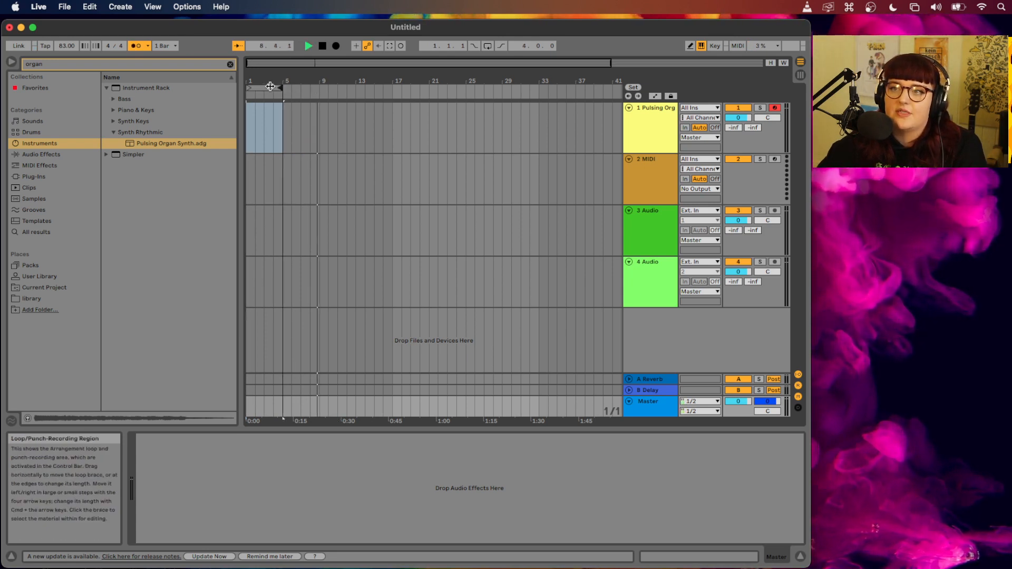
key("space")
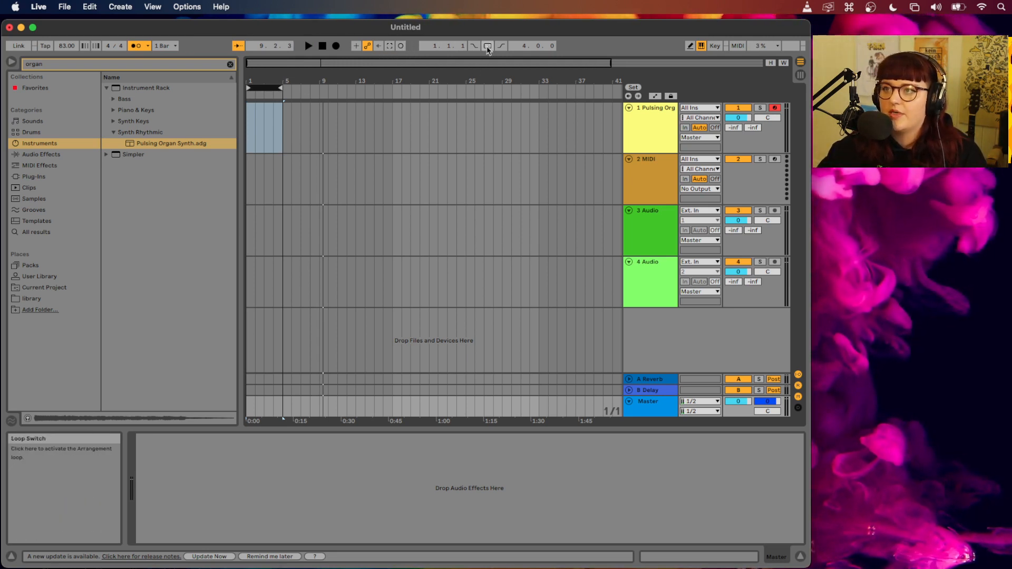
Turn on the Arrangement loop and set the song tempo to 80 BPM
left_click(487, 47)
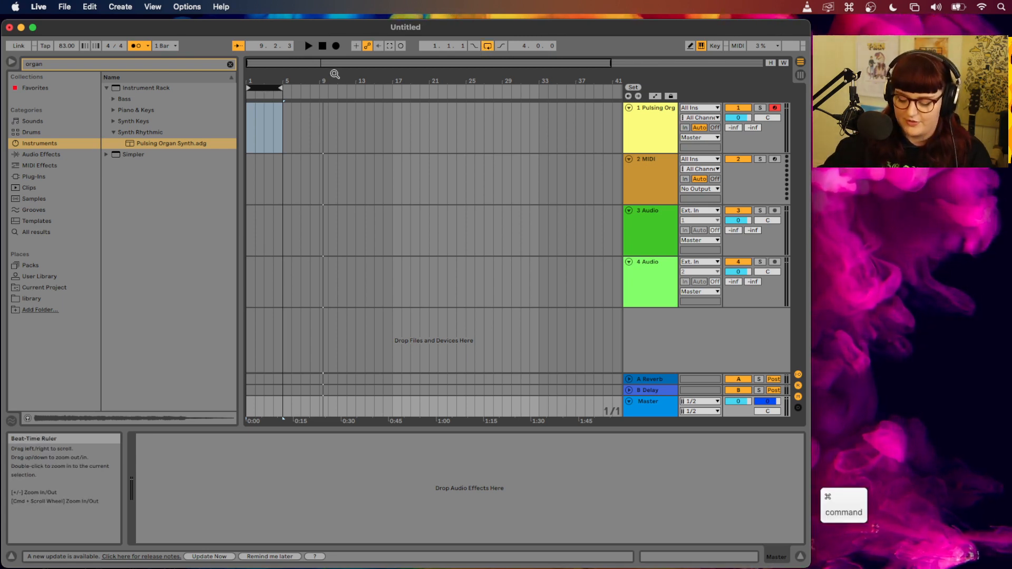
key("super+l")
key("super+l")
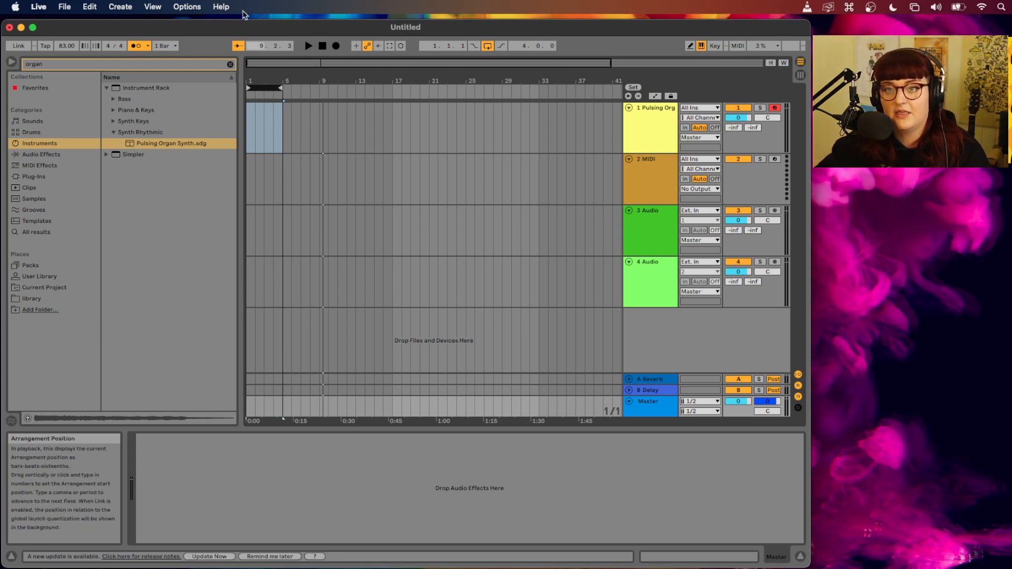
left_click_drag(68, 46, 68, 50)
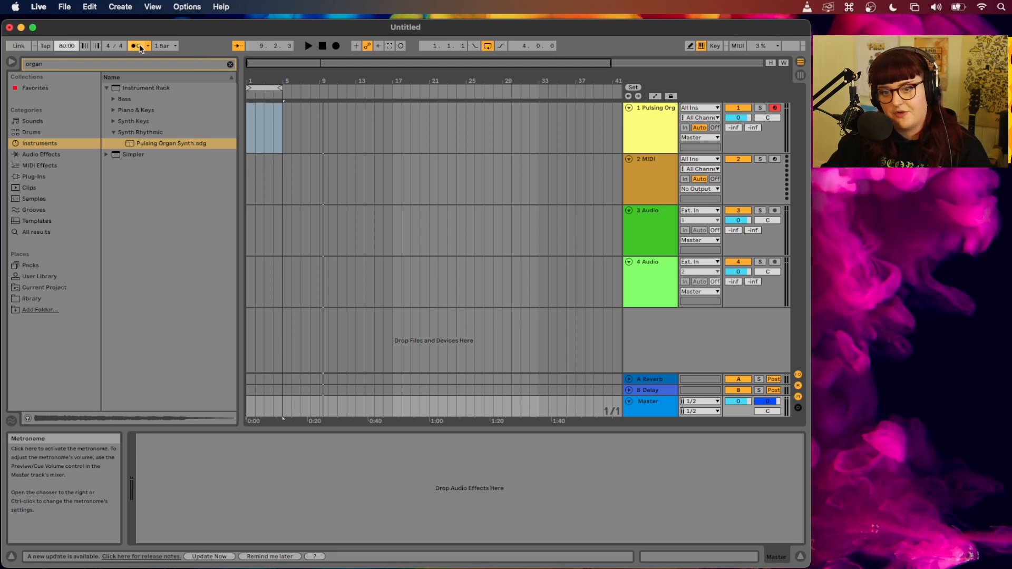
Play the loop with the metronome to rehearse, and record a MIDI part onto the Pulsing Organ Synth track
key("space")
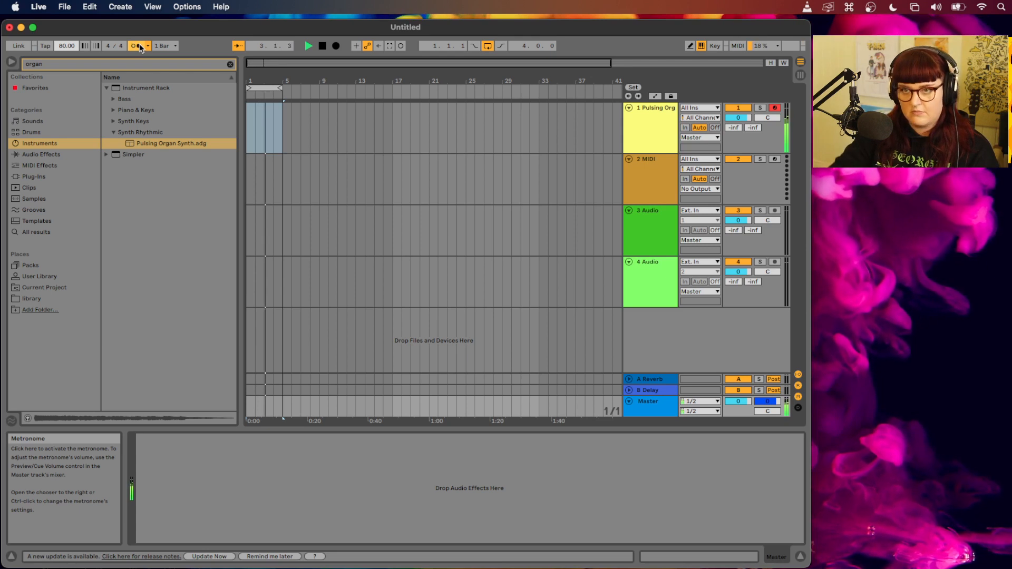
key("space")
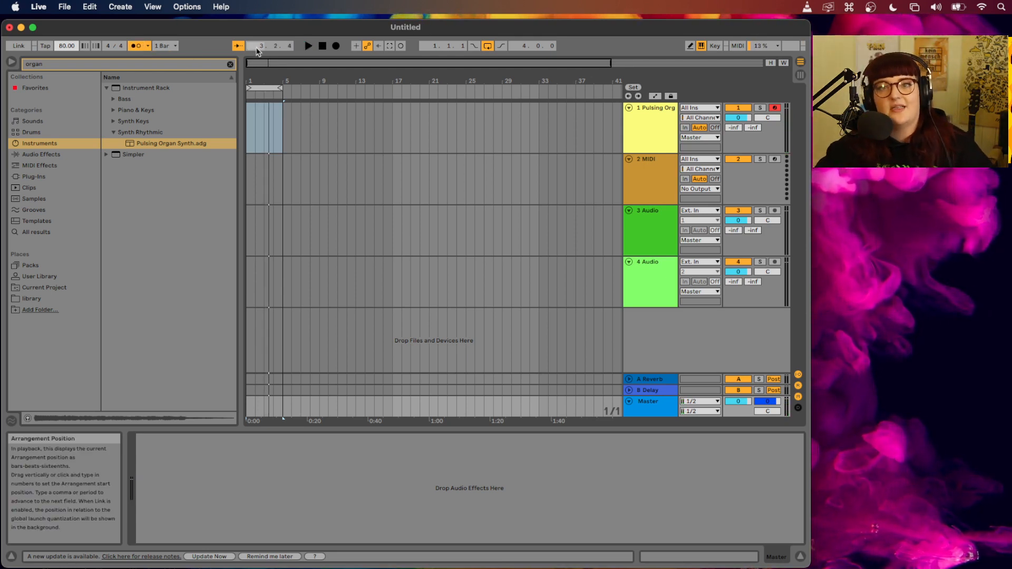
left_click(336, 46)
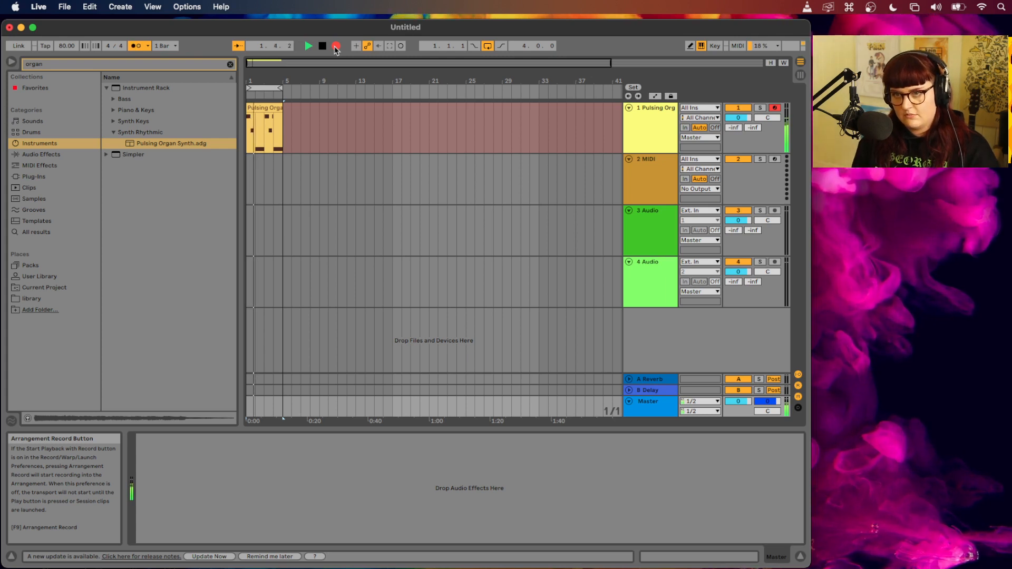
key("space")
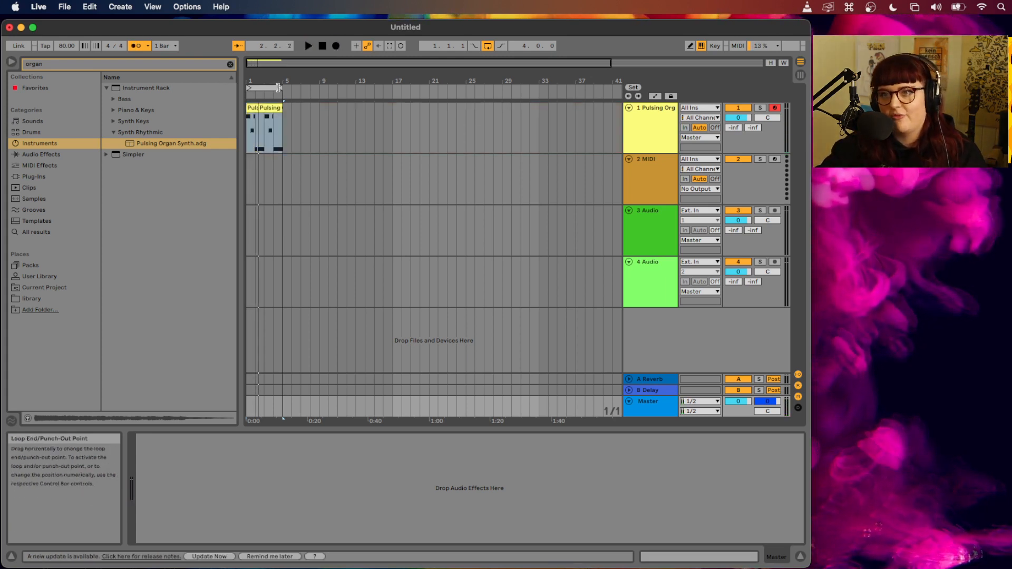
Extend the loop brace to 10 bars and adjust the edges of the recorded organ clip so it starts at 2.1.1
left_click_drag(281, 88, 338, 88)
left_click(250, 105)
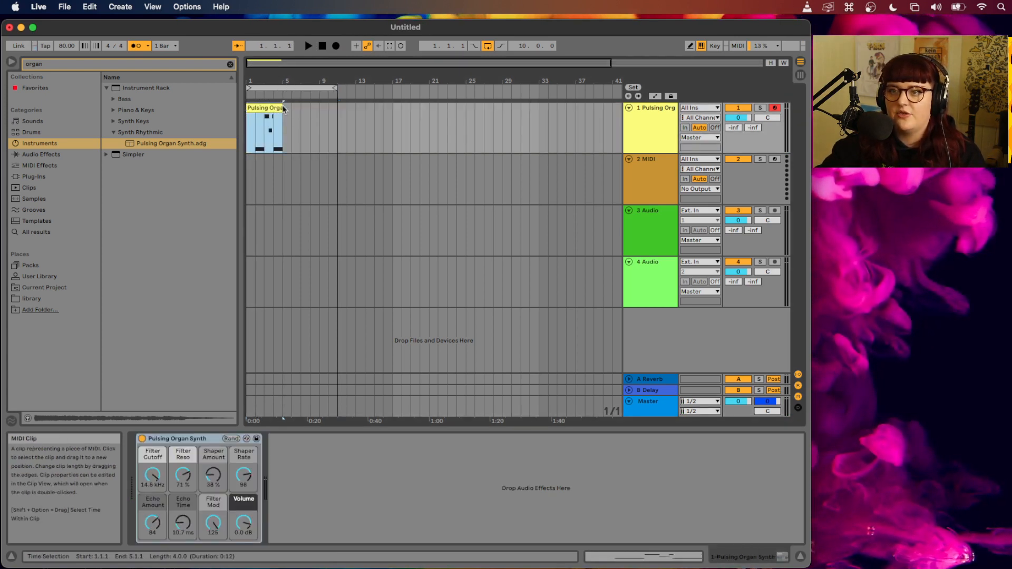
left_click_drag(283, 103, 311, 103)
left_click_drag(309, 106, 284, 106)
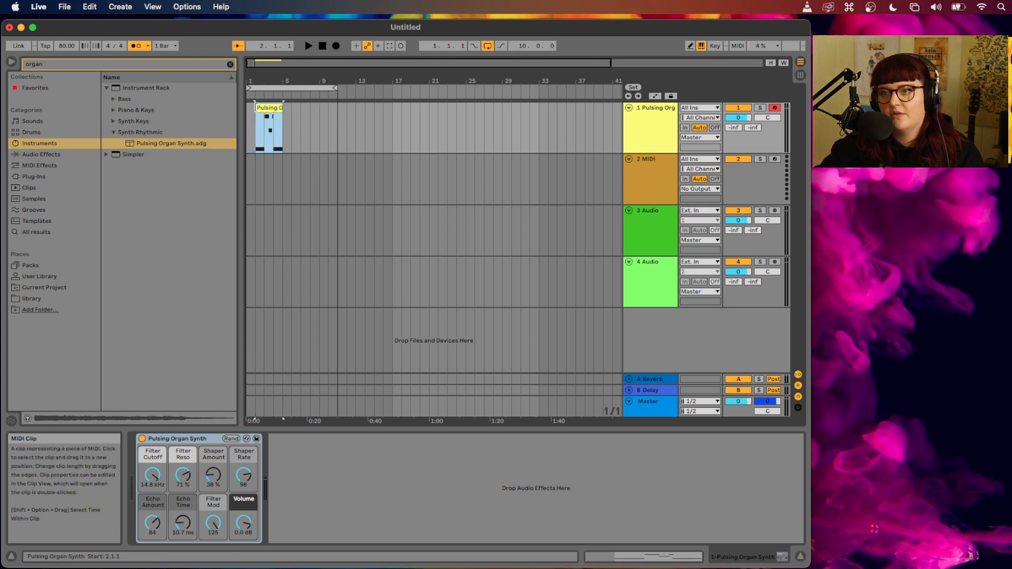
Undo the last clip edit and reposition the recorded organ clip so it starts at 1.1.1
key("super+z")
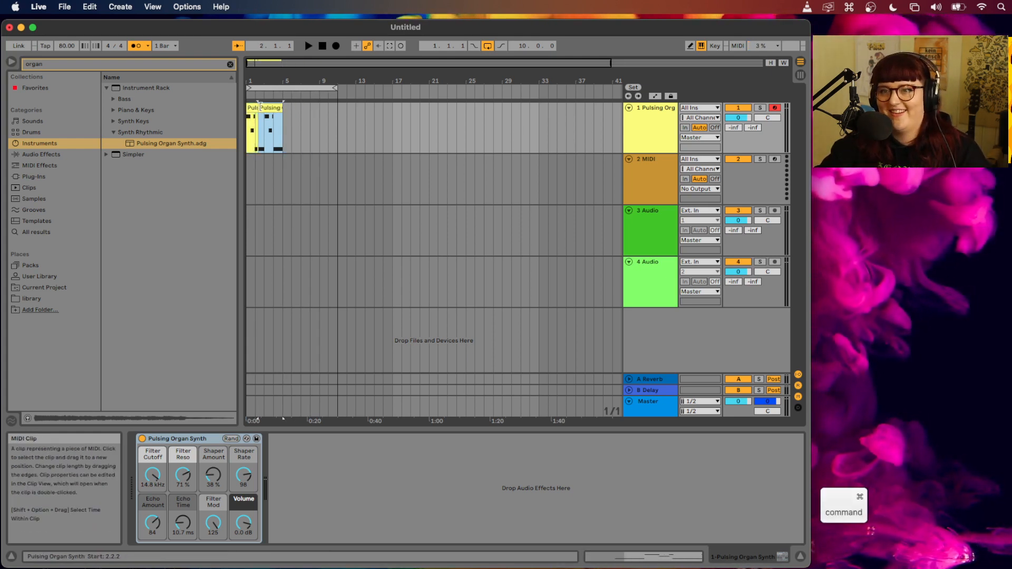
mouse_move(253, 108)
left_mouse_down()
mouse_move(319, 110)
mouse_move(262, 111)
left_mouse_up()
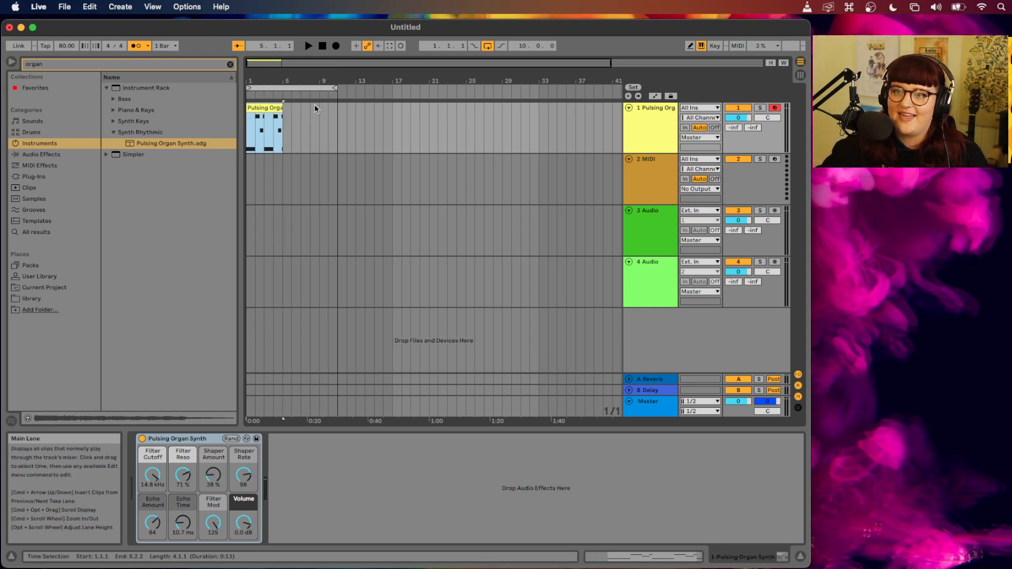
Shorten the loop brace to four bars and play the organ clip from bar 1 to check its timing
left_click(334, 89)
left_click_drag(333, 90, 285, 89)
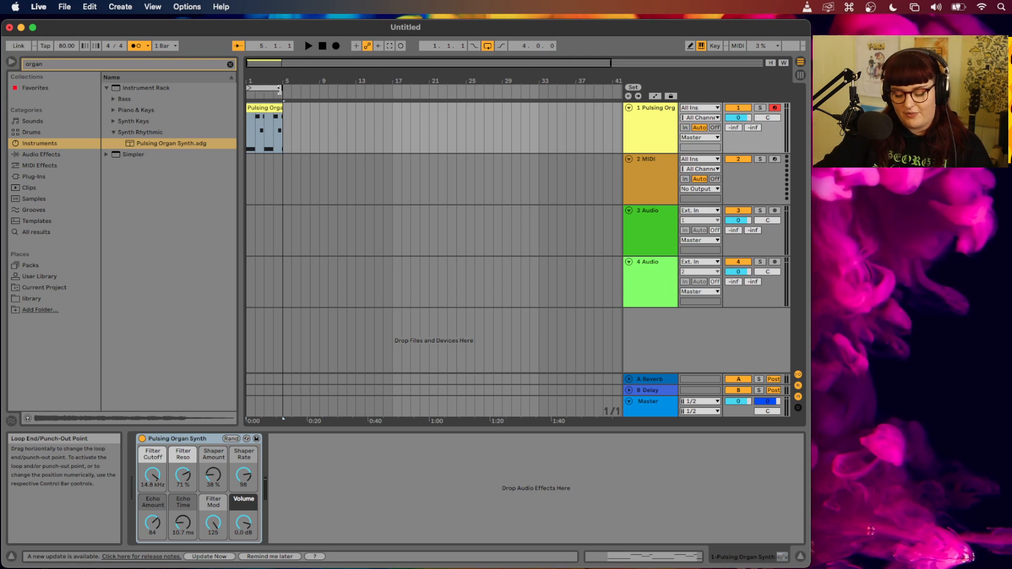
key("space")
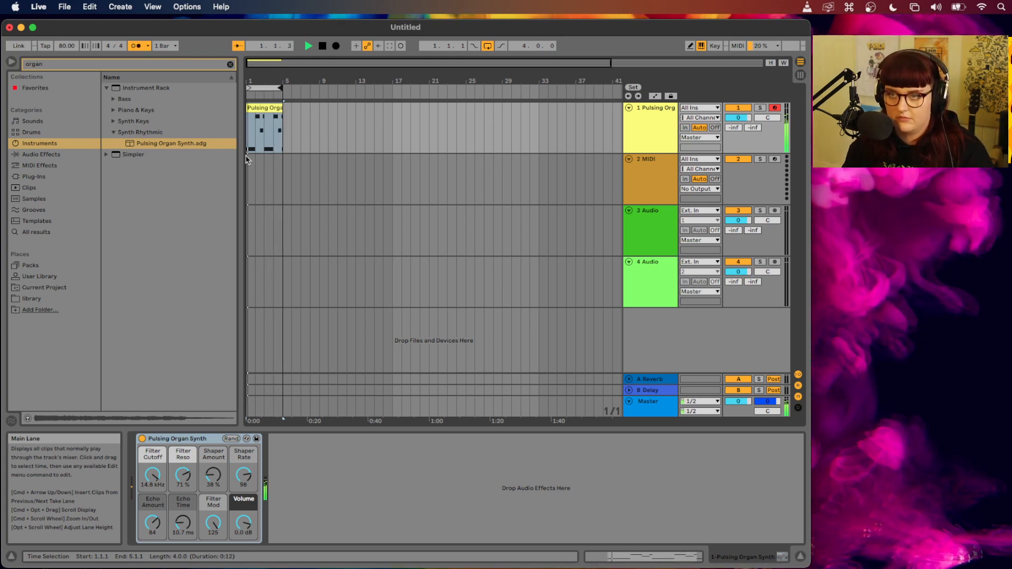
key("space")
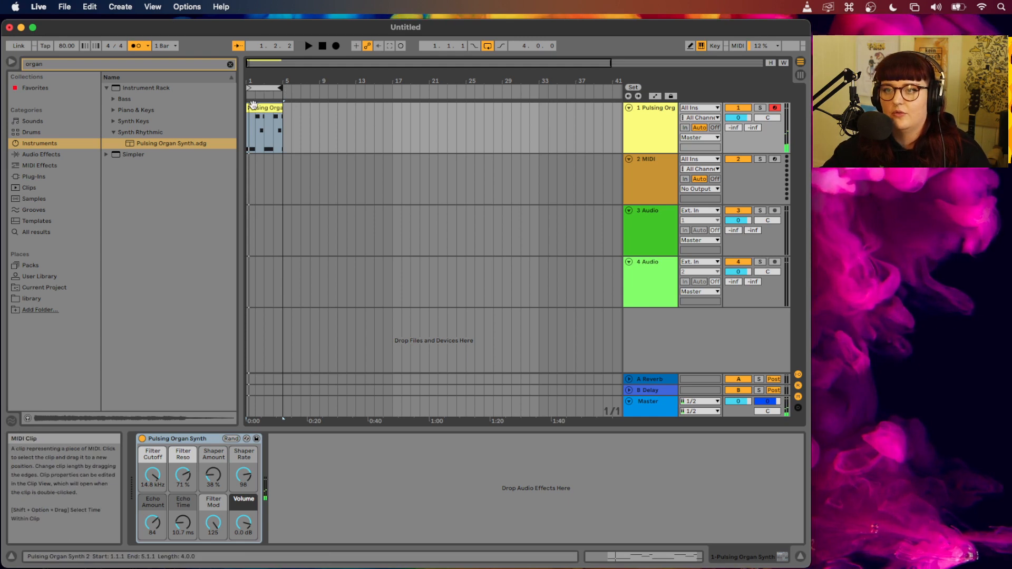
Open the organ clip in the MIDI note editor and enlarge the editor area
double_click(262, 127)
scroll(470, 501, "left", 3)
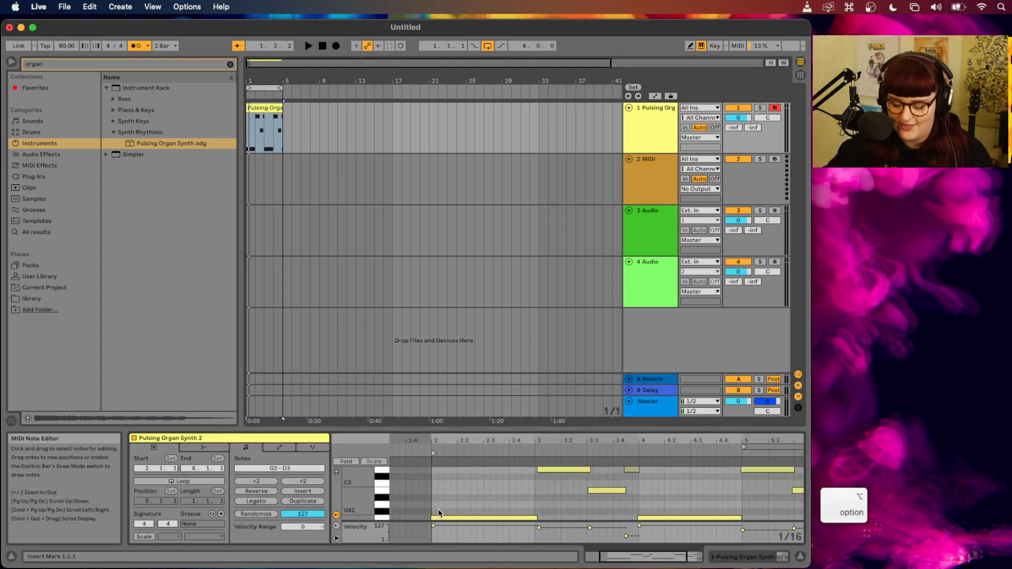
scroll(439, 512, "down", 2, "alt")
scroll(439, 511, "up", 3, "super")
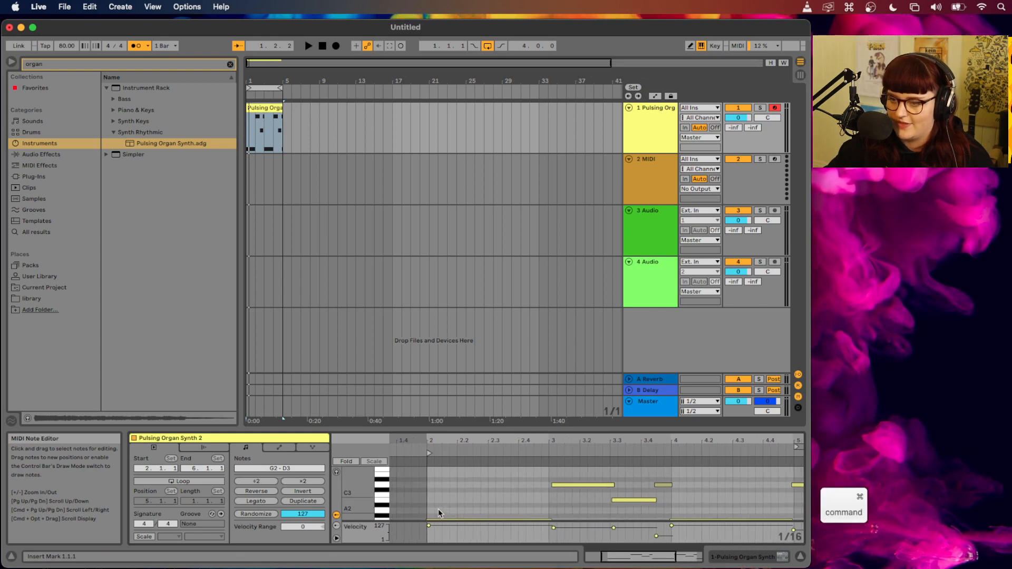
left_click_drag(471, 422, 482, 323)
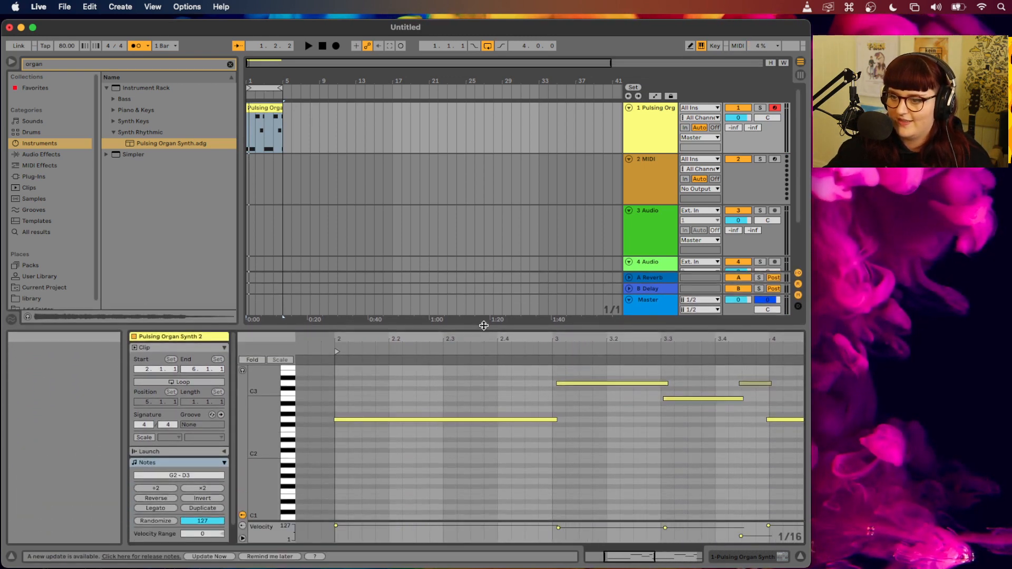
Move the clip's first G2 note so that it starts exactly at 2.1.1
scroll(390, 419, "up", 5, "alt")
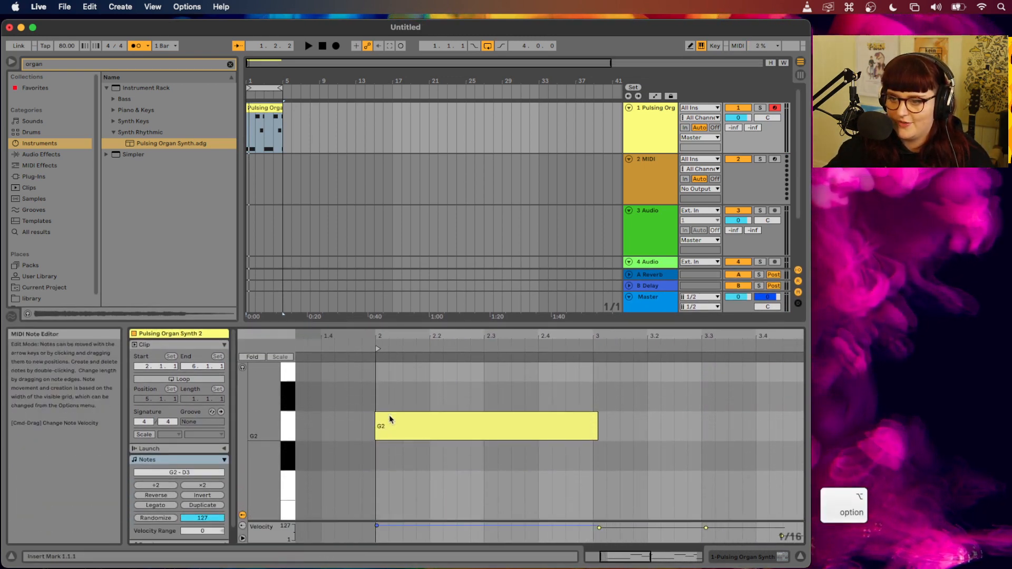
scroll(378, 420, "right", 1)
scroll(377, 420, "left", 3)
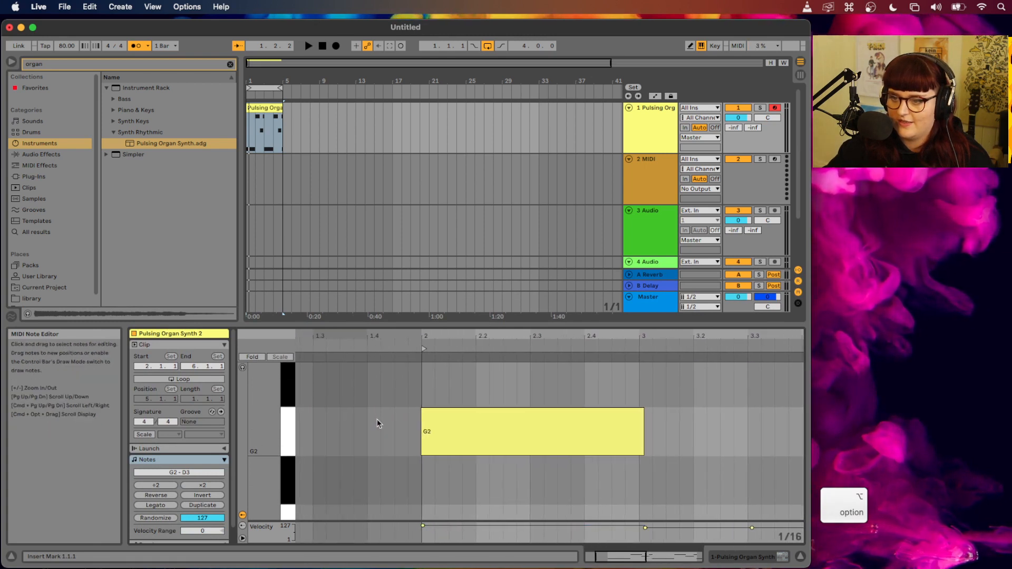
scroll(421, 424, "up", 2, "super")
scroll(421, 424, "up", 3, "super")
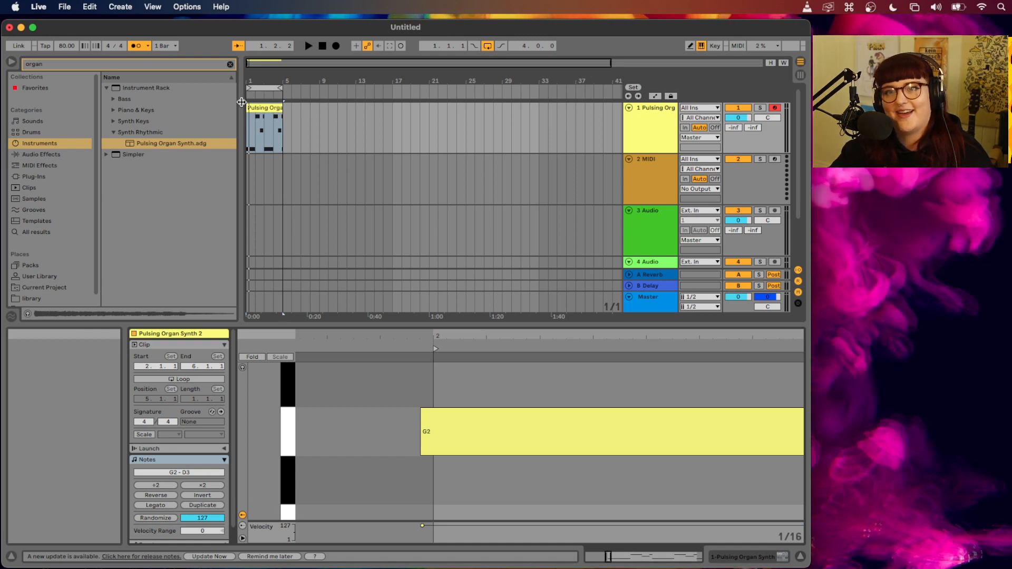
left_click_drag(421, 411, 436, 411)
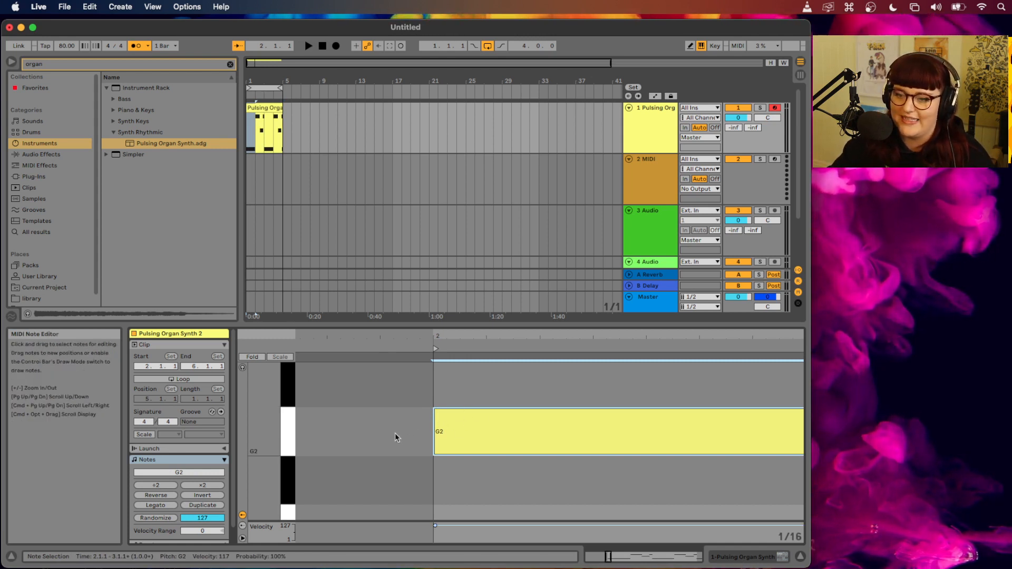
Play the loop to check the moved G2 note, and examine the timing of the clip's other notes against the grid
key("z")
key("space")
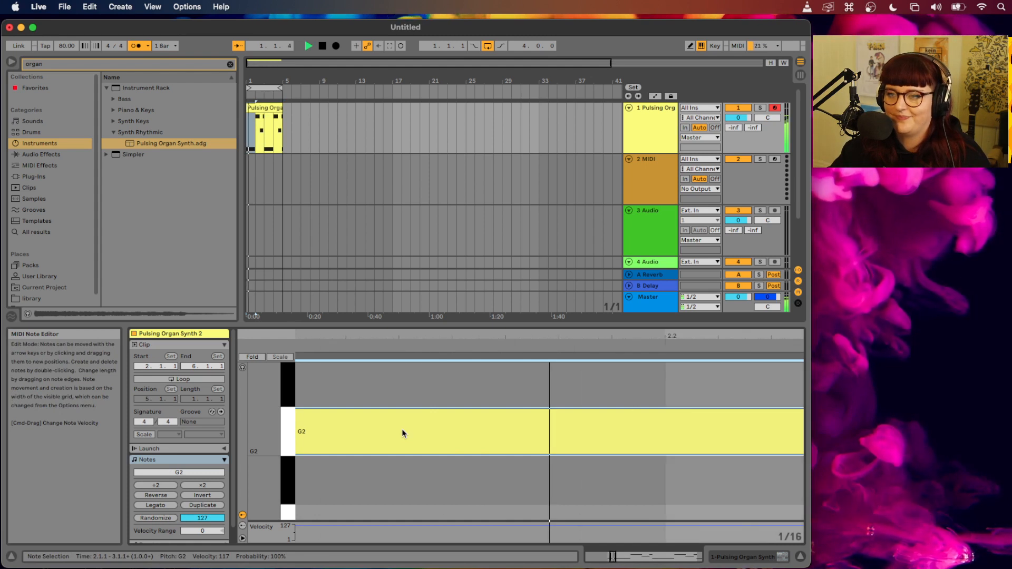
scroll(417, 422, "down", 8)
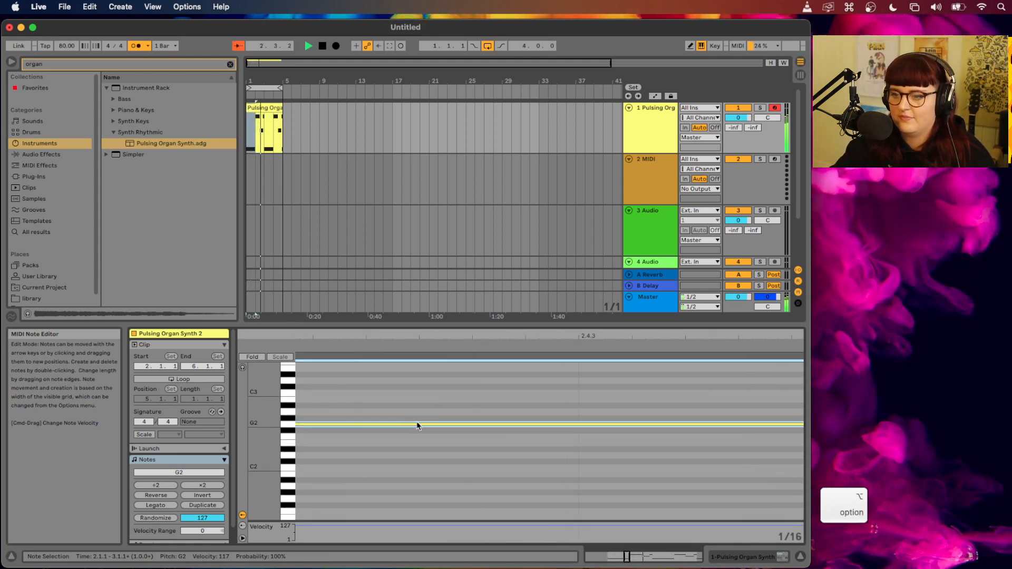
key("space")
scroll(489, 422, "left", 3)
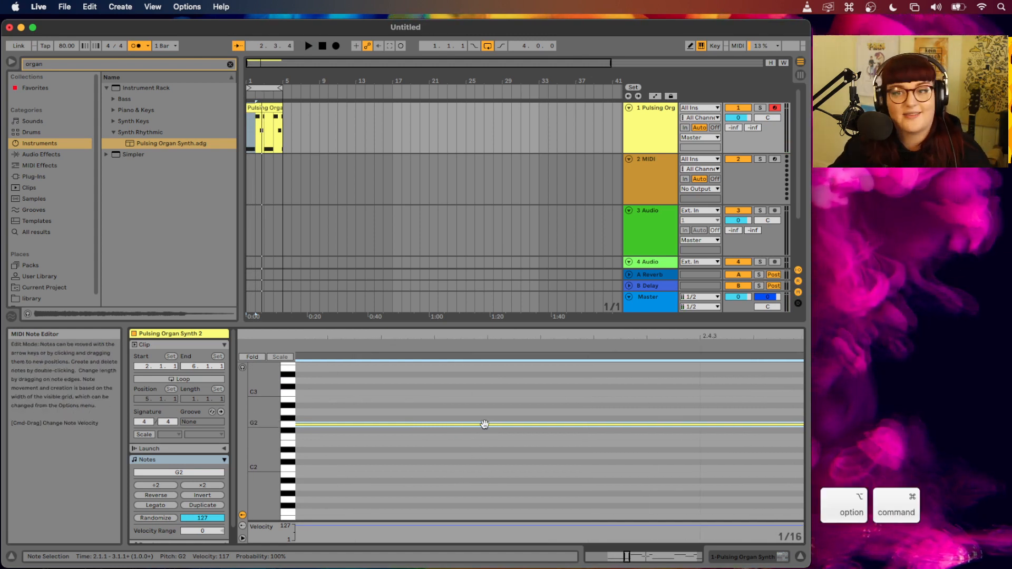
scroll(484, 424, "left", 4)
scroll(486, 424, "left", 2)
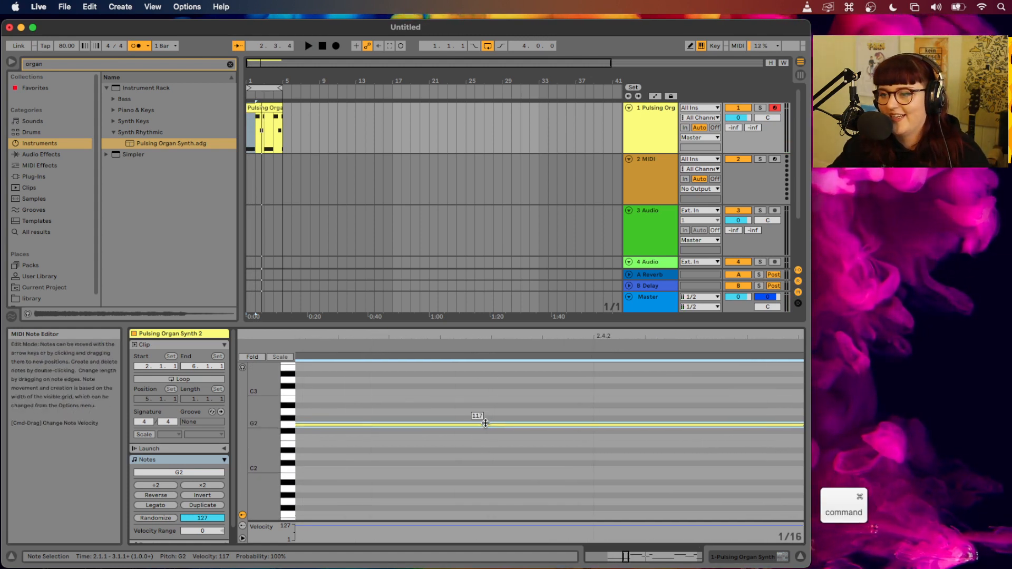
scroll(485, 423, "down", 10)
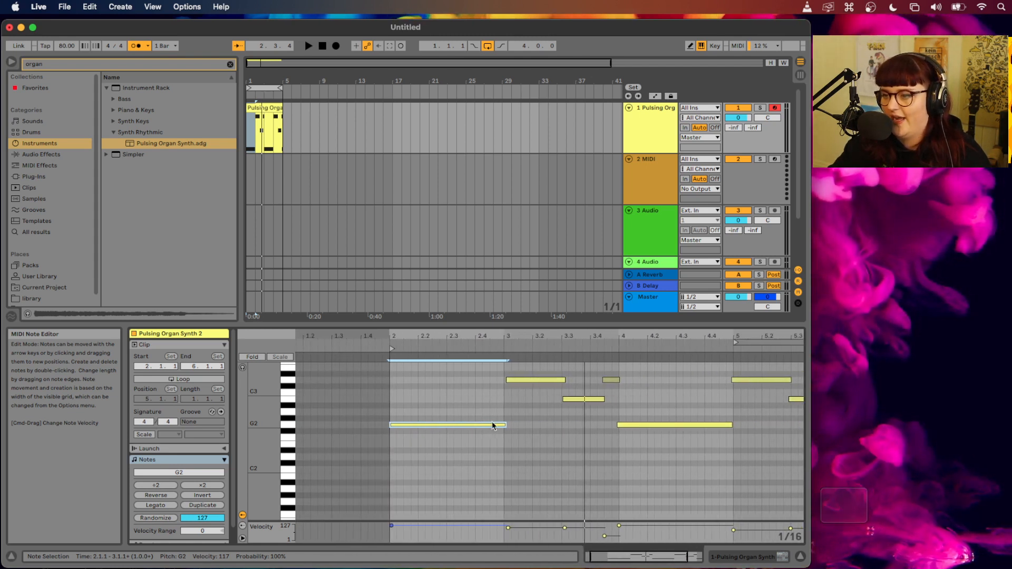
scroll(493, 425, "right", 3)
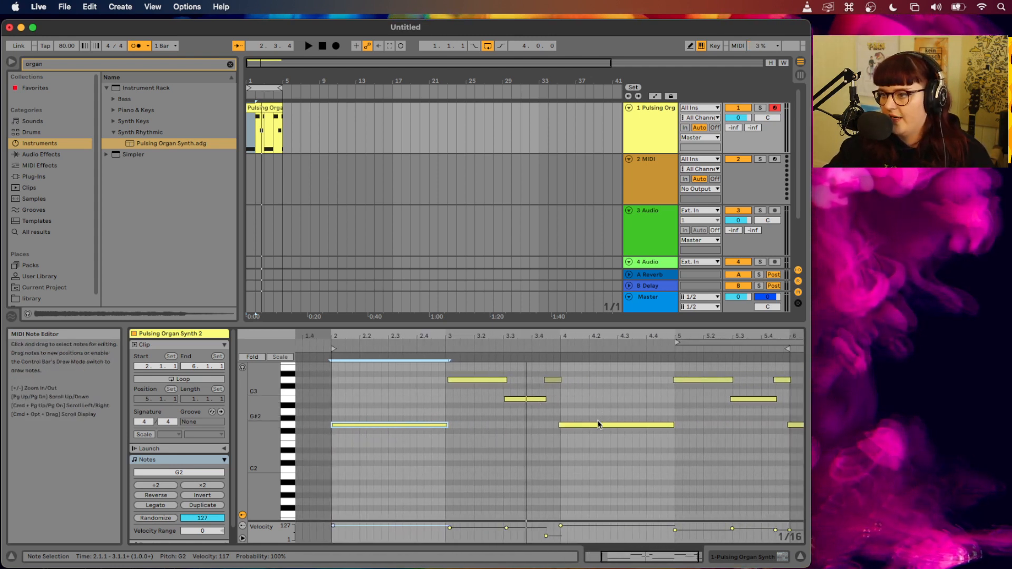
scroll(684, 384, "right", 1)
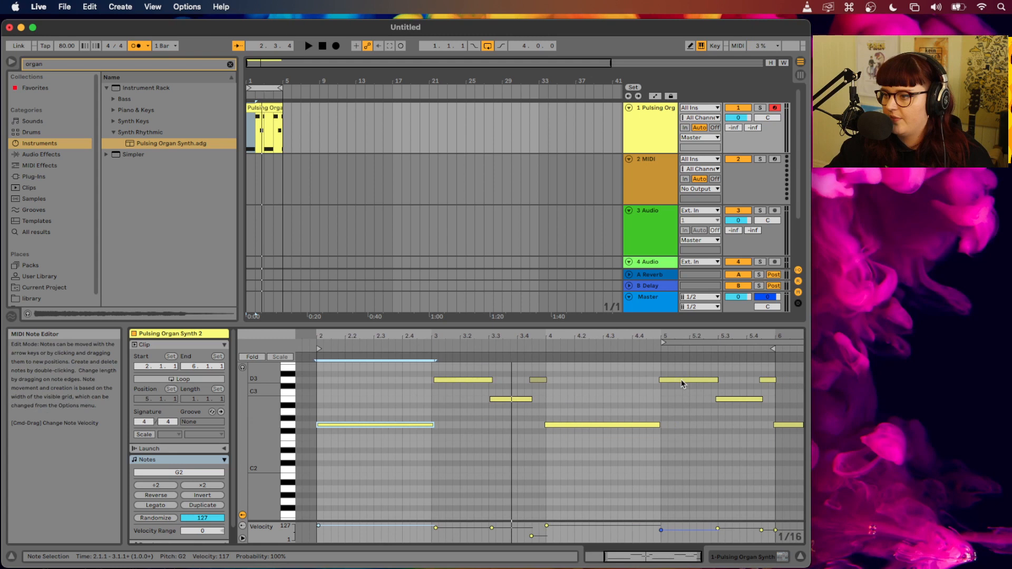
Select all notes in the organ clip, quantize them with the current settings, and play back the result
left_click(626, 460)
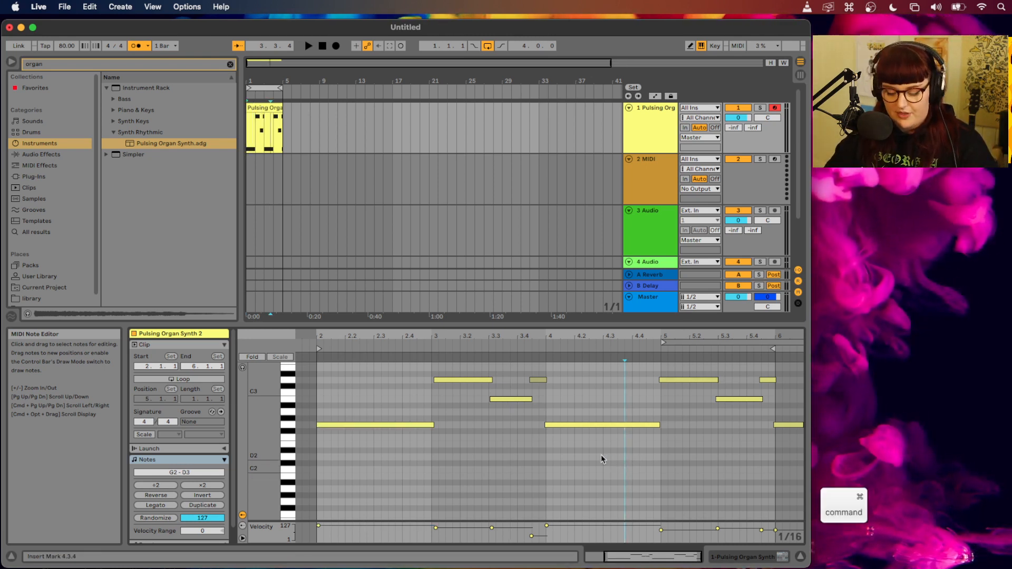
key("super+a")
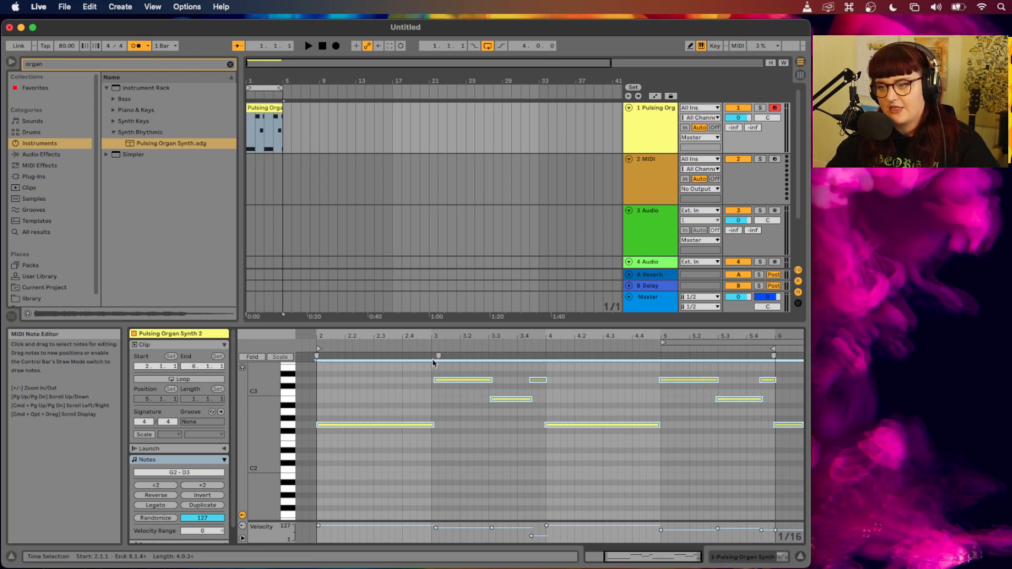
scroll(453, 385, "left", 1)
scroll(475, 393, "left", 2)
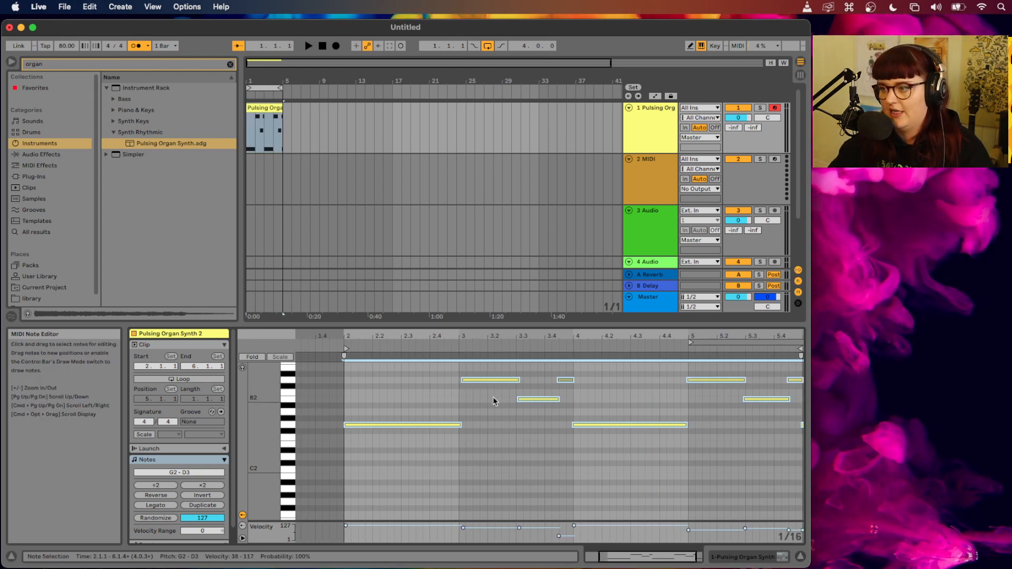
scroll(495, 401, "right", 3)
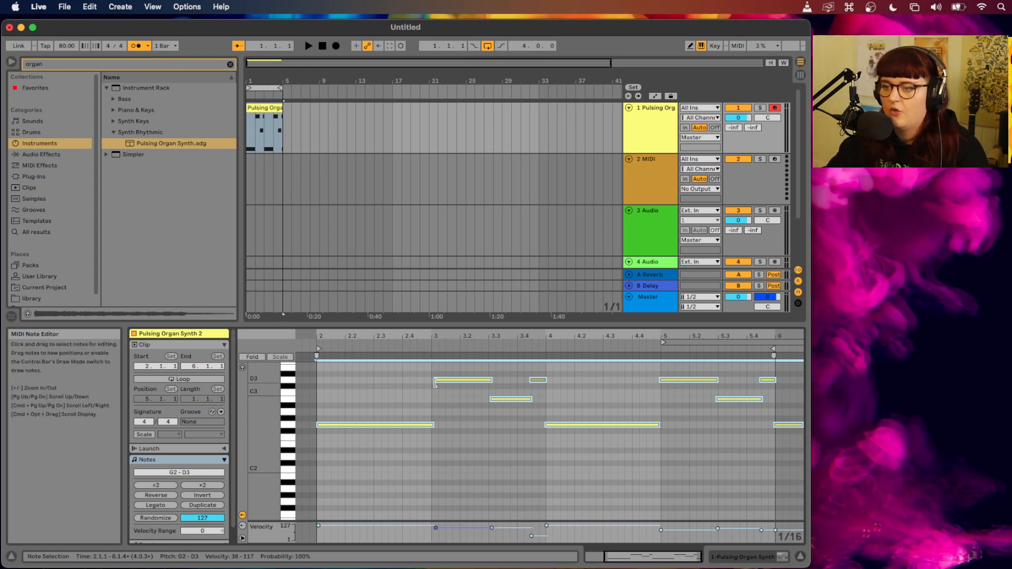
scroll(456, 399, "up", 1)
scroll(459, 394, "left", 1)
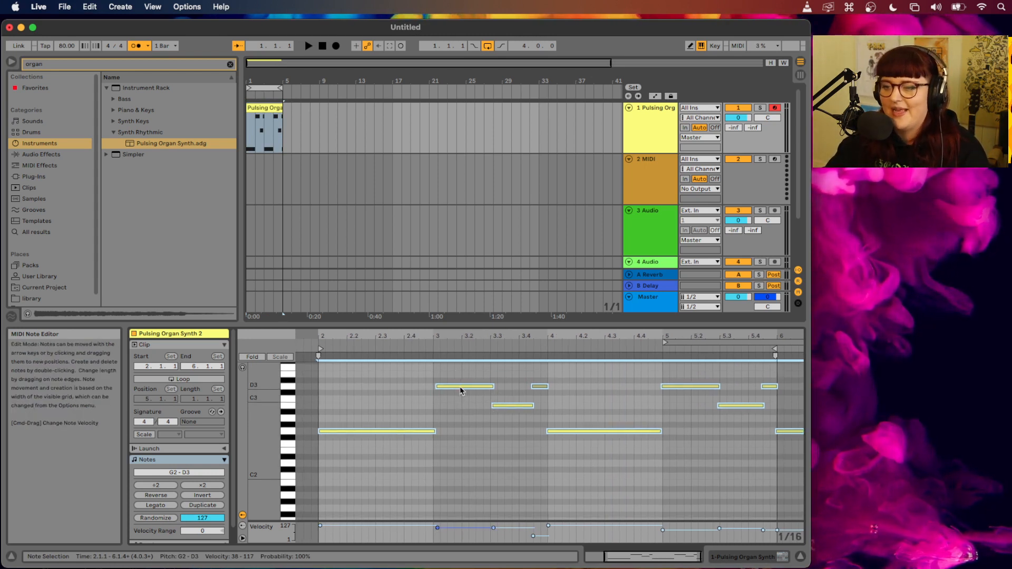
right_click(462, 391)
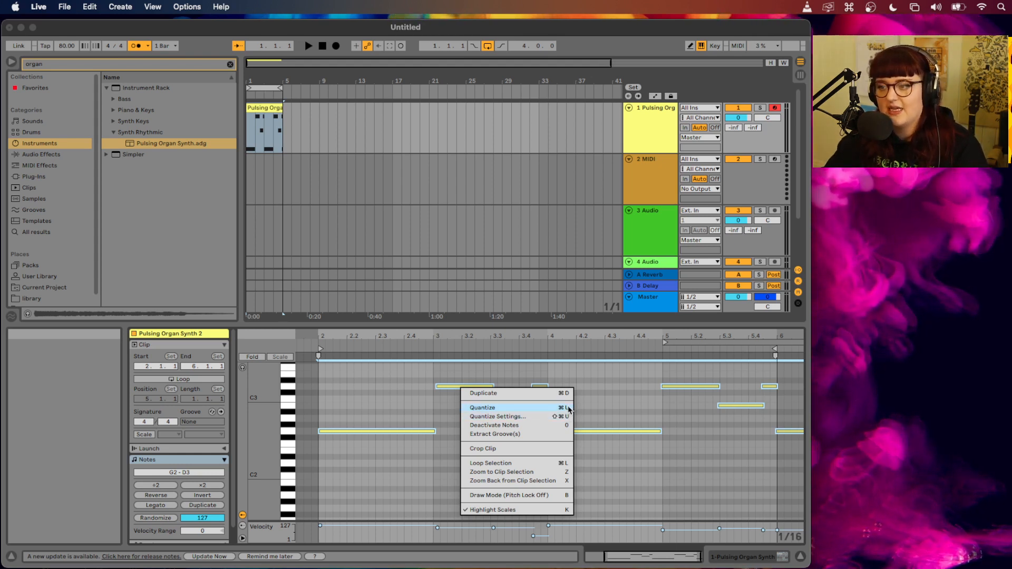
left_click(624, 410)
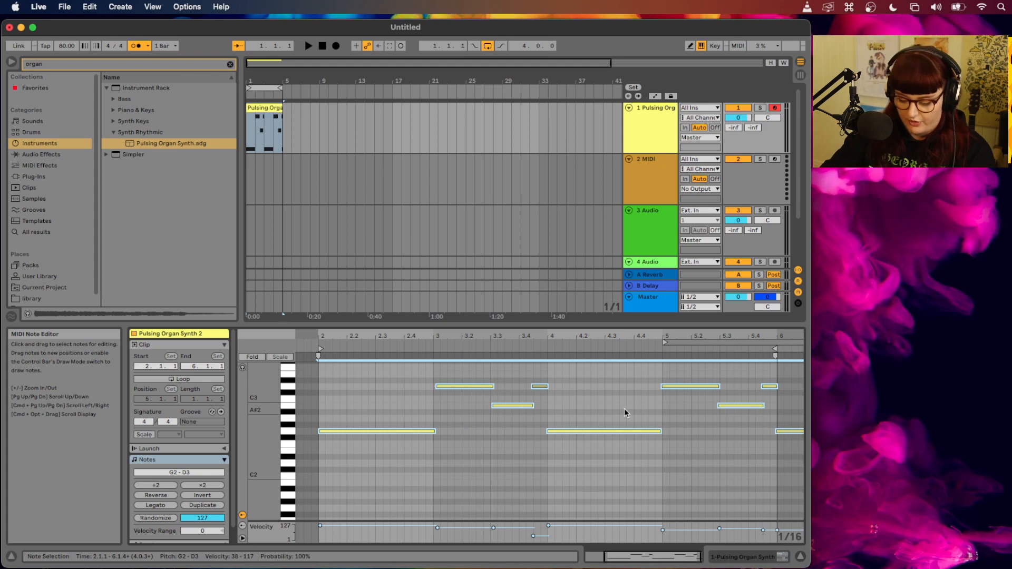
key("super+u")
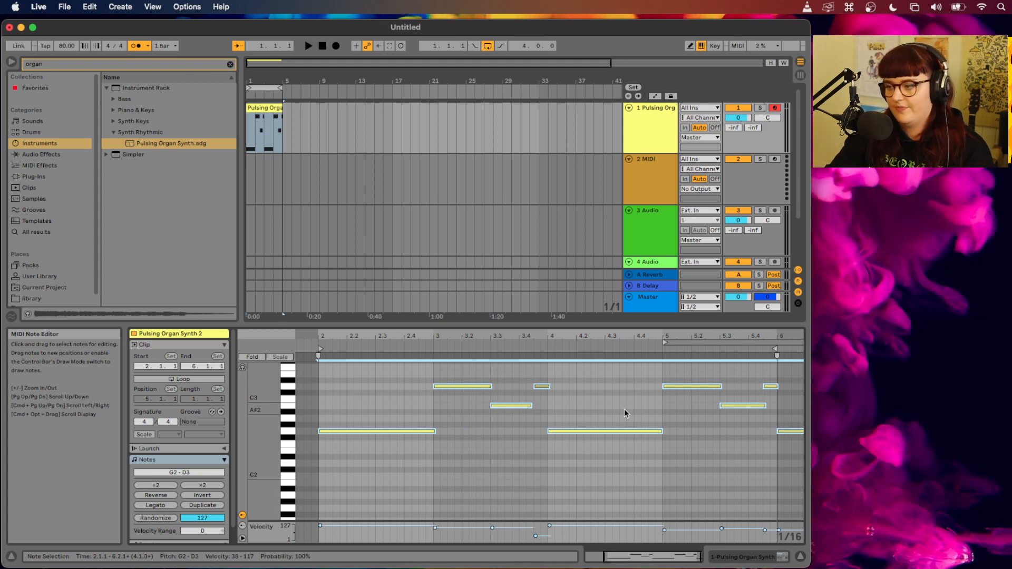
key("space")
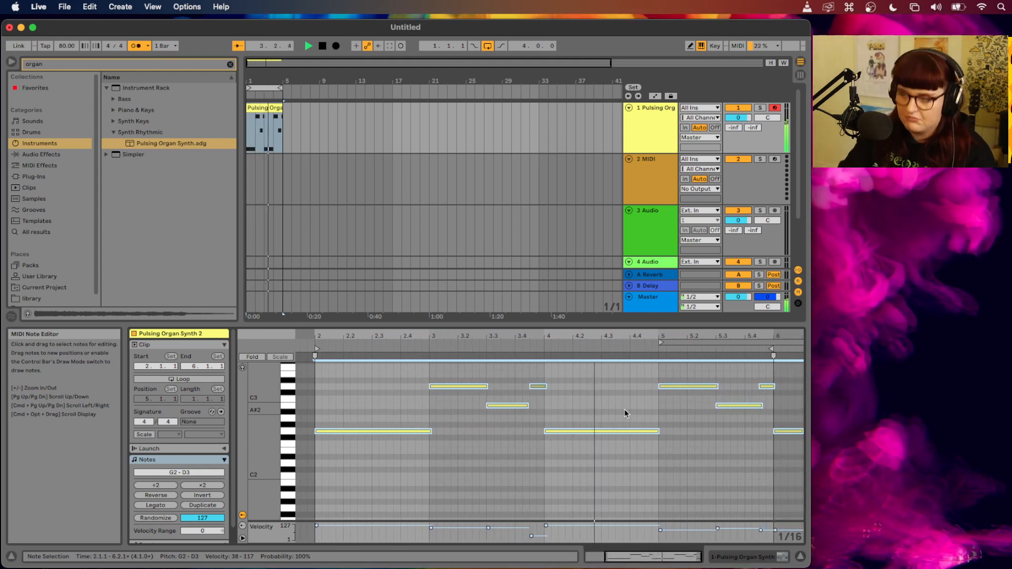
key("space")
Try quantizing the start of all selected notes to 1/4, and undo that quantization
right_click(582, 435)
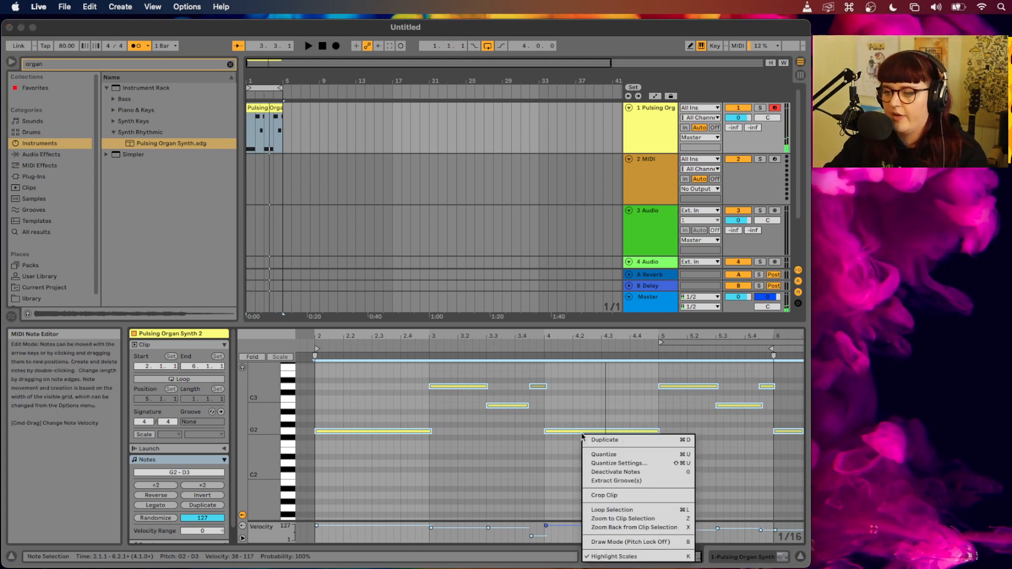
left_click(612, 464)
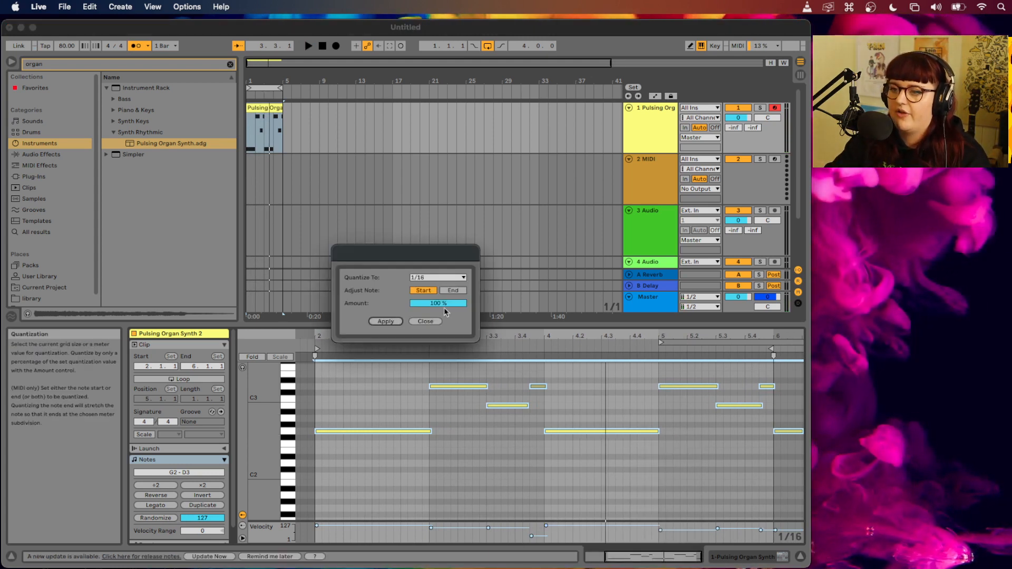
left_click(442, 278)
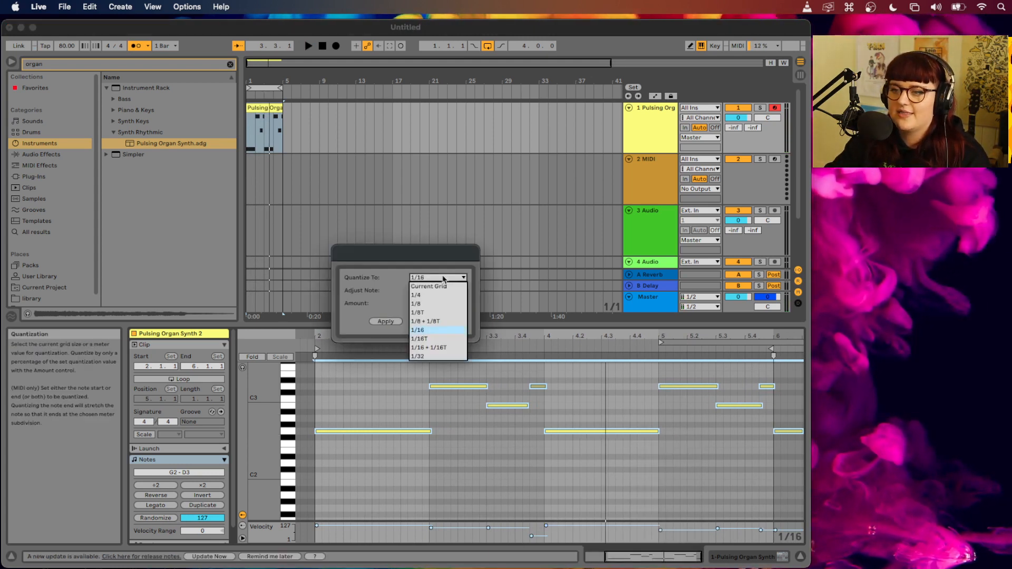
left_click(440, 299)
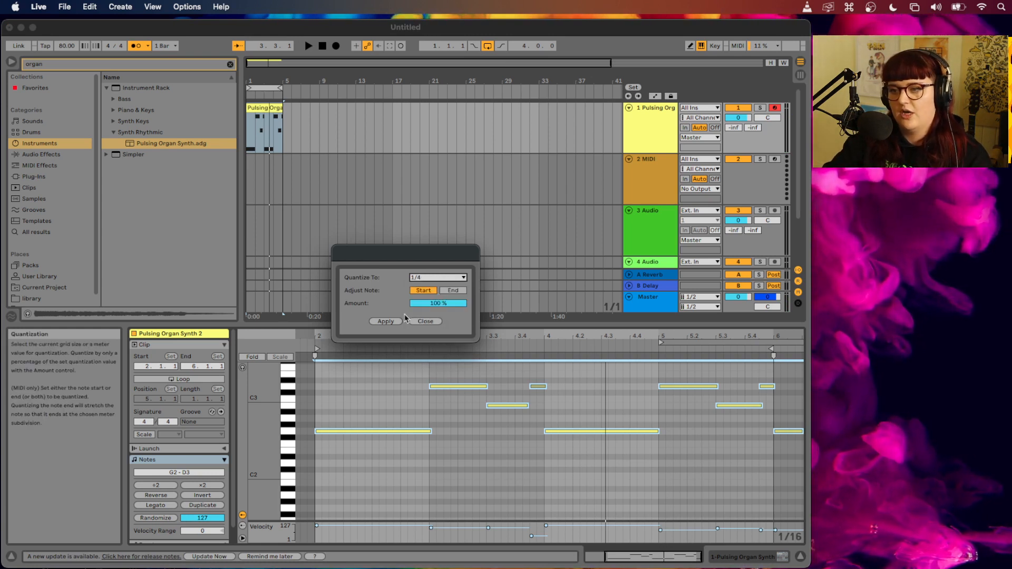
left_click(386, 321)
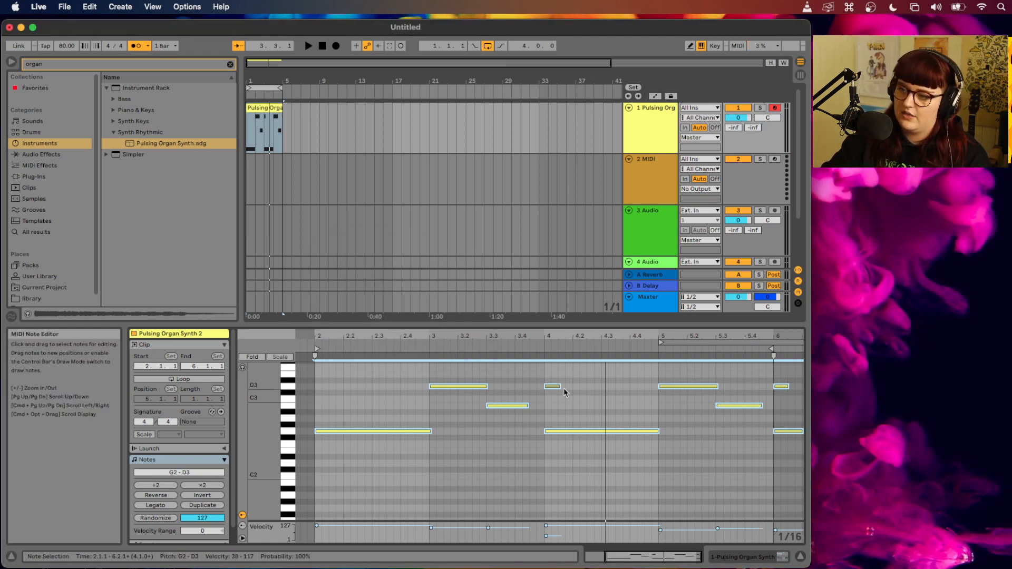
left_click_drag(558, 387, 544, 386)
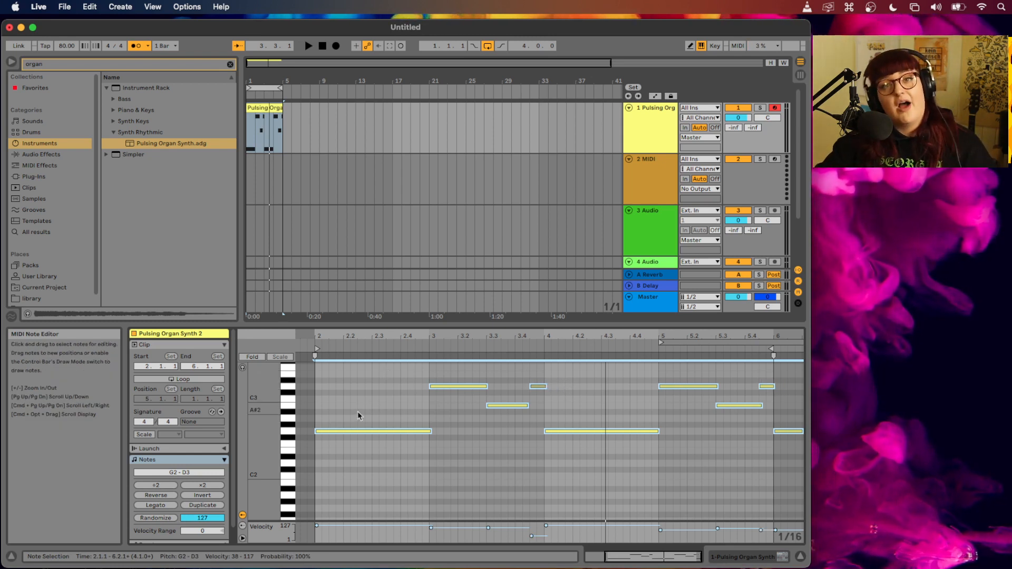
scroll(477, 396, "left", 1)
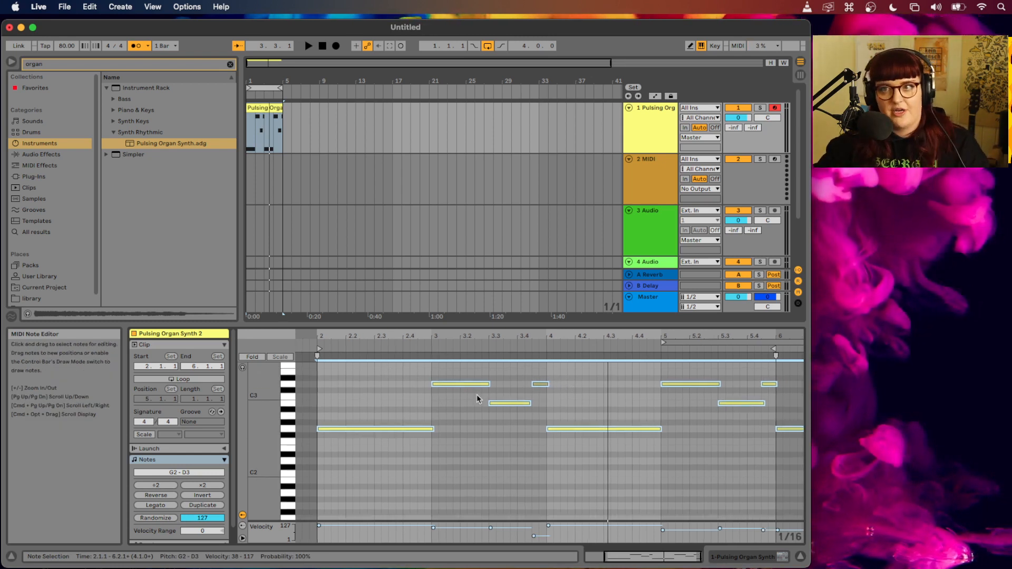
Review the Quantize To options for the selected organ notes, and try quantizing their starts to 1/4 at 100 %
scroll(476, 395, "left", 5)
right_click(508, 394)
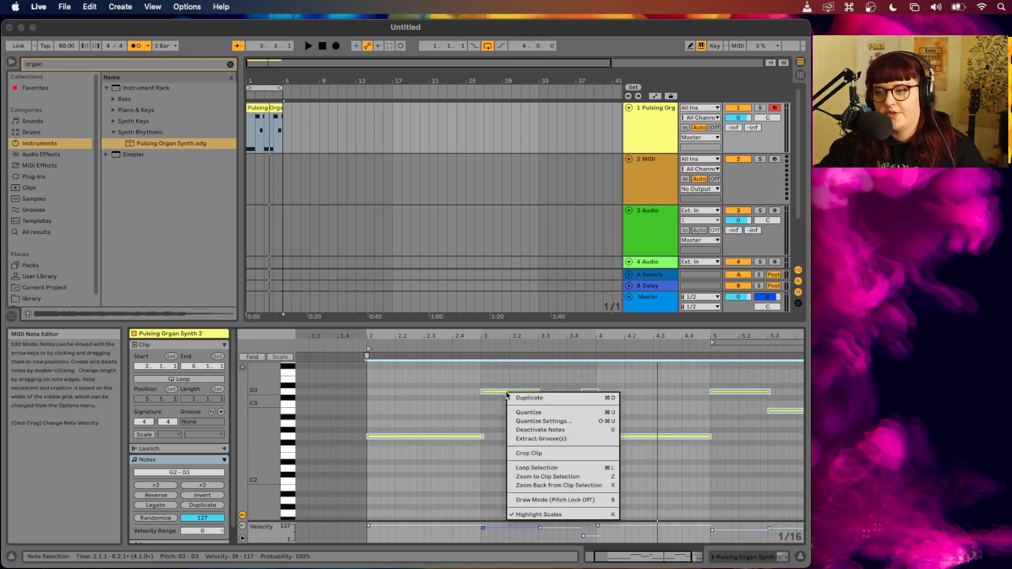
left_click(558, 421)
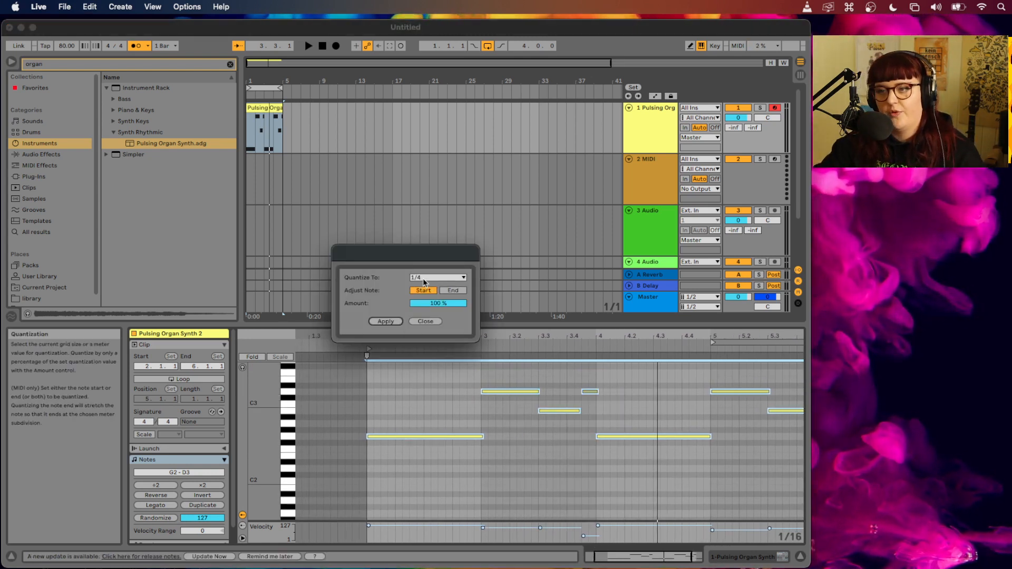
left_click(425, 280)
left_click(419, 329)
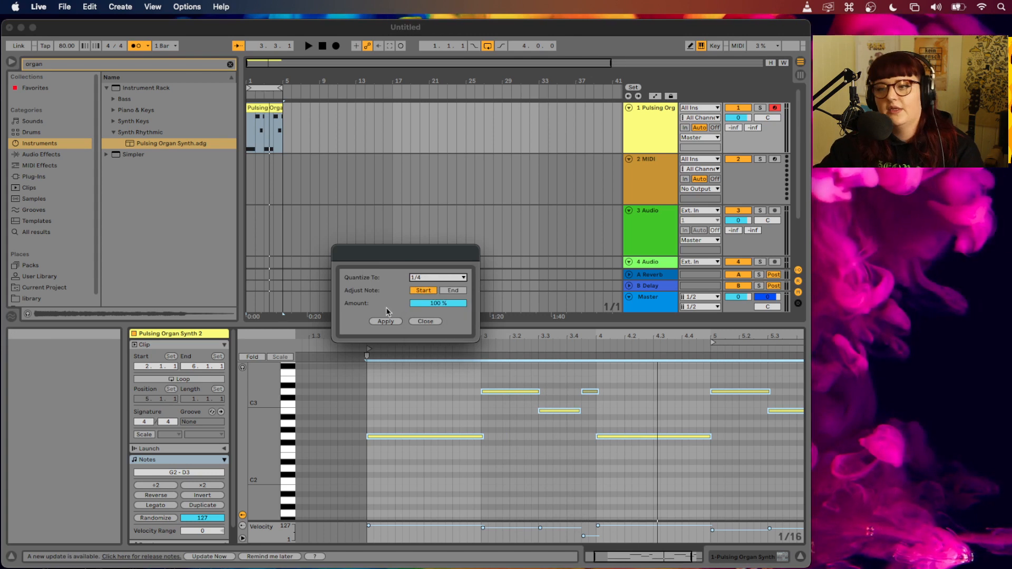
left_click(387, 321)
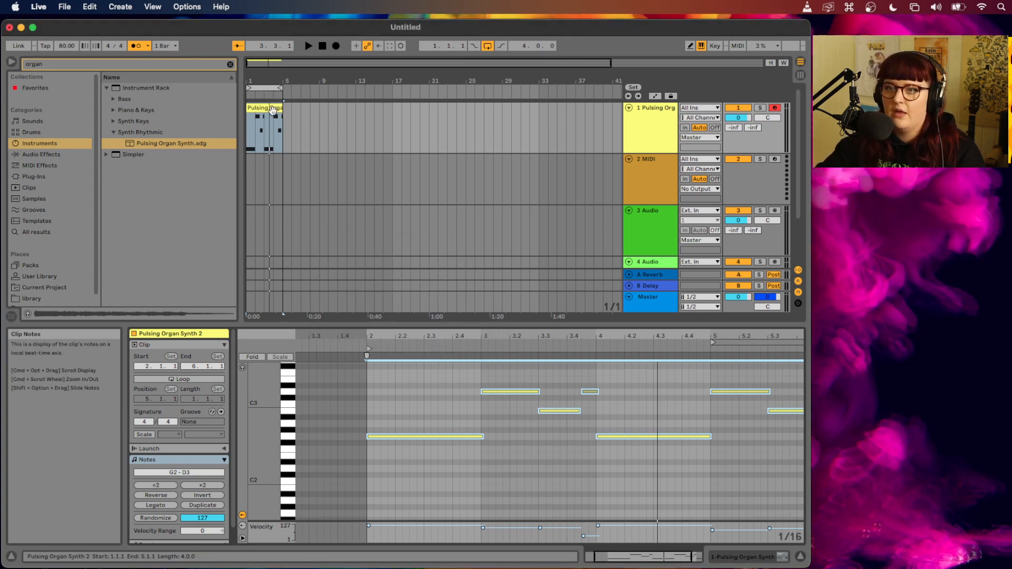
Show the browser's Drums category, clear the organ search, and browse through the available drum kits
scroll(570, 140, "down", 1)
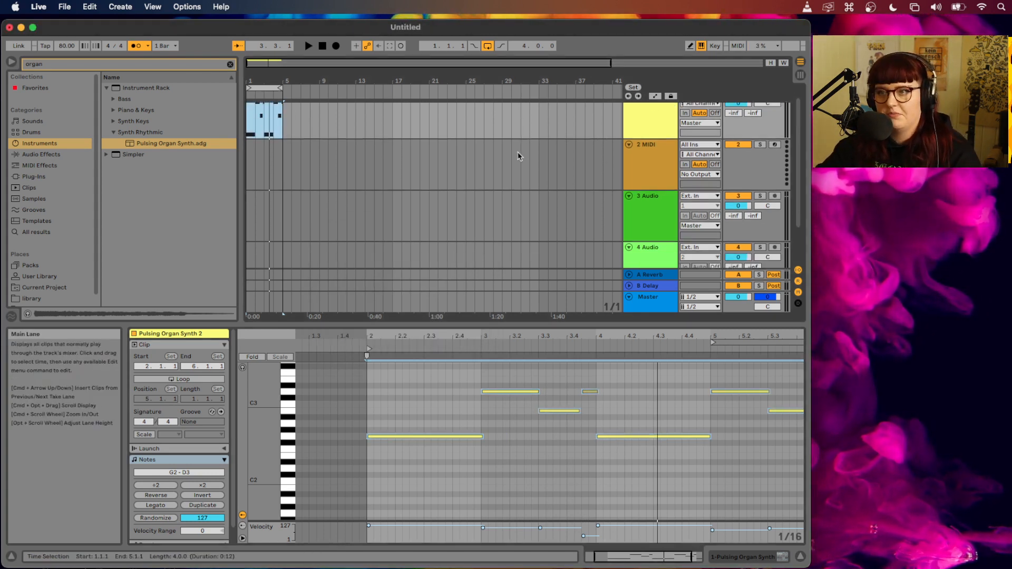
scroll(277, 119, "down", 2)
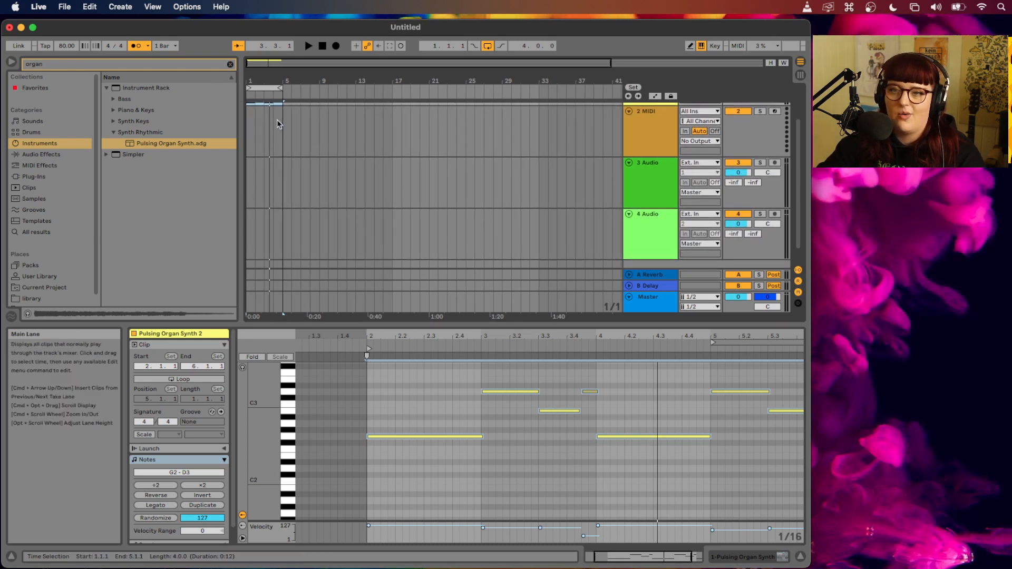
left_click(65, 136)
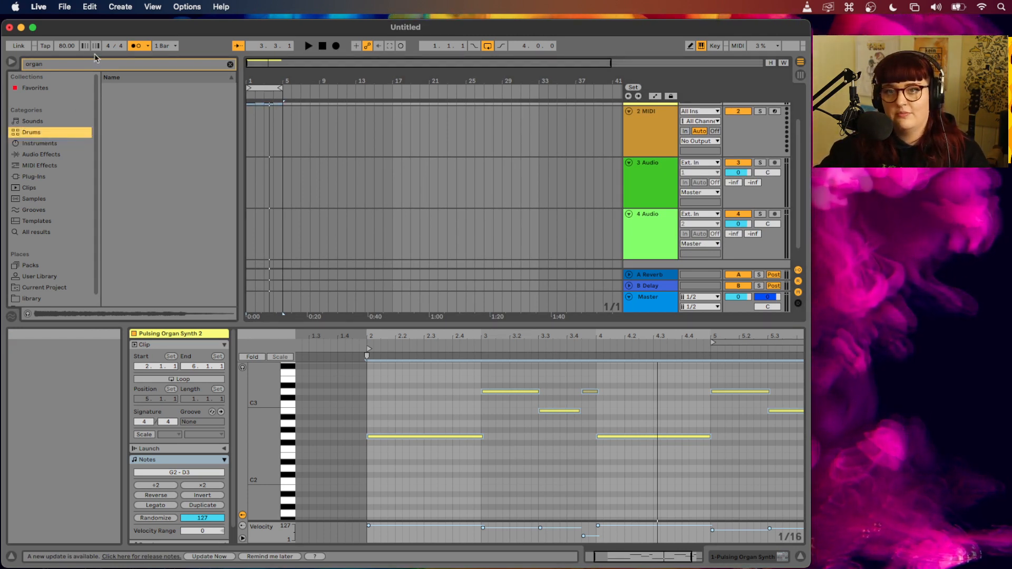
left_click(230, 63)
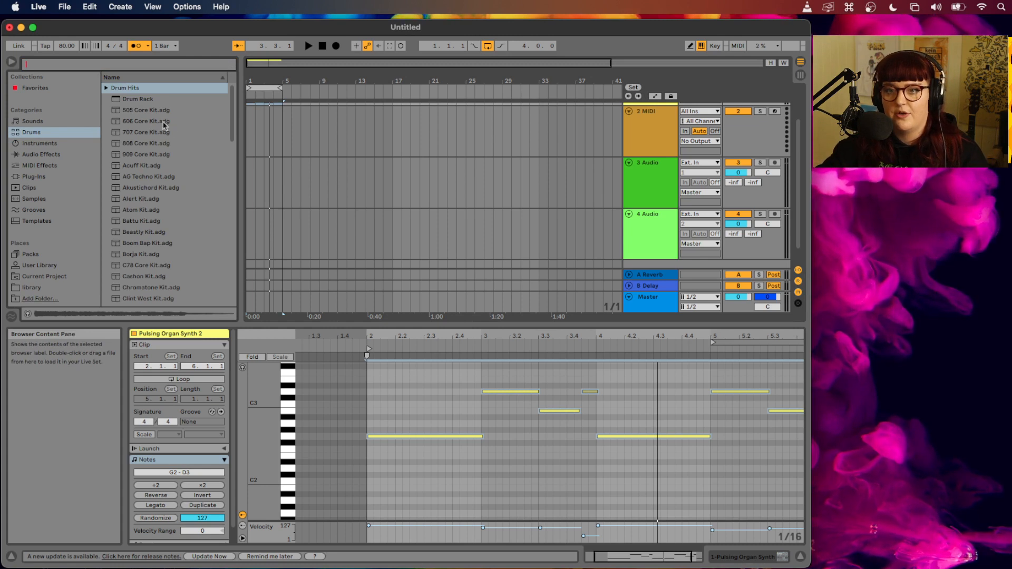
scroll(170, 129, "down", 2)
scroll(168, 131, "down", 5)
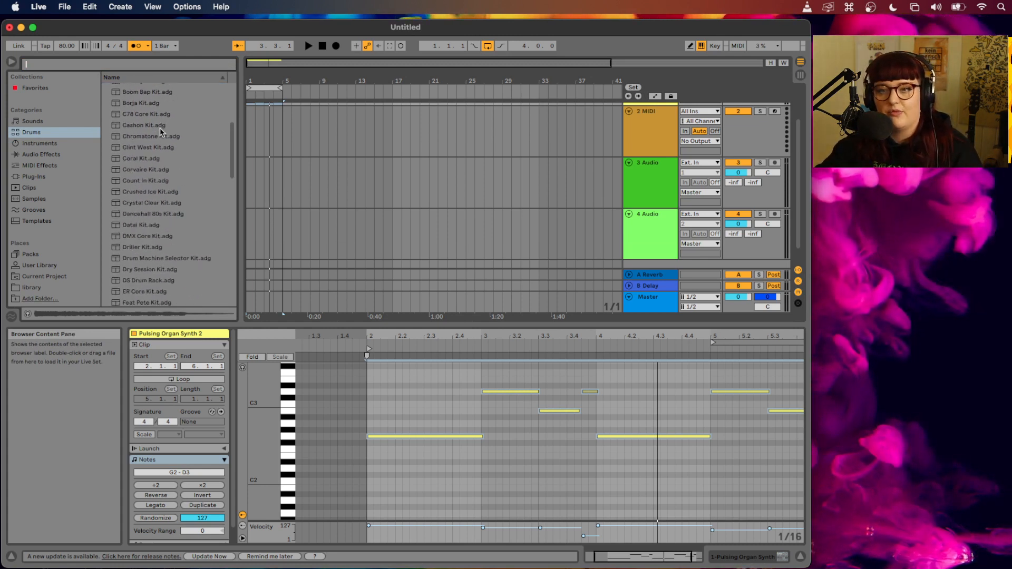
scroll(167, 131, "down", 1)
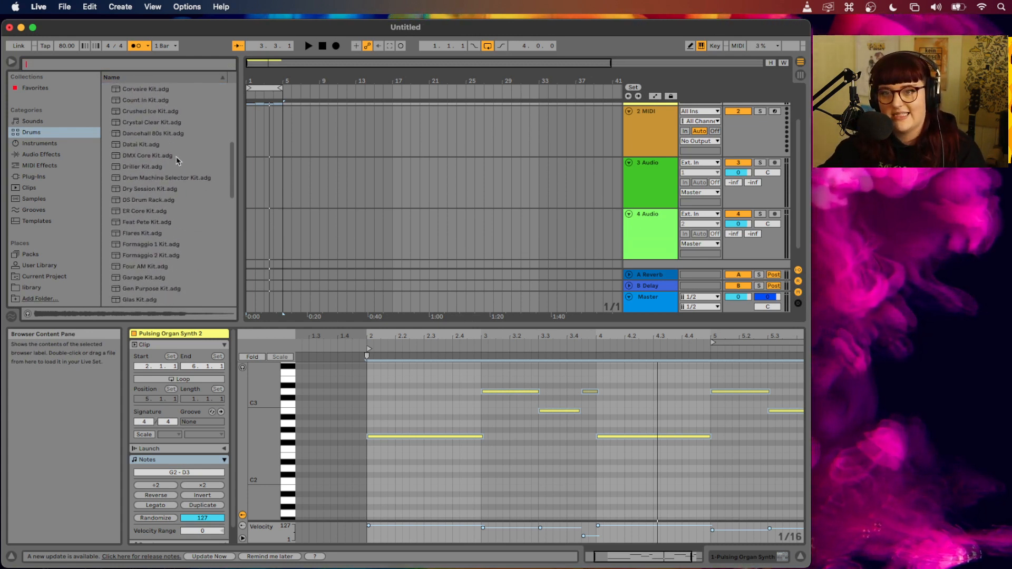
Turn on sound previews in the browser and audition the kits from DMX Core Kit through Dry Session Kit
left_click(177, 157)
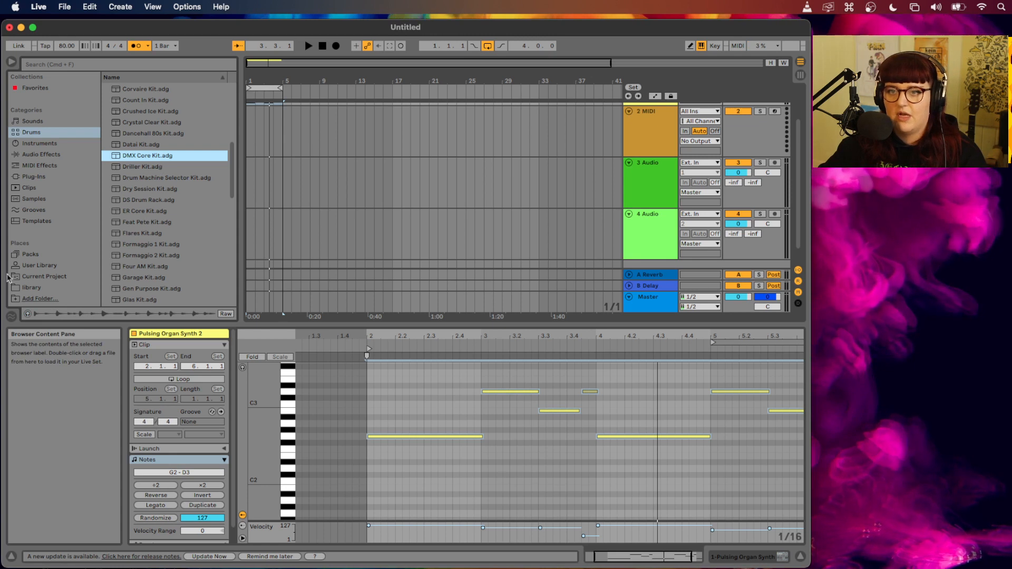
left_click(28, 314)
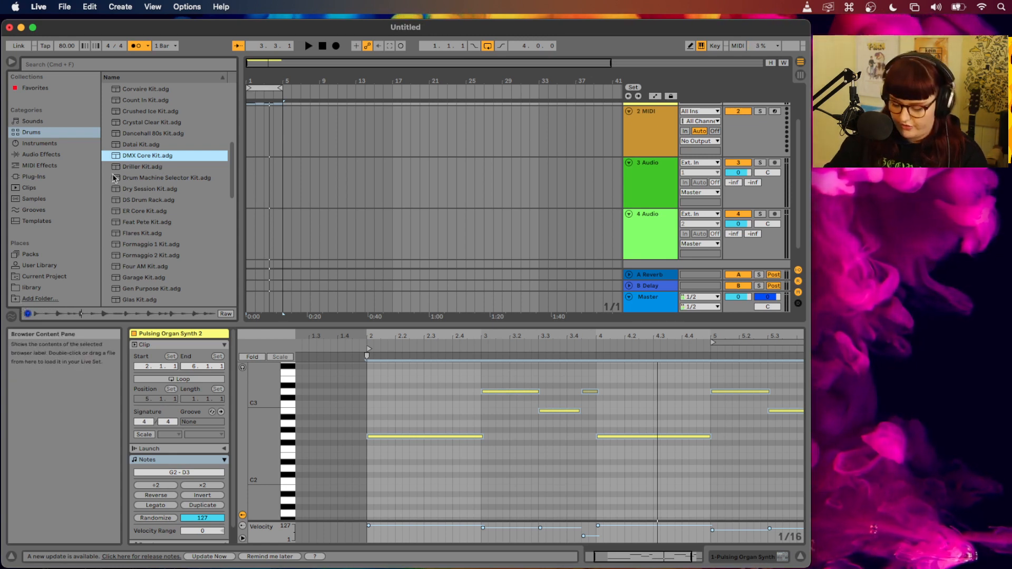
key("Down")
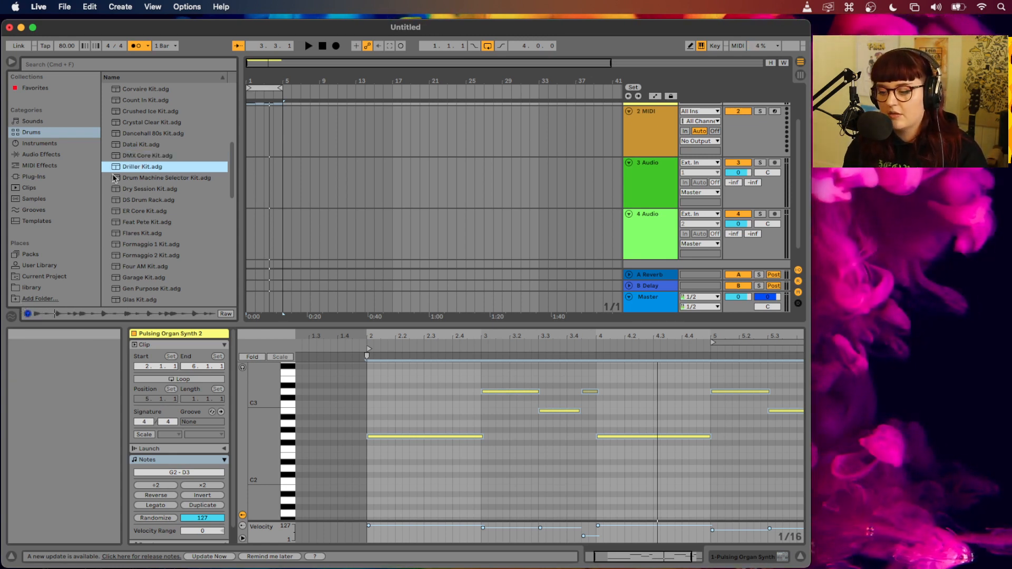
key("Down")
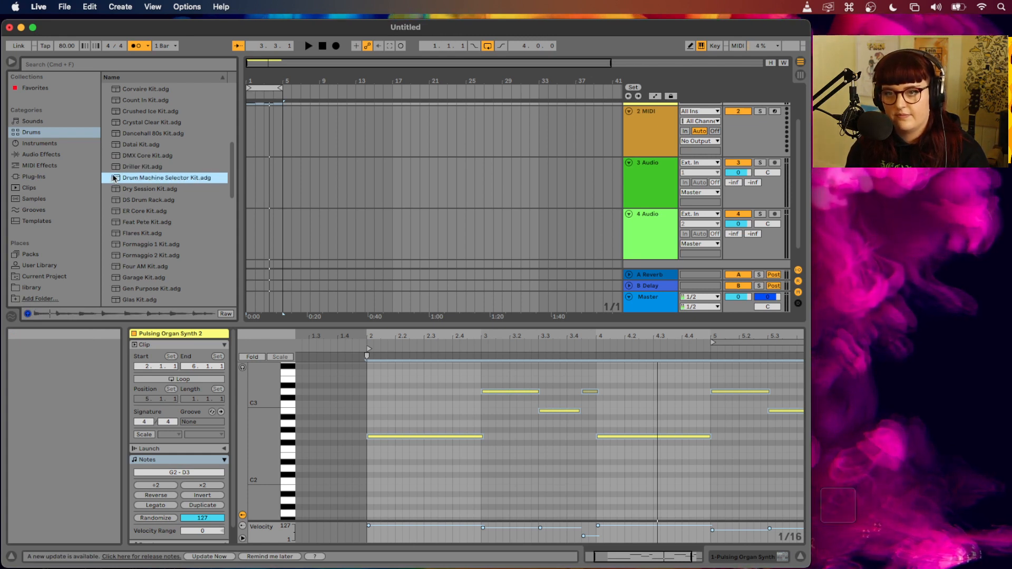
key("Down")
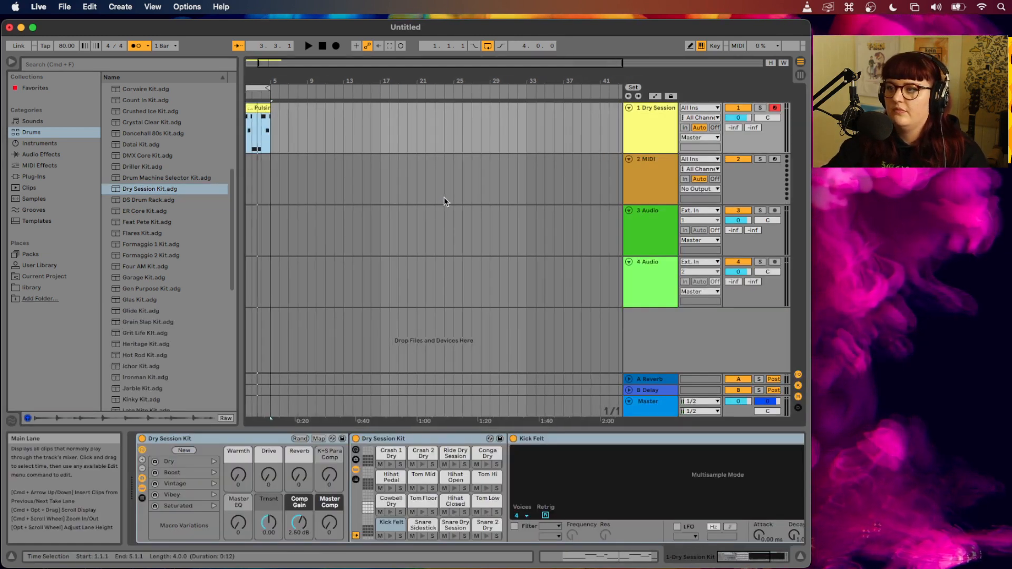
Undo loading the drum kit onto the organ track, and load Dry Session Kit onto the second MIDI track
key("super+z")
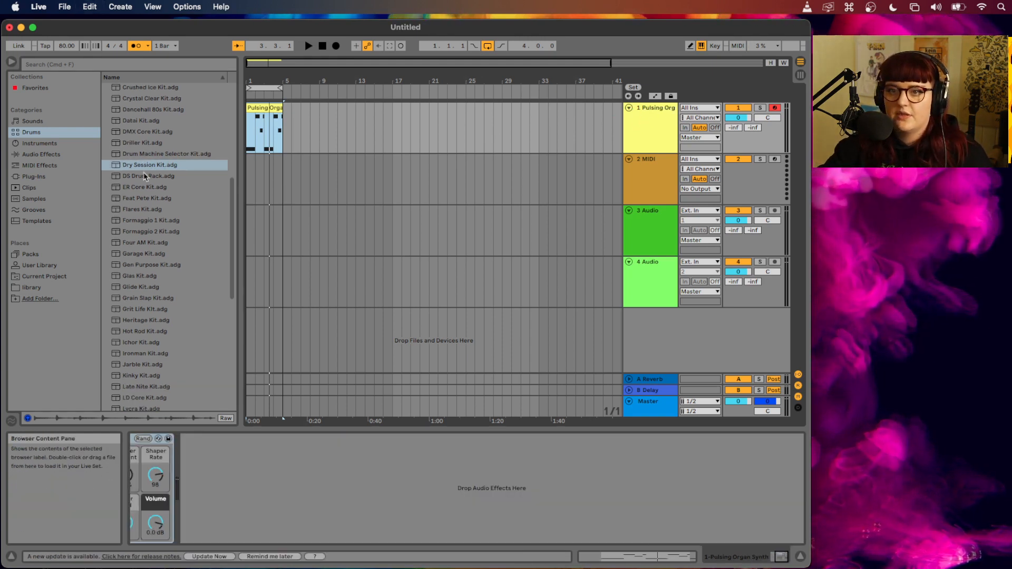
left_click_drag(140, 166, 641, 182)
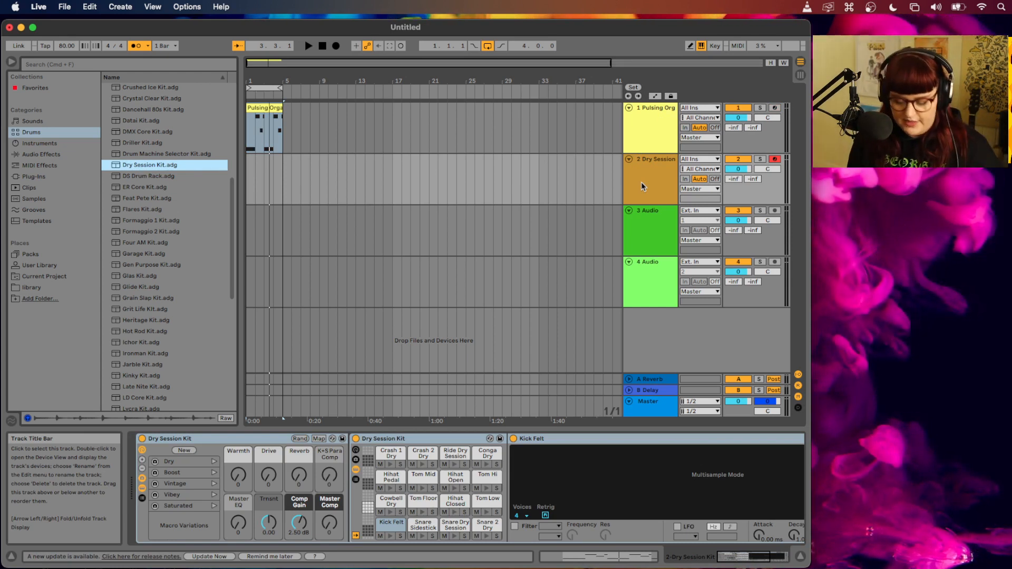
Audition the Dry Session Kit pads, including Crash 1, Kick Felt, the snares, Cowbell, Hihat Closed and Tom Low
key("a")
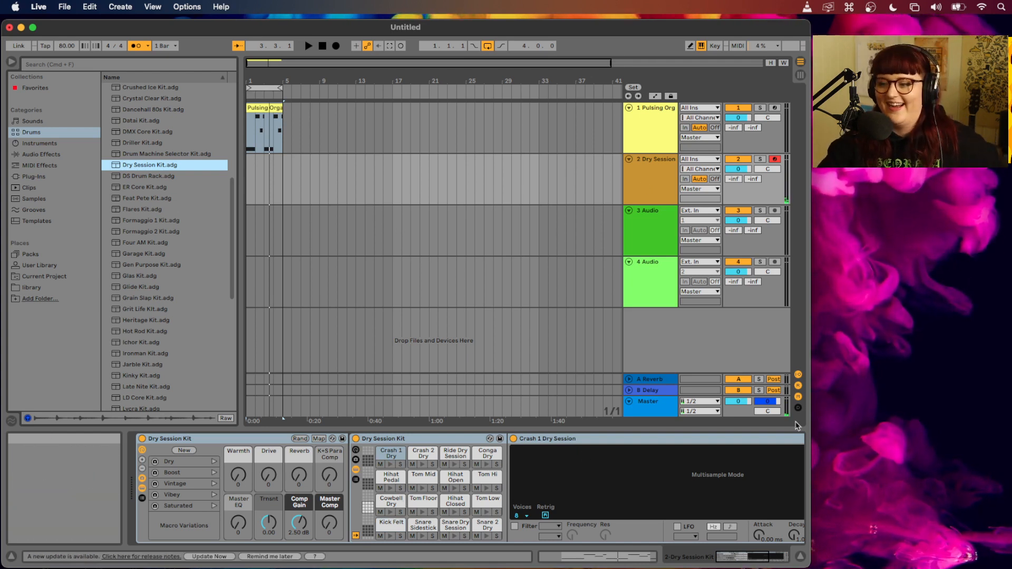
left_click(634, 467)
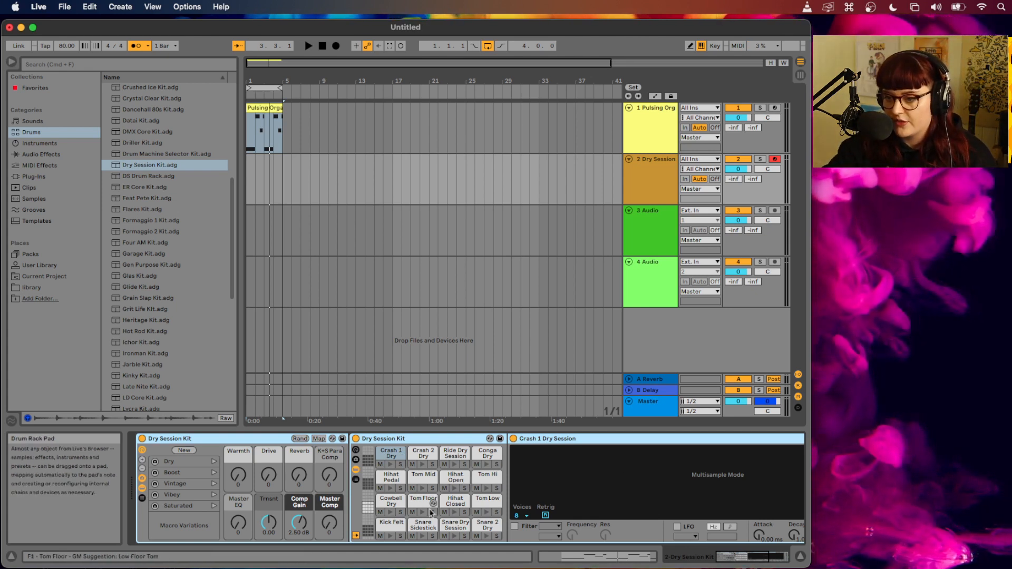
left_click(391, 536)
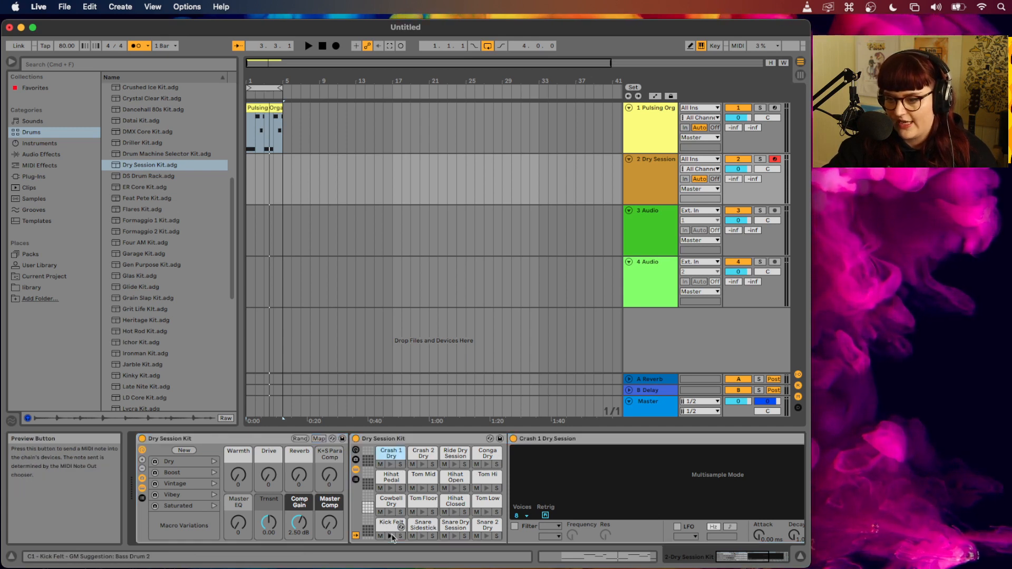
left_click(421, 536)
left_click(454, 536)
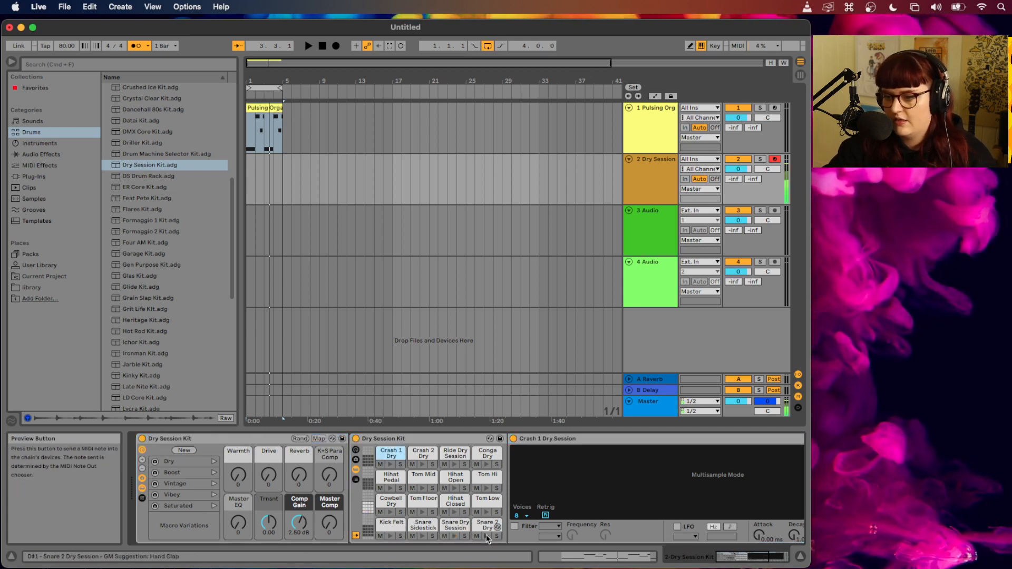
left_click(487, 536)
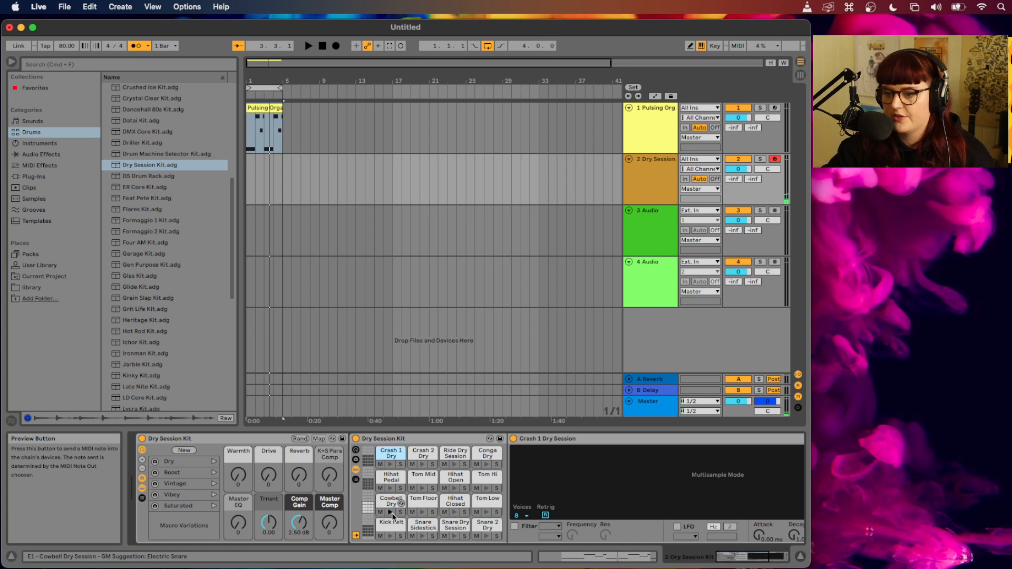
left_click(391, 512)
left_click(454, 512)
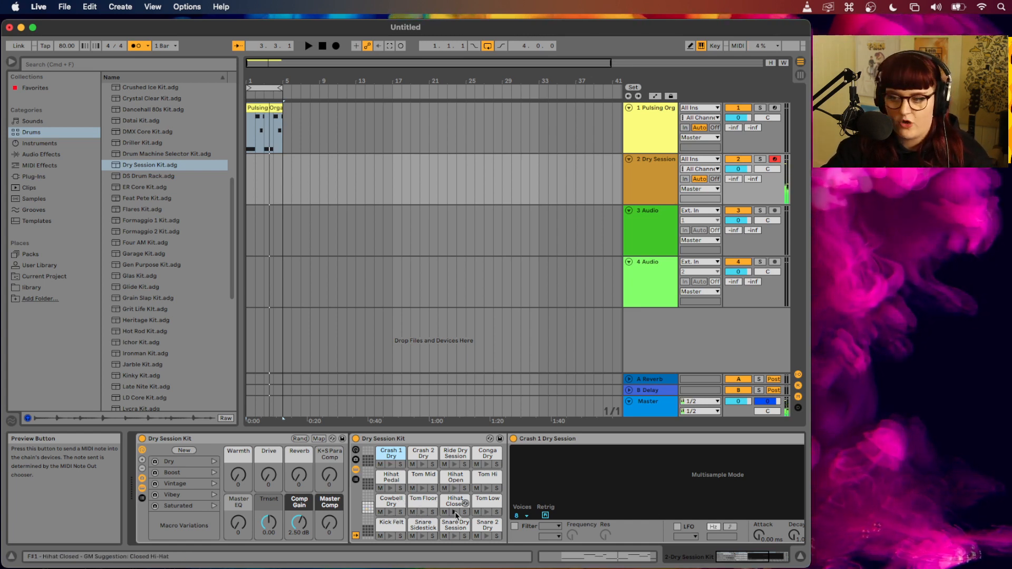
left_click(485, 512)
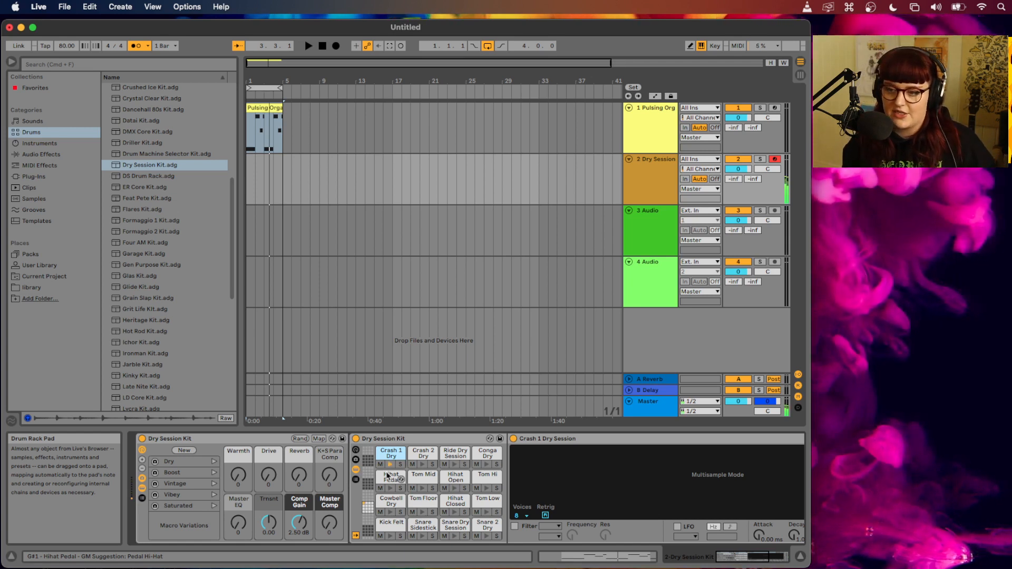
Play the drum kit from the computer keyboard, shifting its octave down and up to reach different groups of pads
left_click(366, 509)
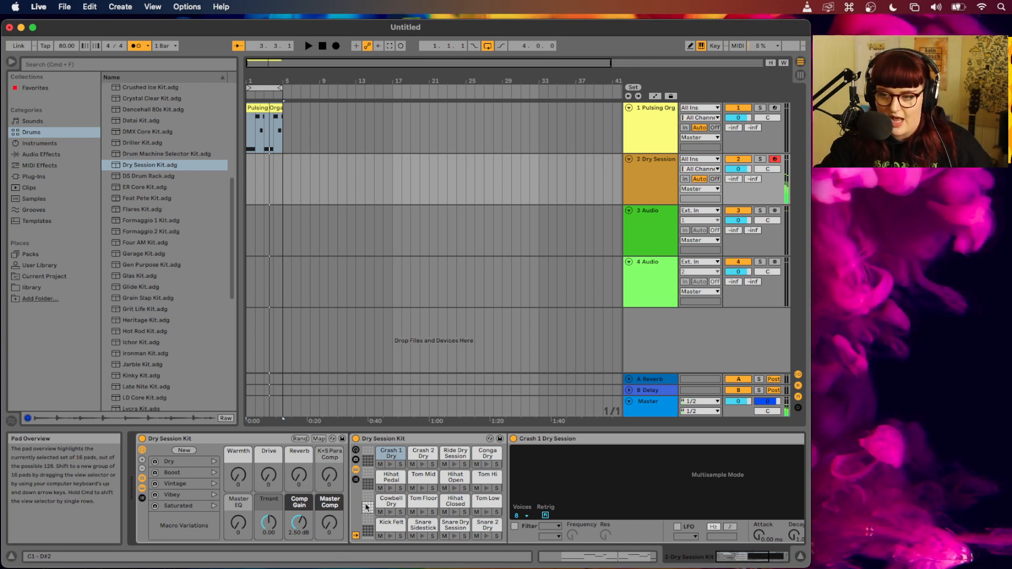
key("s")
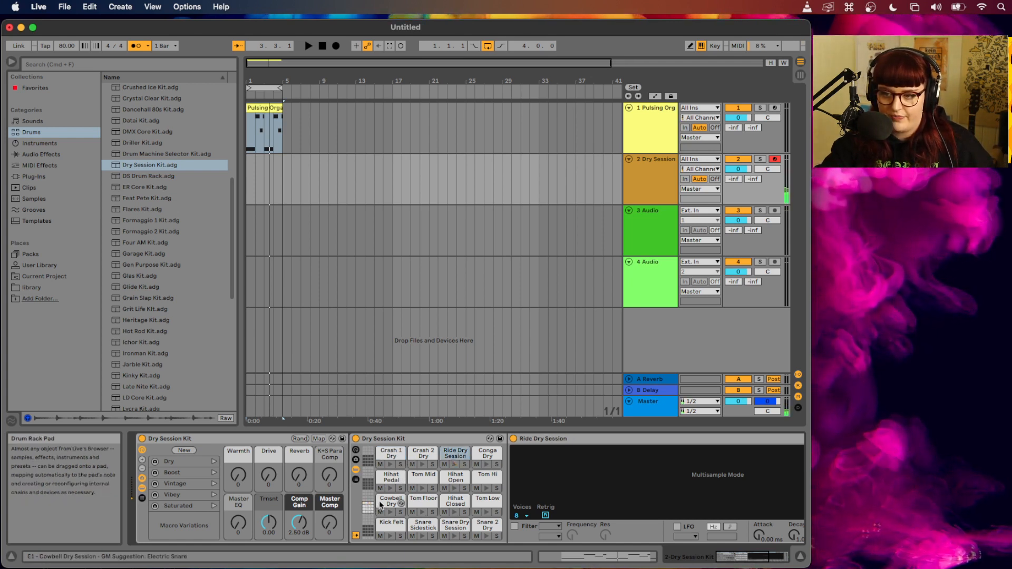
key("d")
key("z")
key("a")
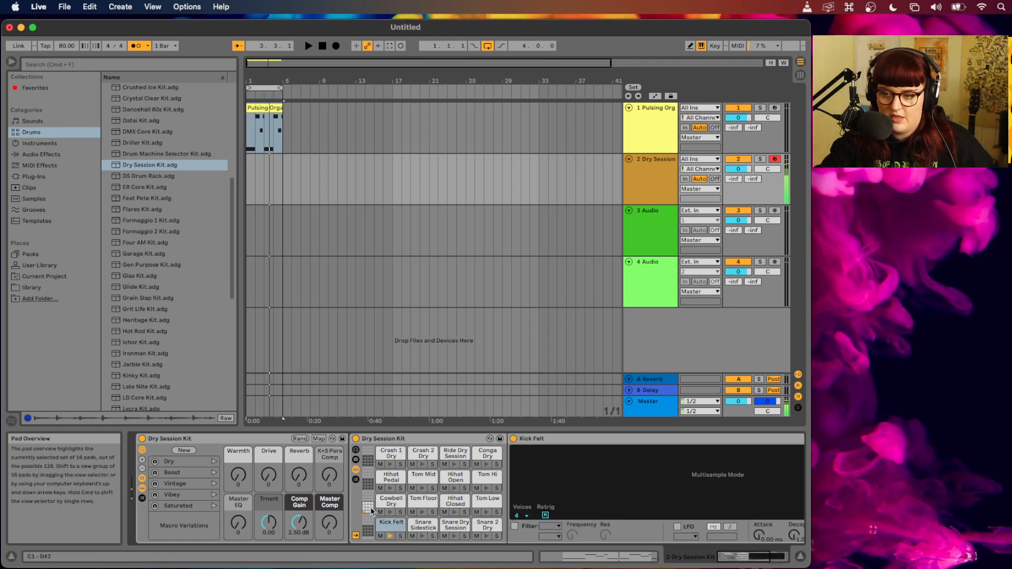
key("s")
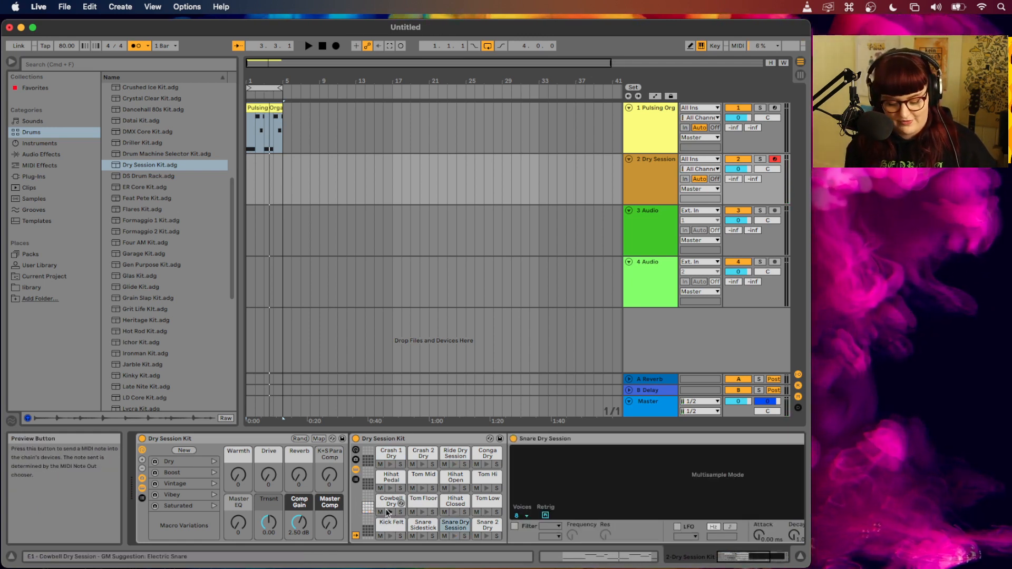
key("a")
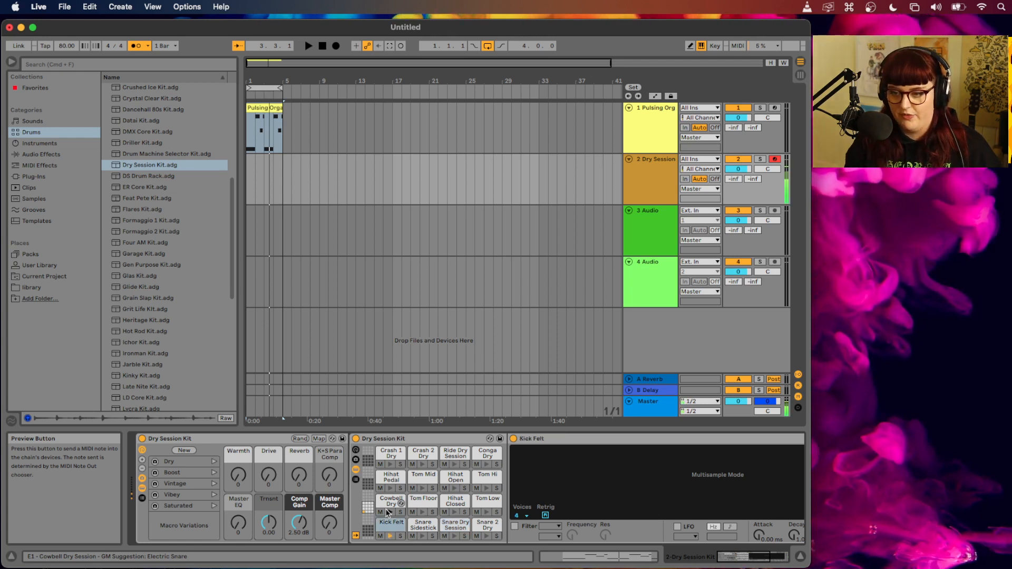
key("x")
key("a")
key("x")
key("a")
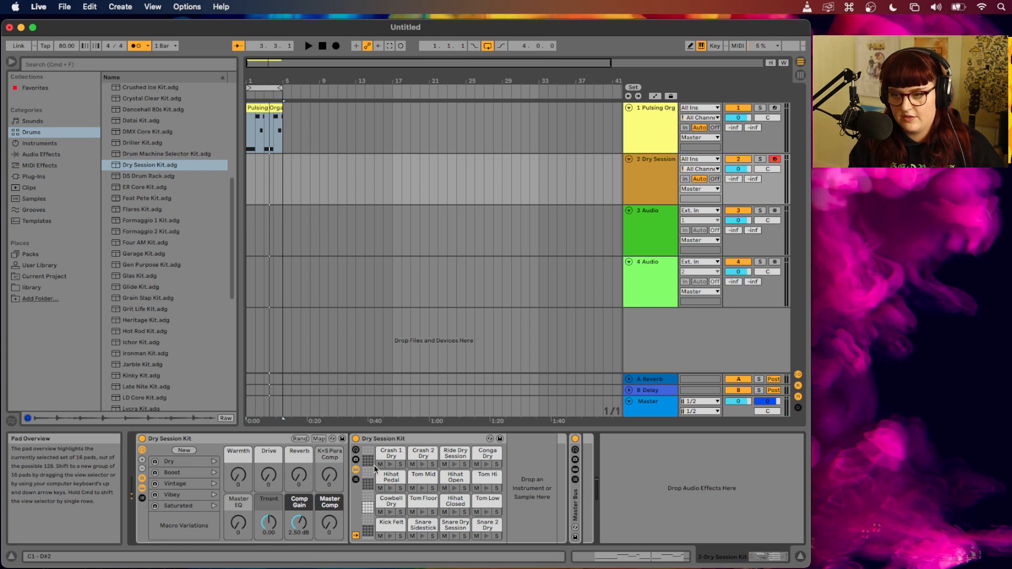
Find the kick and snare notes on the computer keyboard and practise a beat with Kick Felt and Snare 2 Dry
key("a")
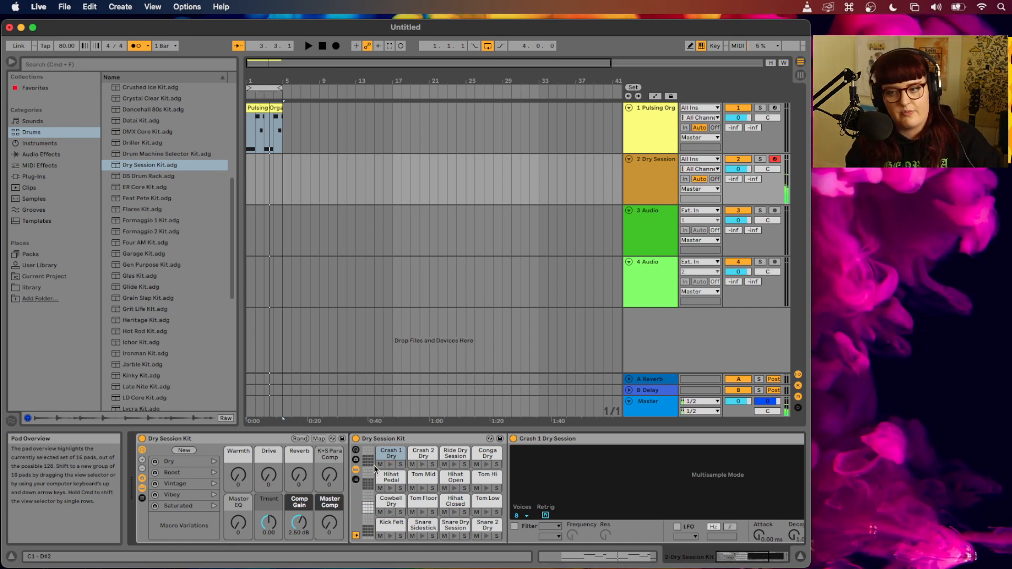
key("w")
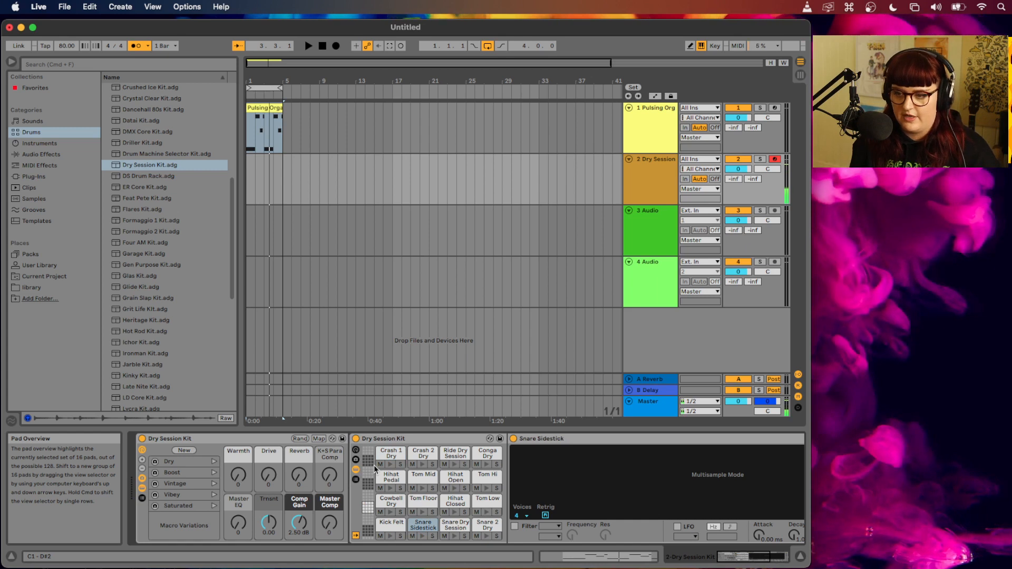
key("a")
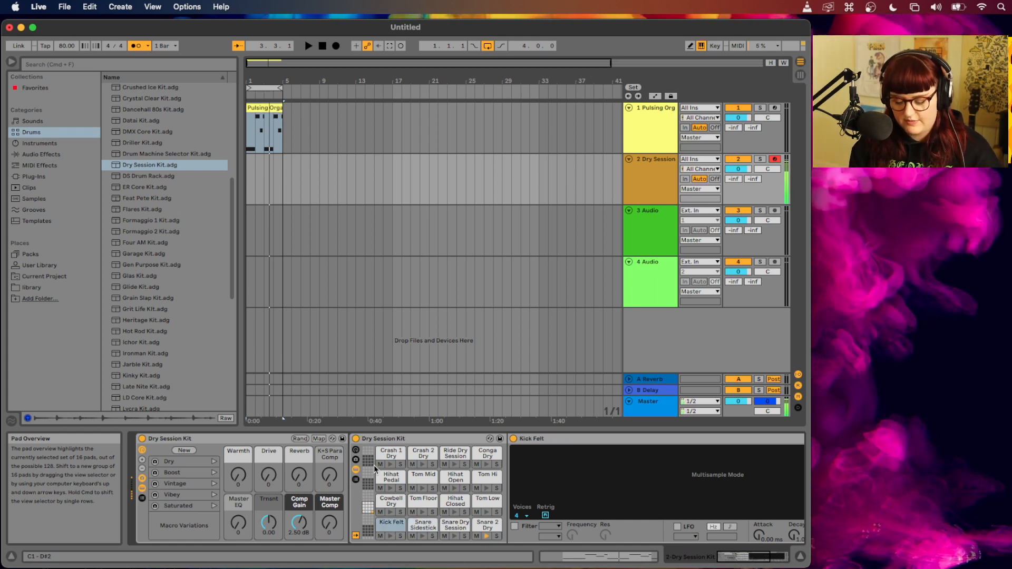
key("e")
key("s")
key("e")
key("a")
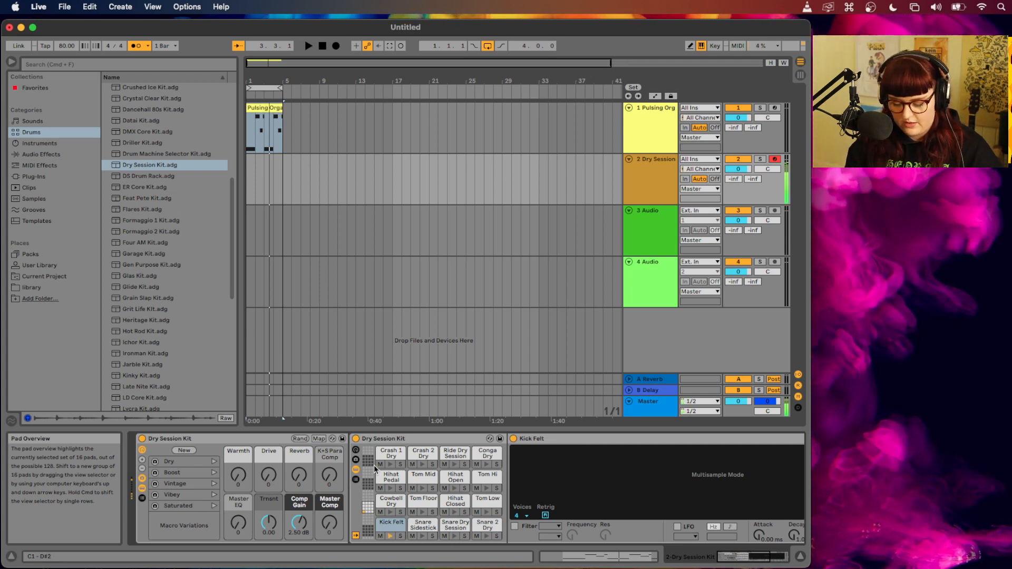
key("e")
key("a")
key("e")
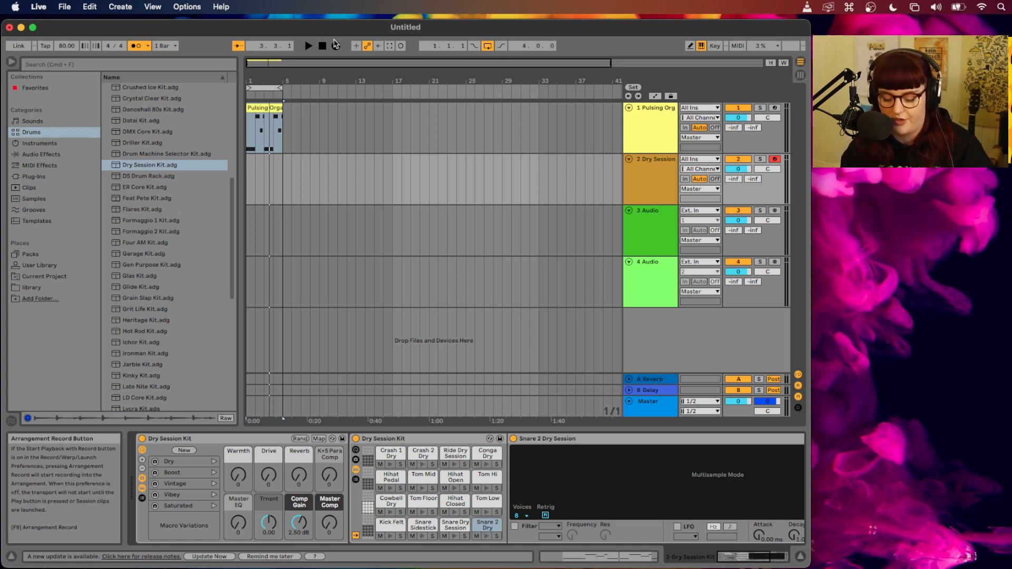
Play a drum beat over the looping organ clip, capture it as a MIDI clip, and extend that clip to five bars from bar 1
key("space")
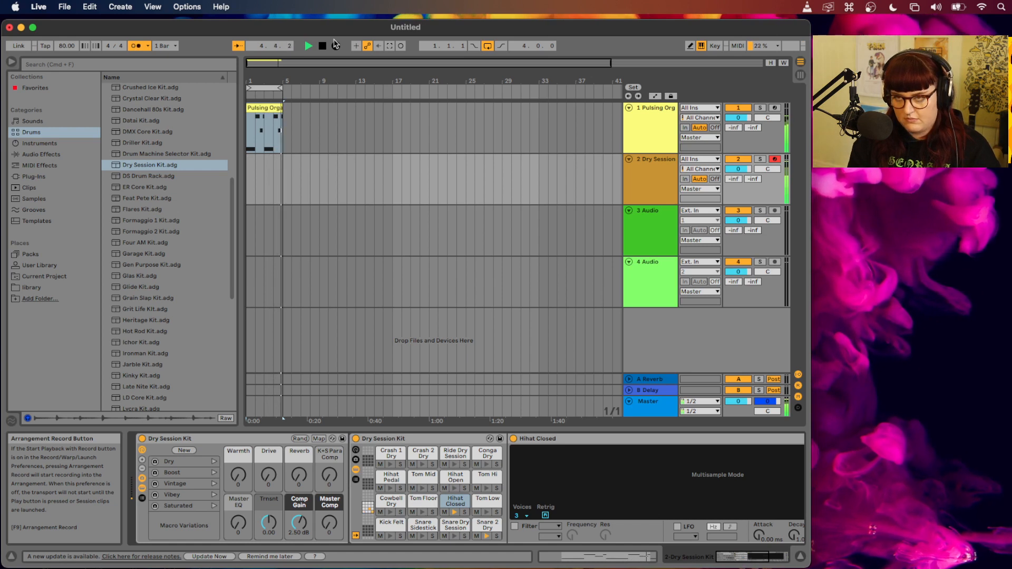
key("space")
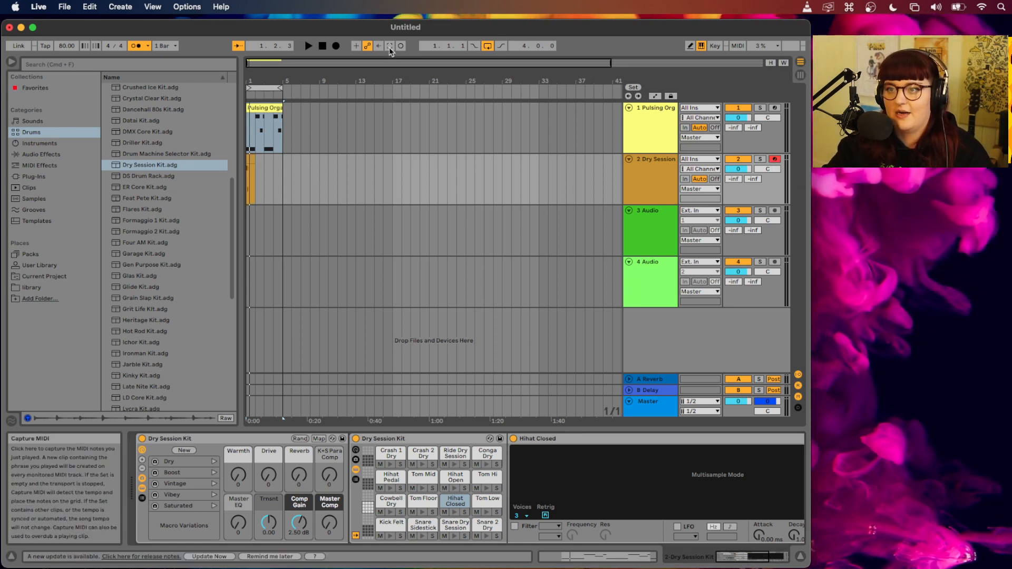
left_click(391, 50)
left_click(252, 159)
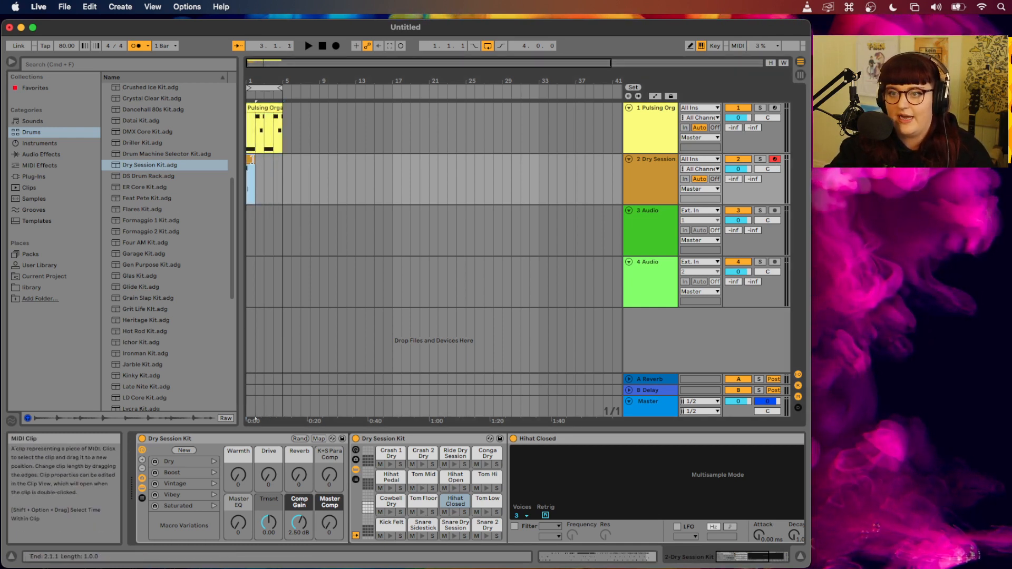
mouse_move(251, 162)
left_mouse_down()
mouse_move(287, 162)
mouse_move(246, 164)
left_mouse_up()
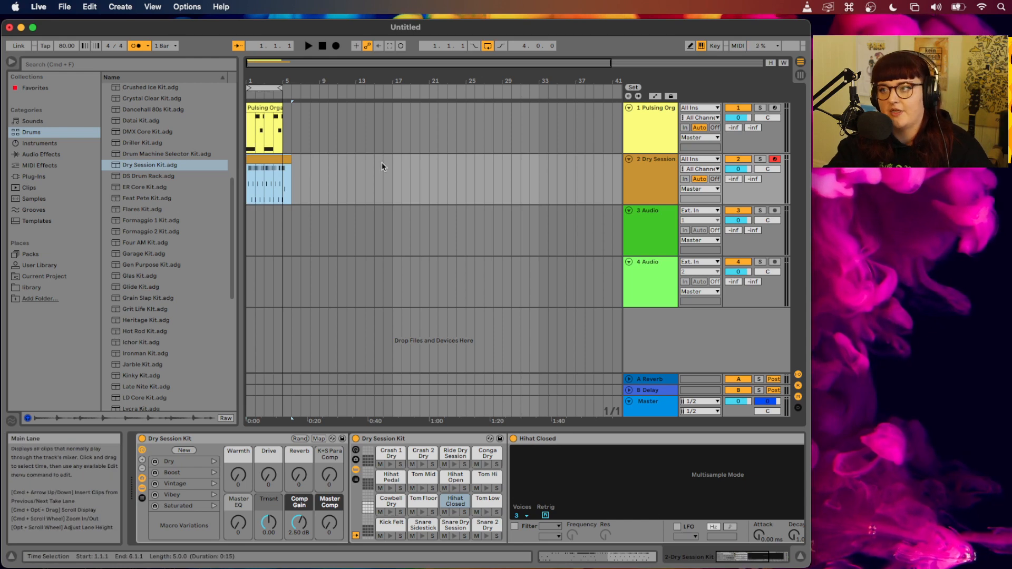
Open the drum clip's notes, play the loop back, and trim the clip's end to bar 5 to match the organ clip
double_click(269, 160)
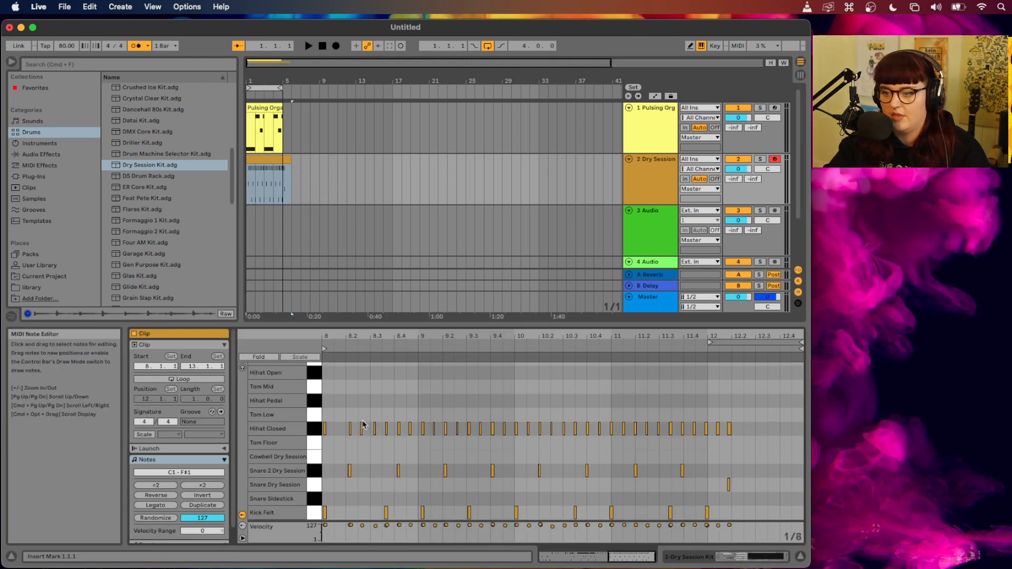
scroll(447, 404, "left", 3)
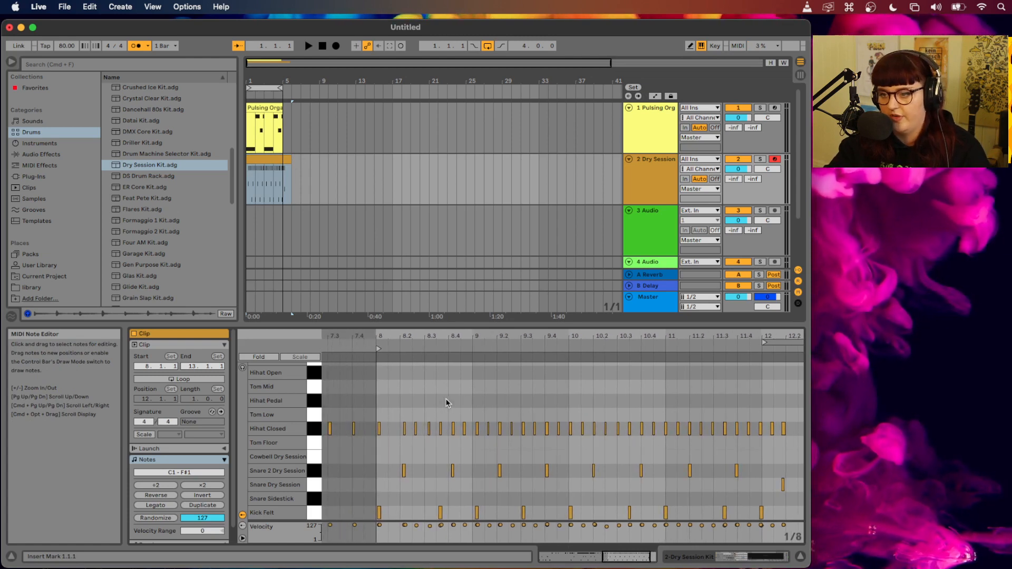
key("space")
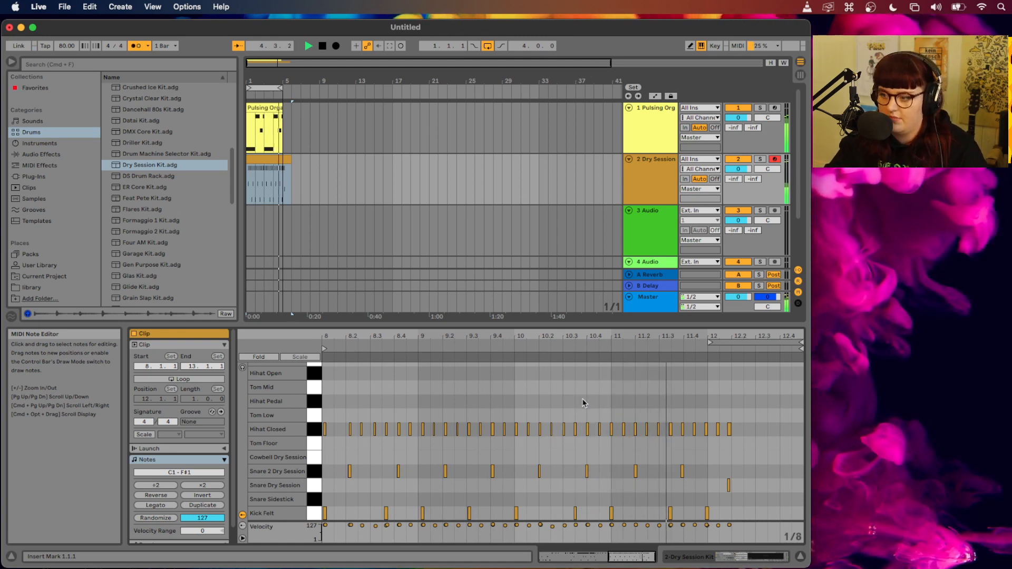
key("space")
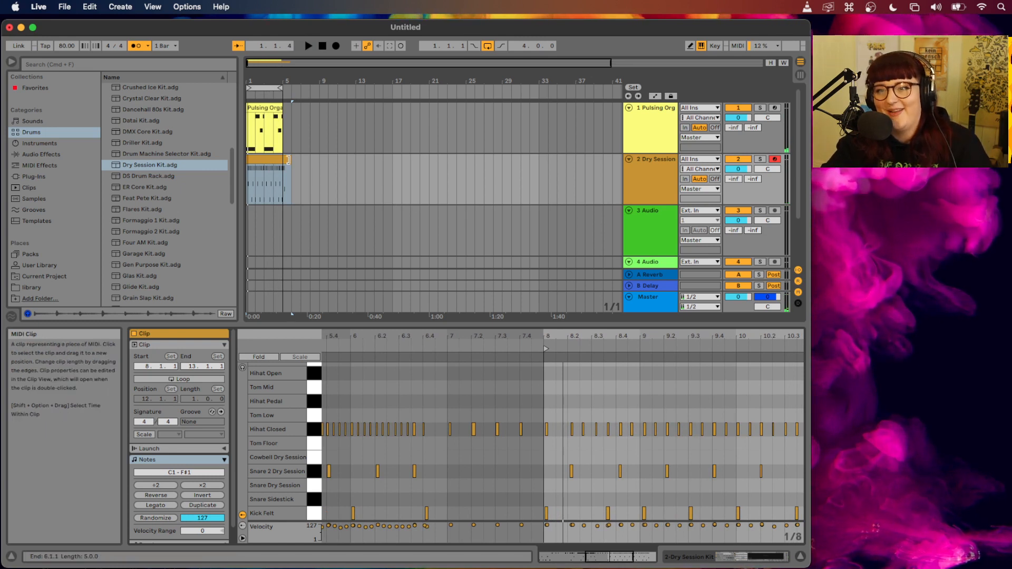
left_click_drag(291, 160, 283, 160)
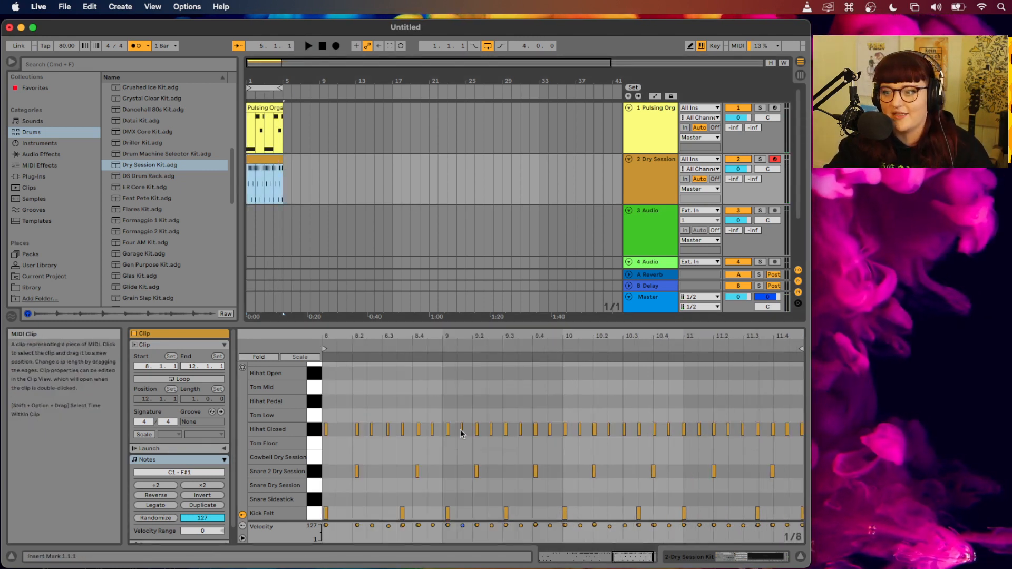
Try quantizing all notes in the drum clip with the current quantize settings, and undo the quantization
left_click(504, 455)
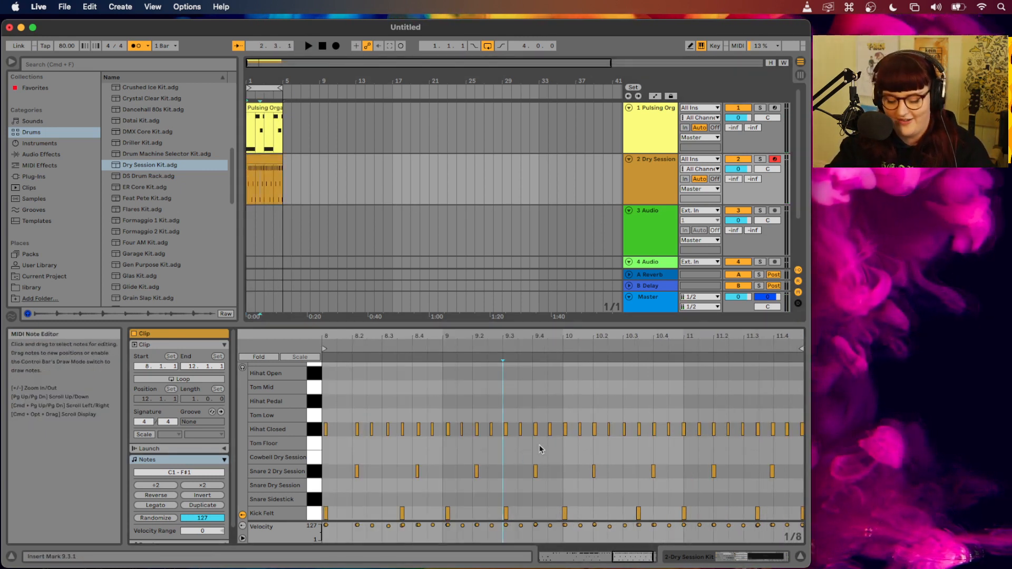
key("super+a")
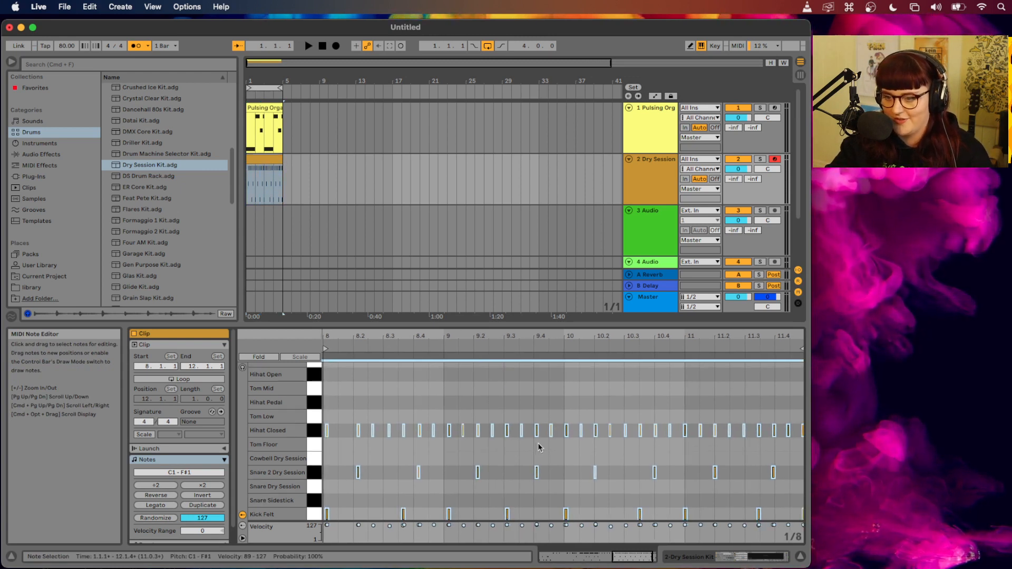
key("super+u")
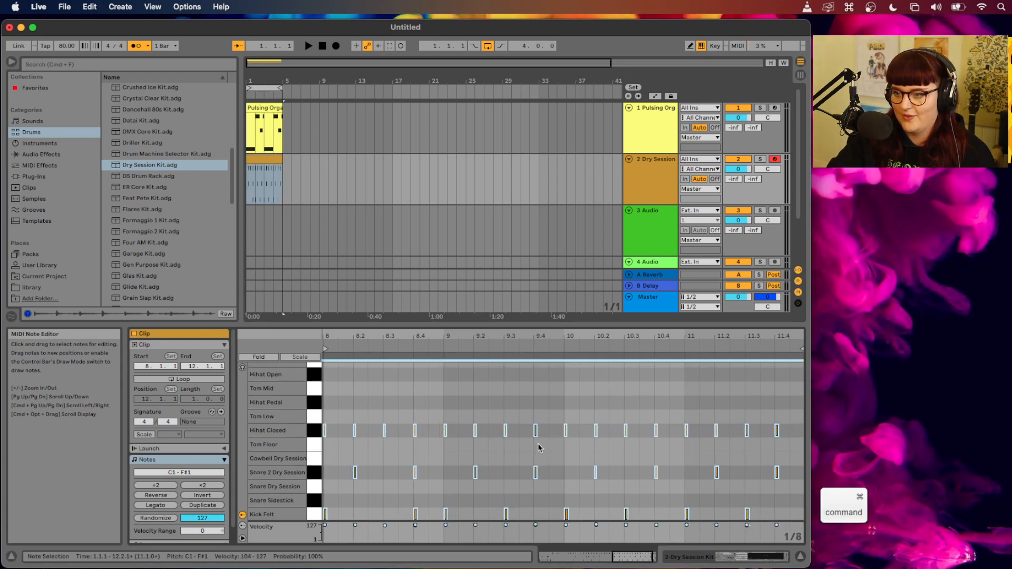
scroll(516, 445, "left", 3)
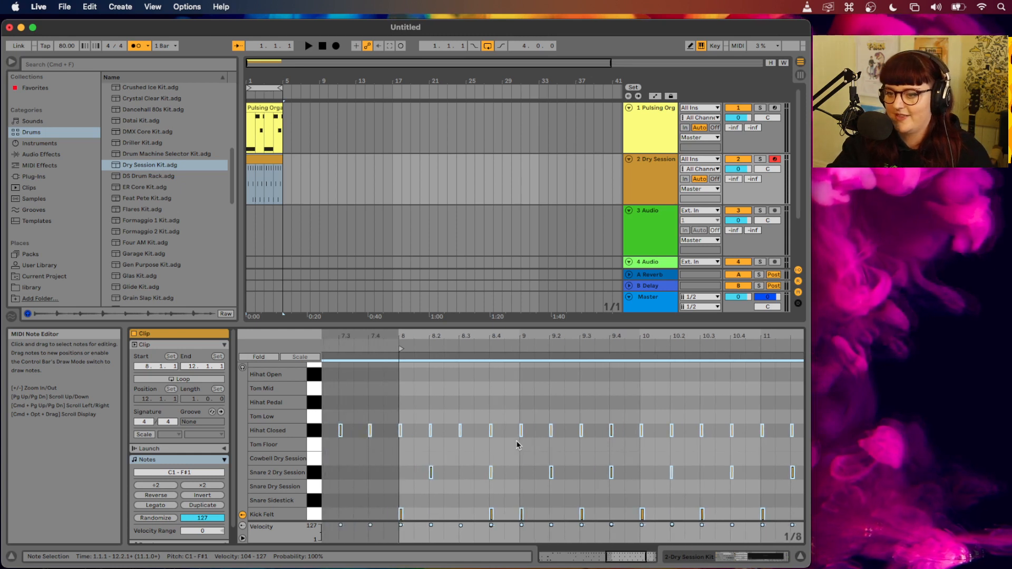
key("super+z")
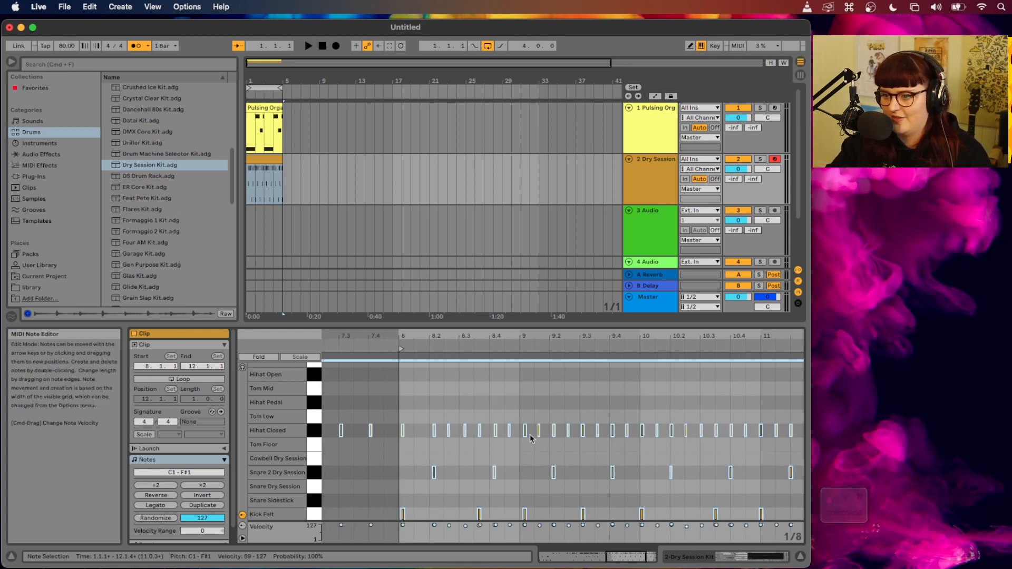
Quantize the start of all drum notes to 1/8 through the quantize settings, and play the beat back
right_click(535, 445)
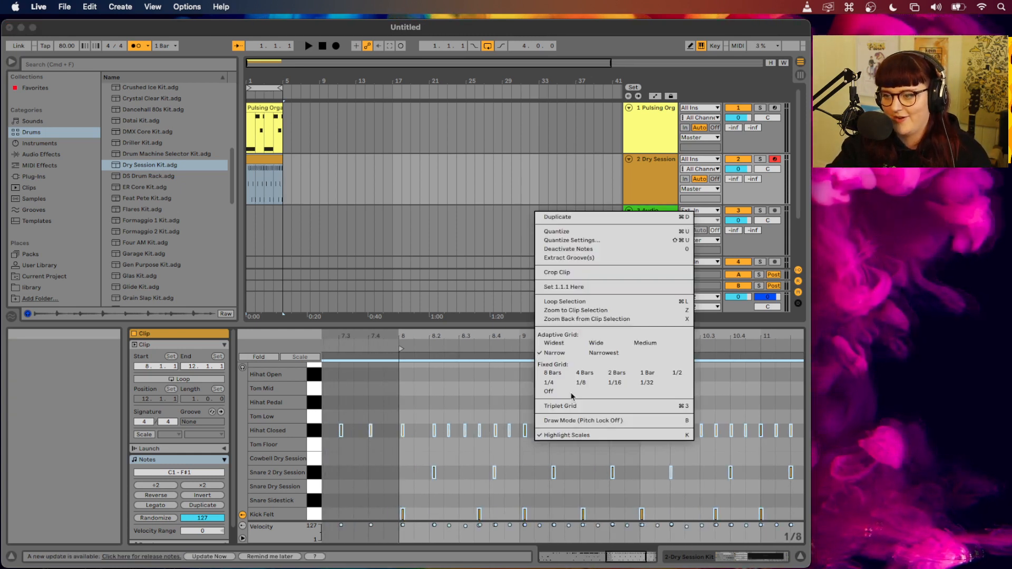
left_click(596, 241)
left_click(428, 278)
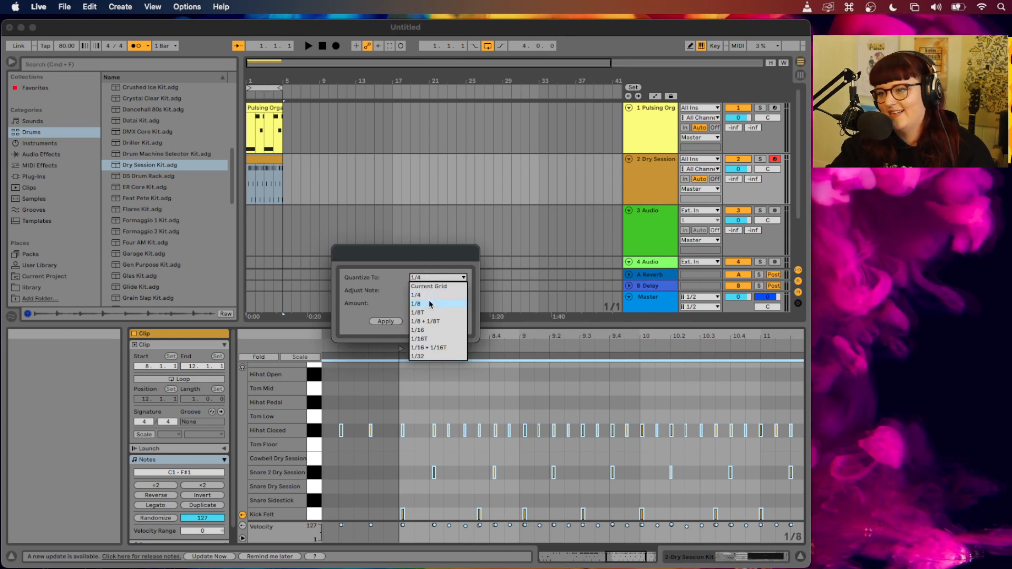
left_click(429, 305)
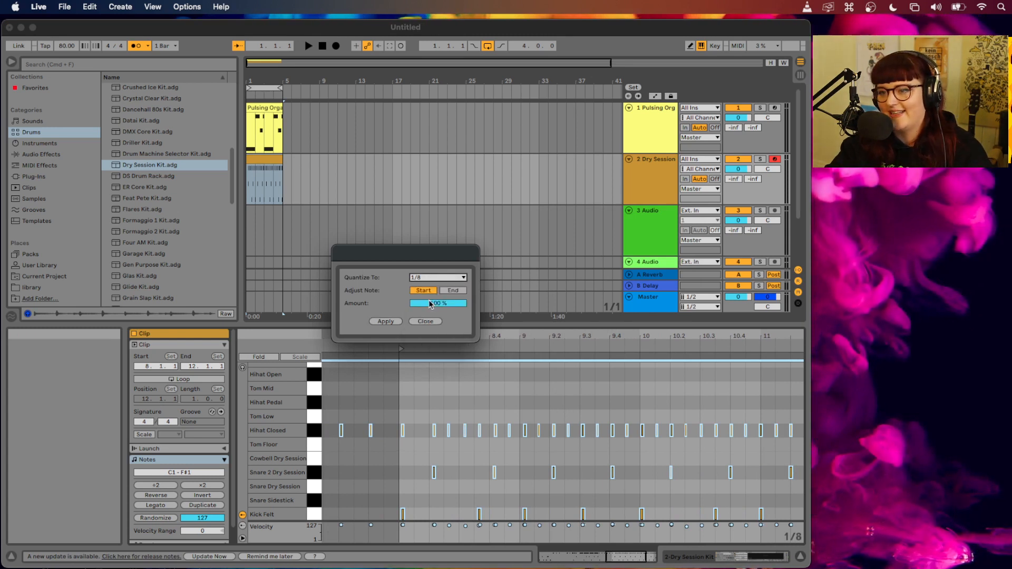
left_click(385, 321)
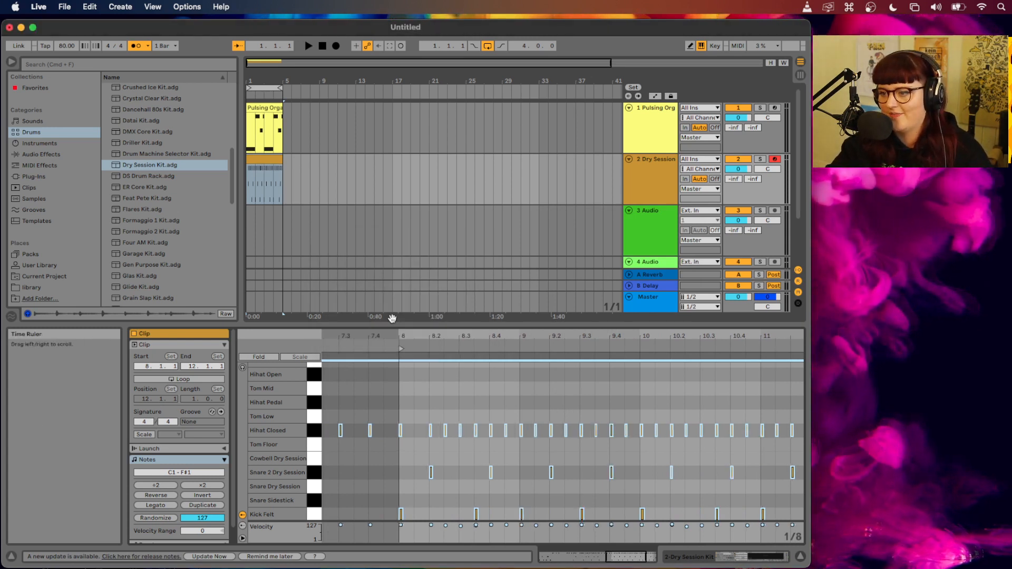
left_click(494, 350)
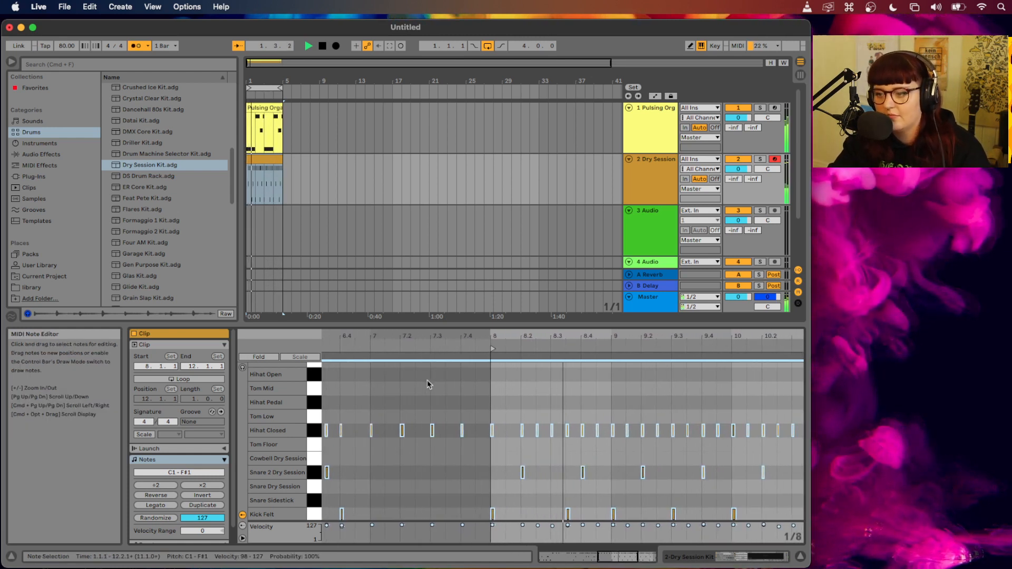
key("space")
Copy the Hihat Closed note at 8.2 an eighth note earlier to fill the gap at 8.1.3
left_click(501, 424)
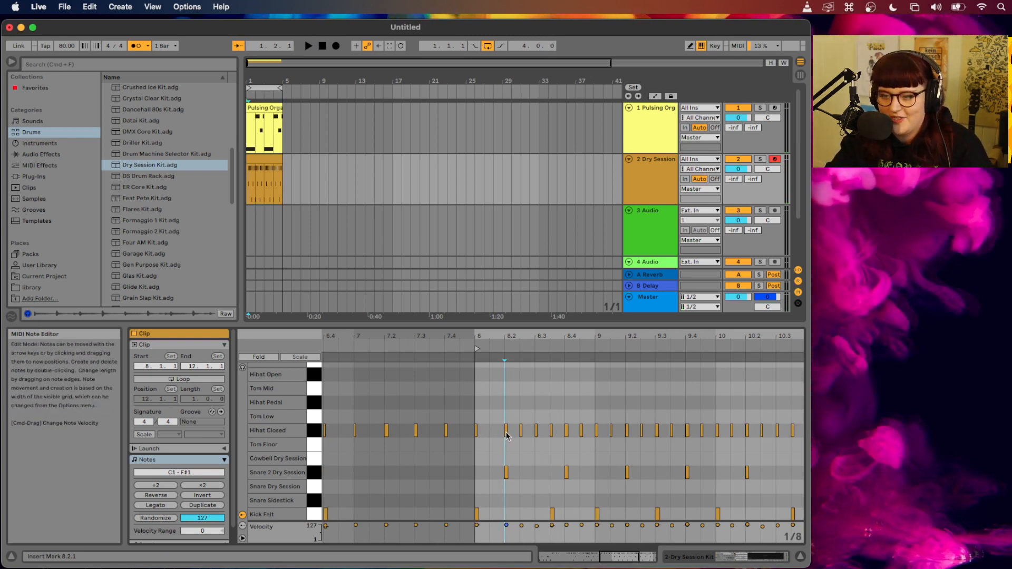
left_click(506, 435)
key("alt")
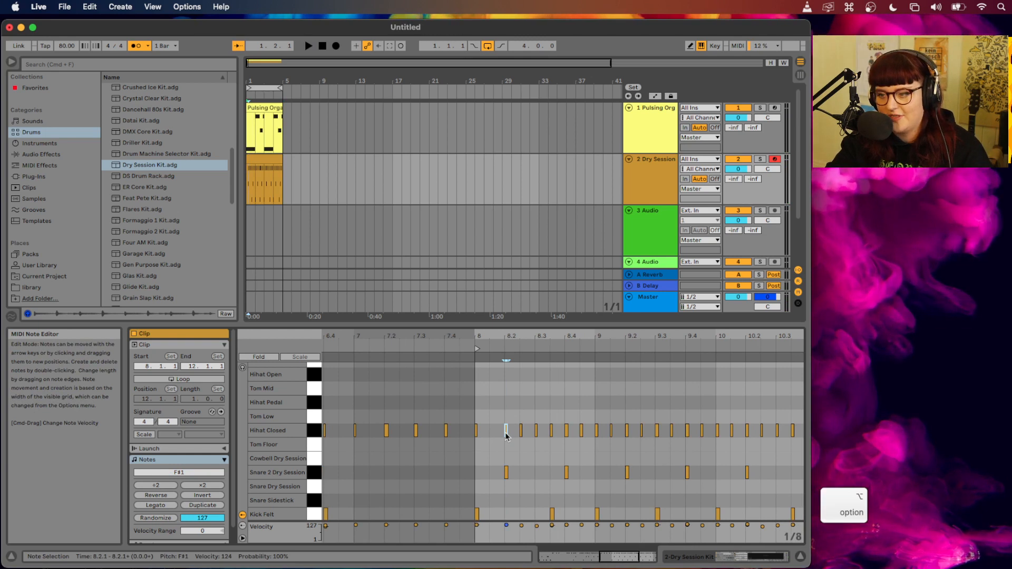
left_click_drag(506, 436, 491, 435)
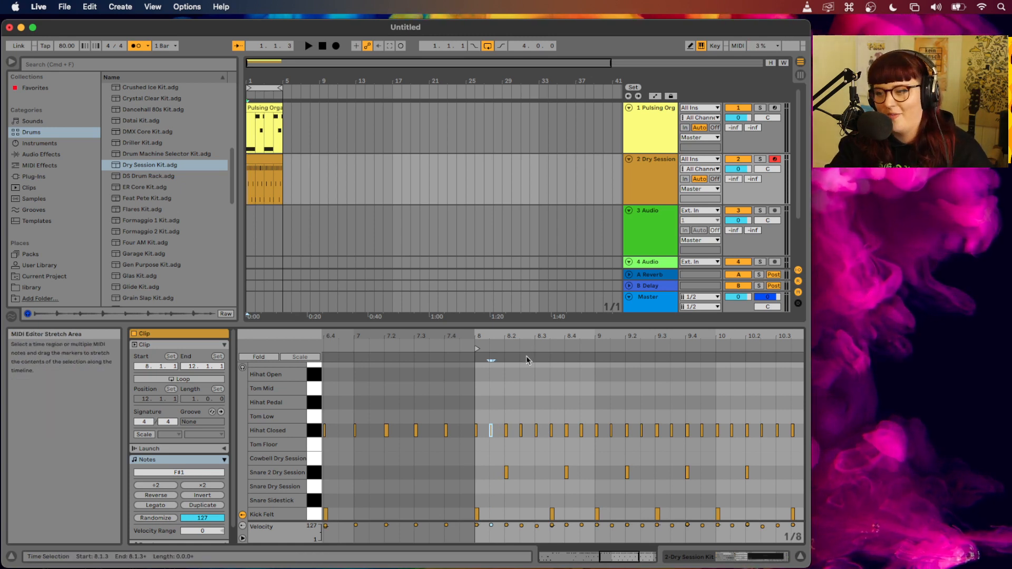
scroll(538, 401, "left", 1)
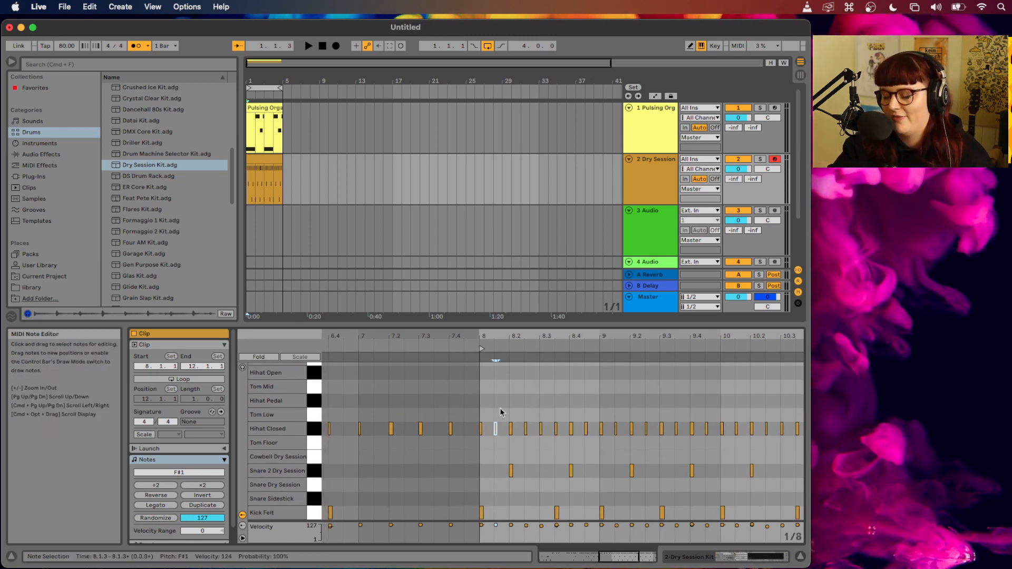
Enlarge the drum clip's velocity lane, randomize all the notes' velocities with an amount of 11, and play the loop back
left_click(275, 158)
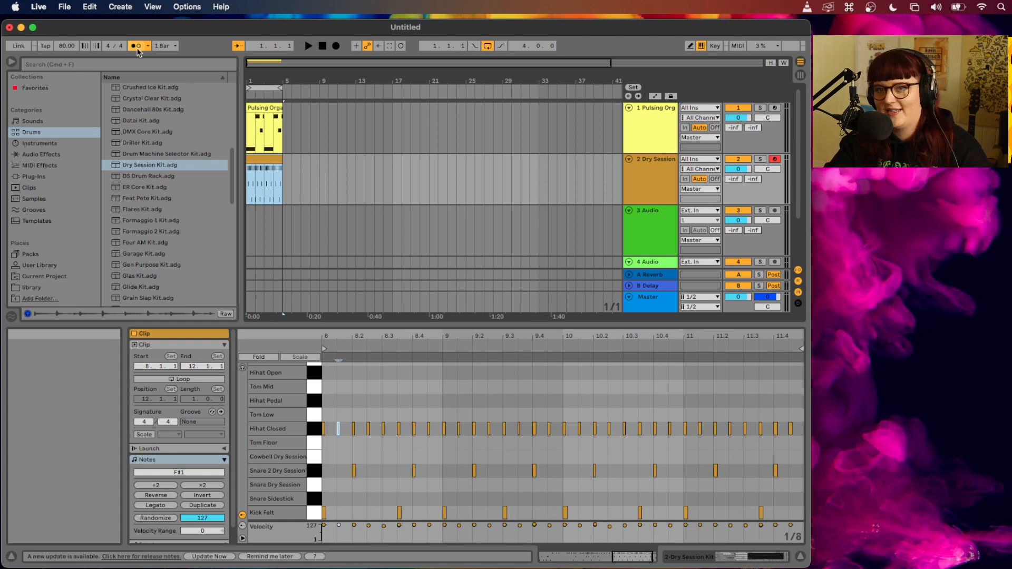
scroll(265, 158, "down", 1)
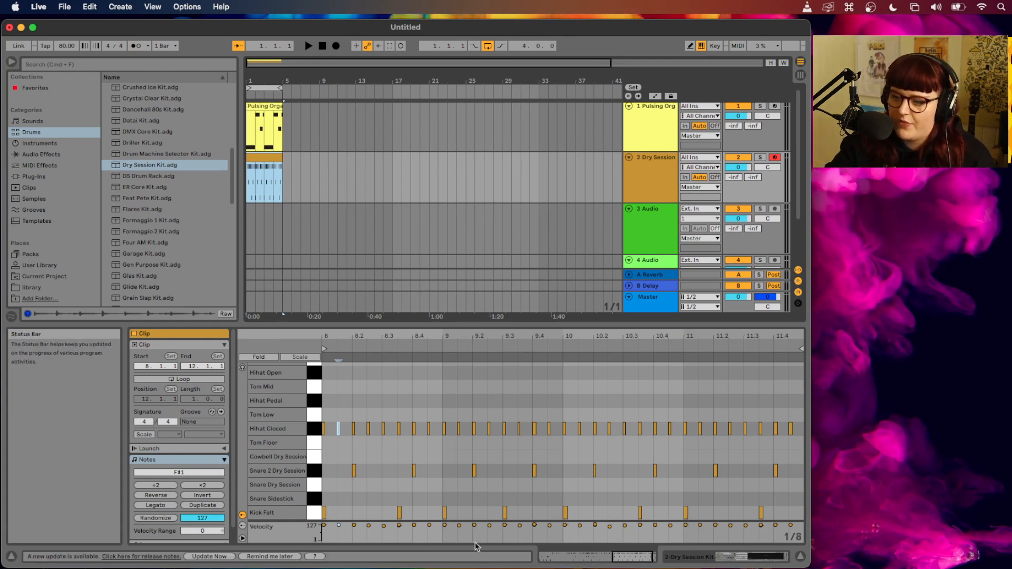
left_click_drag(474, 521, 485, 398)
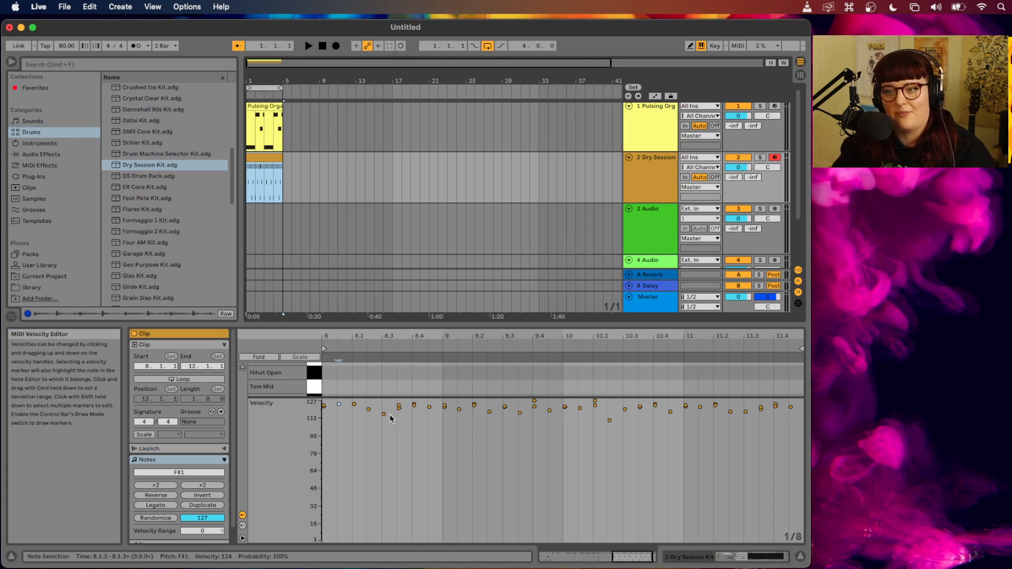
left_click_drag(794, 457, 304, 380)
scroll(180, 425, "down", 1)
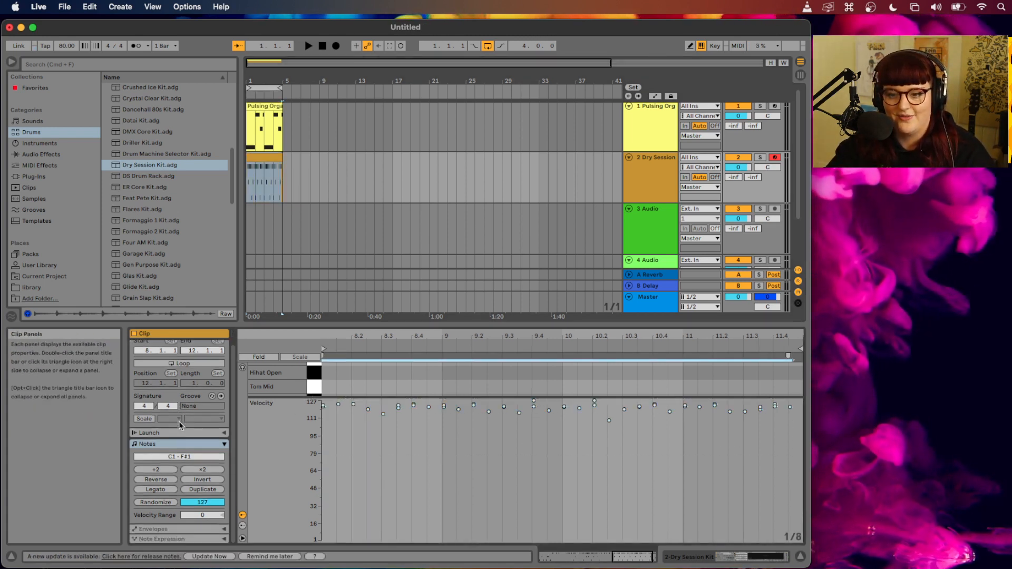
left_click_drag(201, 502, 202, 543)
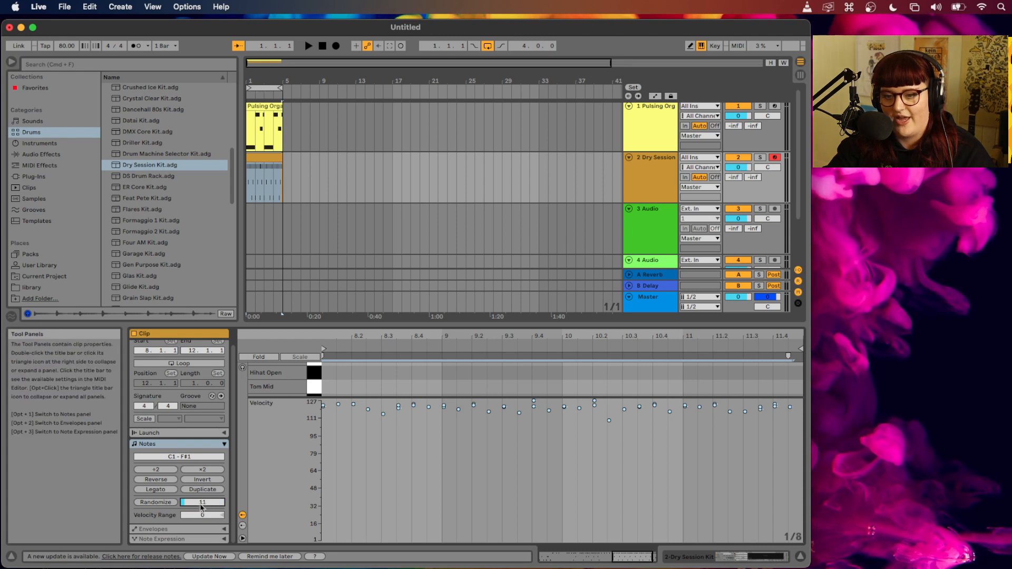
left_click(164, 502)
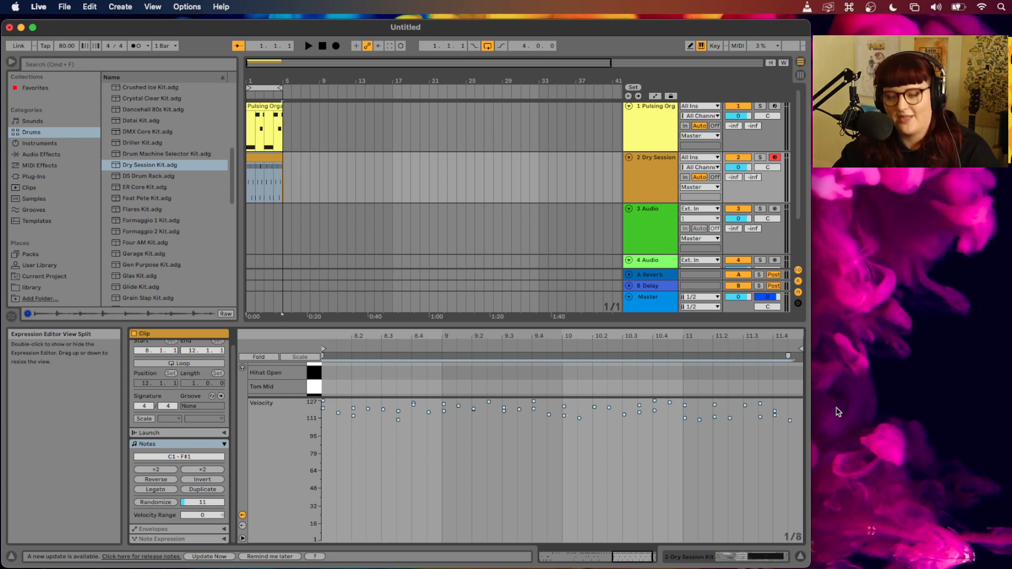
key("space")
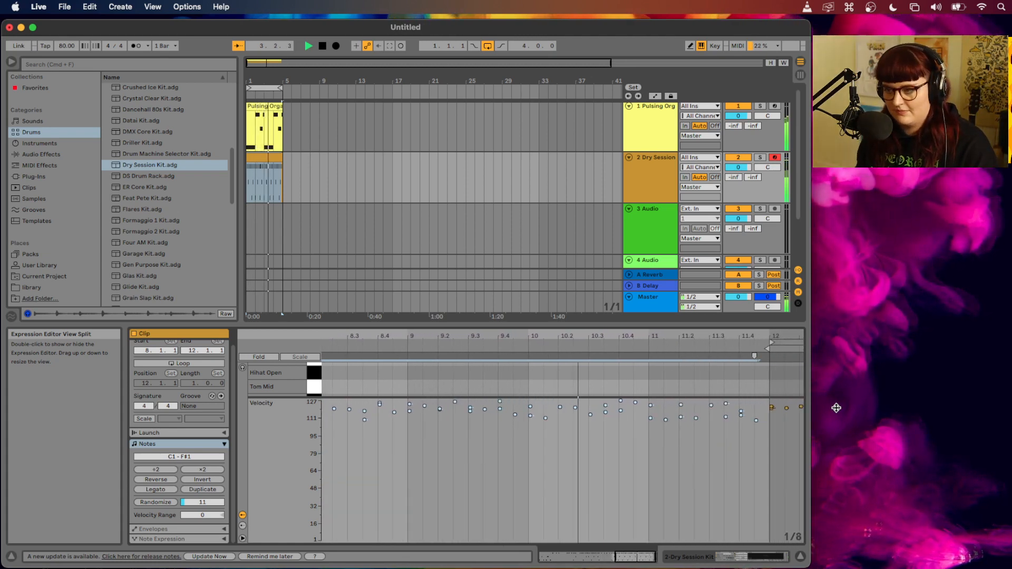
key("space")
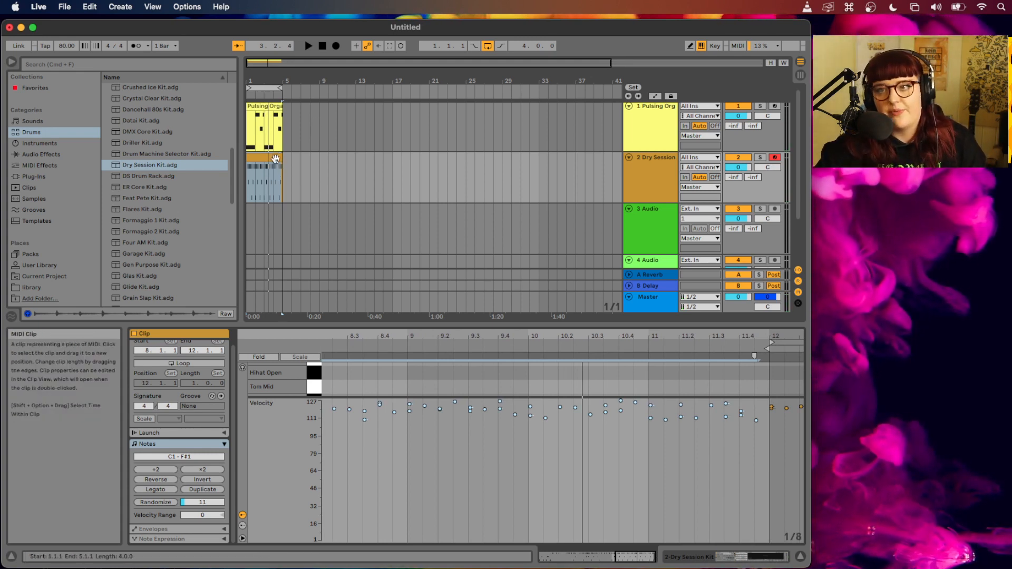
Adjust the drum track's height in the arrangement and zoom in on the first bar of its clip
scroll(281, 169, "up", 2, "alt")
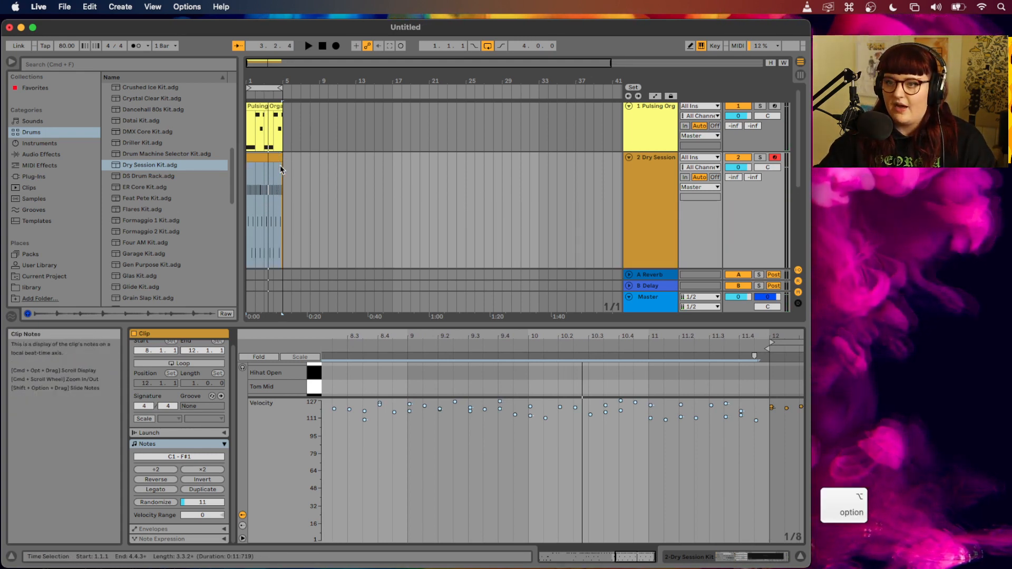
scroll(281, 169, "down", 3, "alt")
scroll(281, 169, "up", 5, "super")
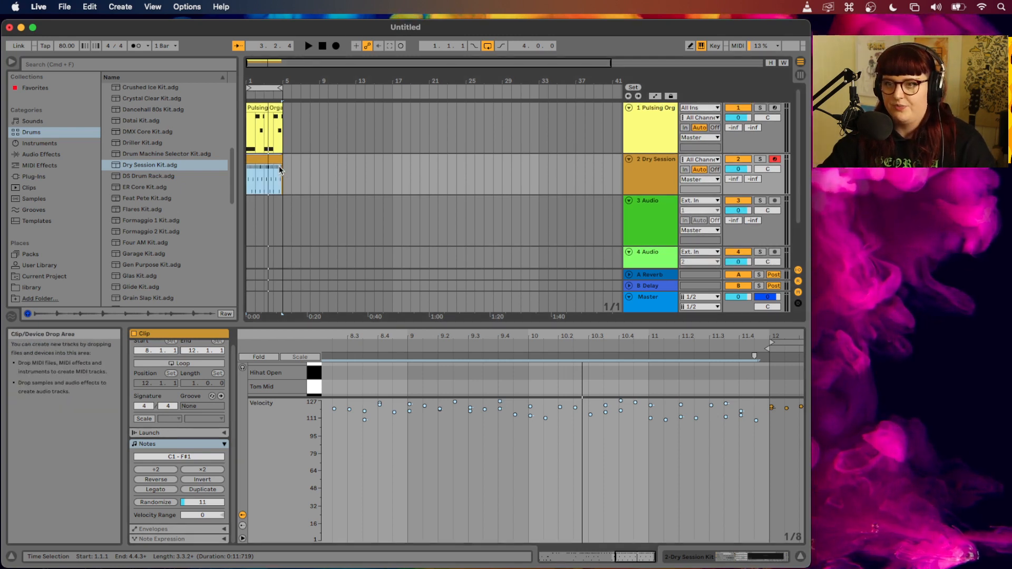
scroll(281, 169, "up", 10, "super")
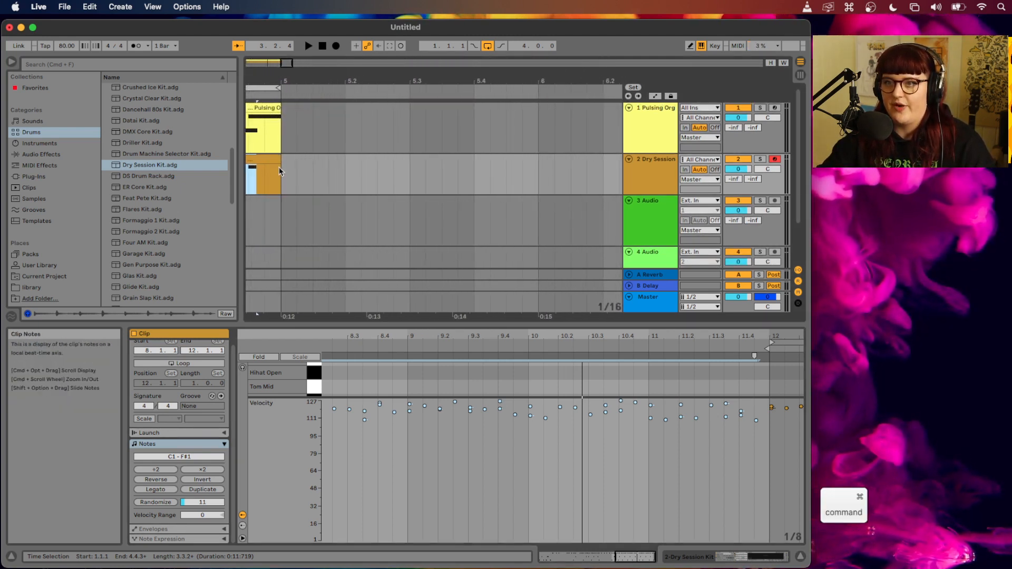
scroll(299, 166, "left", 10)
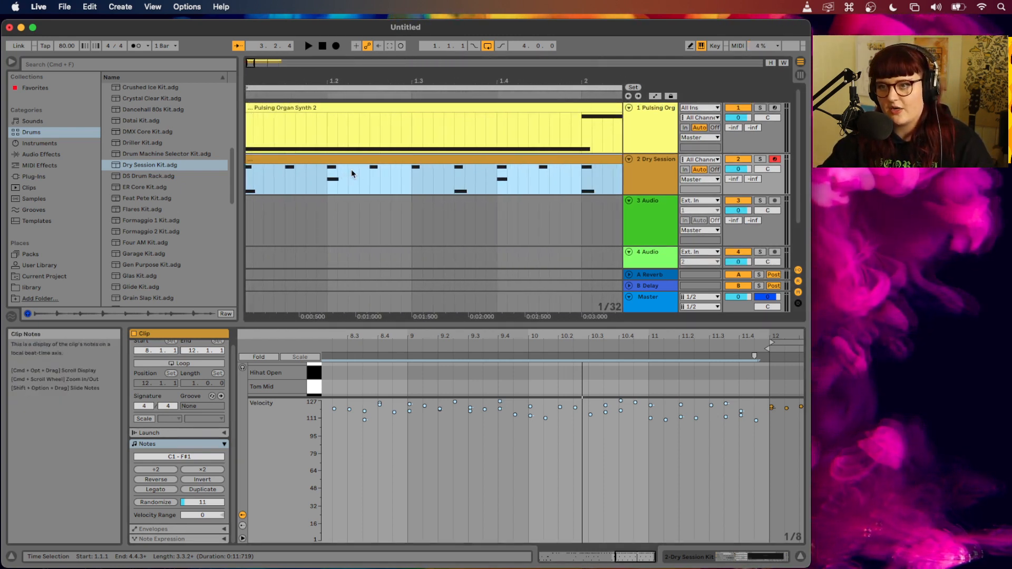
Enlarge the organ track in the arrangement and trim the end of the Pulsing Organ Synth 2 clip to slightly before bar 5
scroll(343, 172, "right", 5)
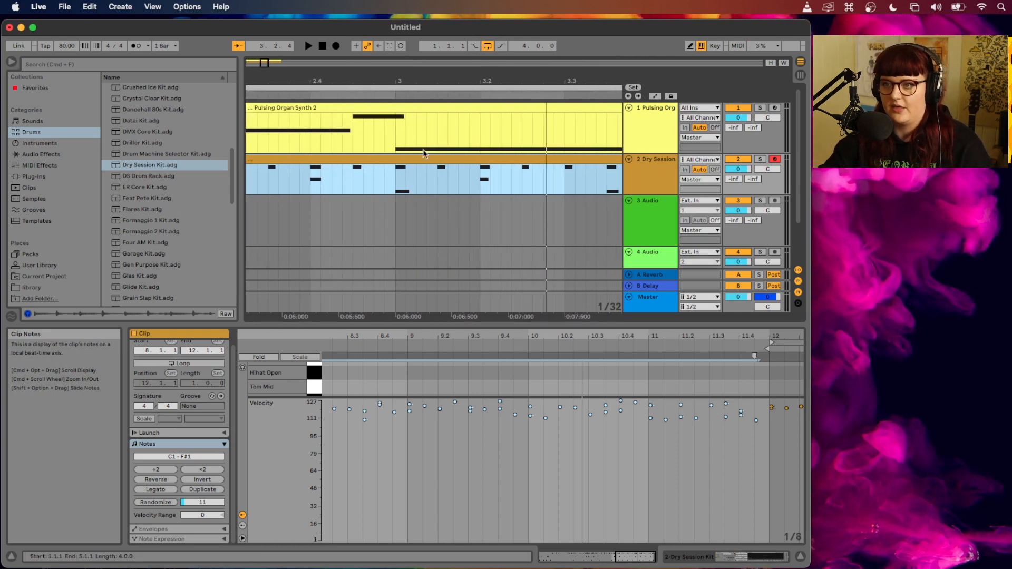
left_click(379, 128)
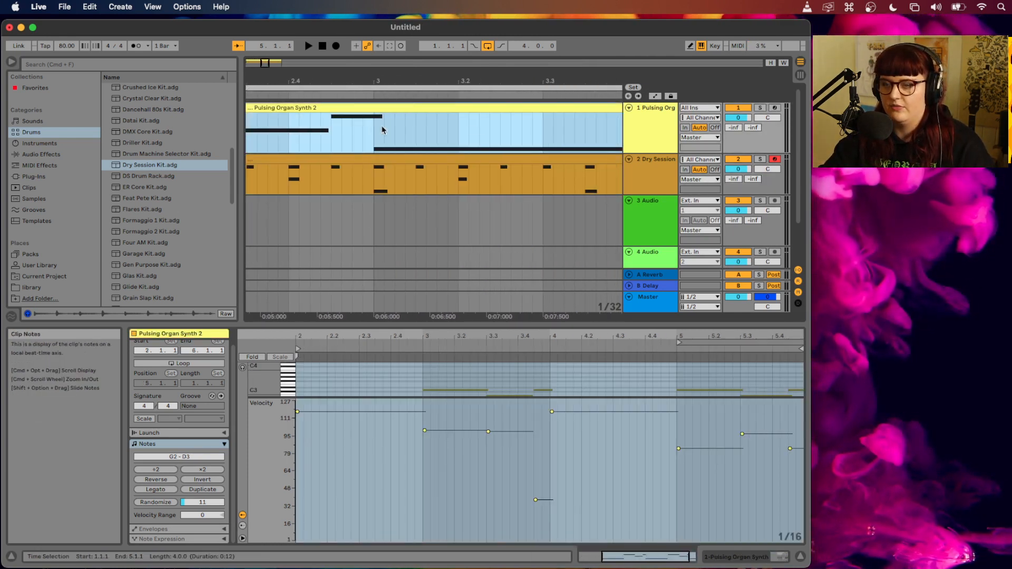
scroll(378, 133, "right", 15)
left_click(331, 159)
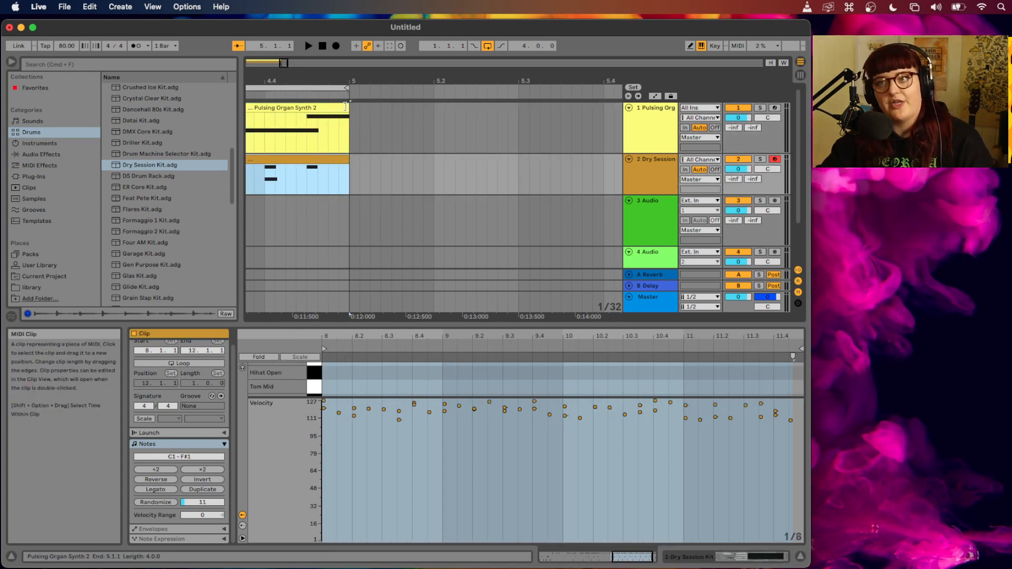
left_click(342, 105)
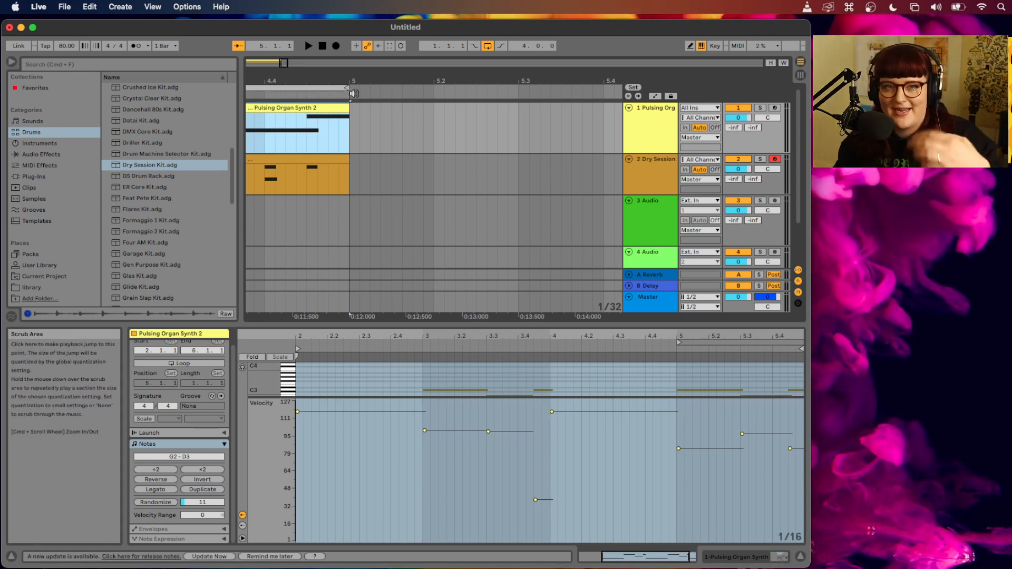
mouse_move(351, 104)
left_mouse_down()
mouse_move(341, 112)
mouse_move(350, 113)
left_mouse_up()
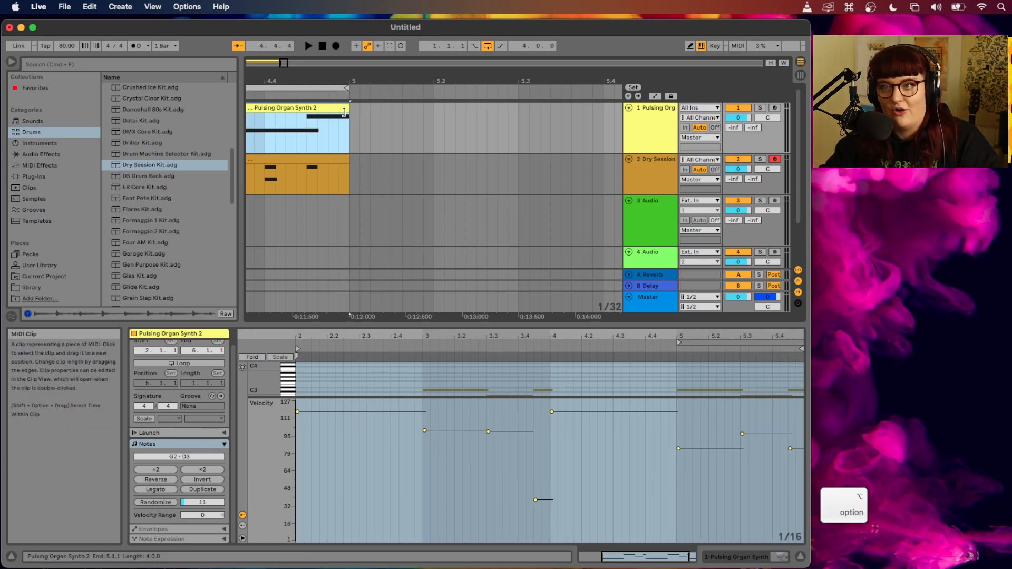
scroll(352, 120, "up", 5)
scroll(360, 126, "left", 3)
scroll(371, 131, "left", 1)
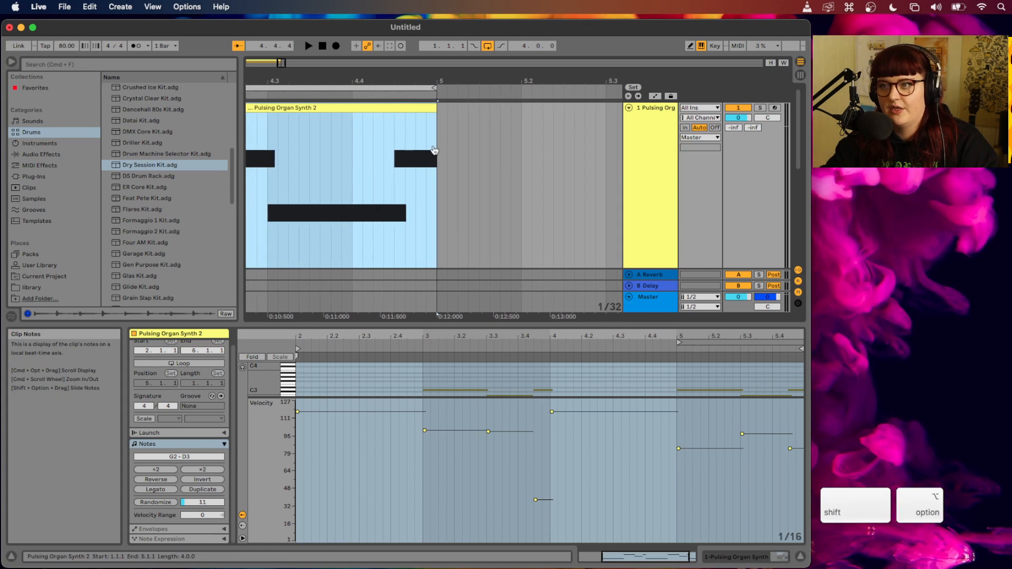
scroll(433, 150, "up", 1)
scroll(433, 151, "right", 1)
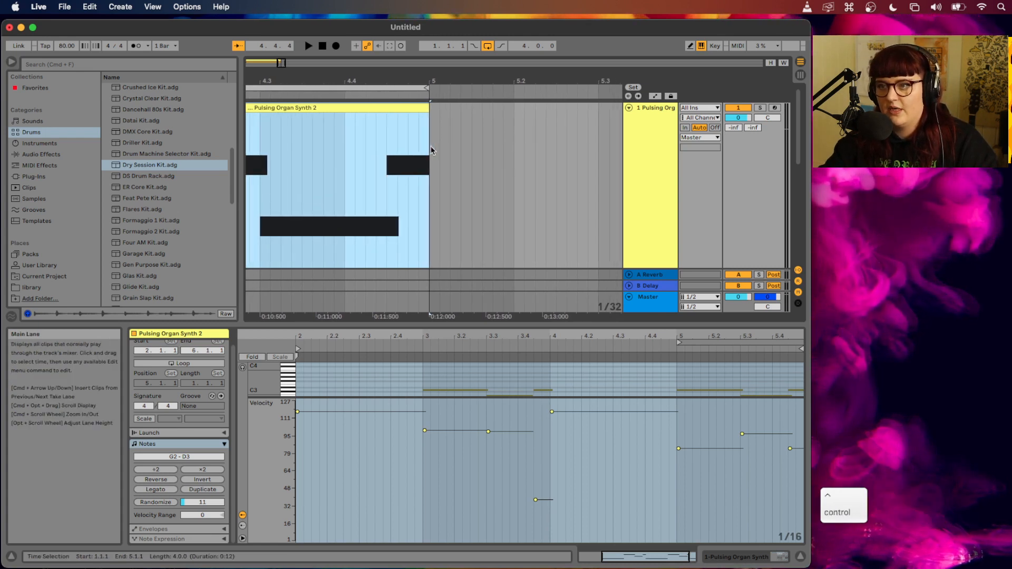
scroll(426, 152, "right", 1)
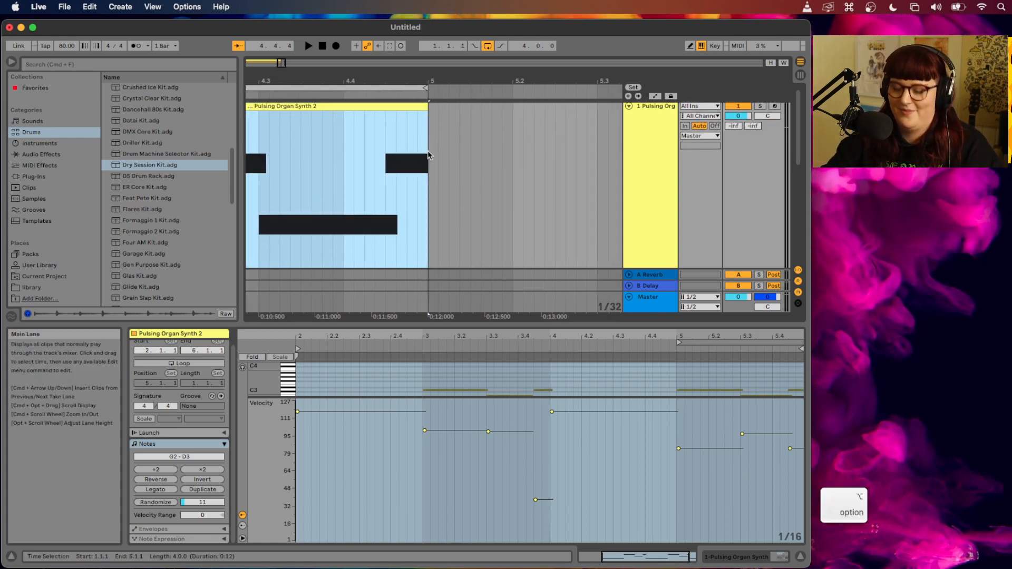
scroll(427, 154, "up", 10)
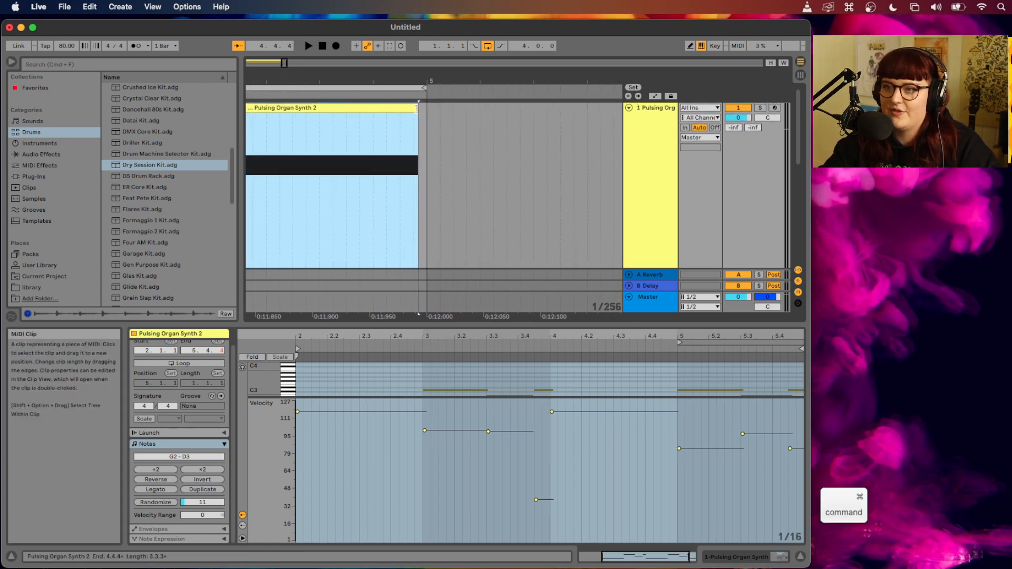
scroll(450, 150, "down", 5)
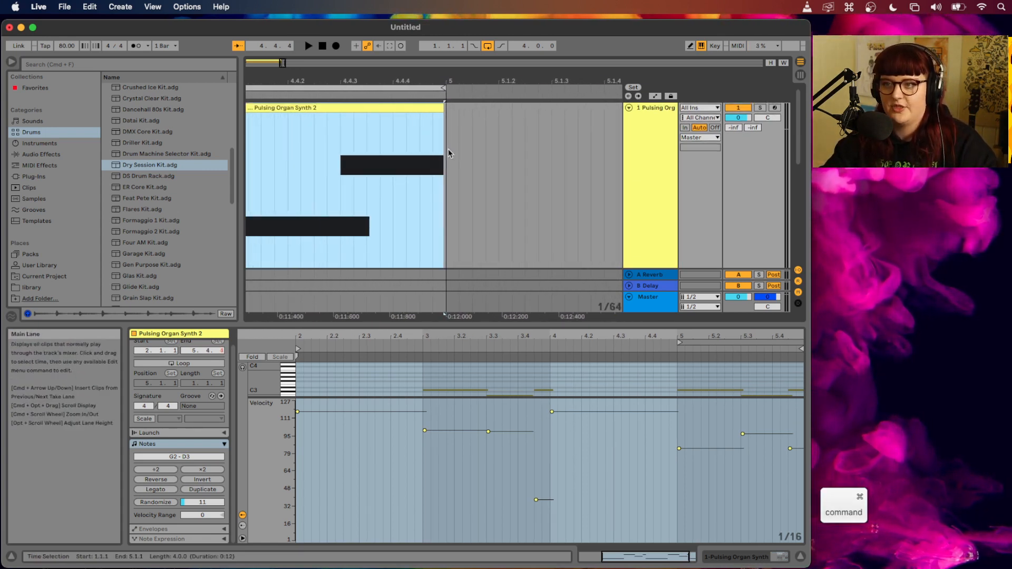
scroll(448, 151, "down", 2)
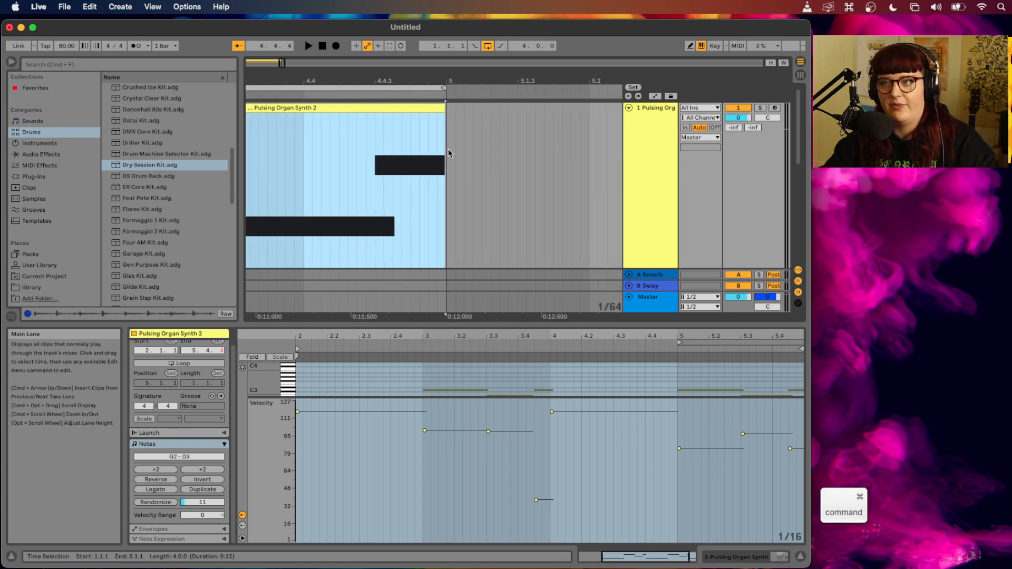
Duplicate the trimmed organ clip three times in a row along its track
left_click(437, 108)
key("super+d")
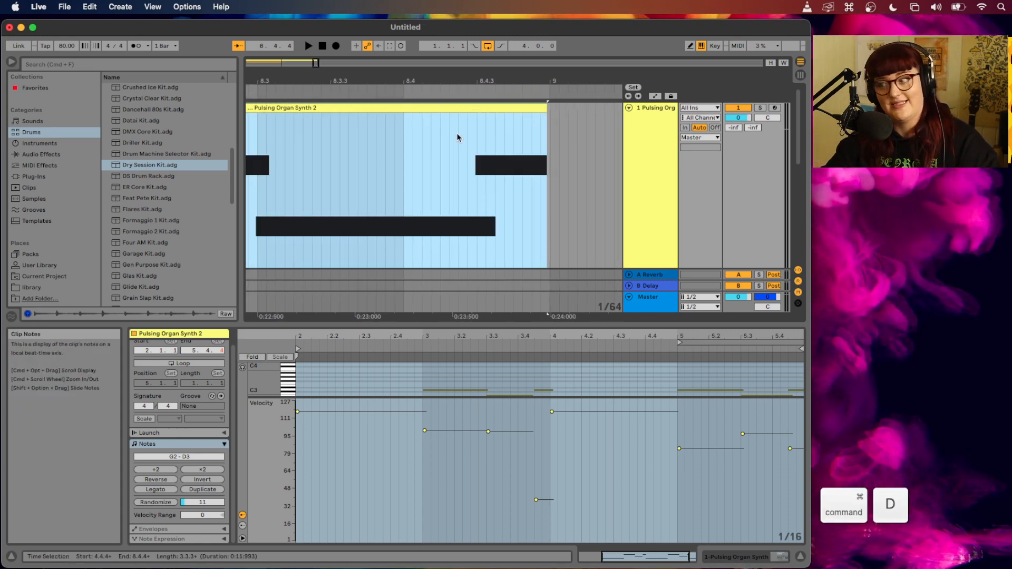
scroll(552, 128, "up", 5)
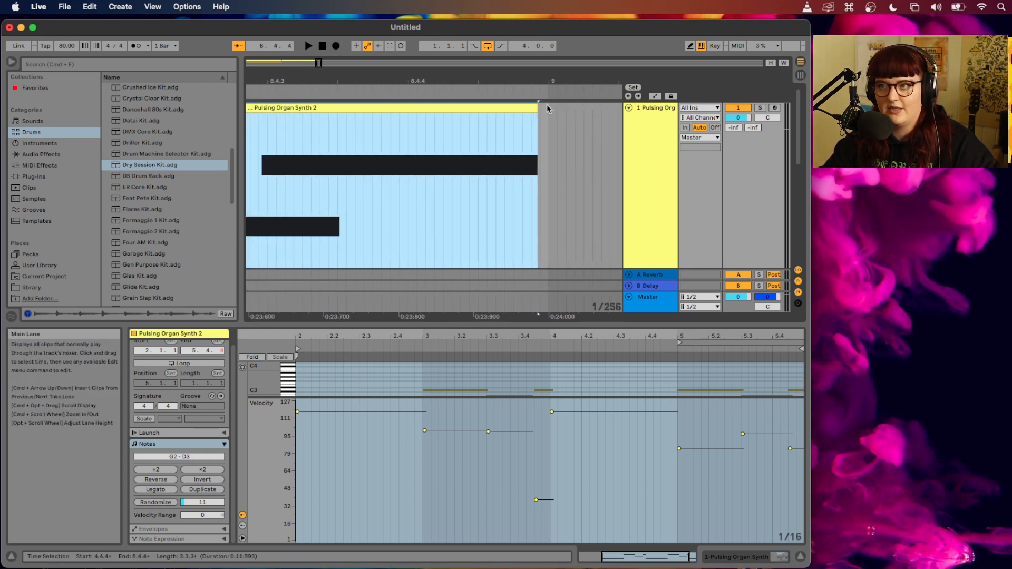
key("super+d")
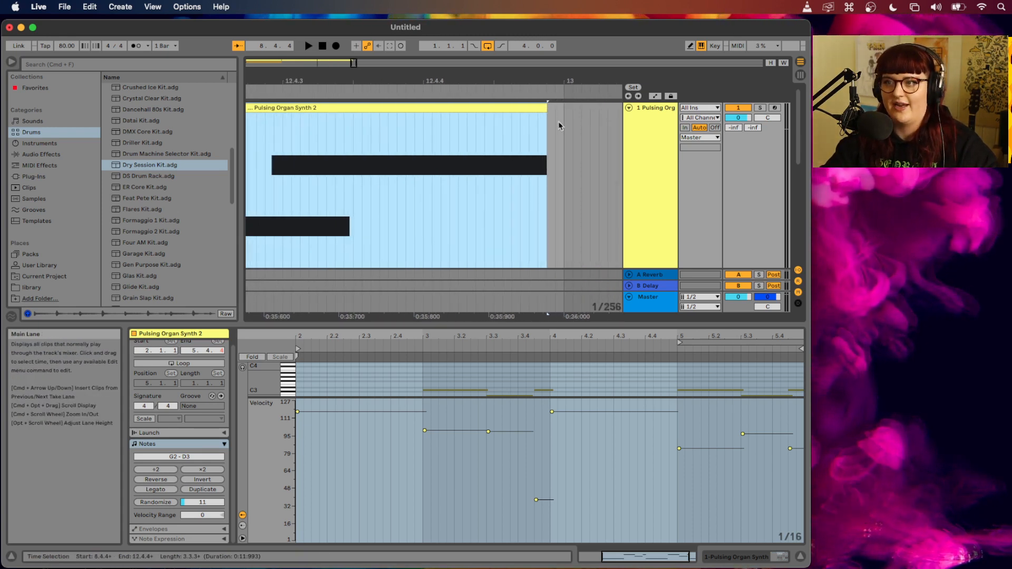
key("super+d")
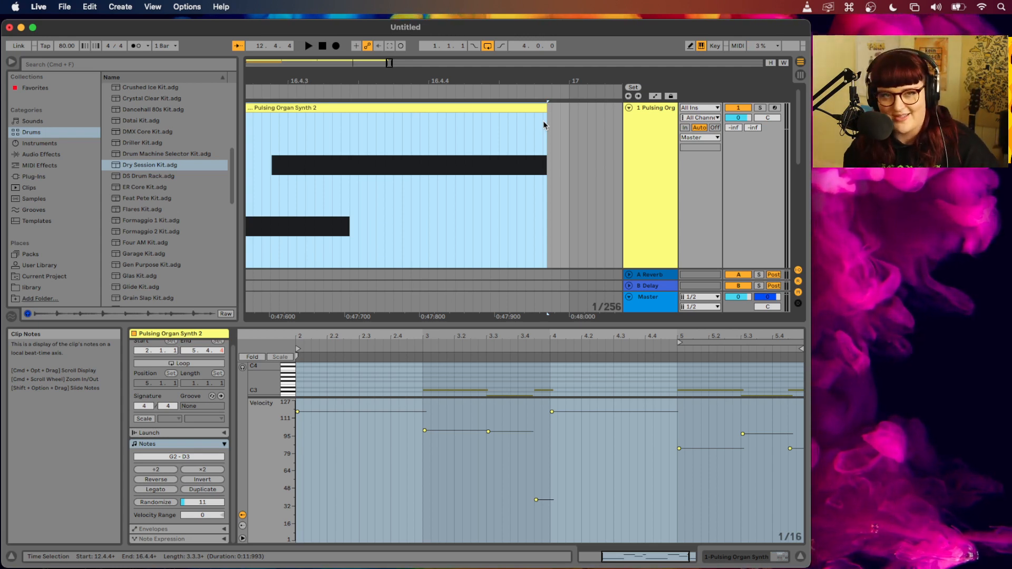
Remove all the duplicated organ clips and extend the original clip's end back to bar 5
key("super+z")
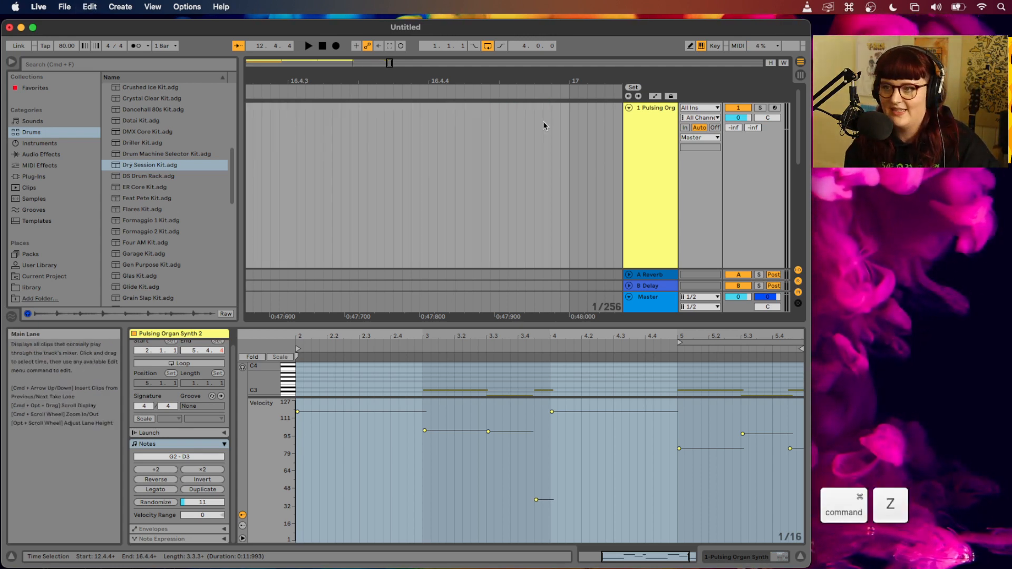
scroll(551, 158, "left", 5)
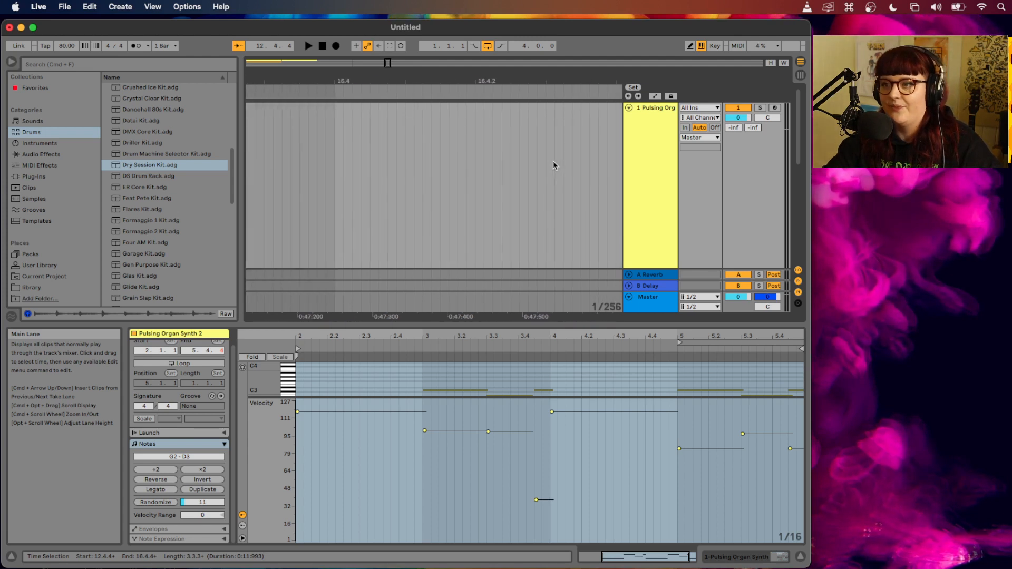
scroll(548, 160, "left", 5)
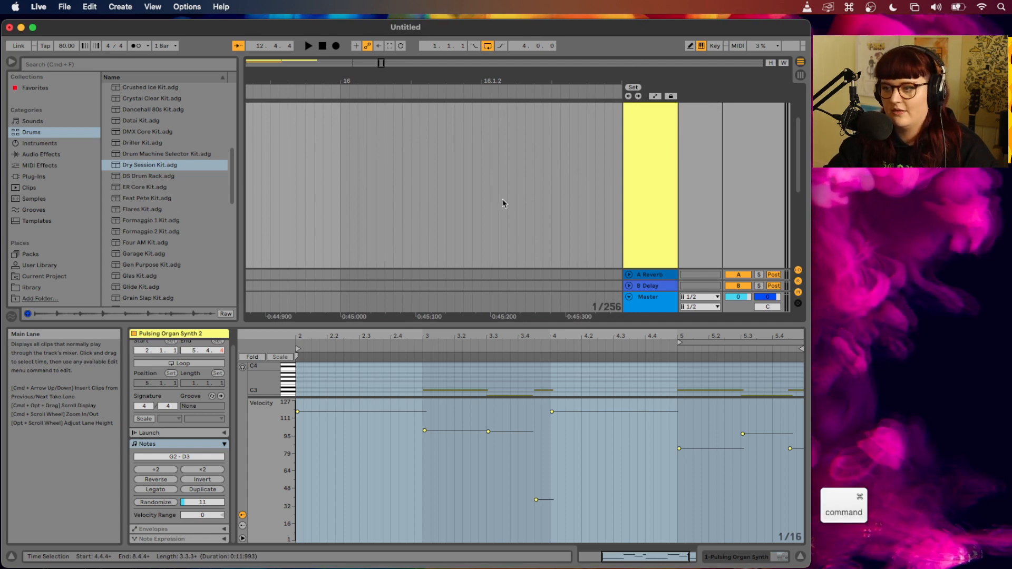
scroll(504, 203, "left", 4)
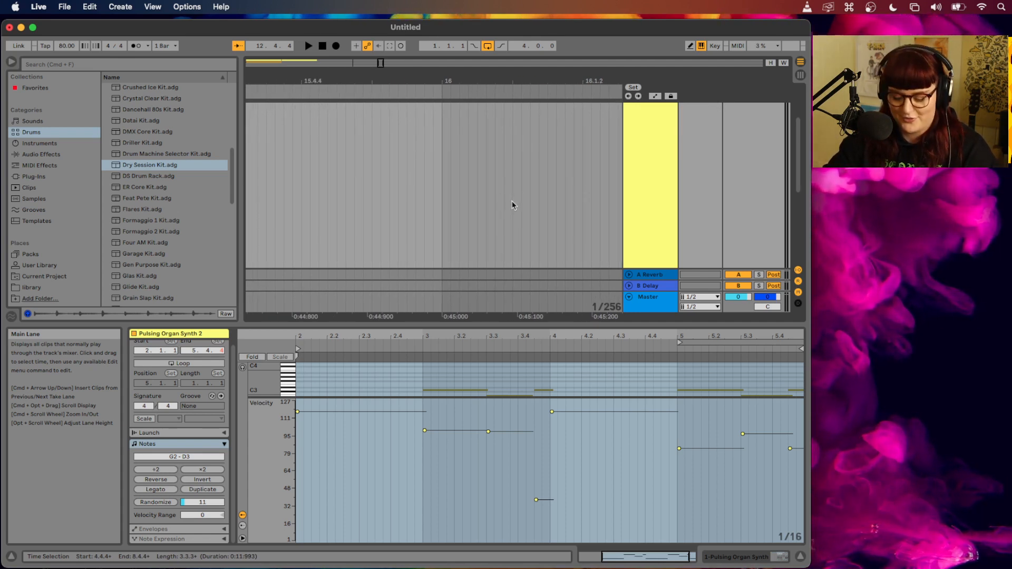
scroll(514, 205, "left", 1)
scroll(514, 206, "down", 2)
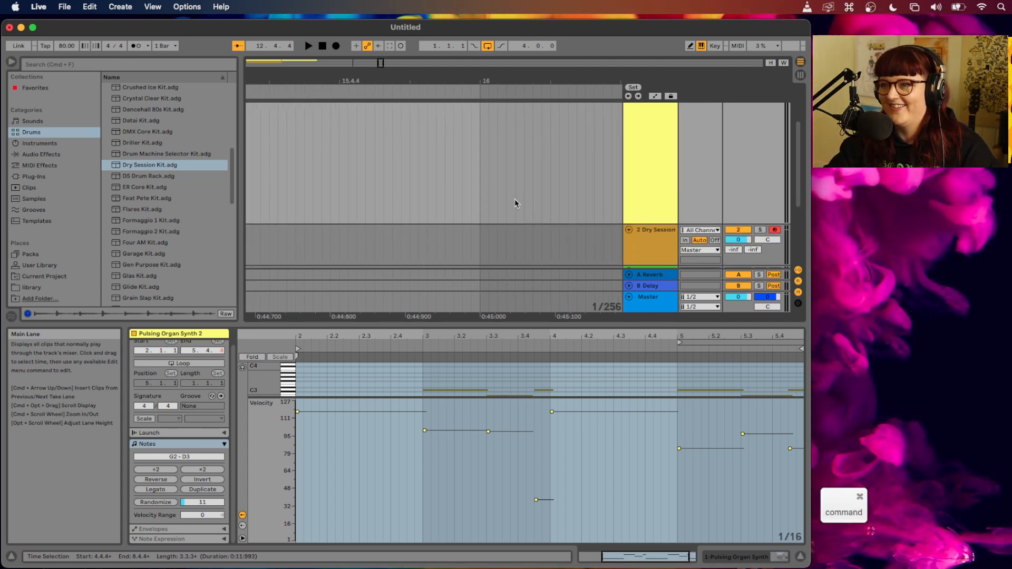
scroll(514, 196, "up", 2)
scroll(511, 169, "down", 2)
scroll(510, 165, "down", 5)
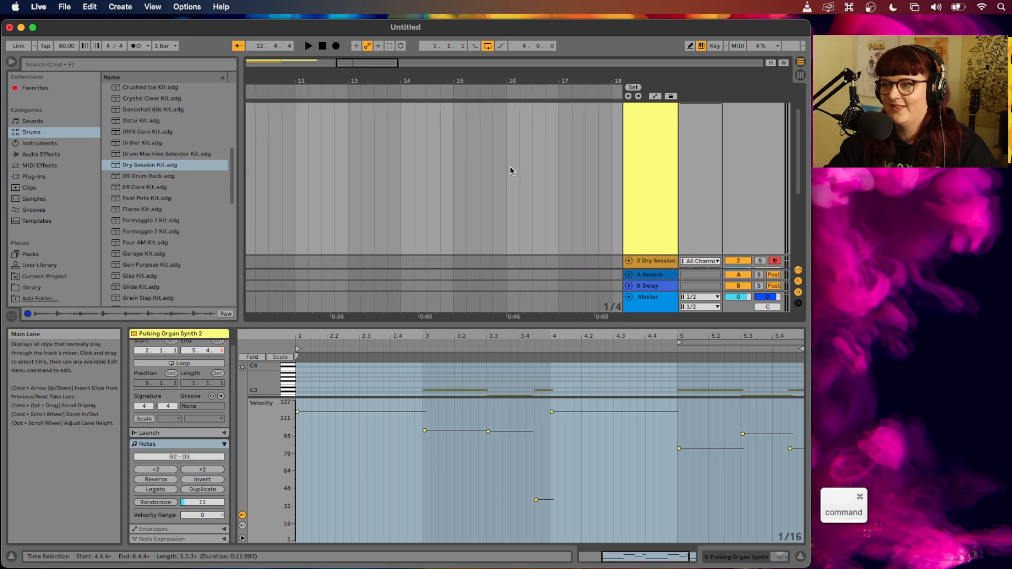
scroll(510, 166, "up", 2)
left_click(363, 107)
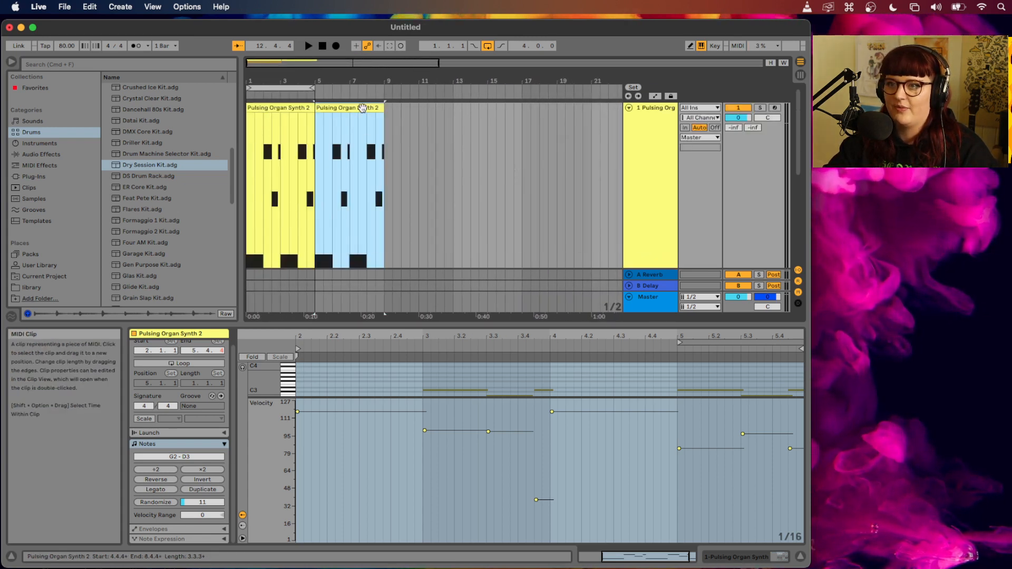
key("Delete")
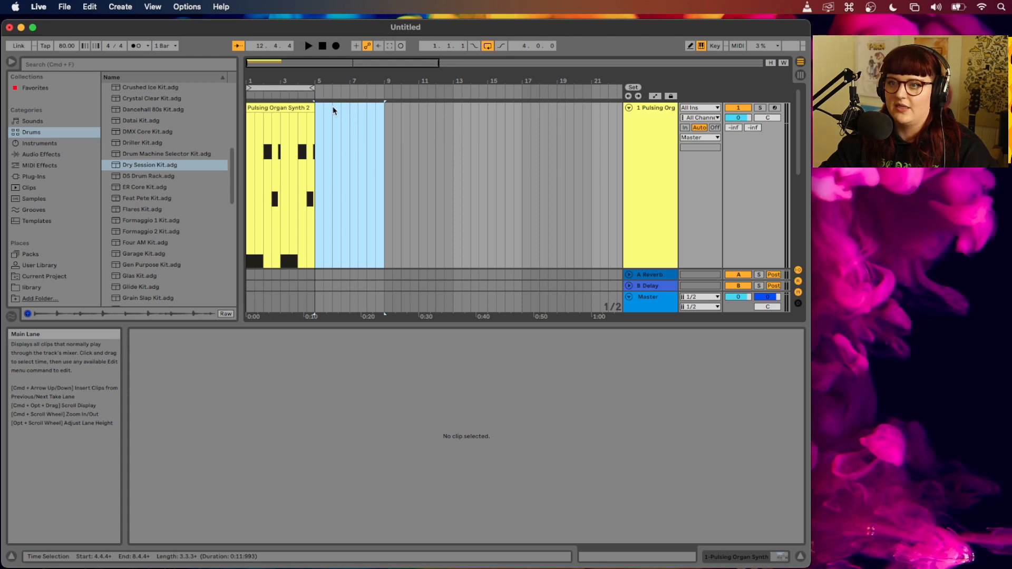
left_click(316, 107)
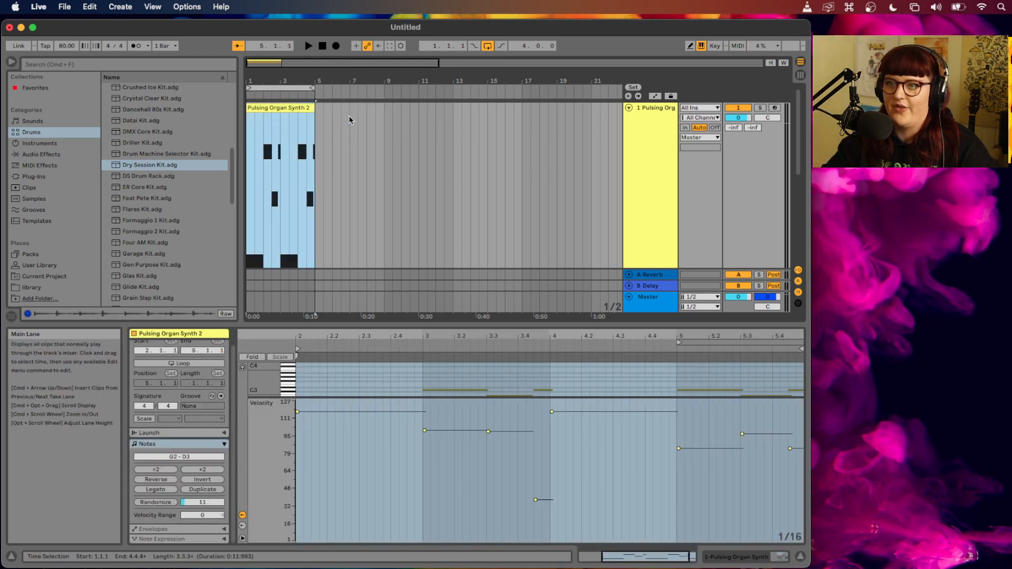
Reduce the organ track's height so that all the tracks fit in the arrangement
scroll(350, 120, "down", 4)
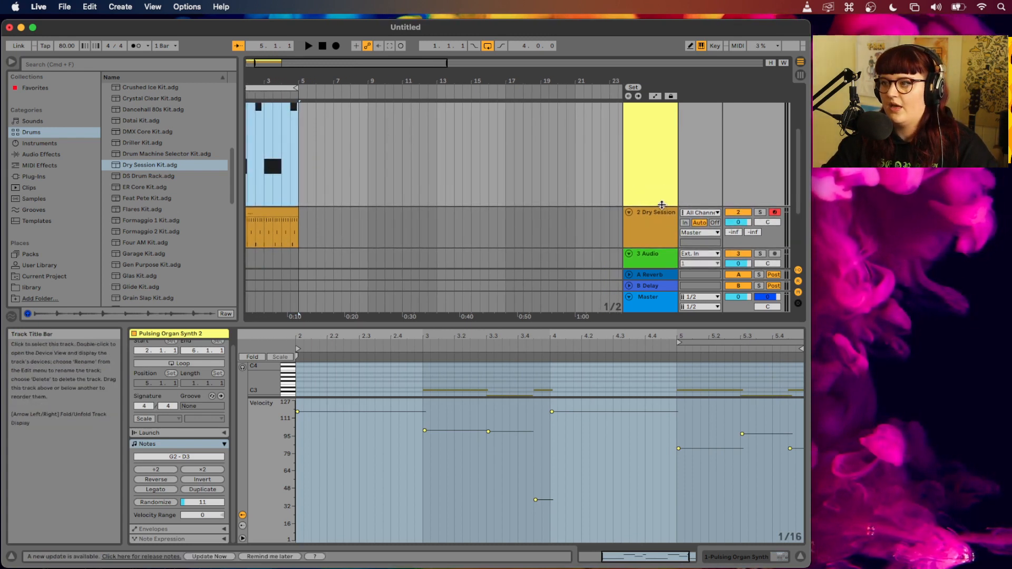
left_click_drag(662, 206, 668, 146)
scroll(662, 176, "up", 4)
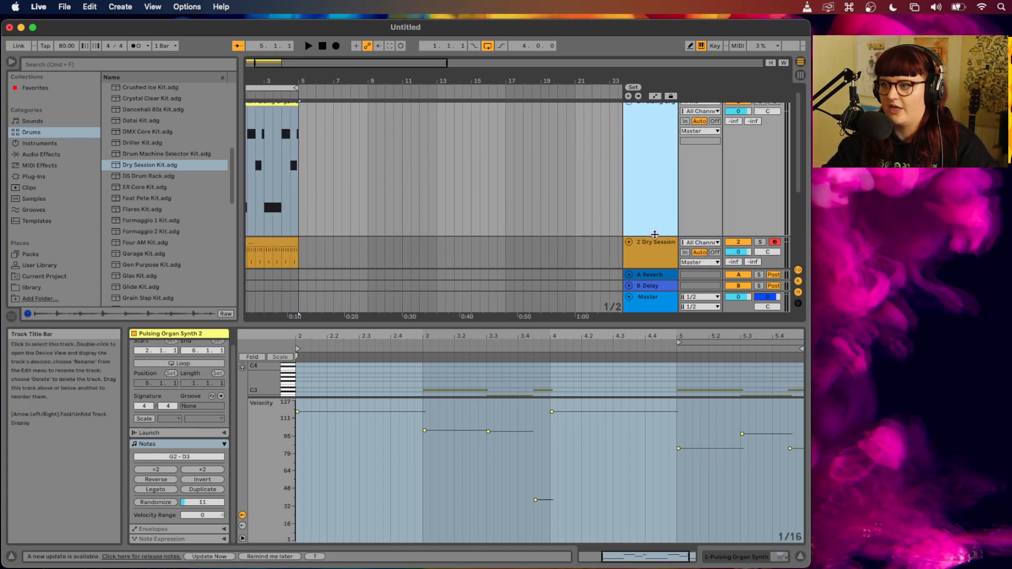
left_click_drag(655, 235, 660, 144)
scroll(660, 145, "up", 1)
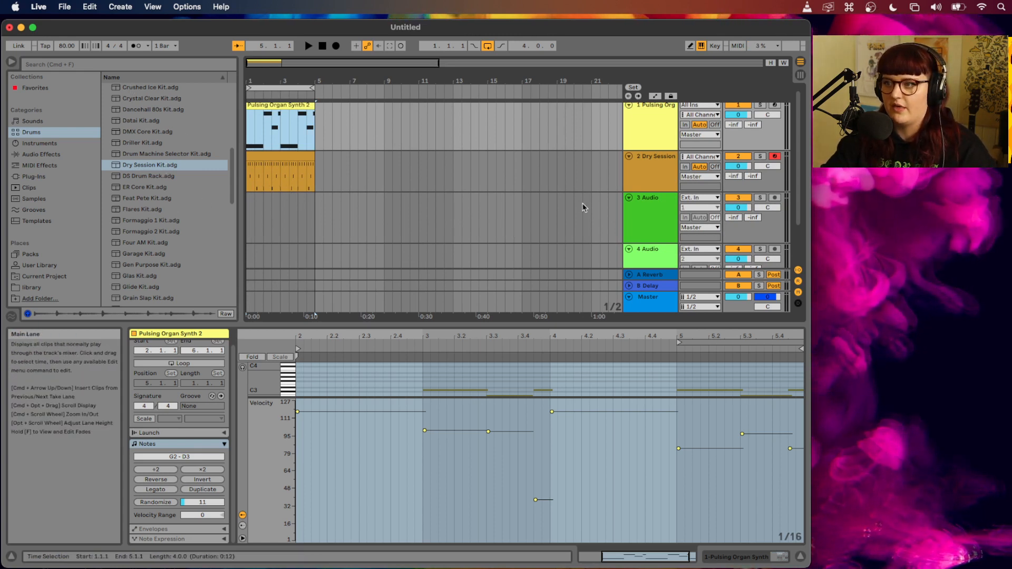
Delete the two empty audio tracks, 3 Audio and 4 Audio
scroll(590, 205, "down", 2)
left_click(651, 214)
left_click(652, 179, "shift")
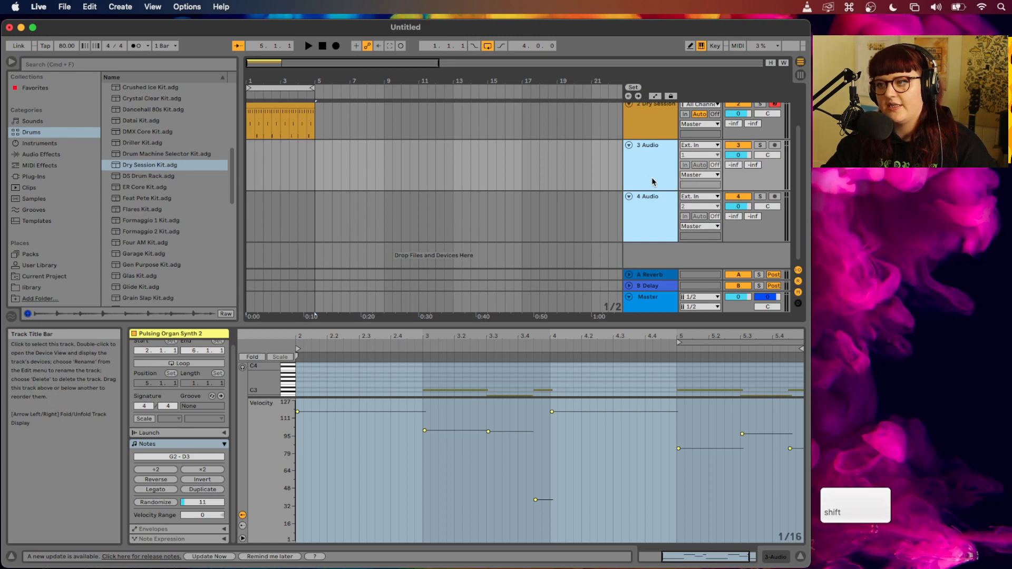
left_click(663, 222)
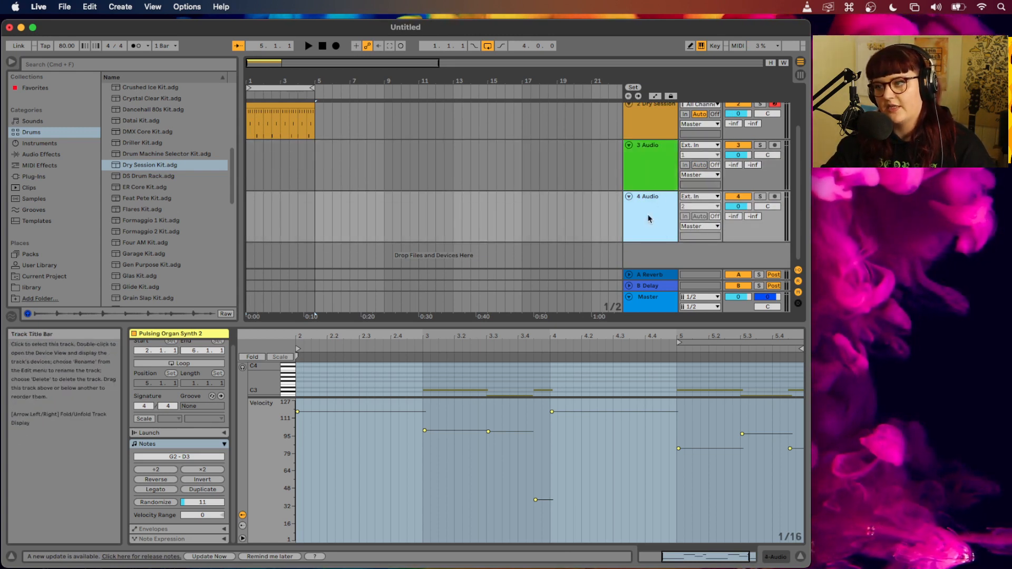
left_click(660, 190, "shift")
right_click(662, 183)
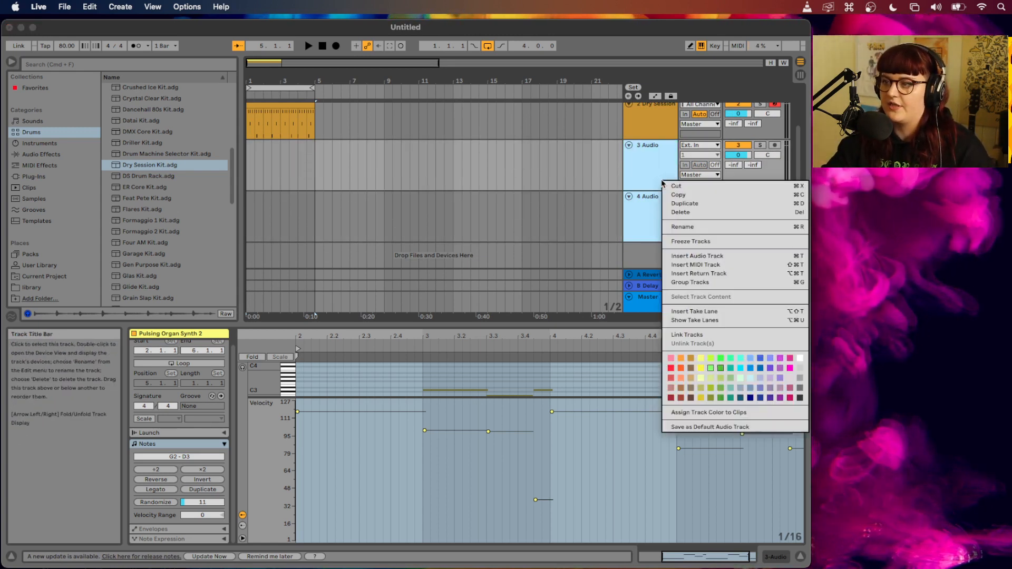
left_click(686, 214)
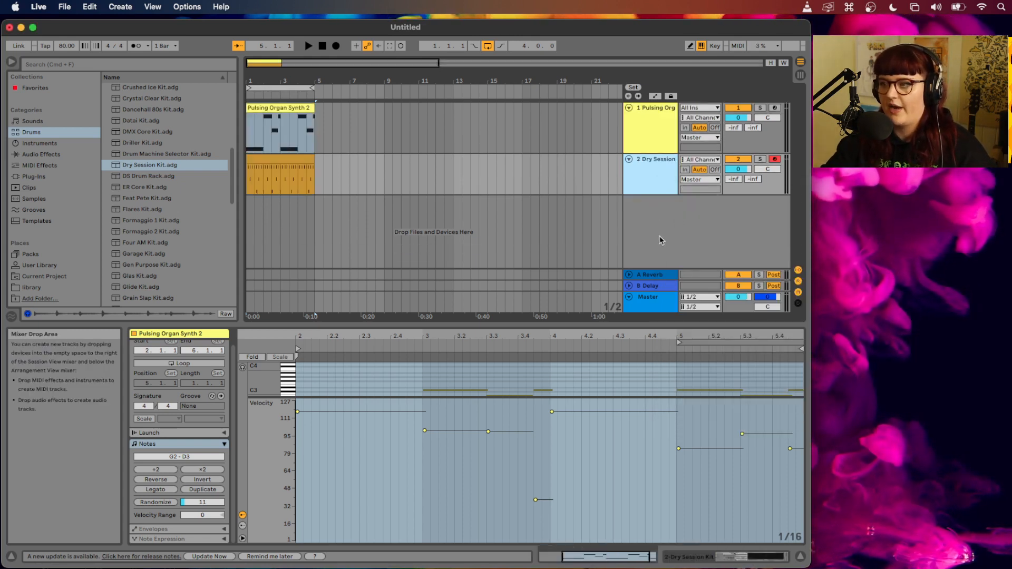
Look over the VST3 plug-ins and the audio effects in the browser, and search the instruments for "bass"
left_click(54, 178)
left_click(107, 111)
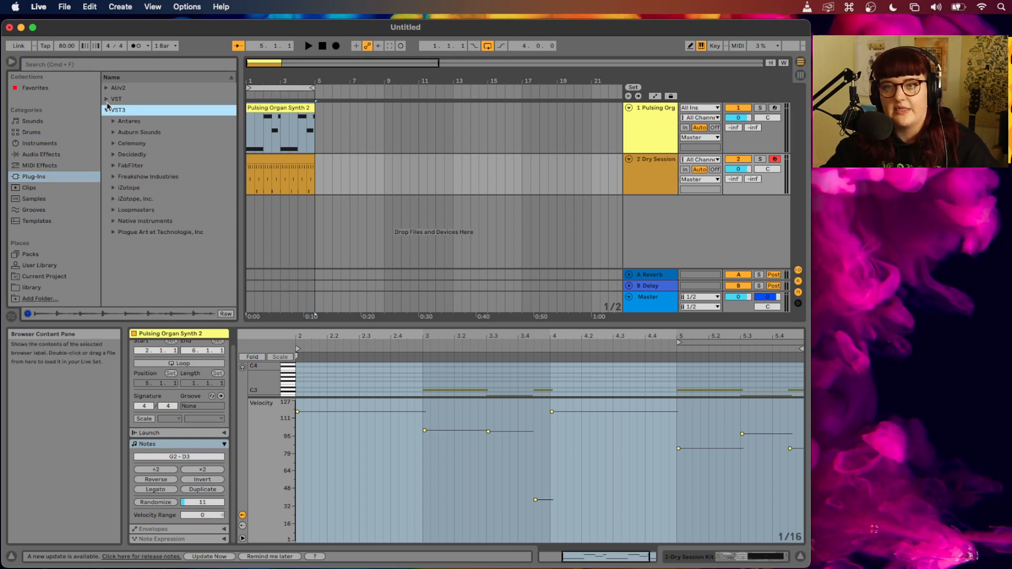
left_click(42, 158)
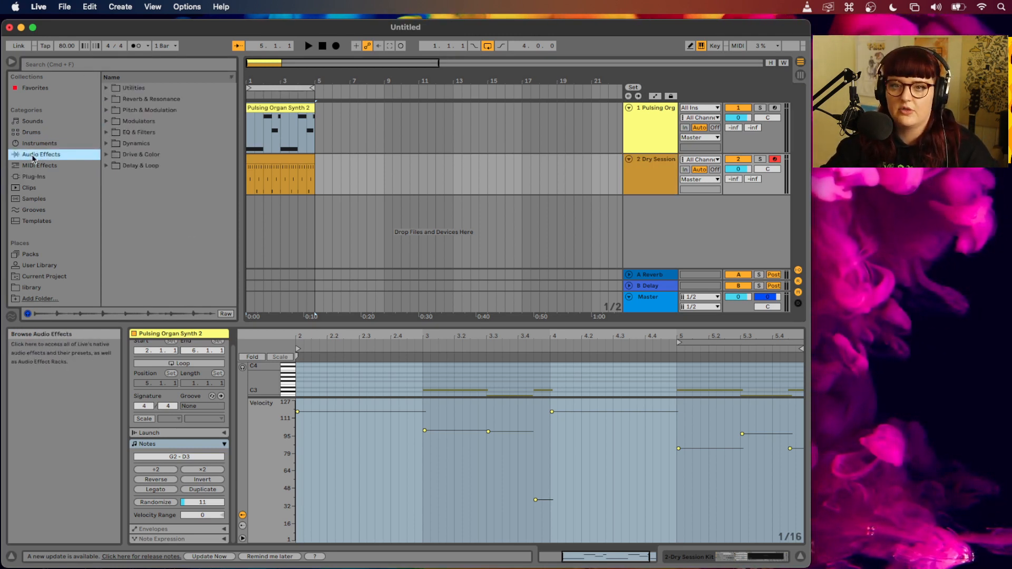
left_click(38, 143)
left_click(129, 68)
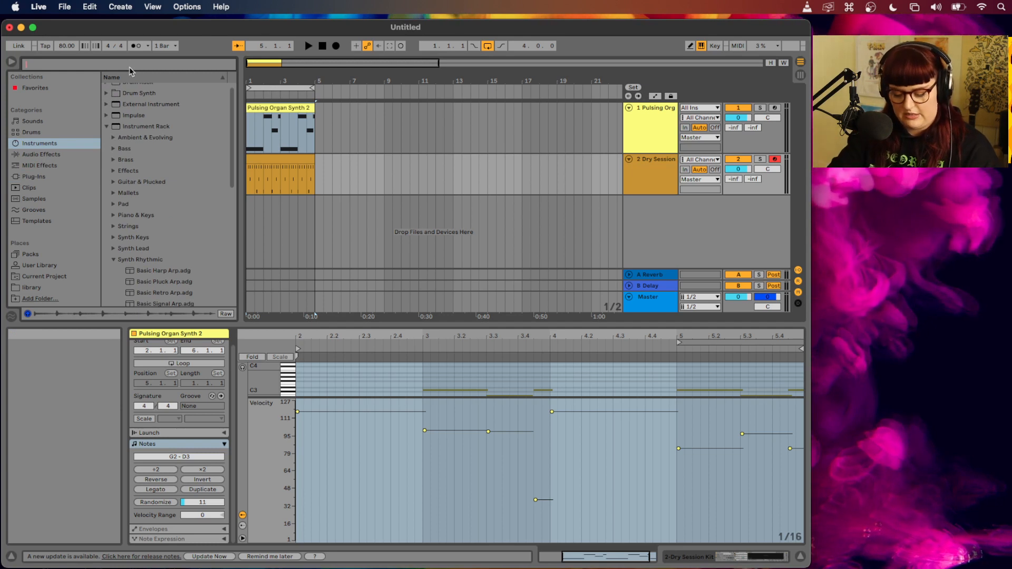
type("bass")
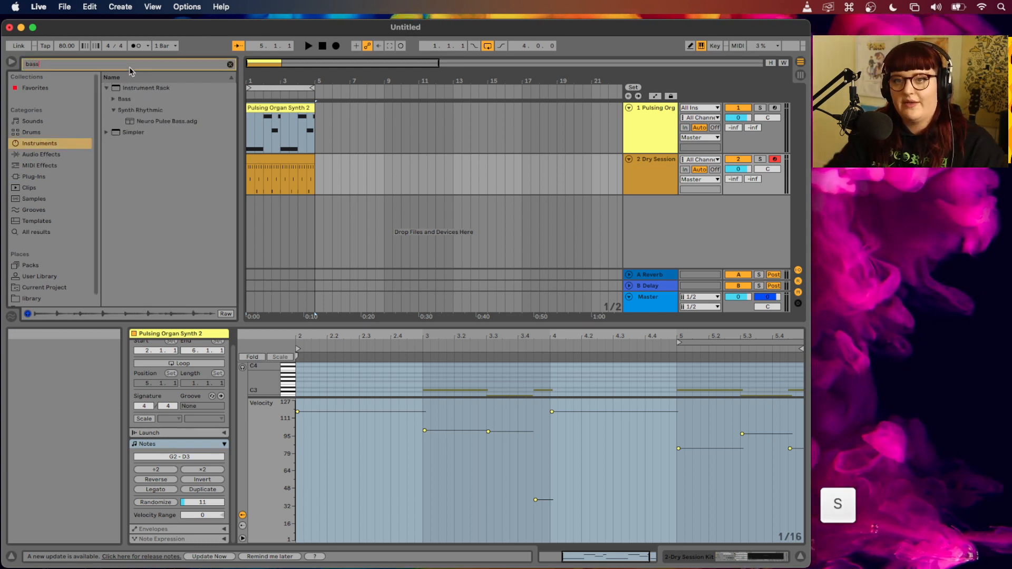
Preview the bass instrument racks from Basic 303 Bass through Basic Fine Line Bass
left_click(114, 99)
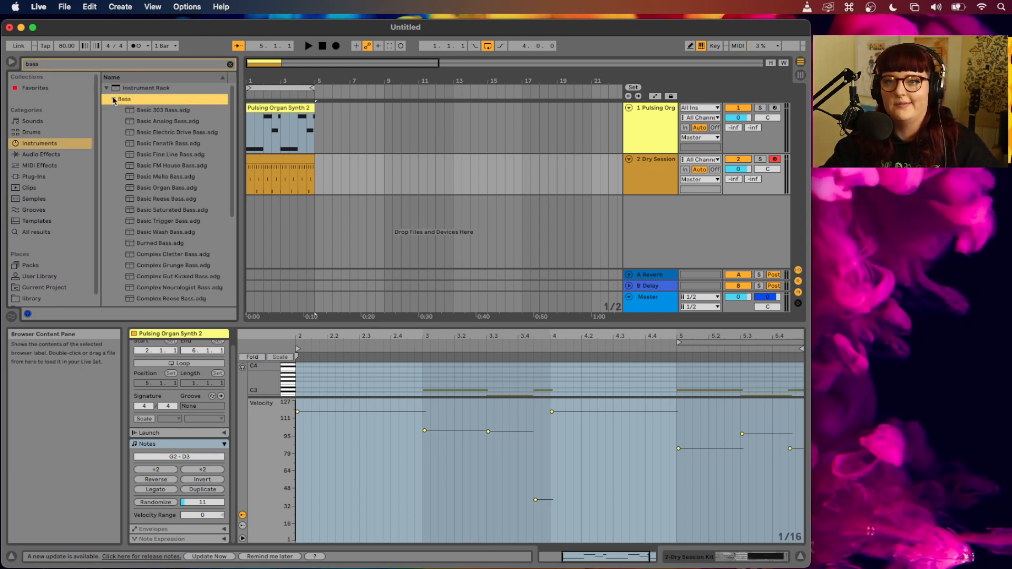
left_click(140, 112)
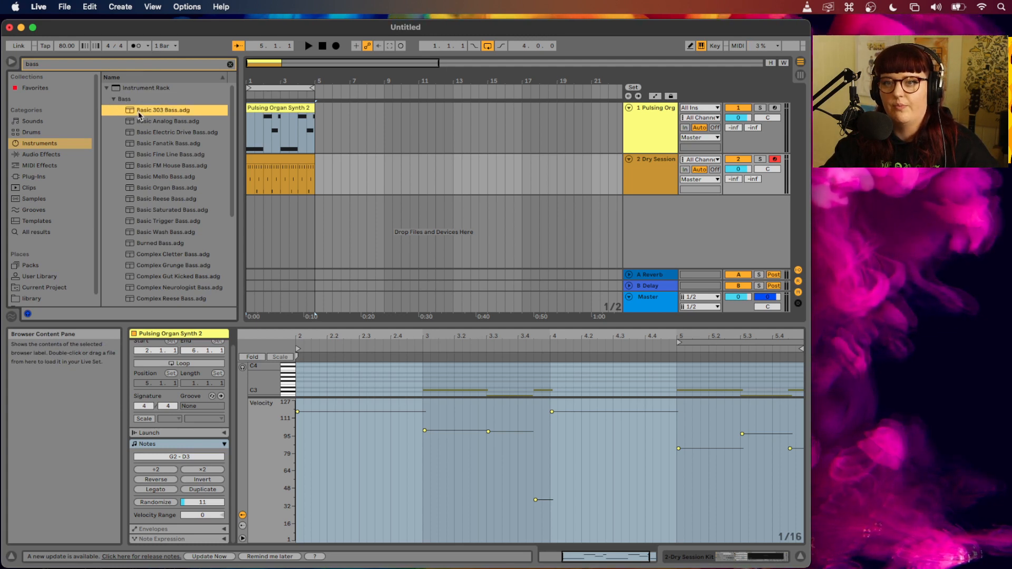
key("Down")
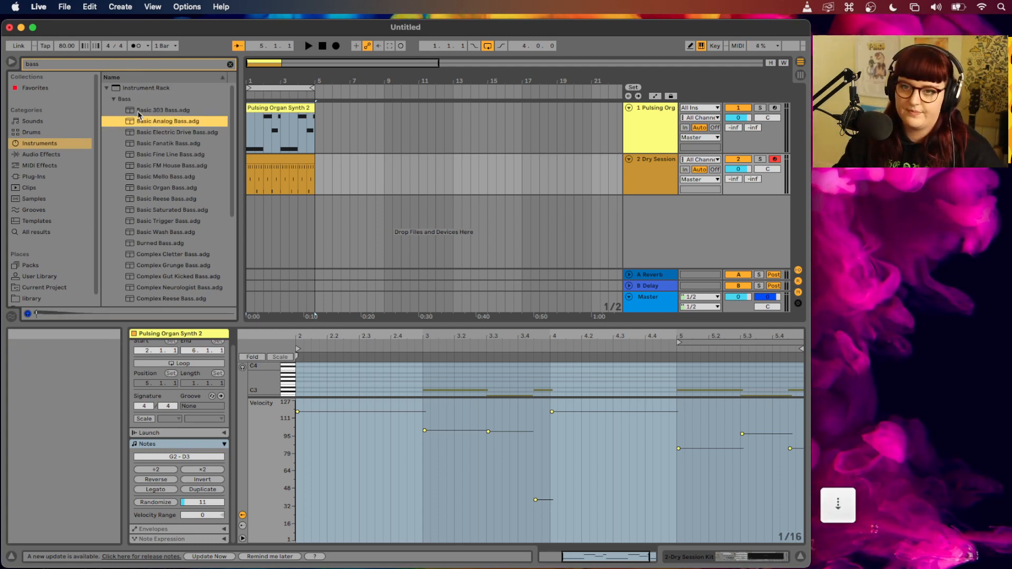
key("Down")
key("Down")
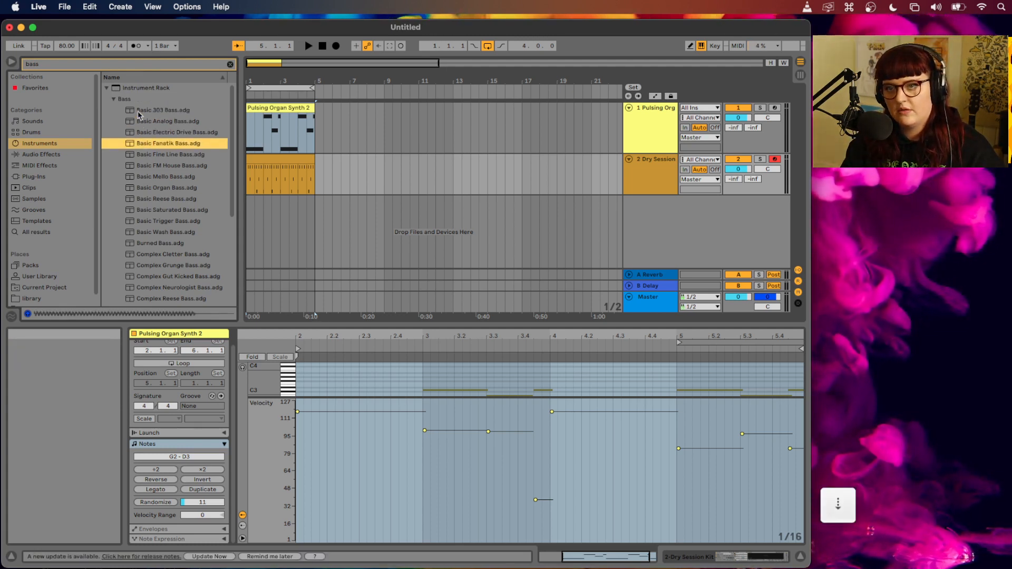
key("Down")
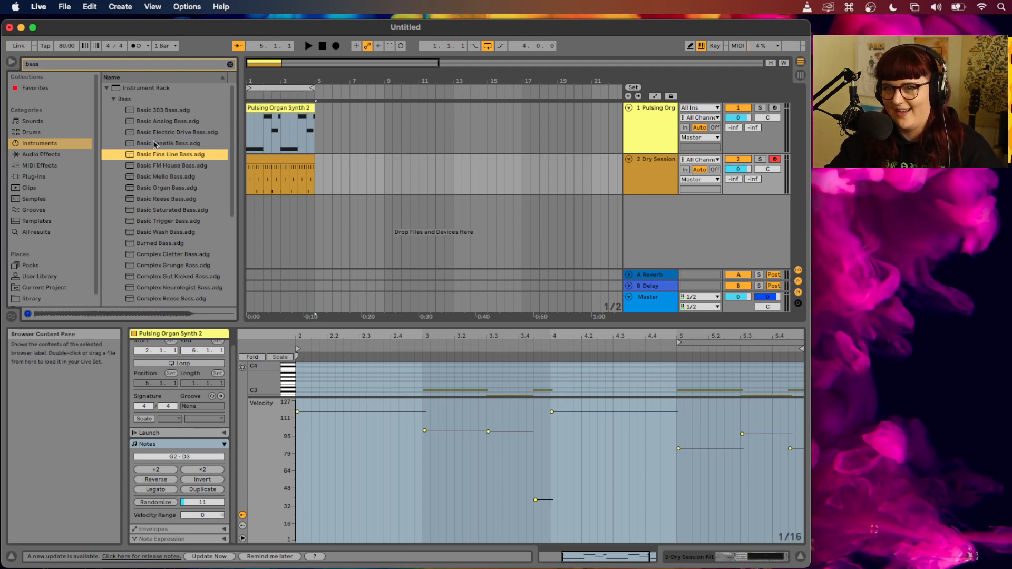
Load Basic Fine Line Bass onto a new MIDI track below the drums and increase the track's height
left_click_drag(162, 155, 686, 200)
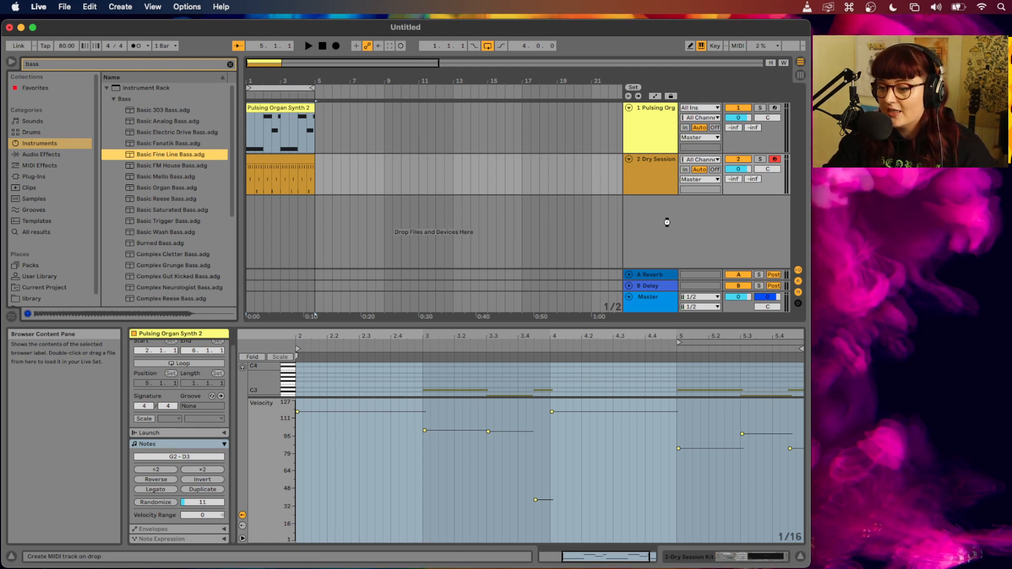
left_click_drag(666, 225, 667, 226)
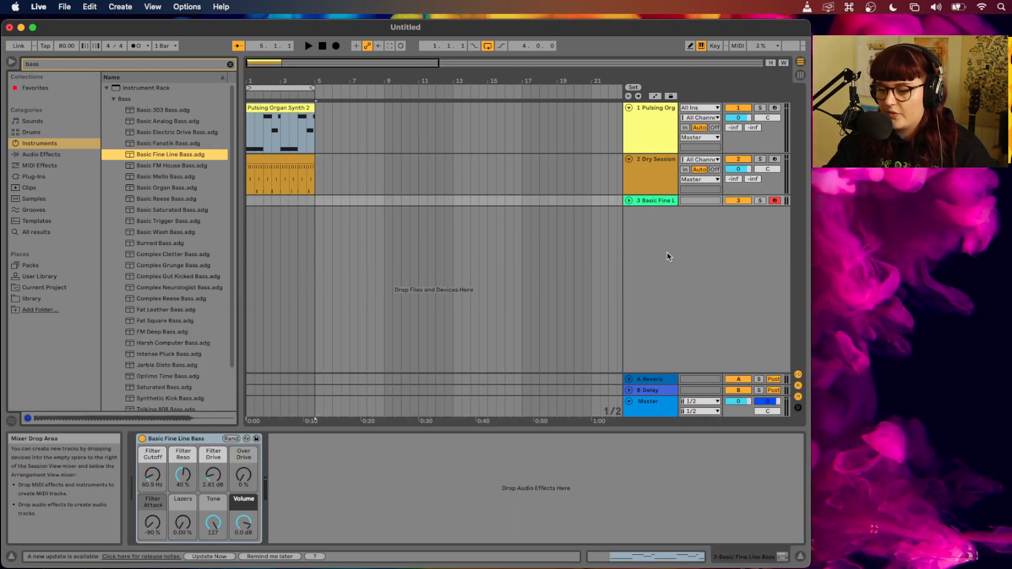
left_click_drag(648, 205, 647, 244)
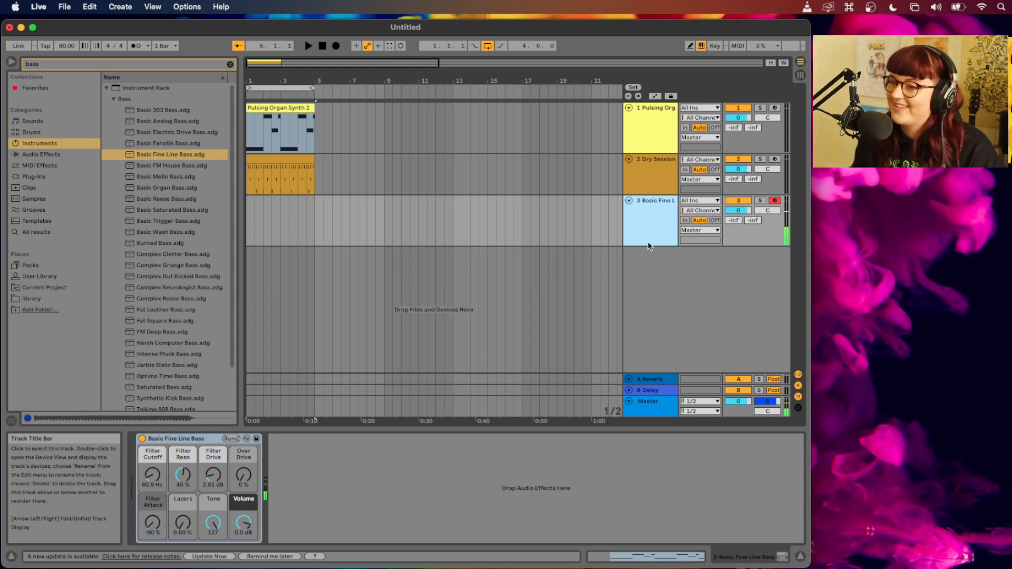
Play a bass line over the looped organ and drums, stop playback, and capture the played MIDI as a clip on the bass track
left_click(285, 91)
key("space")
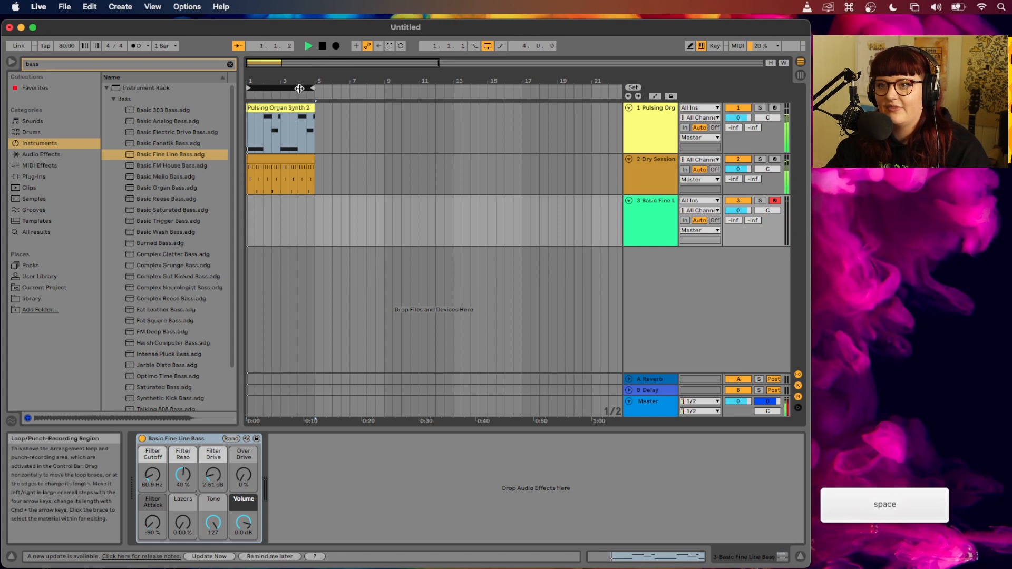
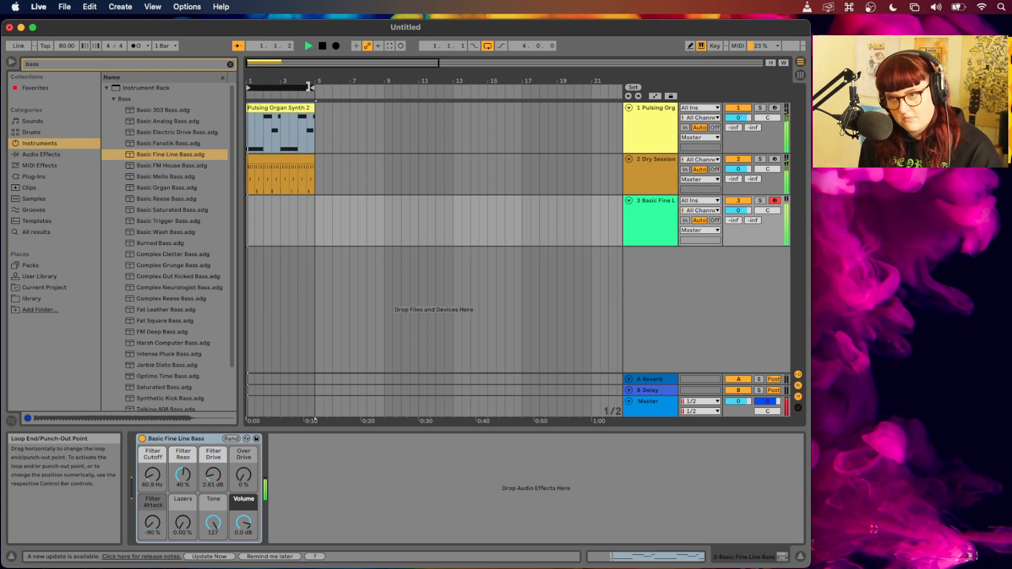
key("space")
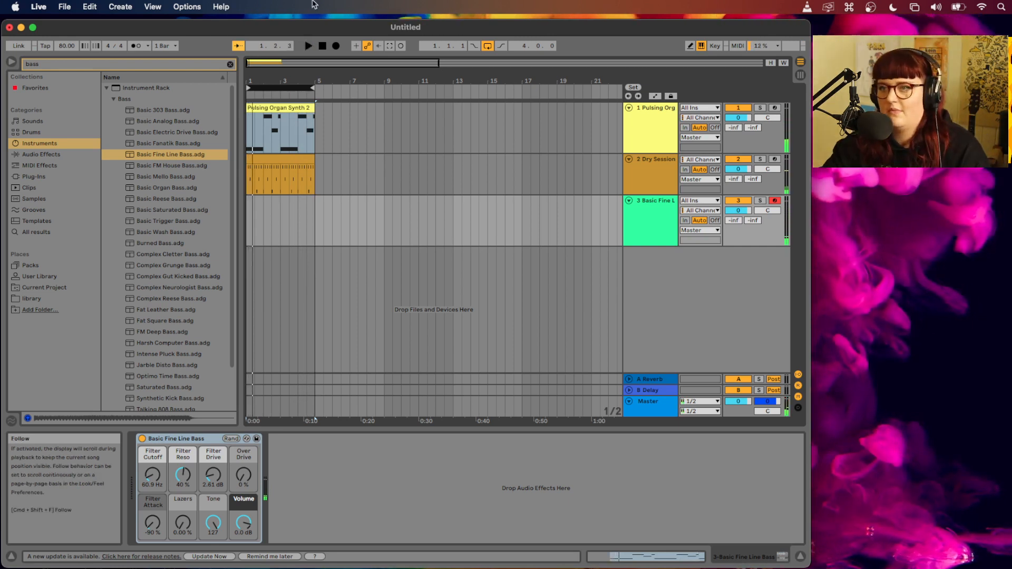
left_click(390, 46)
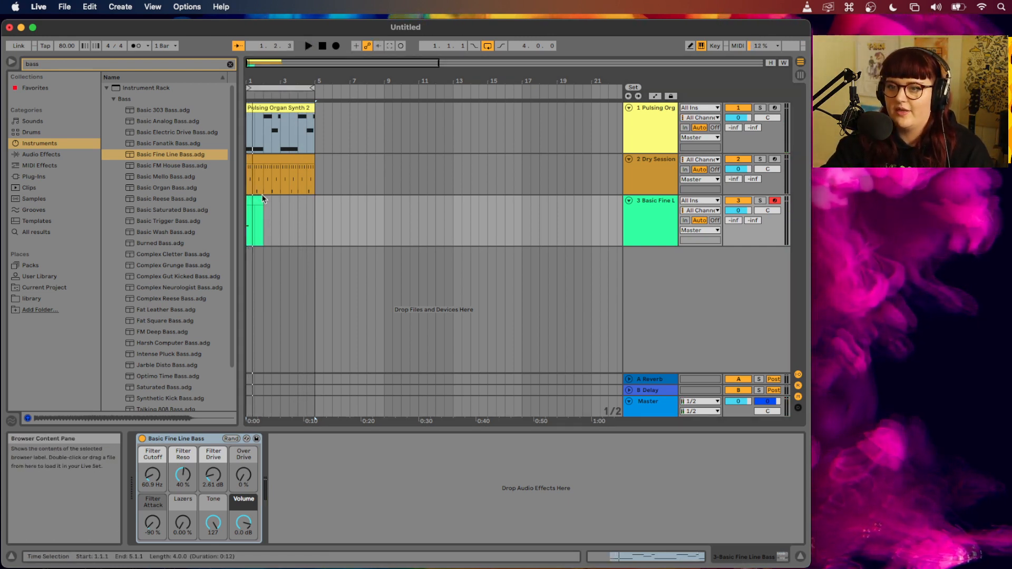
Fit the captured bass clip to the four-bar loop, starting at bar 1 and ending at bar 5
left_click_drag(255, 210, 206, 191)
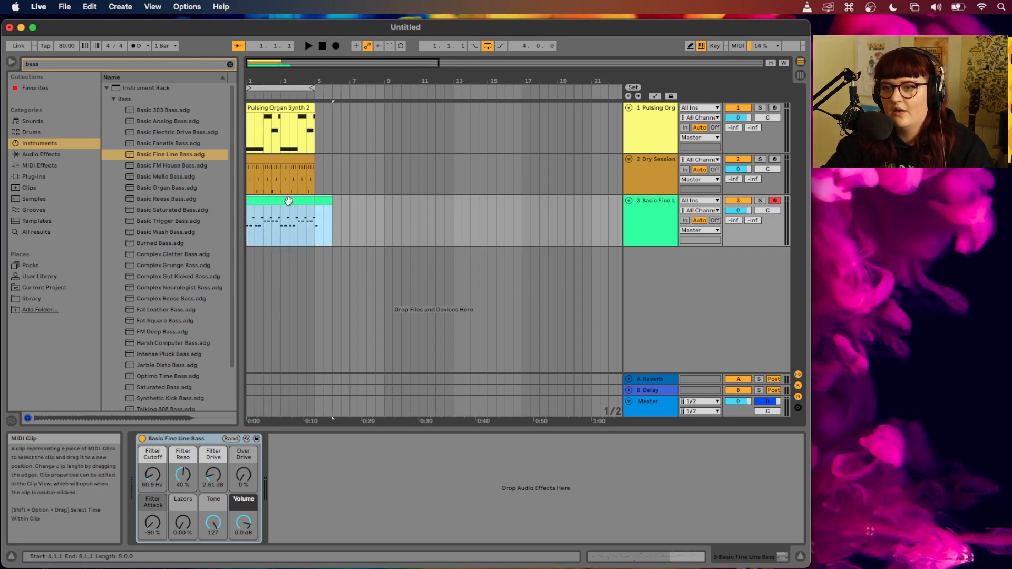
left_click_drag(329, 200, 315, 201)
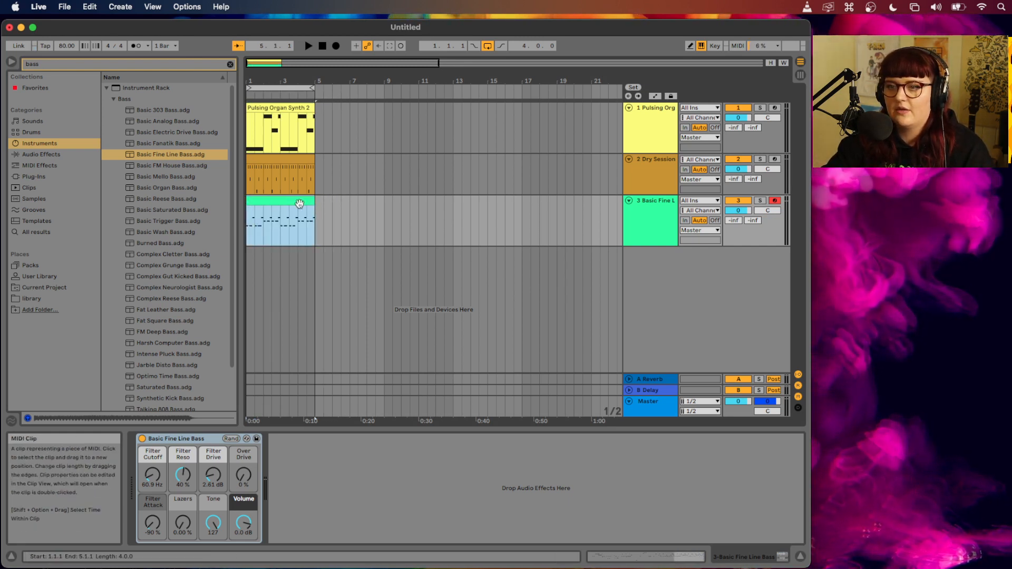
Open the bass clip, enlarge its note editor above the velocity lane, and quantize all of its notes
double_click(299, 204)
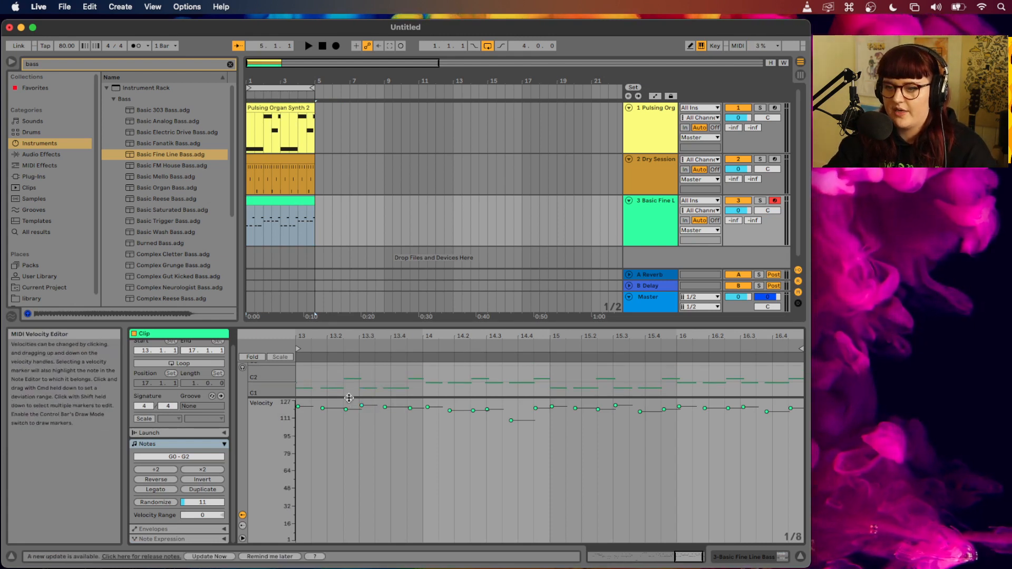
left_click_drag(349, 398, 351, 501)
left_click(424, 462)
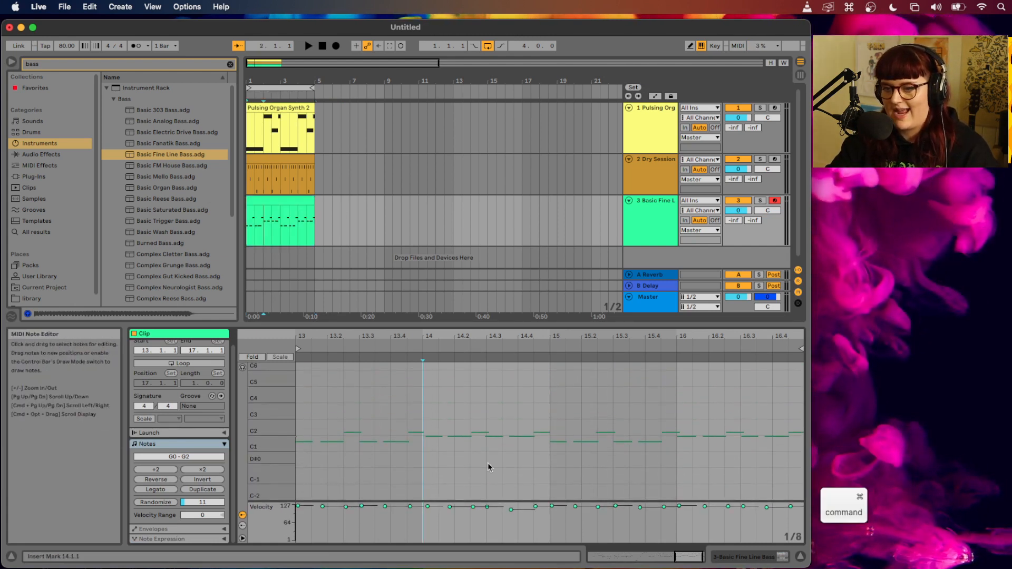
key("super+a")
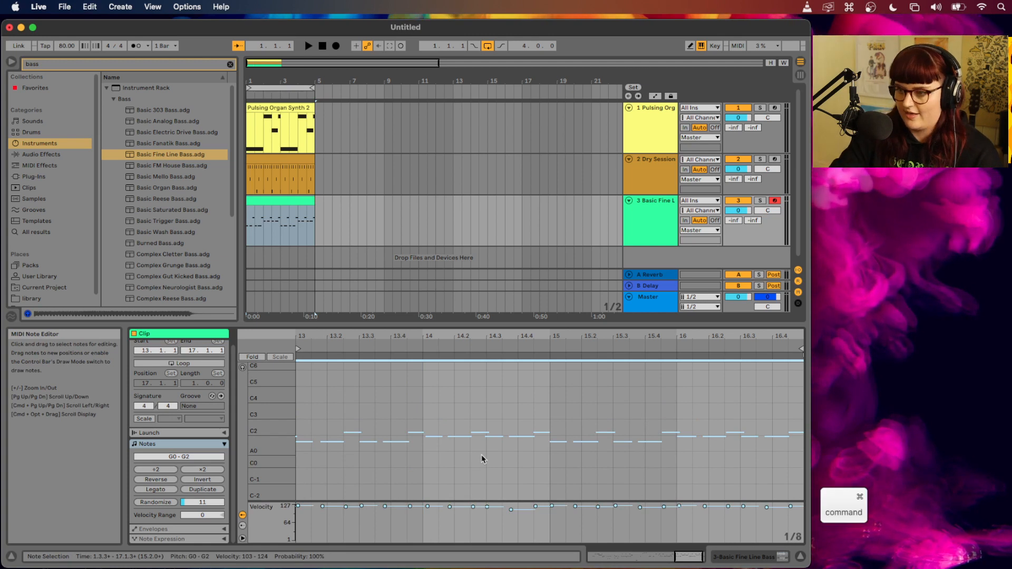
key("super+u")
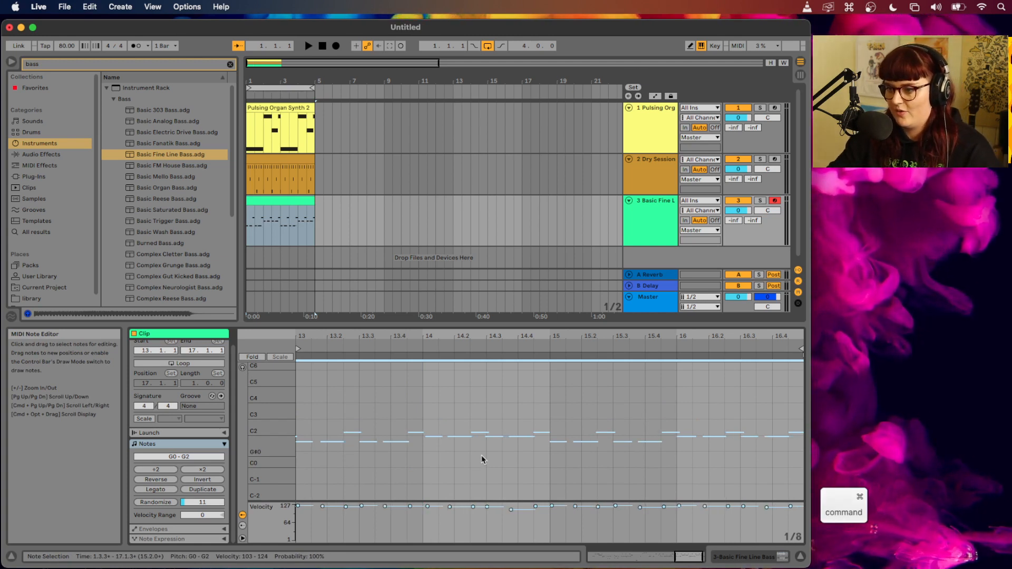
Quantize the selected notes in the bass clip to 1/16 and play back the result
right_click(583, 443)
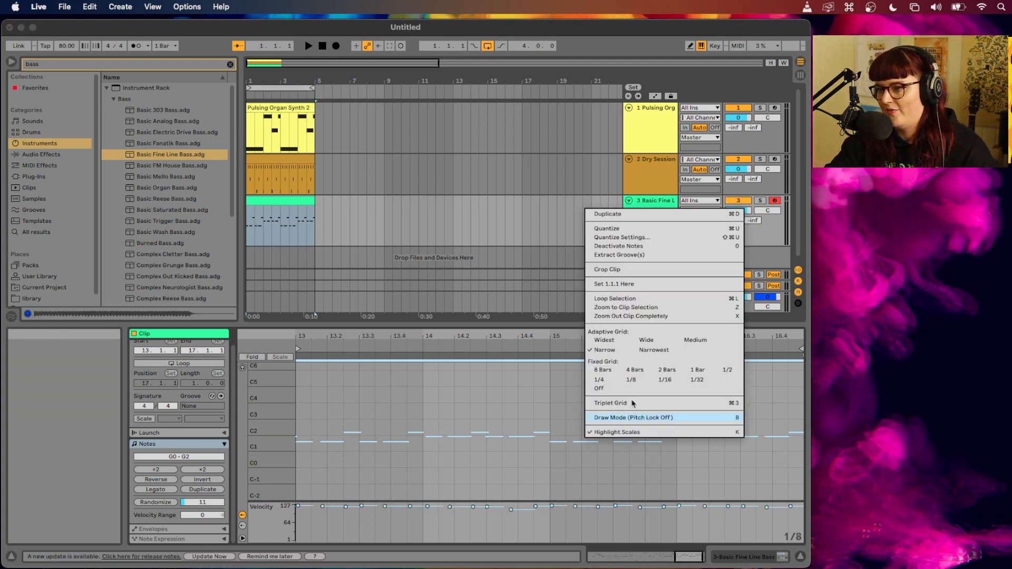
left_click(642, 237)
left_click(437, 277)
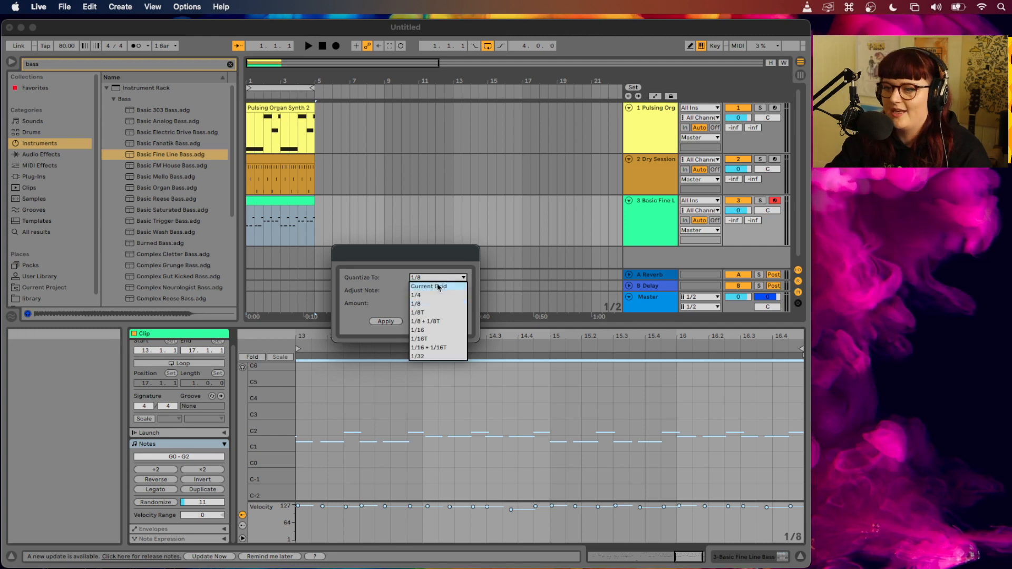
left_click(432, 331)
left_click(385, 322)
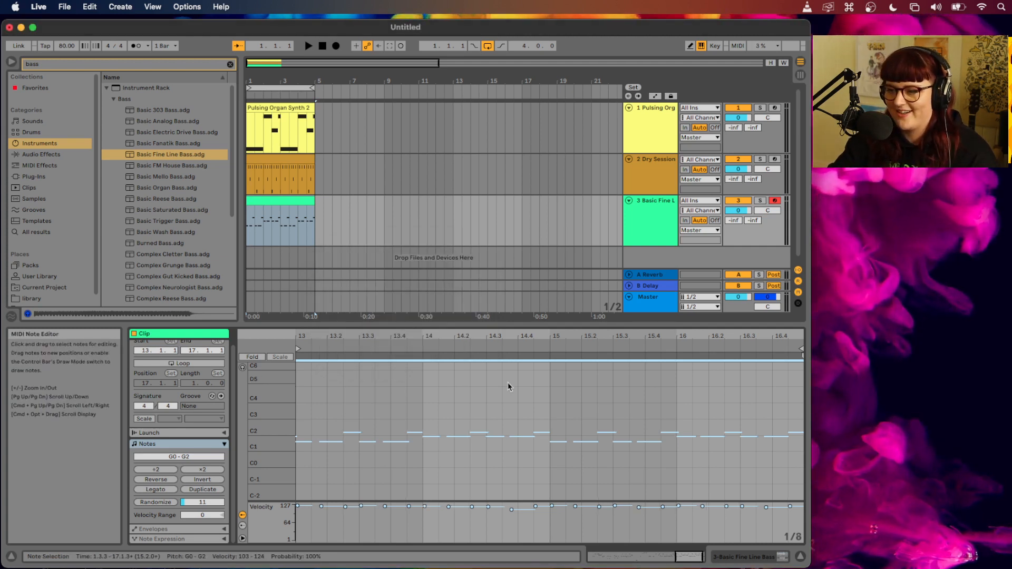
key("space")
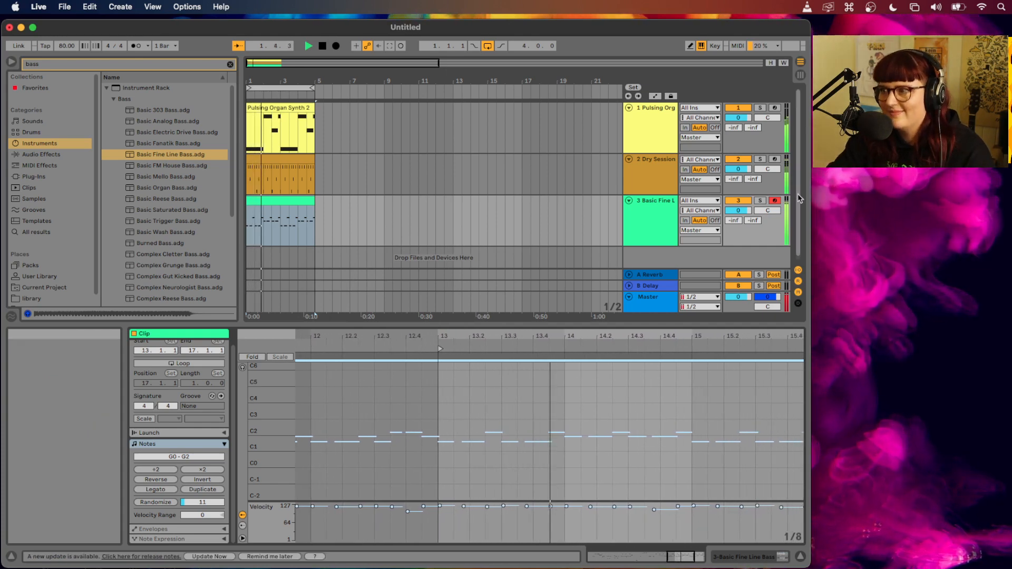
key("space")
Set the Basic Fine Line Bass track's volume to about -11 dB in the Session mixer during playback, and return to the arrangement
left_click(800, 78)
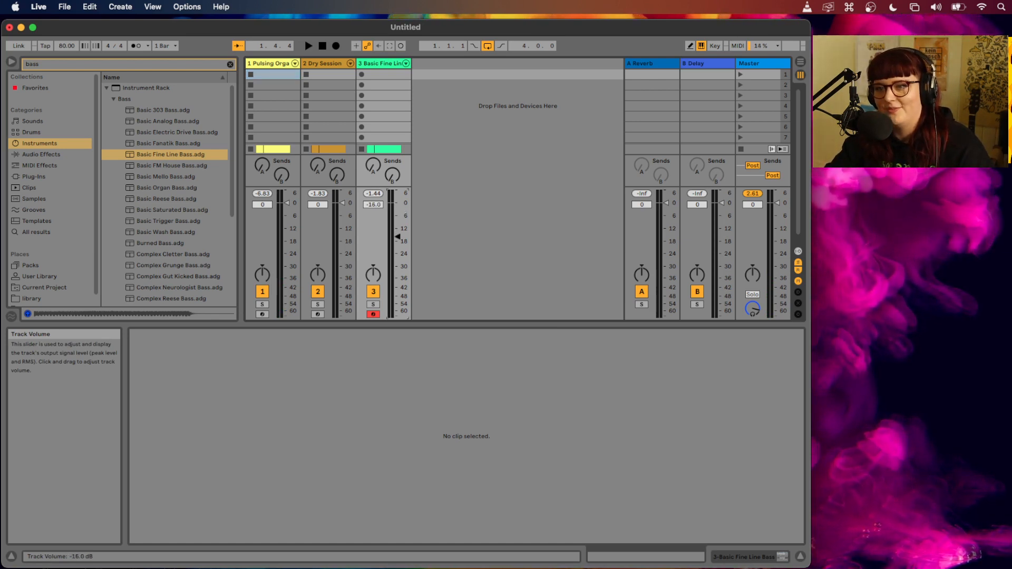
key("space")
left_click_drag(399, 237, 399, 229)
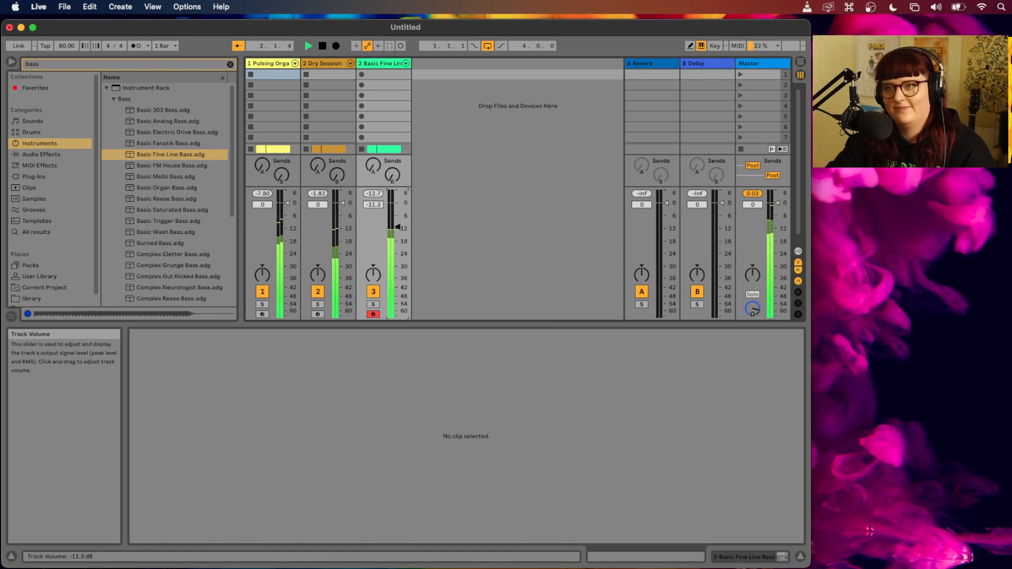
key("Tab")
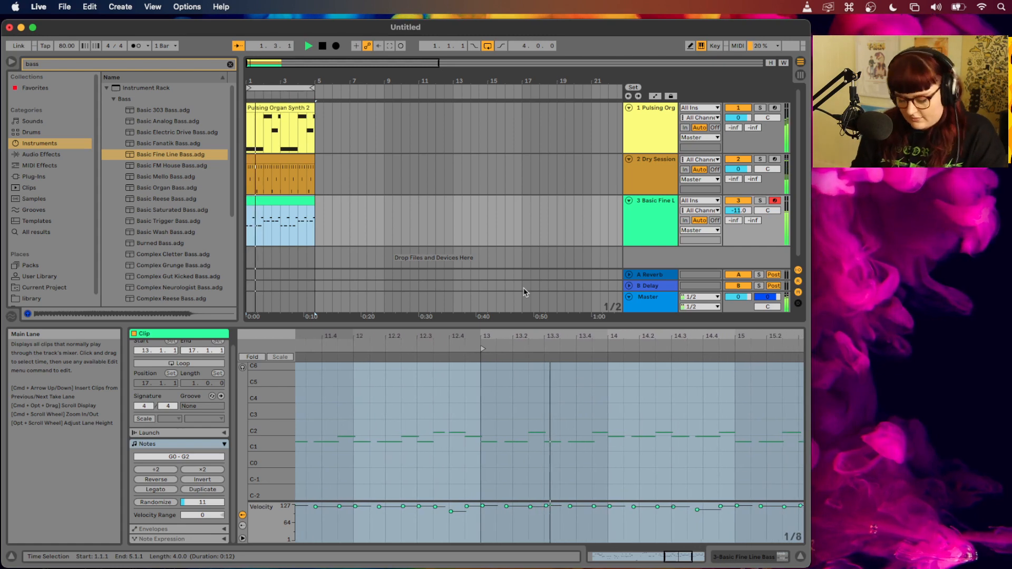
key("space")
Switch off looping for the arrangement and enlarge the track area above the clip editor
left_click(454, 187)
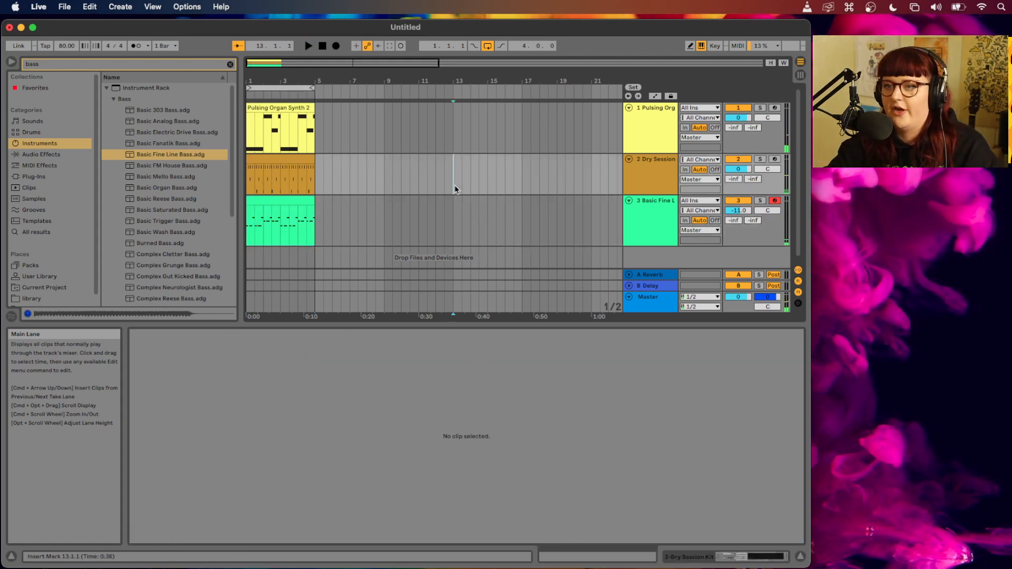
left_click(300, 86)
key("space")
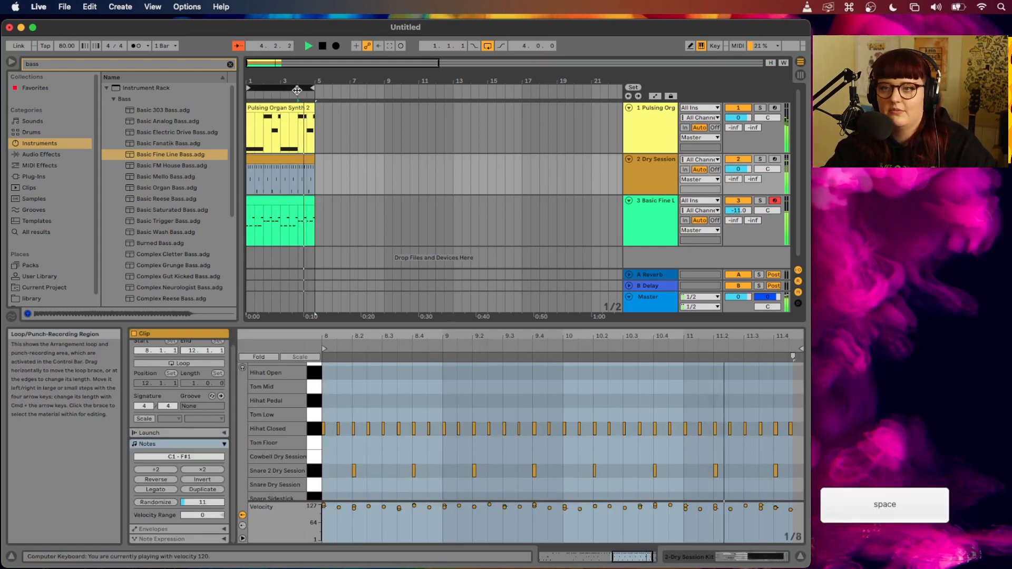
key("super+a")
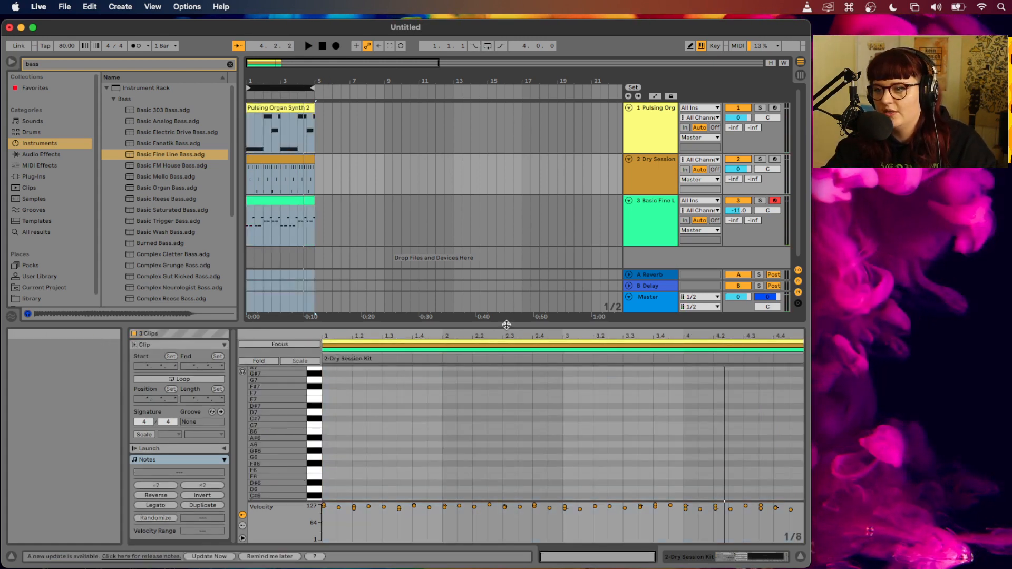
left_click_drag(501, 324, 504, 413)
left_click(384, 187)
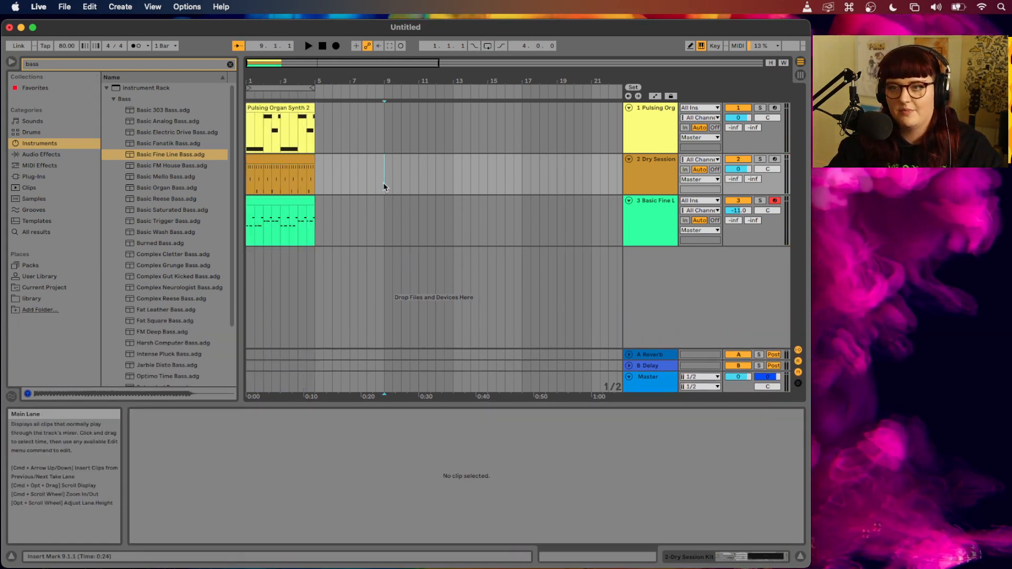
Duplicate the drum clip once, and move the bass clip to start at bar 3 with a duplicate following it
left_click(292, 158)
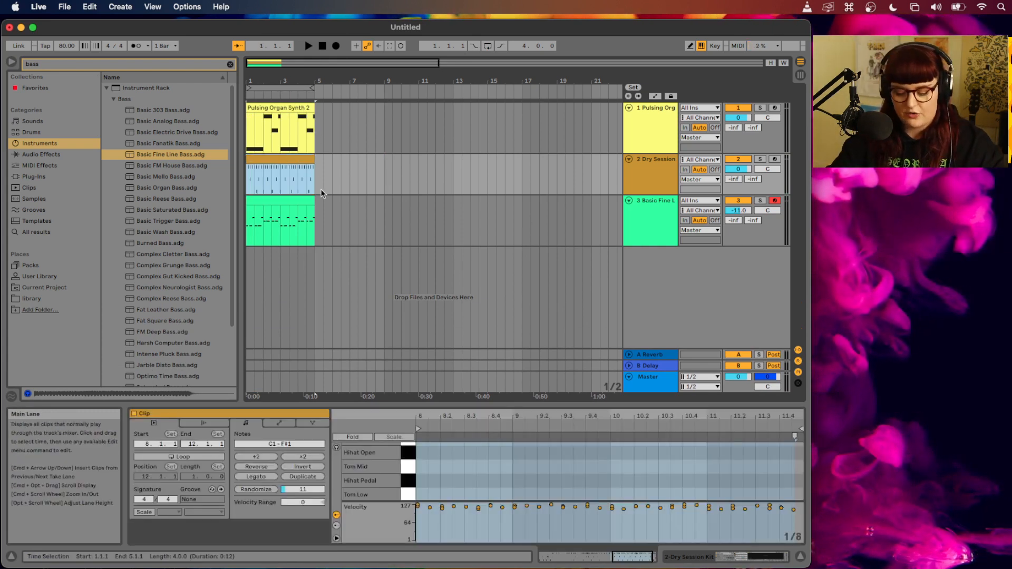
key("super+d")
left_click_drag(299, 207, 342, 200)
key("super+d")
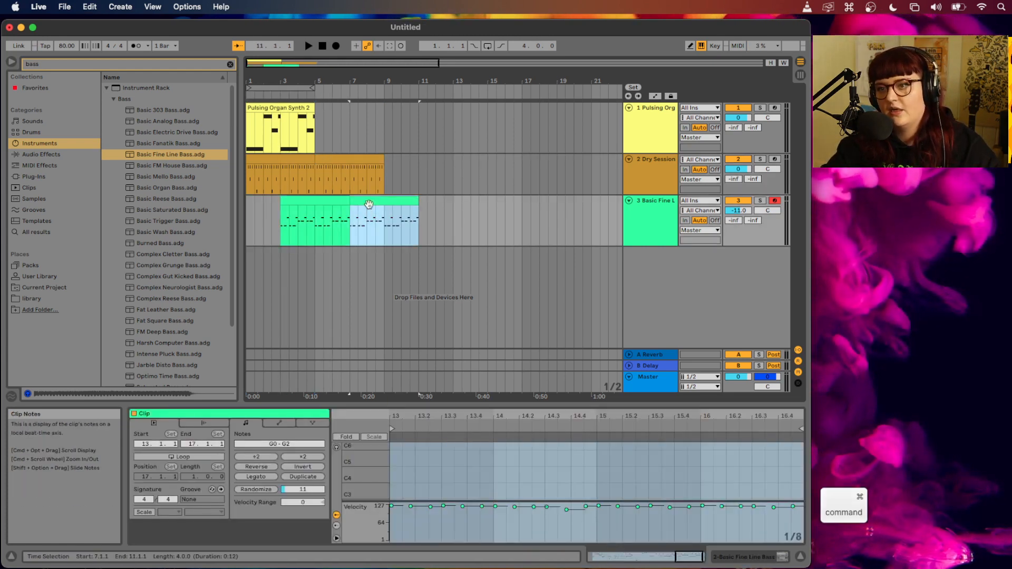
Duplicate the Pulsing Organ Synth 2 clip twice and the second drum clip once, extending both parts to bar 13
left_click(300, 104)
key("super+d")
key("super+d")
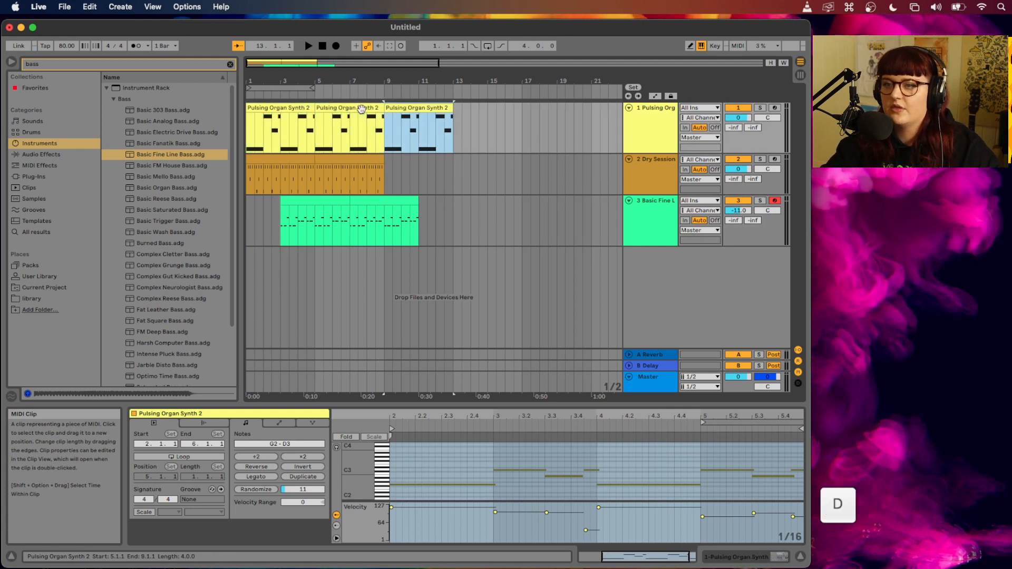
left_click(361, 161)
key("super+d")
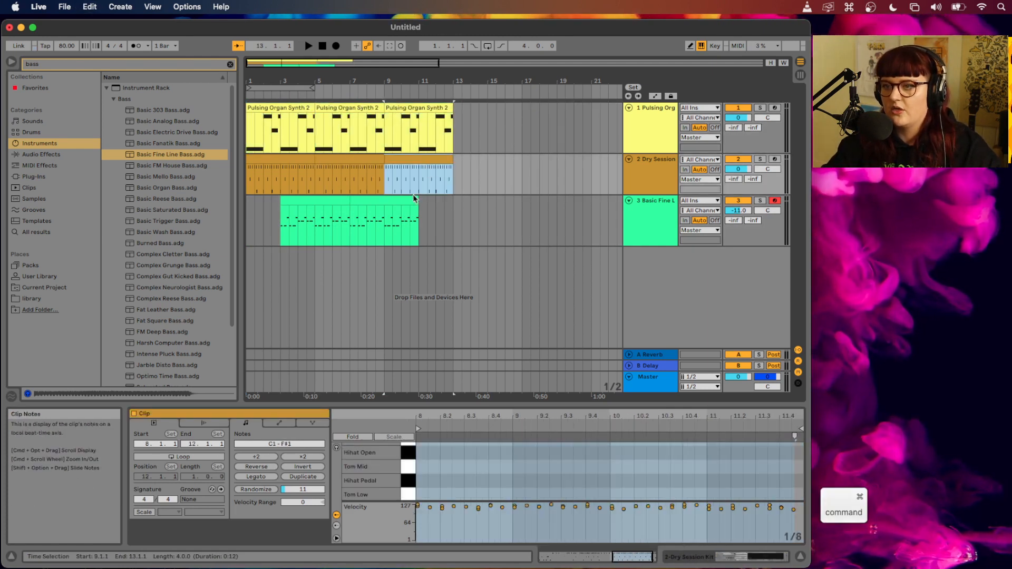
Duplicate the Basic Fine Line Bass track and delete the copy's first clip, leaving only the one starting at bar 7
left_click(401, 201)
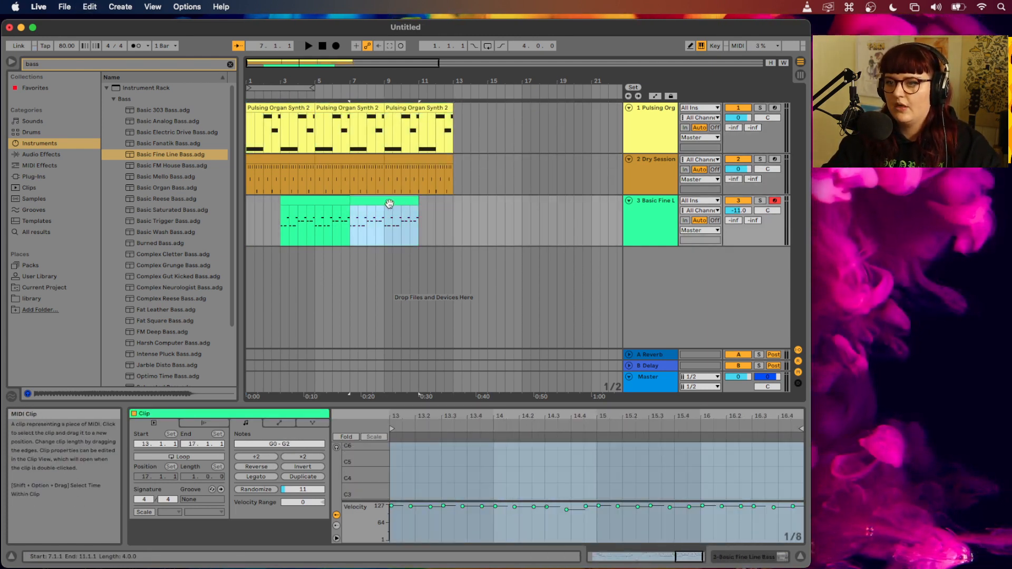
left_click(659, 211)
right_click(659, 212)
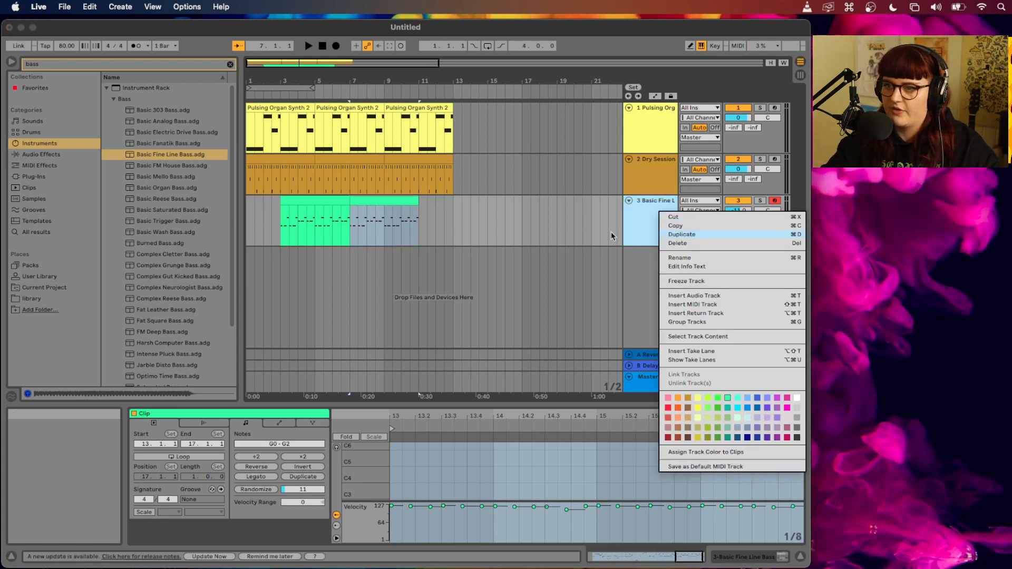
key("Return")
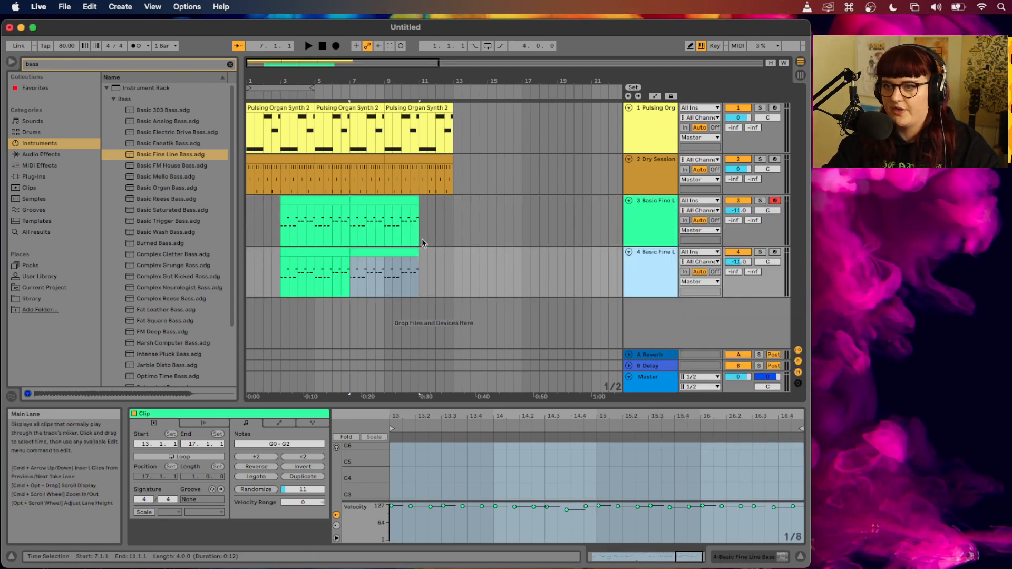
right_click(667, 229)
left_click(553, 219)
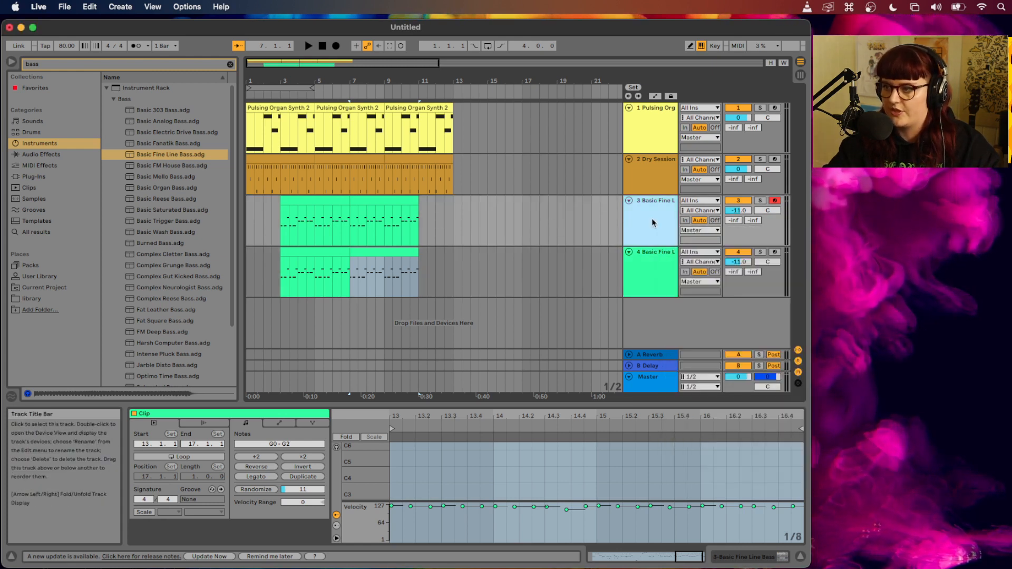
left_click(338, 256)
key("Delete")
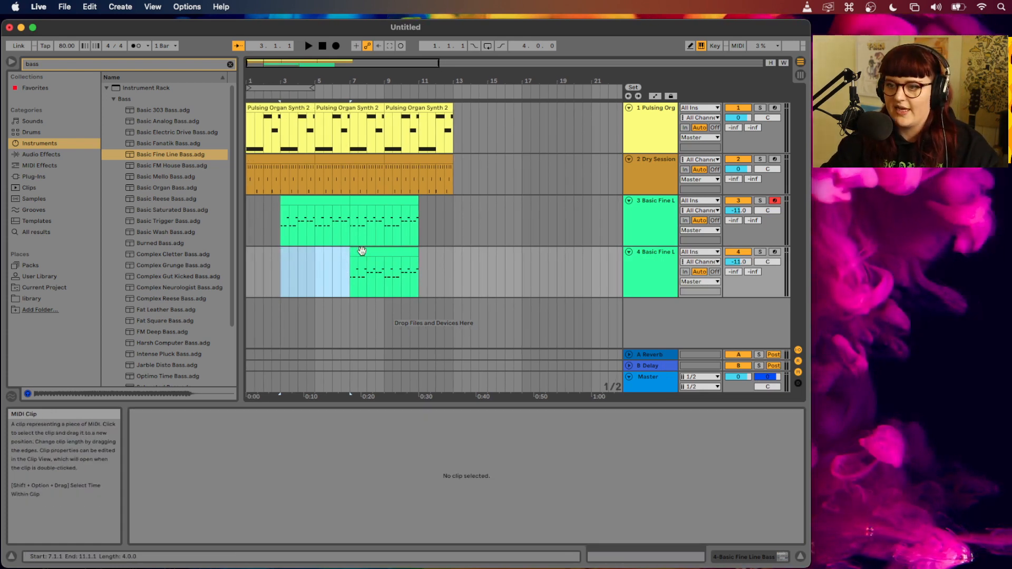
Transpose all notes of the duplicated track's bass clip up one octave, to the range G1 to G3
left_click(361, 251)
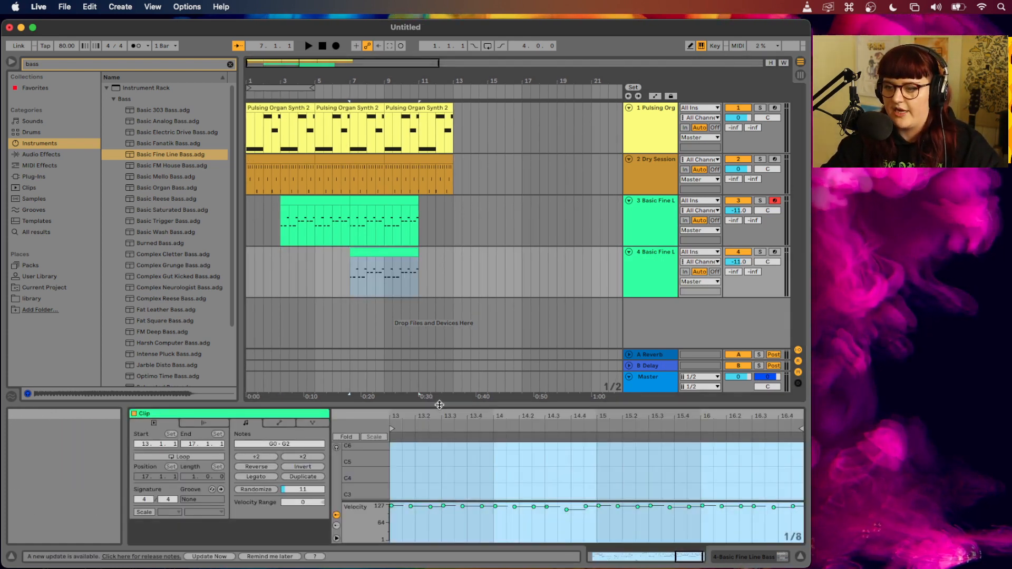
left_click_drag(439, 404, 439, 168)
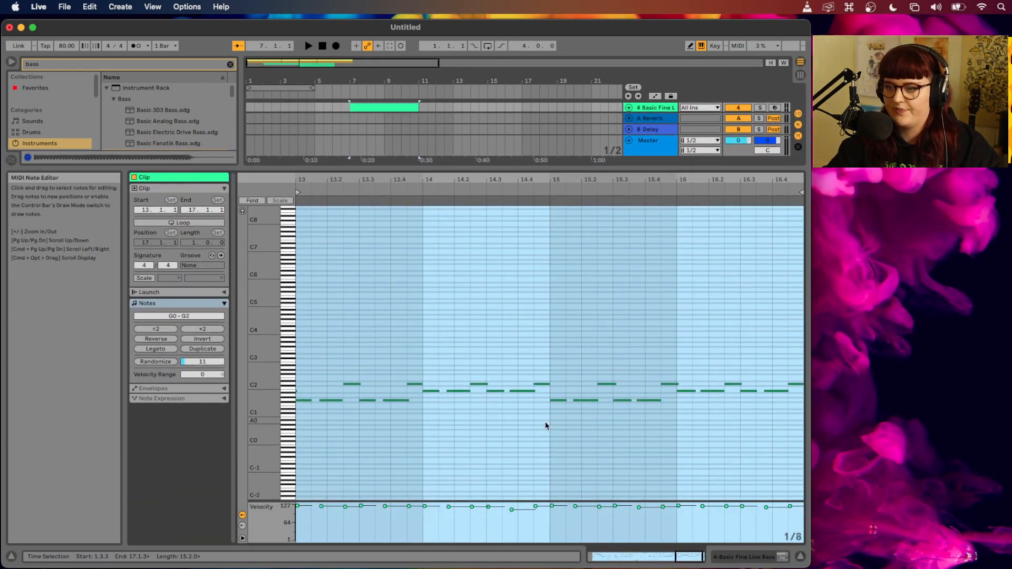
key("super+a")
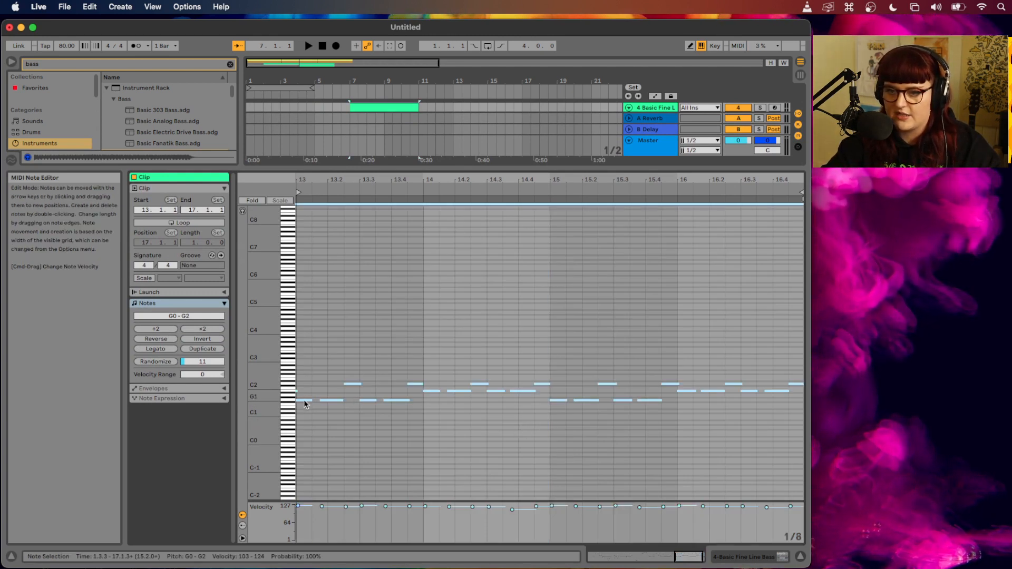
left_click_drag(303, 400, 308, 373)
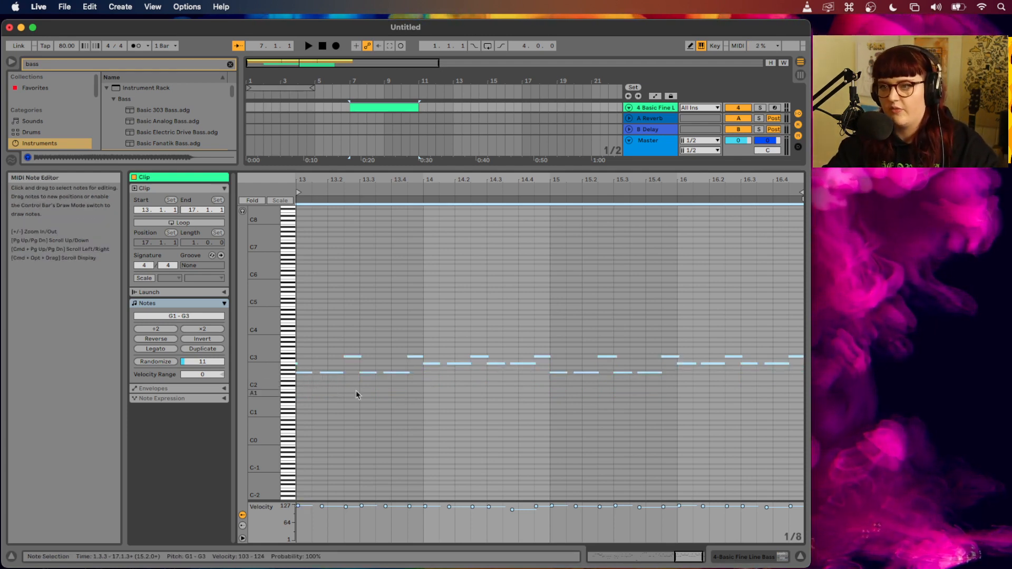
left_click_drag(518, 171, 503, 424)
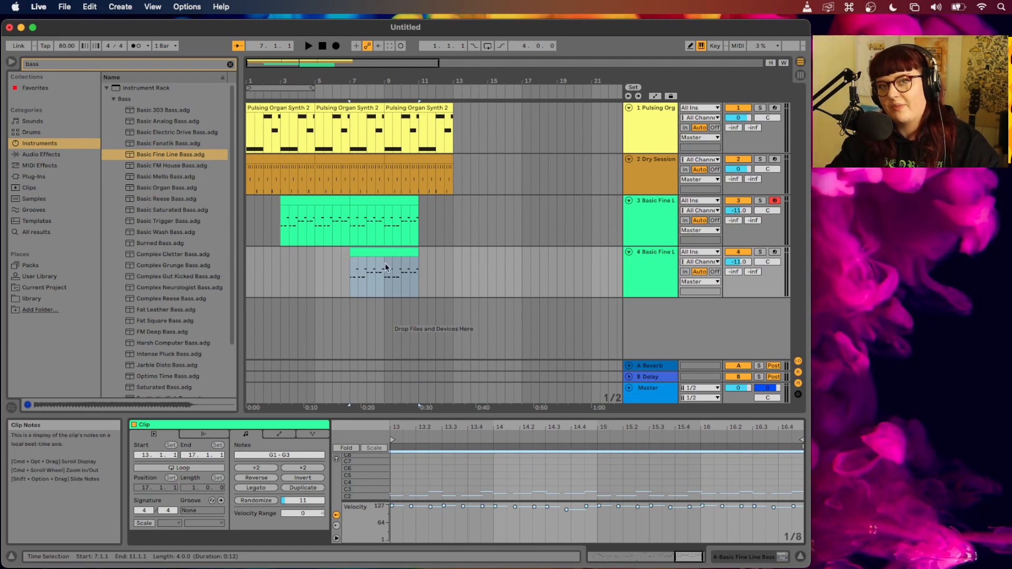
Try starting the octave-up bass clip at bar 5, and move it back to bar 7
left_click(290, 268)
left_click(248, 270)
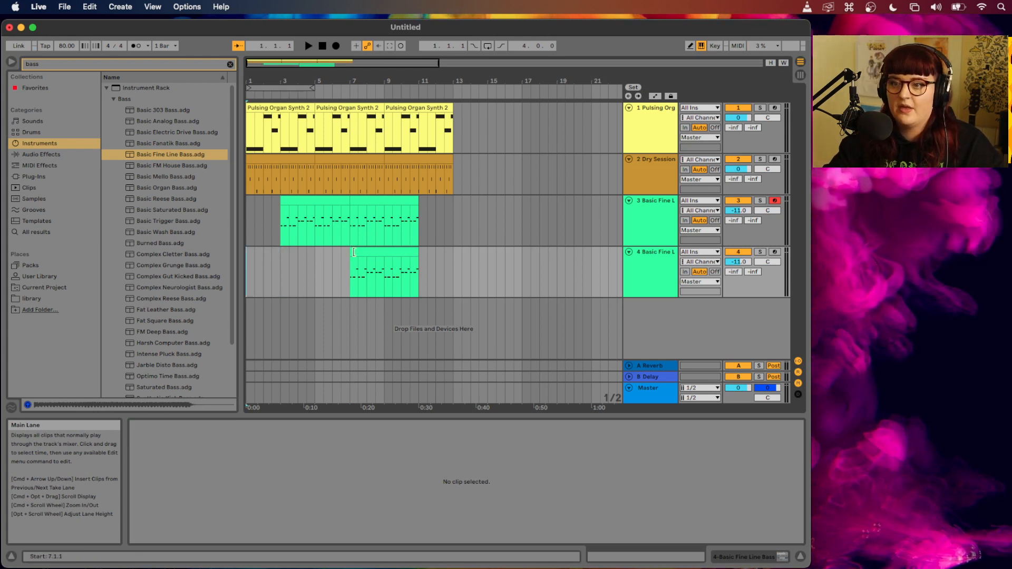
left_click_drag(377, 251, 342, 252)
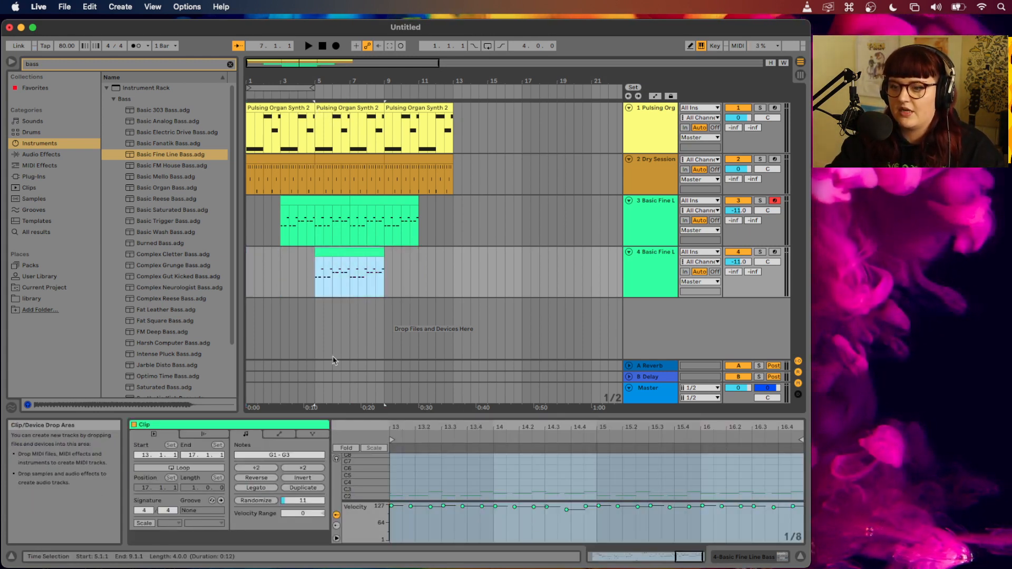
left_click_drag(364, 254, 398, 255)
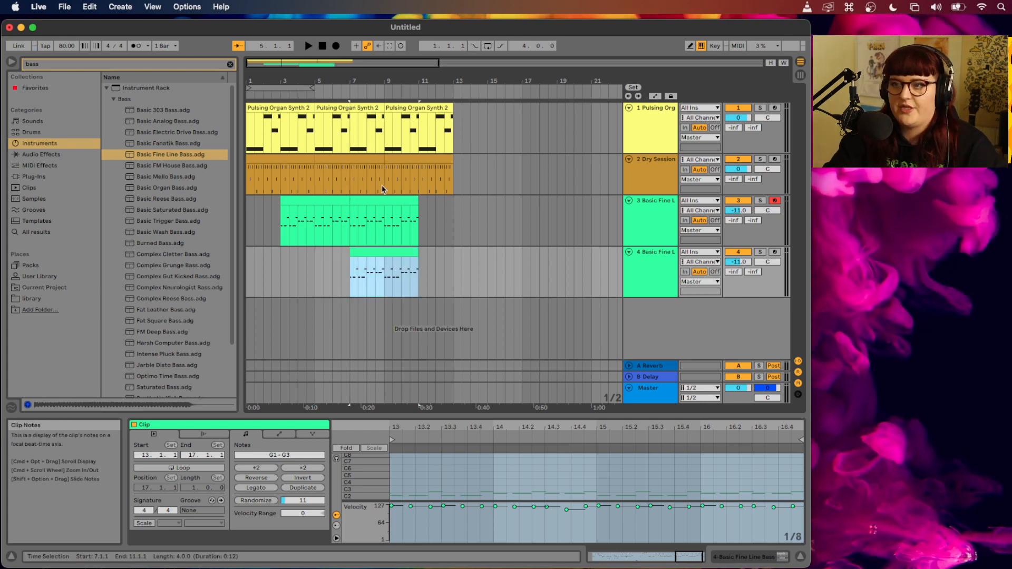
Play the arrangement from bar 1 and shorten the last drum clip to end at bar 11
left_click(248, 232)
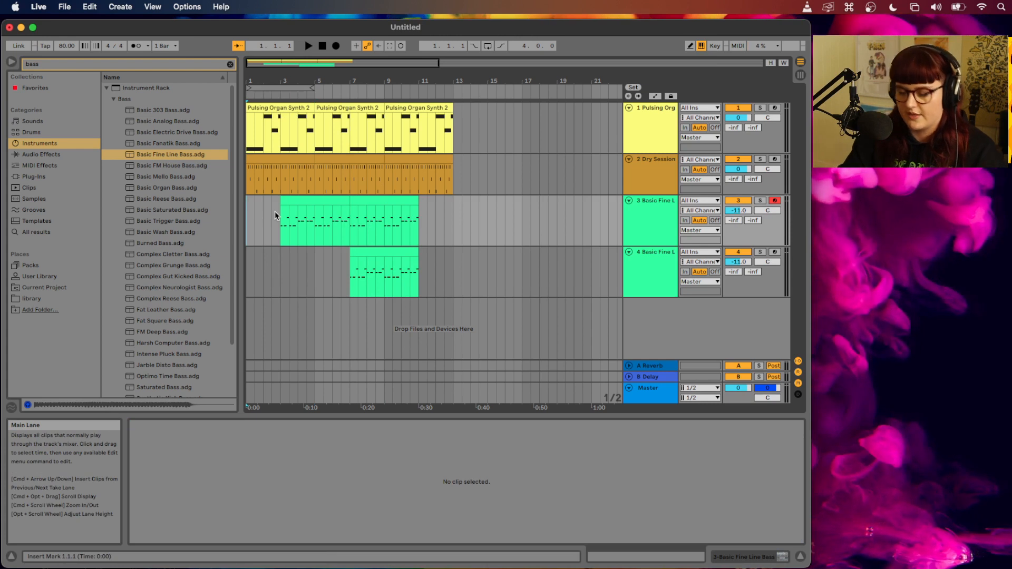
key("space")
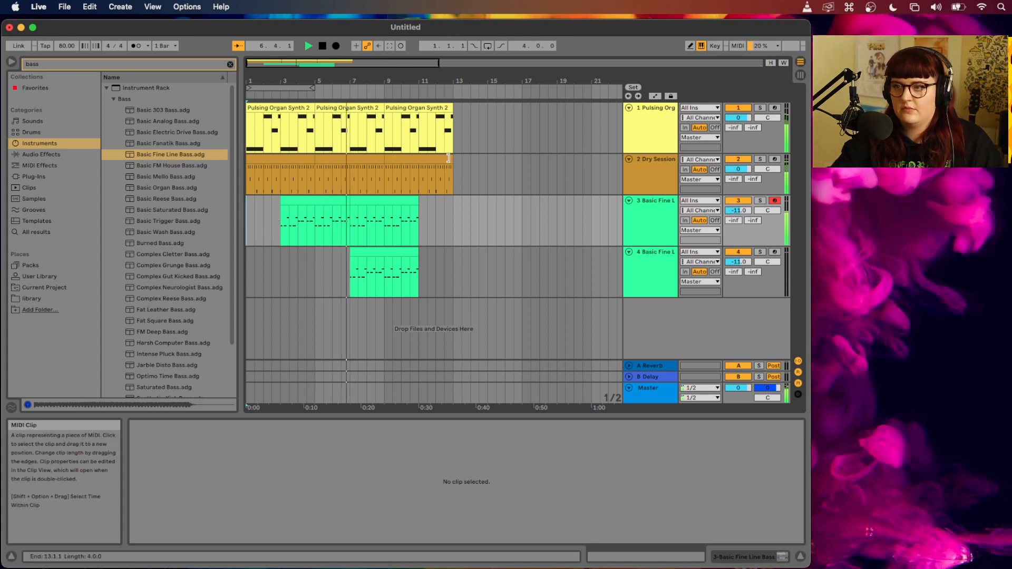
left_click_drag(448, 157, 419, 158)
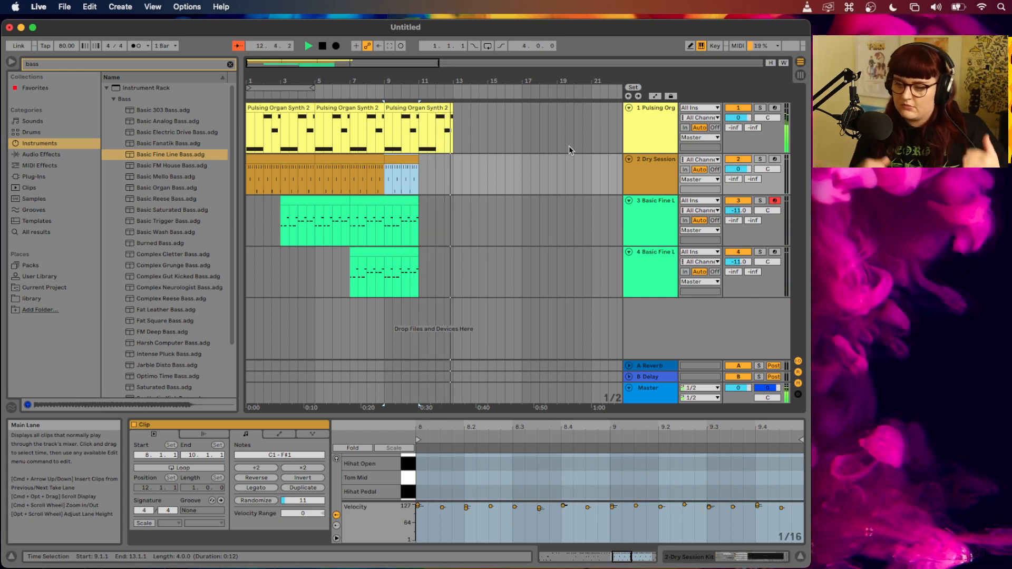
key("space")
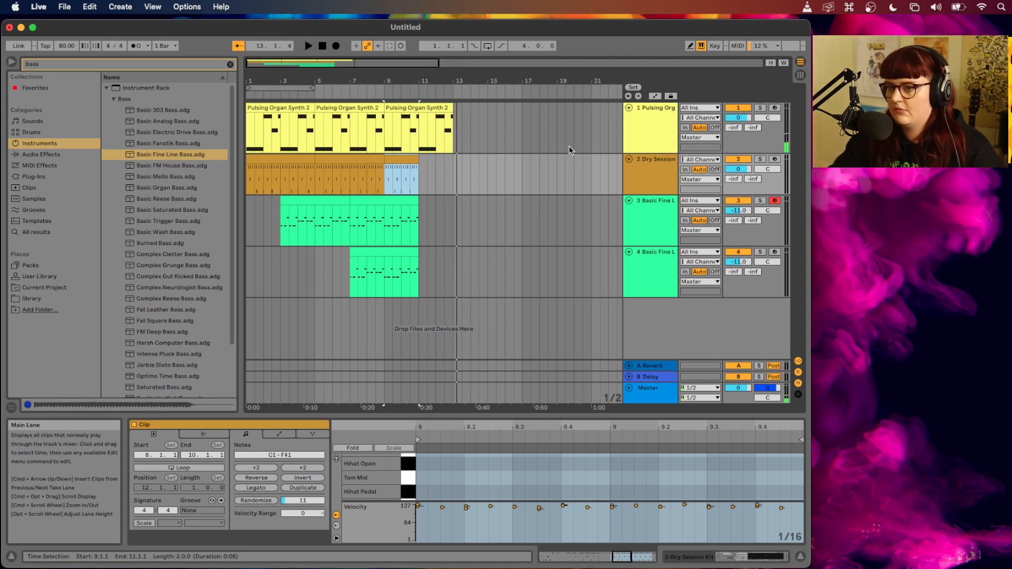
left_click(667, 228)
left_click(652, 274, "shift")
left_click(369, 236)
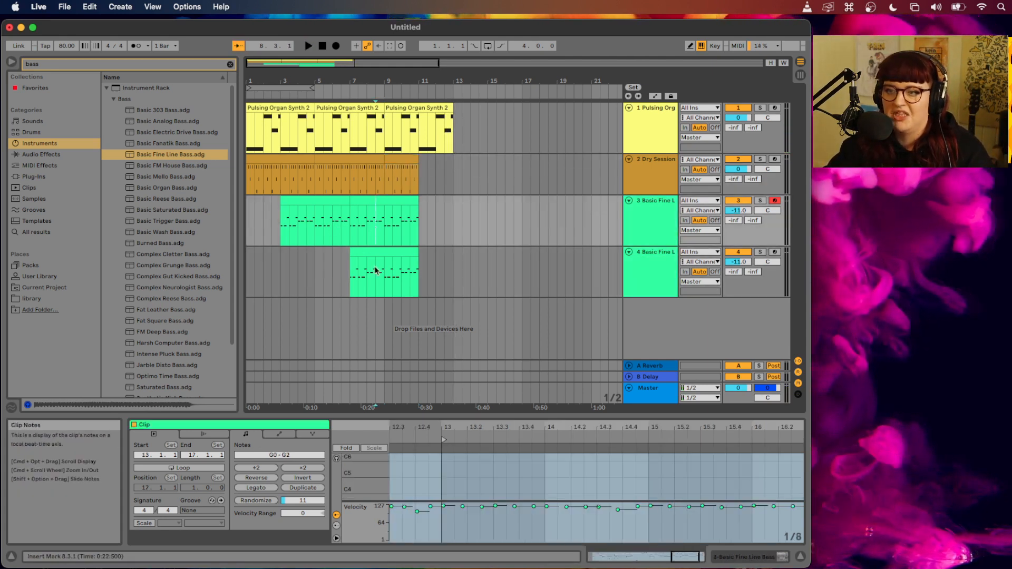
left_click(377, 270)
left_click(407, 254)
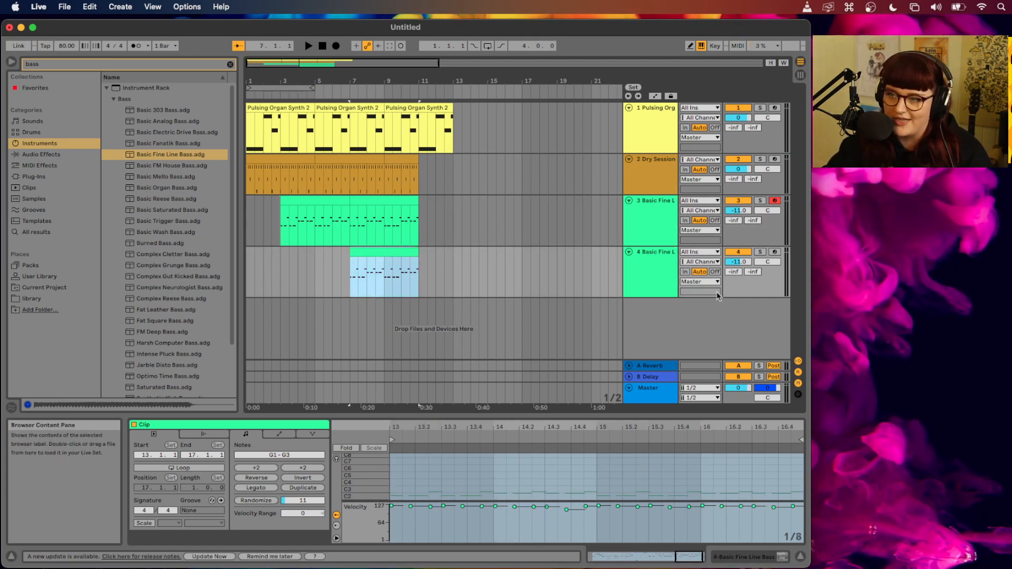
scroll(211, 263, "down", 1)
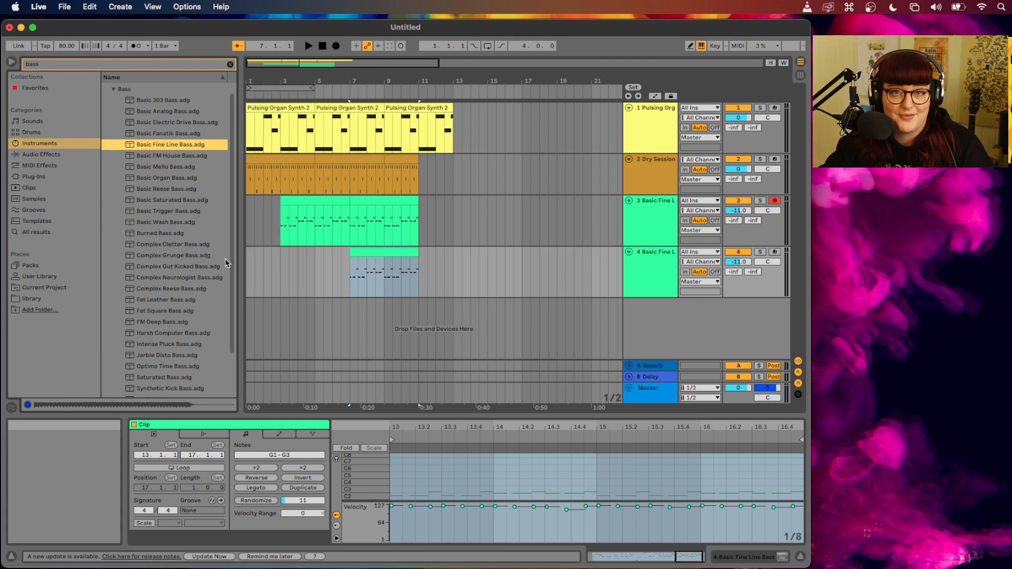
Audition the Instrument Rack bass presets from Complex Cletter Bass to Jarbie Disto Bass, then return to Harsh Computer Bass
left_click(183, 246)
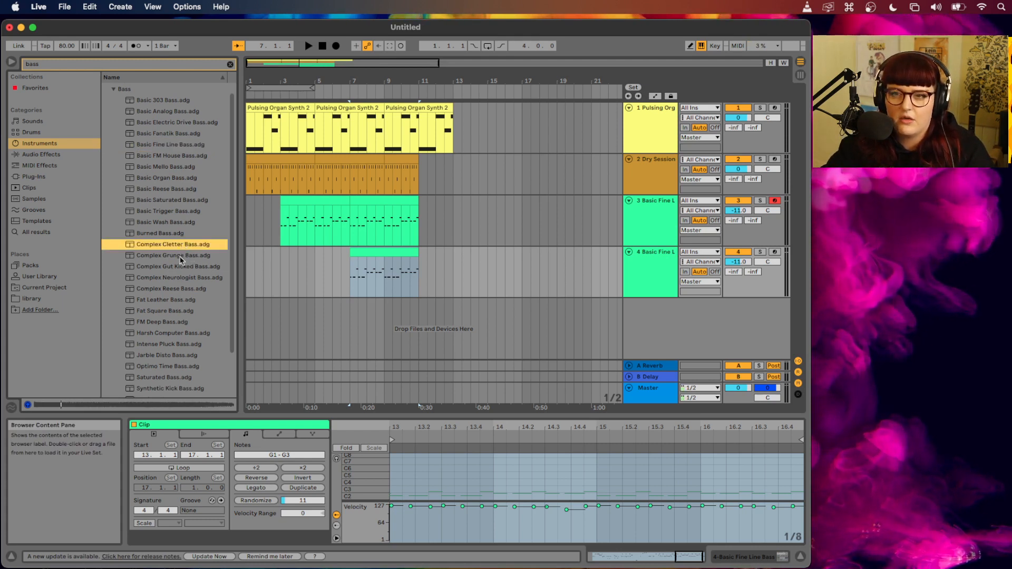
left_click(181, 256)
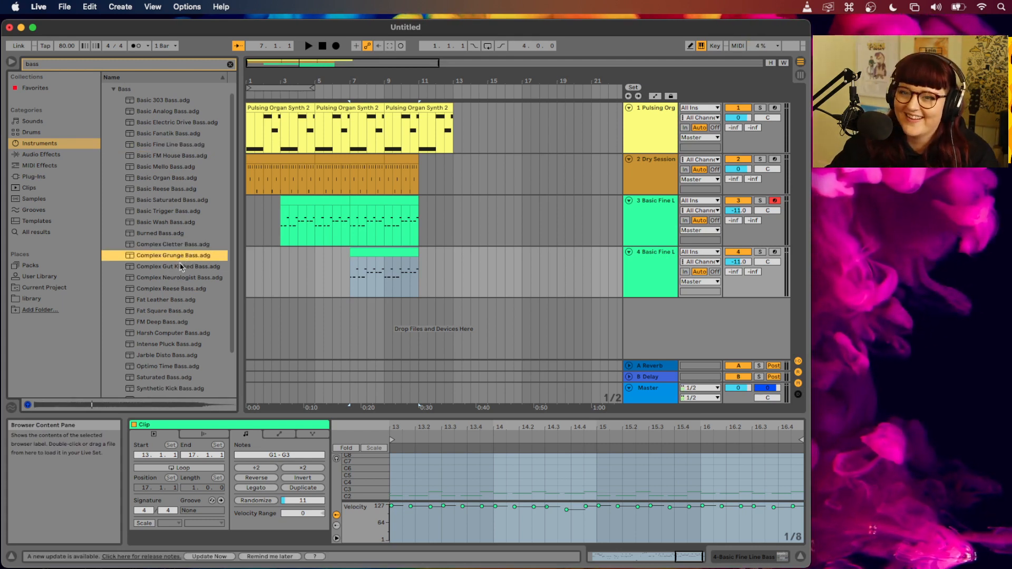
left_click(182, 267)
left_click(199, 278)
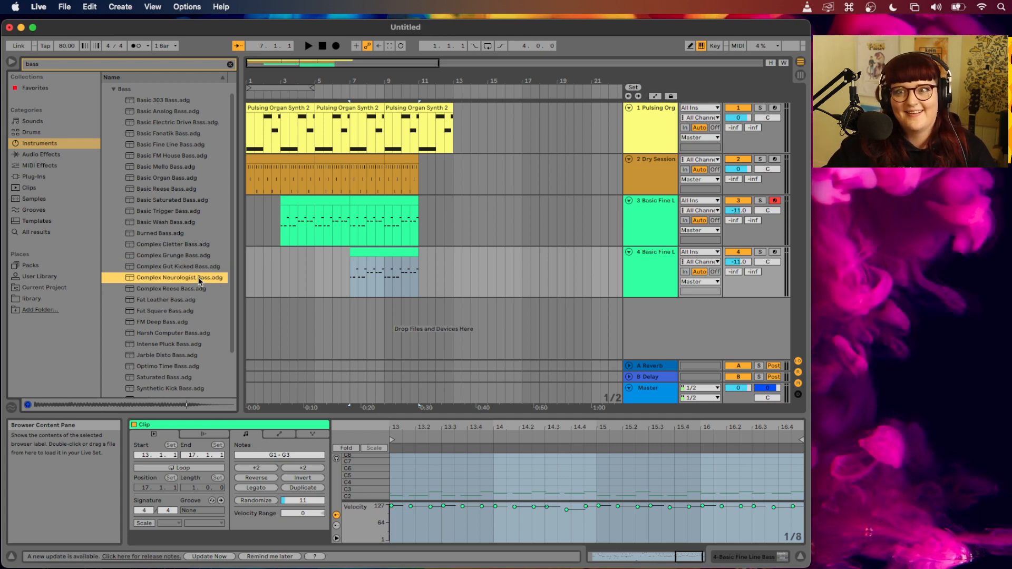
left_click(194, 312)
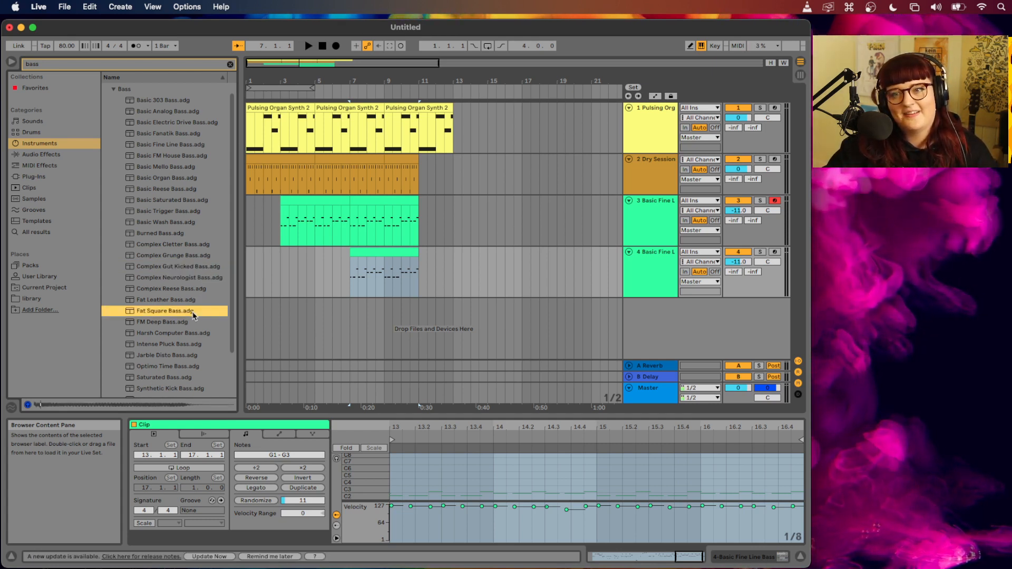
left_click(194, 322)
scroll(195, 280, "down", 3)
left_click(196, 281)
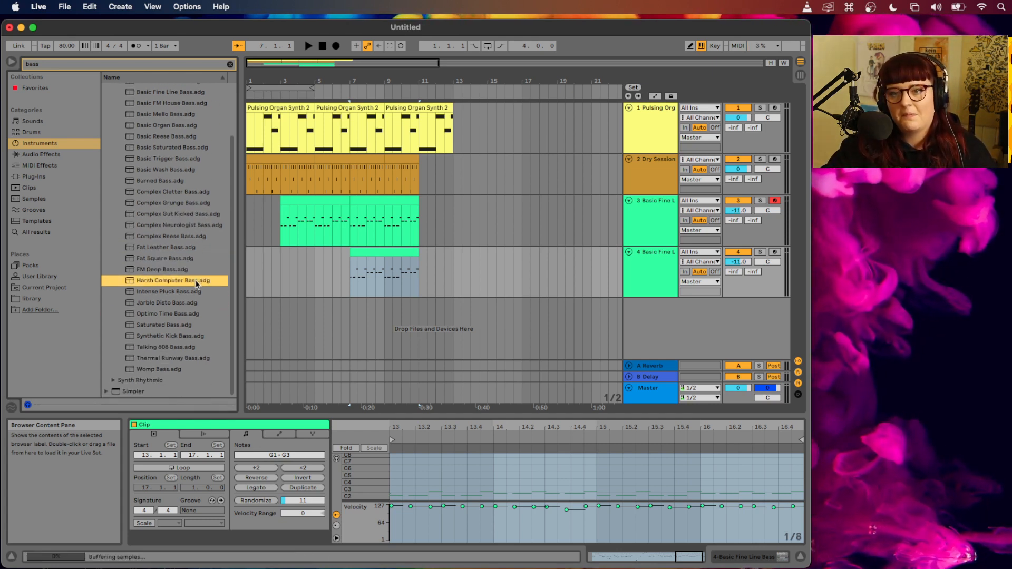
left_click(195, 292)
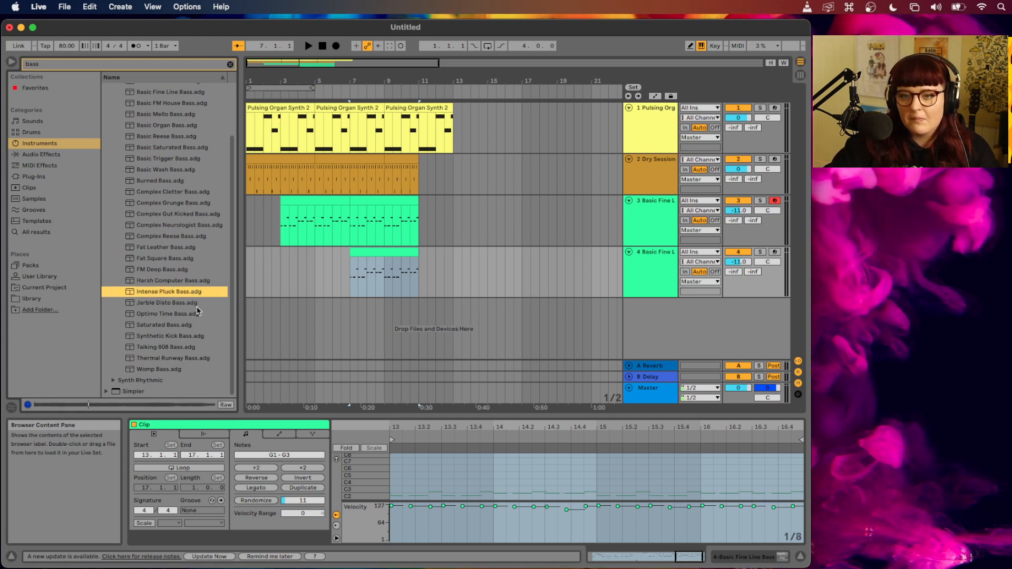
left_click(199, 303)
left_click(202, 282)
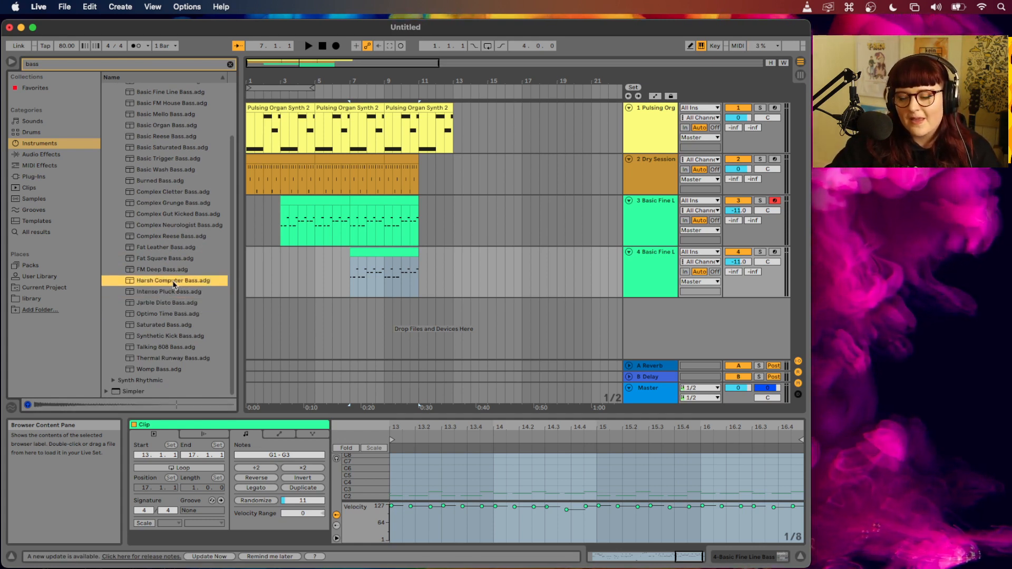
Replace the instrument on the octave-up bass track with Harsh Computer Bass and play the arrangement from bar 5
left_click_drag(170, 285, 653, 278)
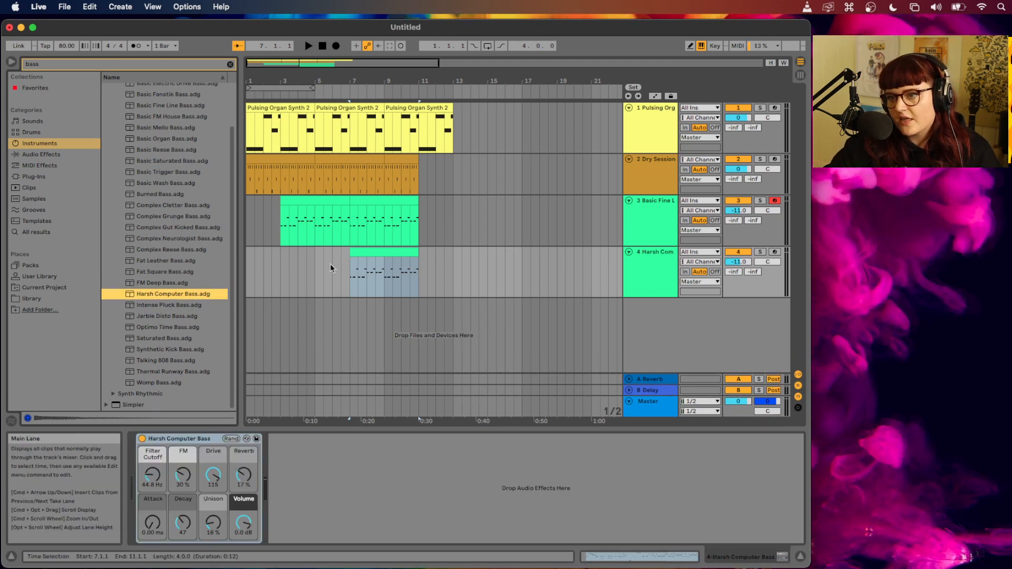
left_click(314, 252)
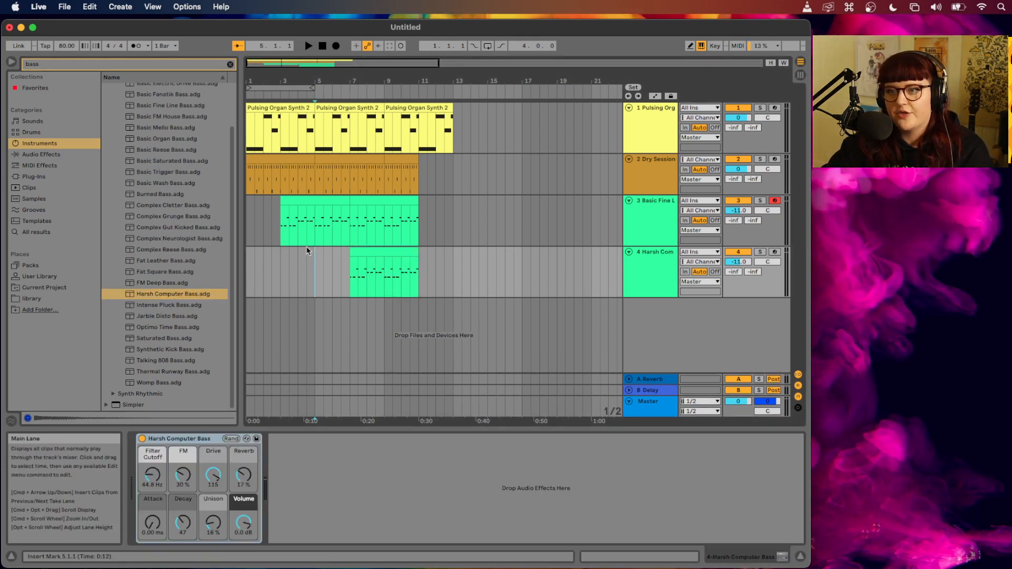
key("space")
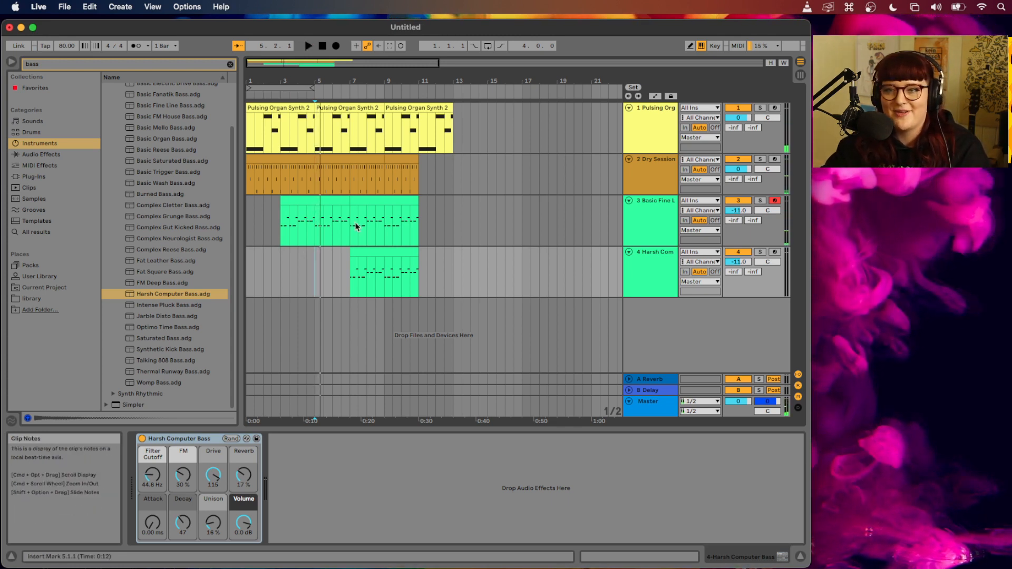
key("space")
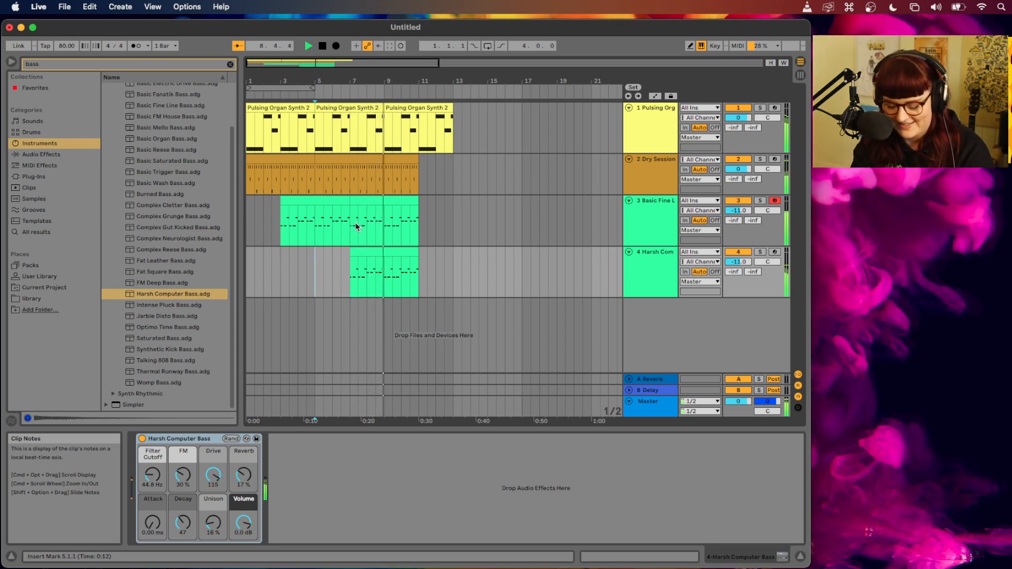
key("space")
Audition further bass presets, including Synthetic Kick, Womp and the Simpler basses from 8 Bass to Muugy Bass
left_click(170, 351)
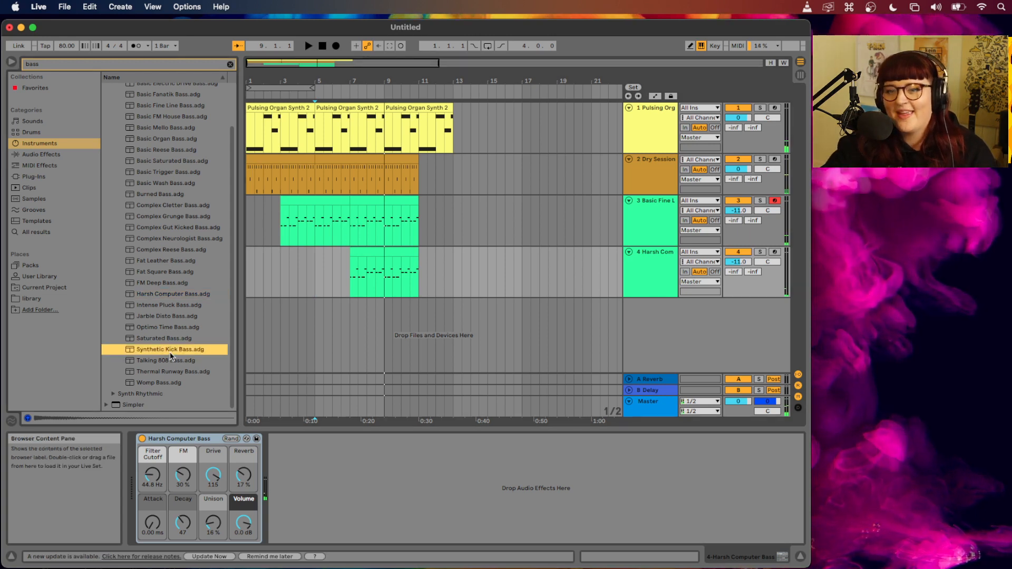
left_click(168, 370)
left_click(172, 384)
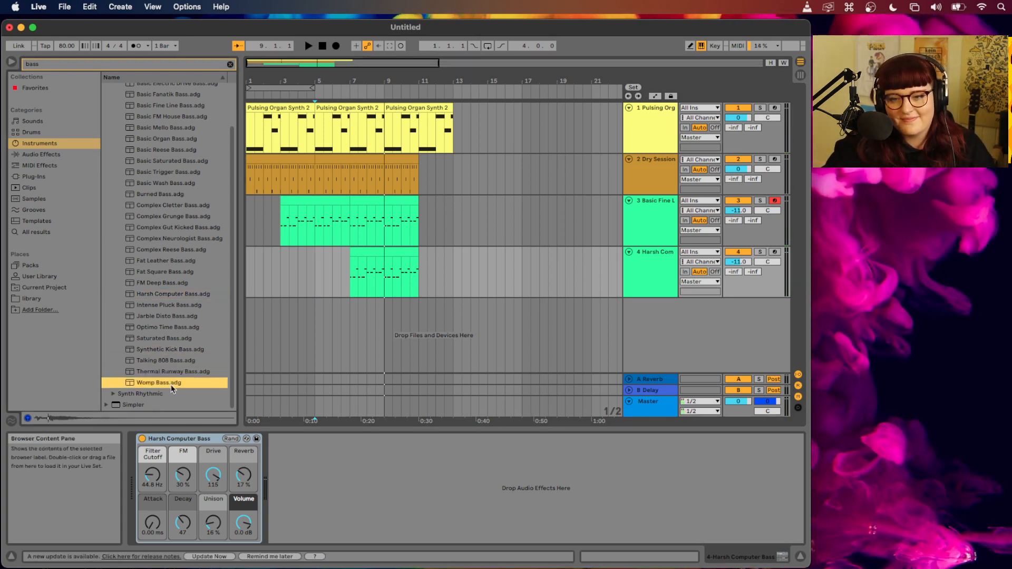
left_click(113, 394)
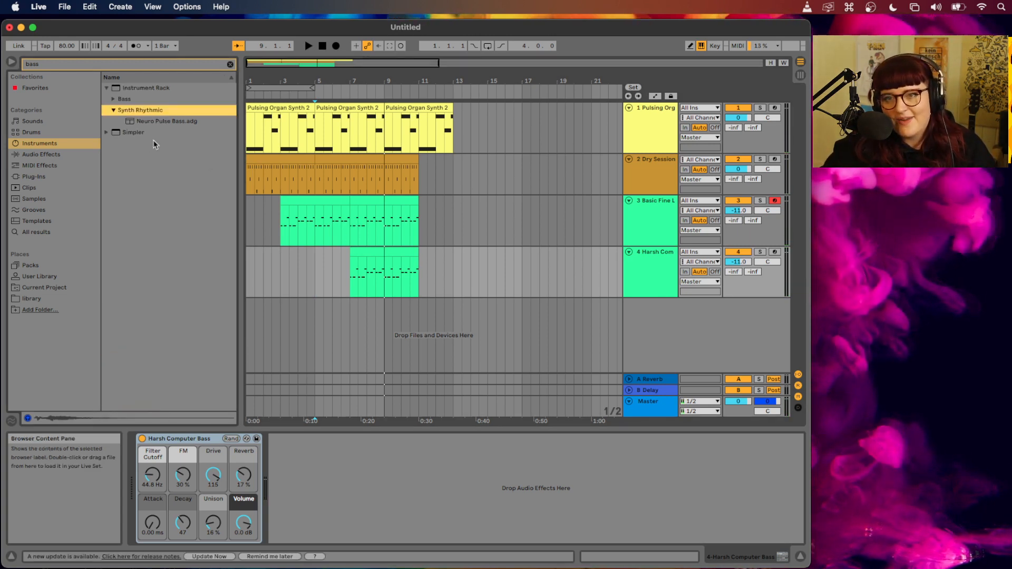
left_click(107, 132)
left_click(113, 110)
left_click(132, 121)
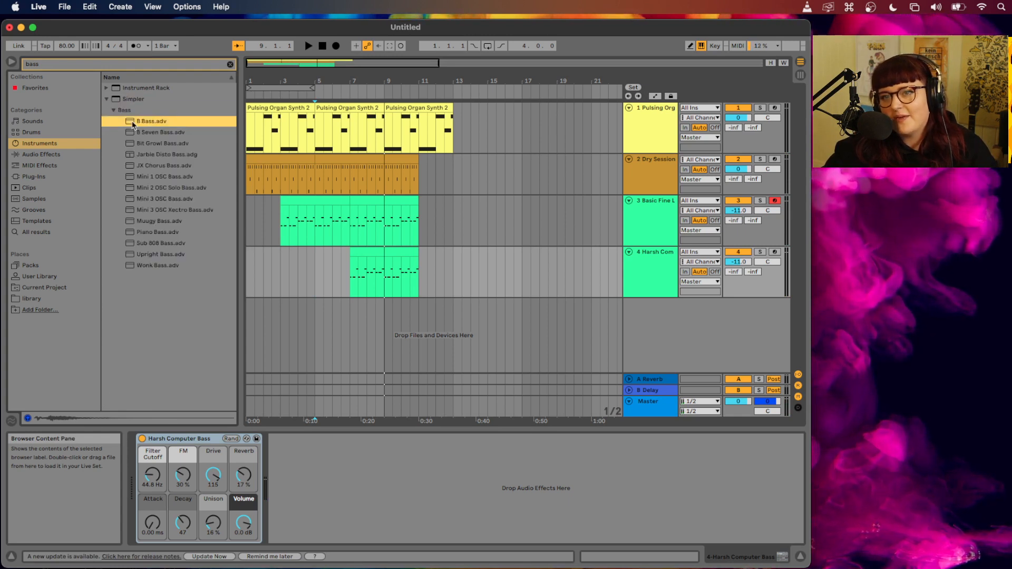
left_click(146, 134)
left_click(149, 143)
left_click(150, 155)
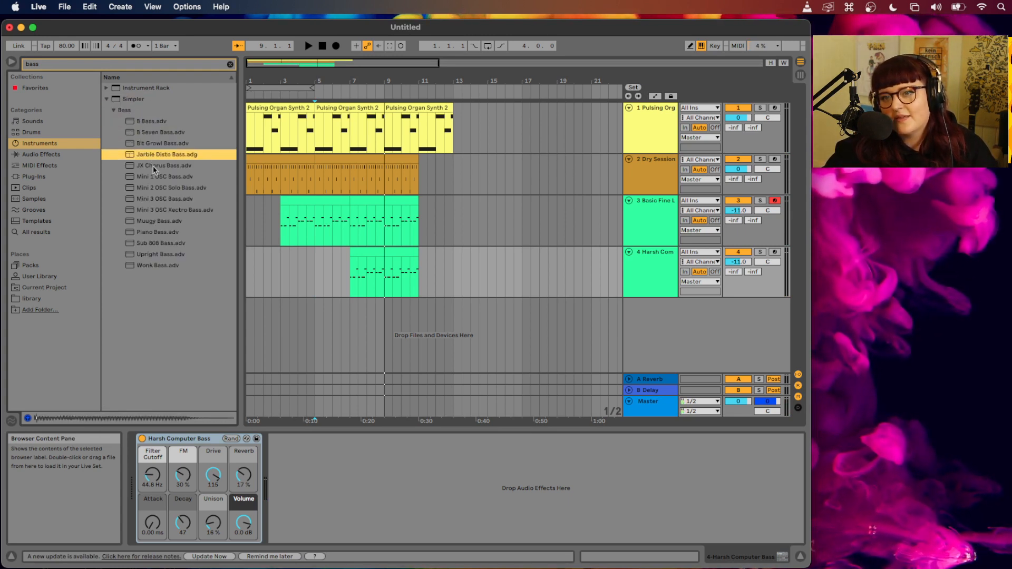
left_click(153, 178)
left_click(156, 189)
left_click(157, 222)
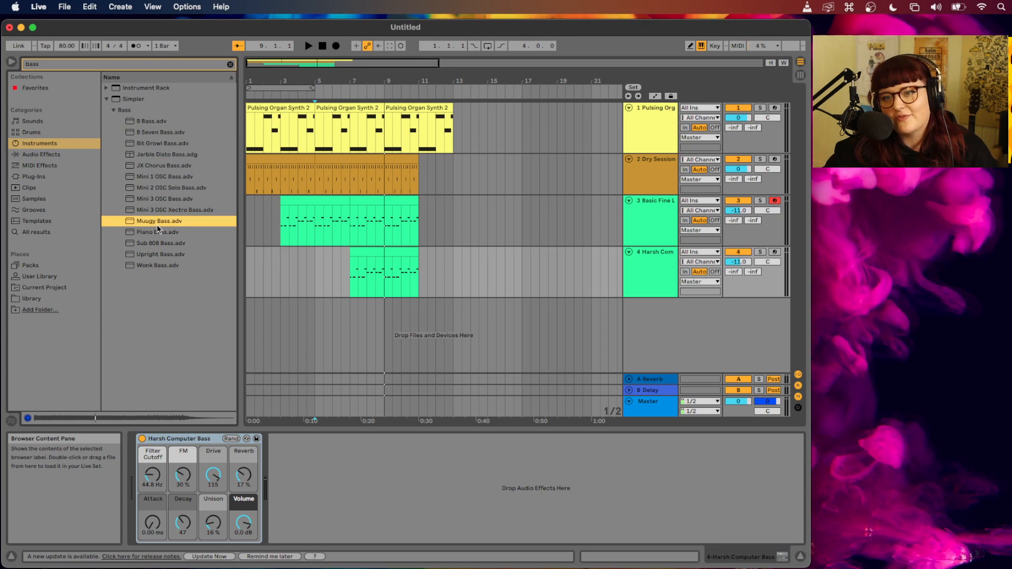
Replace the octave-up bass track's instrument with Sub 808 Bass and play the arrangement from bar 7
left_click(156, 244)
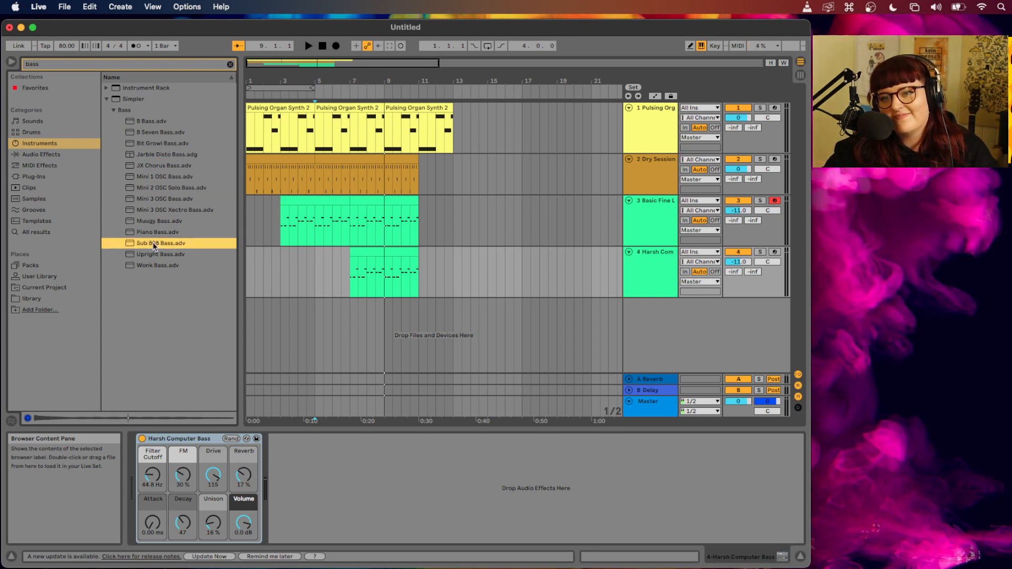
left_click_drag(642, 280, 643, 280)
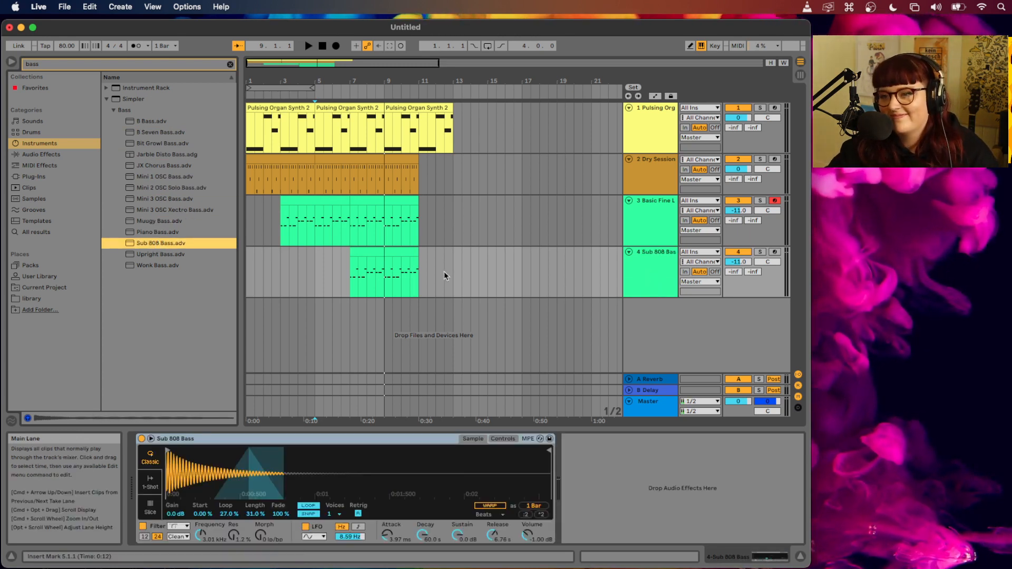
key("space")
key("space")
left_click(352, 264)
key("space")
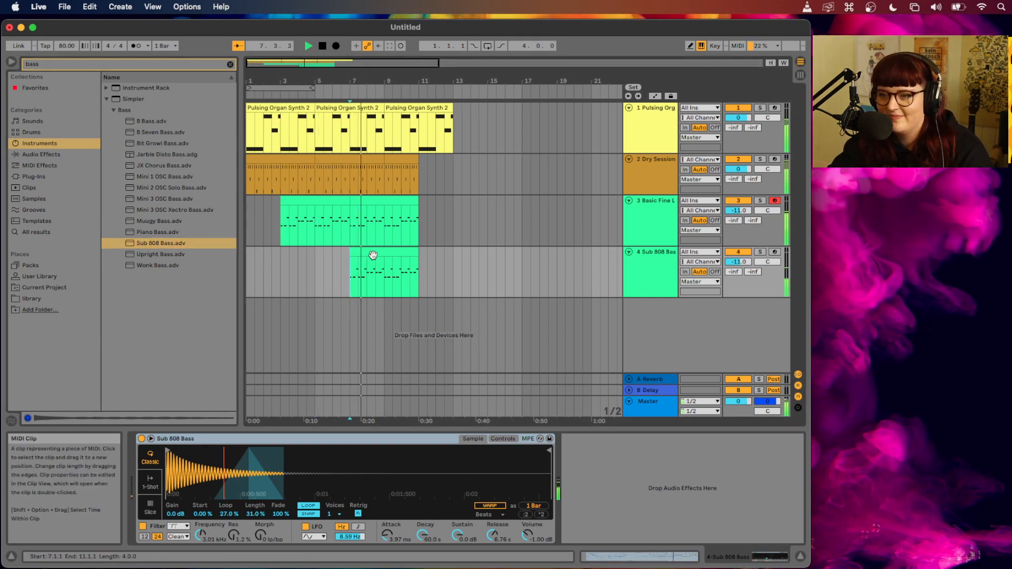
key("space")
left_click(326, 260)
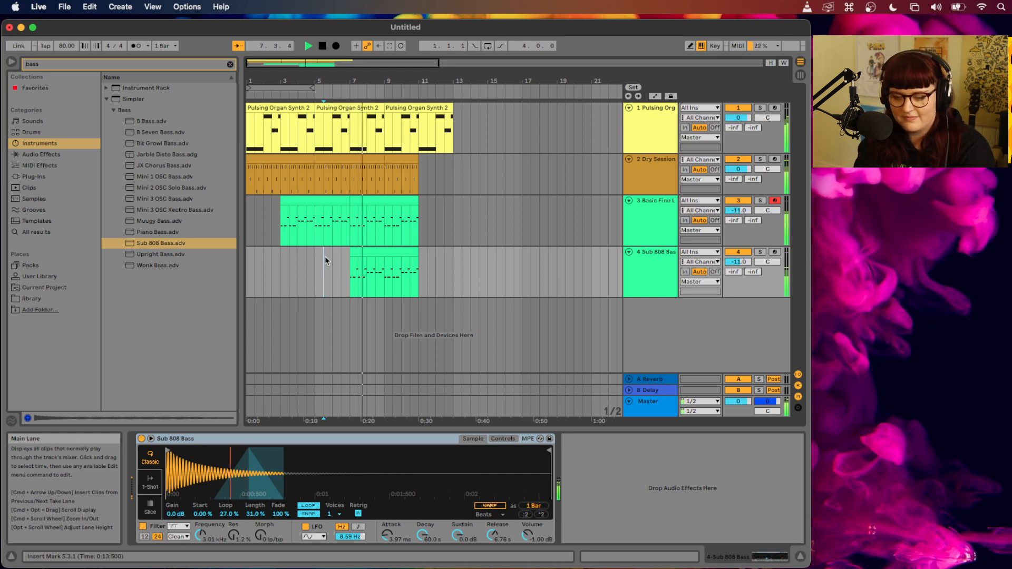
key("space")
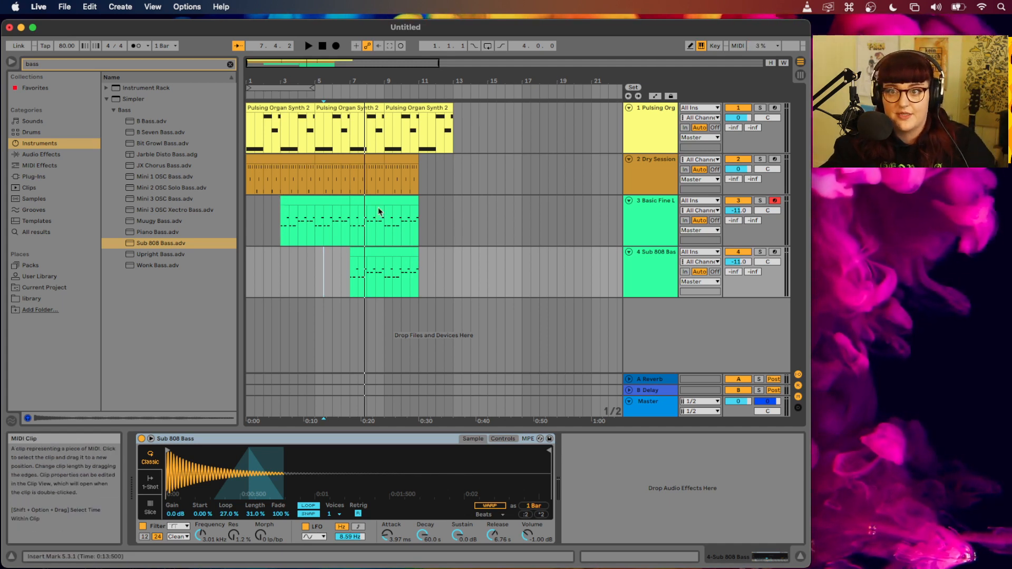
Solo the Pulsing Organ Synth track, clear the browser search and show the audio effects
left_click(761, 108)
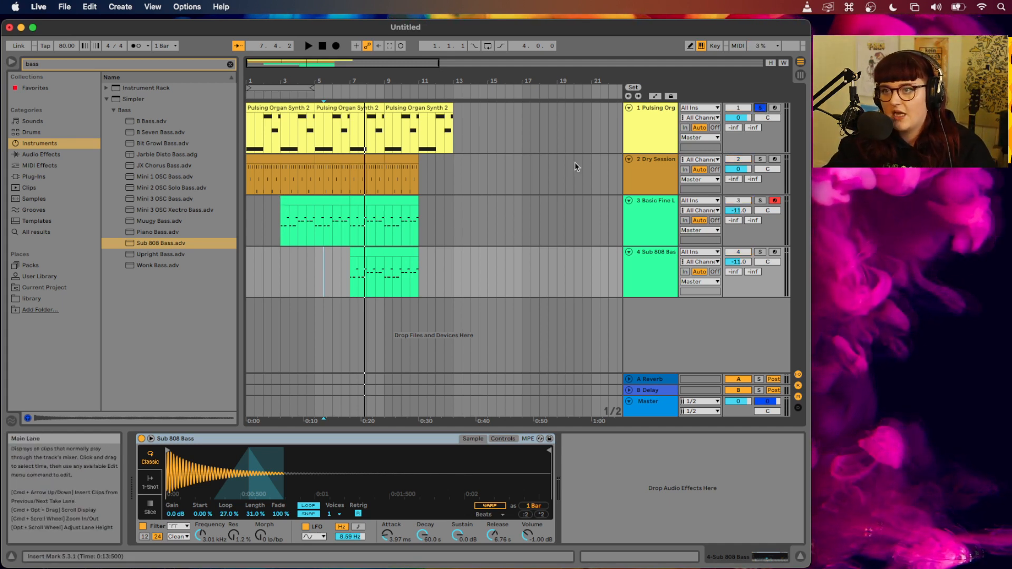
left_click(648, 131)
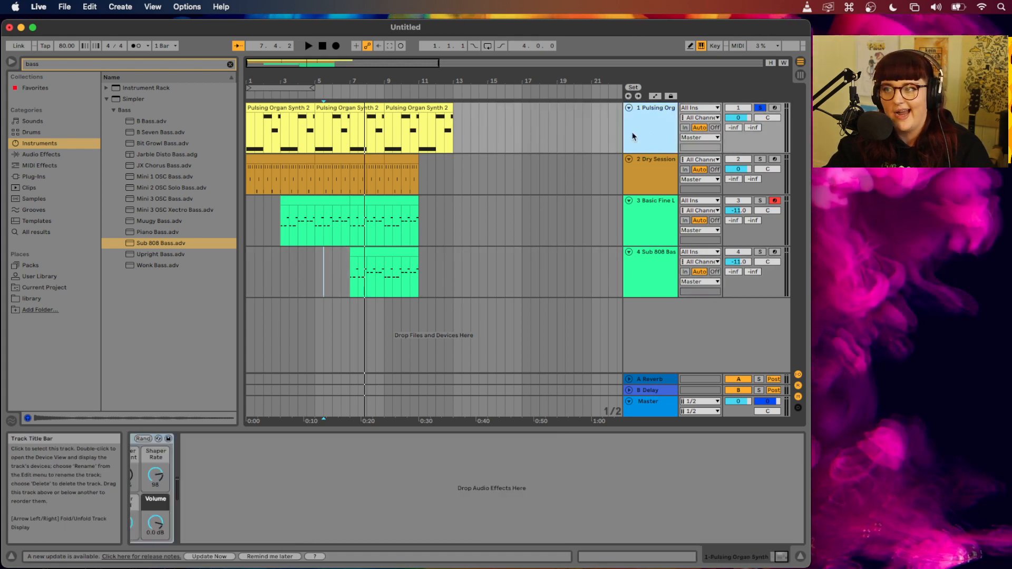
left_click(230, 65)
left_click(44, 154)
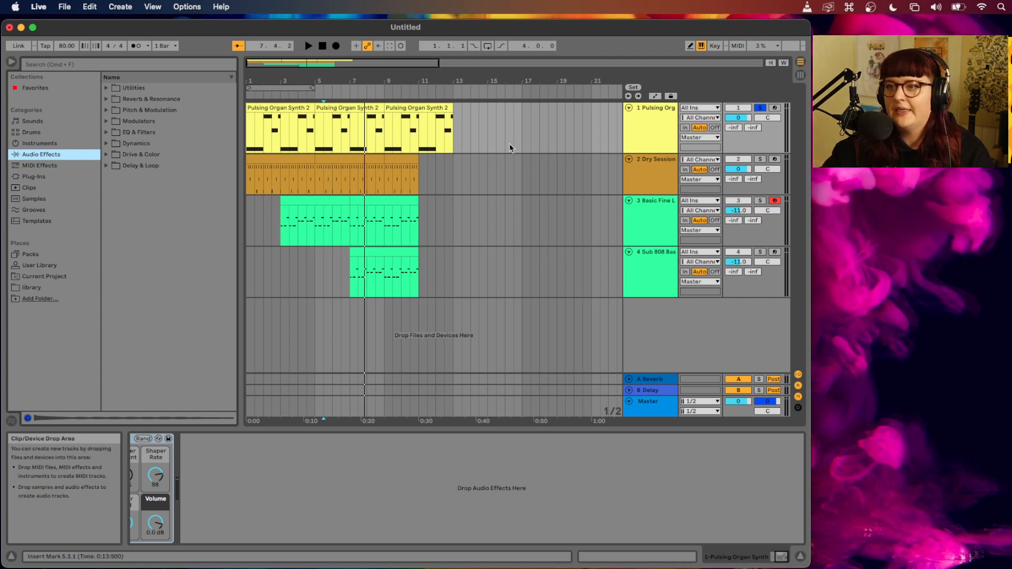
left_click(640, 135)
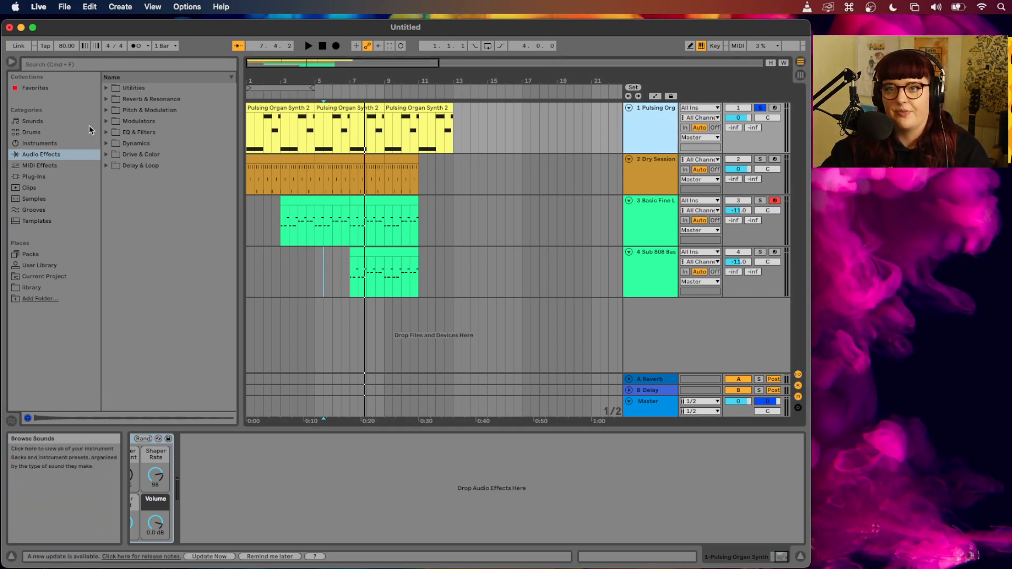
Add EQ Eight from the EQ & Filters effects to the Pulsing Organ Synth track
left_click(107, 133)
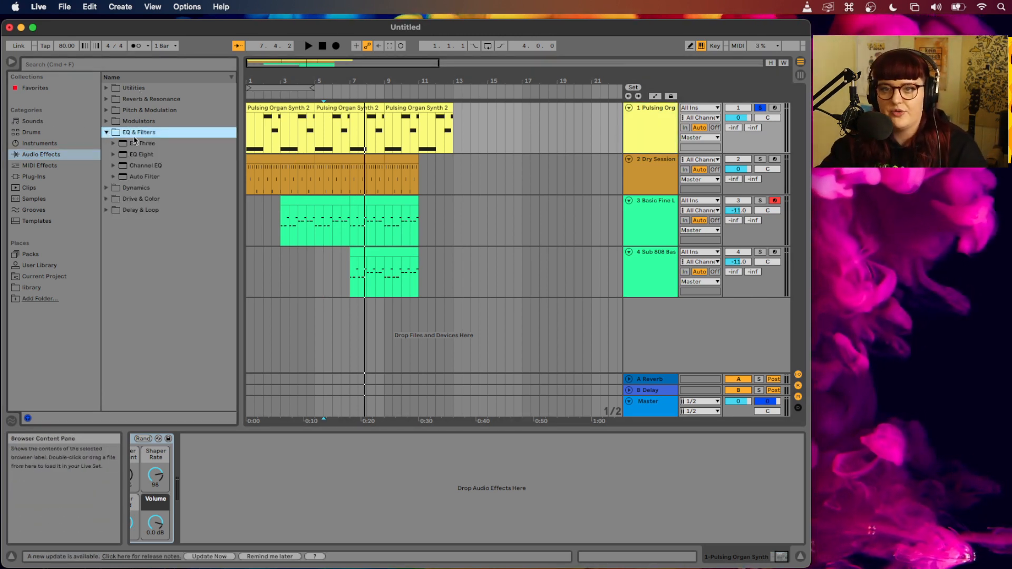
left_click(113, 144)
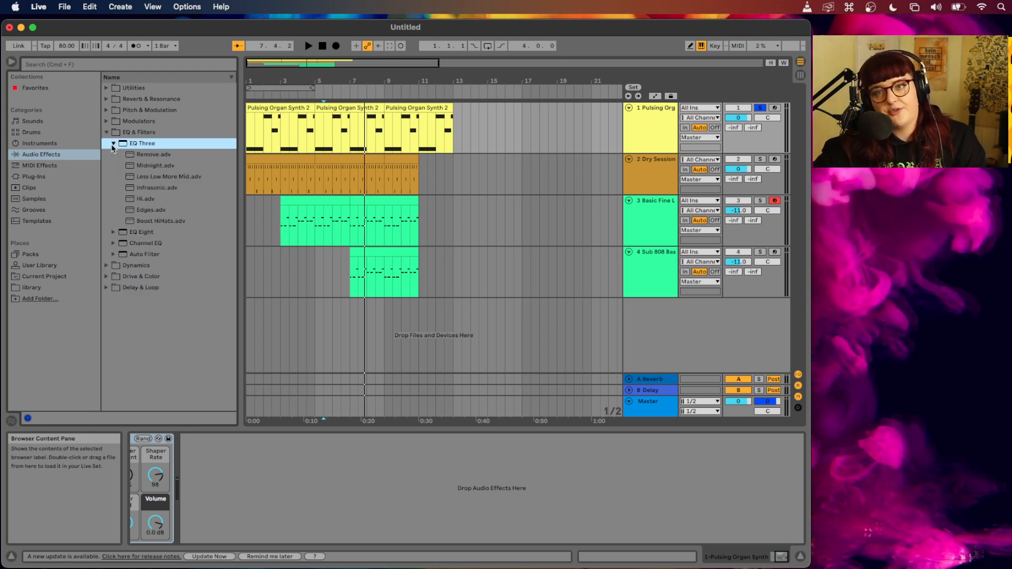
left_click(113, 145)
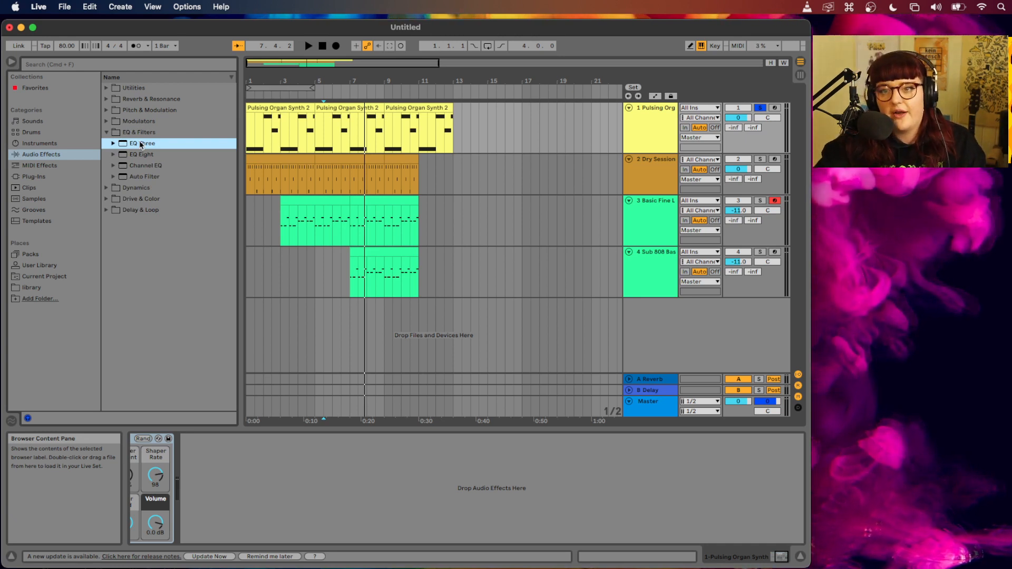
left_click(113, 144)
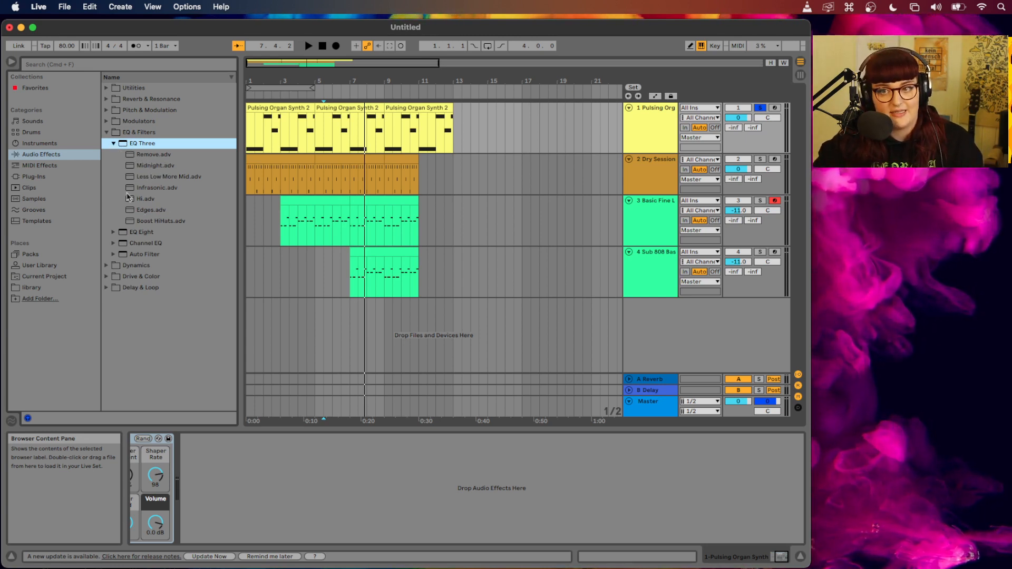
left_click(114, 144)
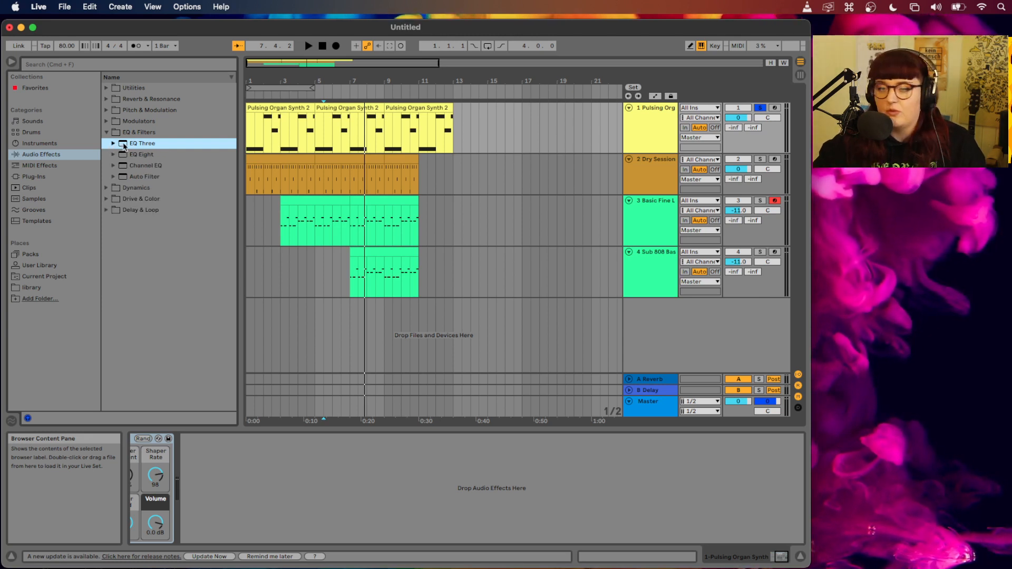
left_click(124, 156)
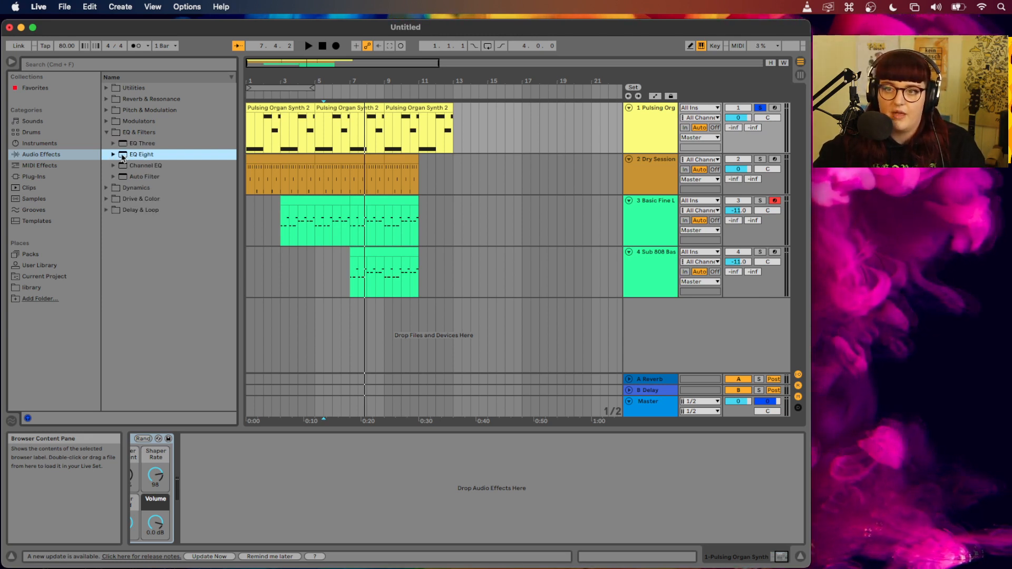
mouse_move(213, 311)
left_mouse_down()
mouse_move(224, 462)
mouse_move(240, 458)
left_mouse_up()
left_click(663, 139)
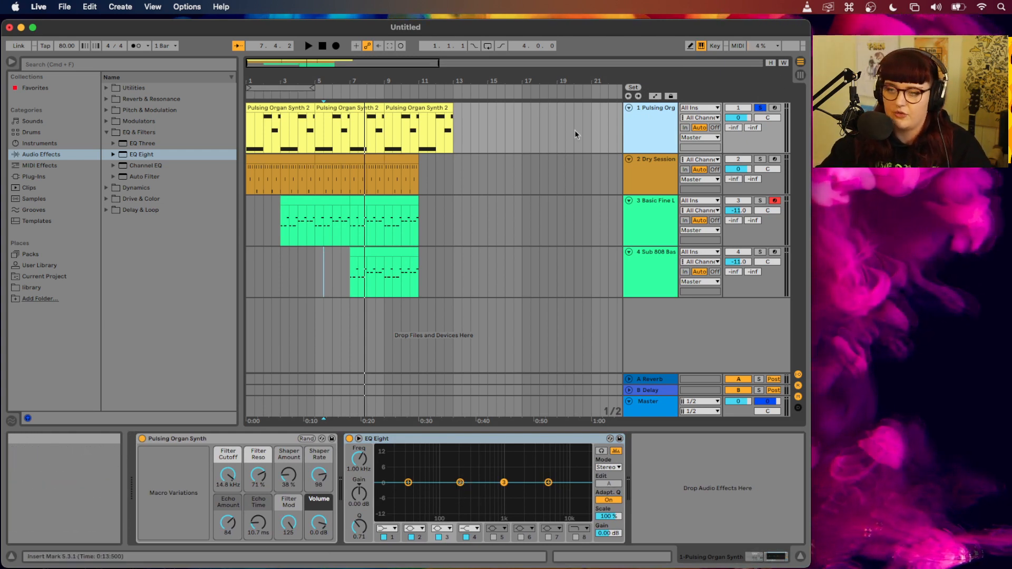
Play the soloed synth and set EQ Eight's band 3 to a cut of about 11 dB at 310 Hz
scroll(559, 128, "right", 1)
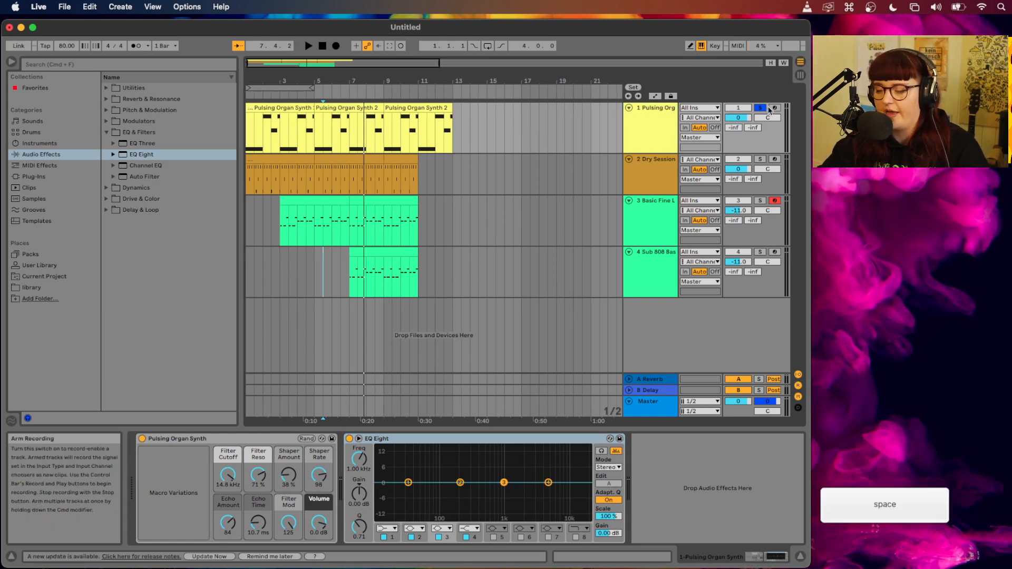
key("space")
left_click_drag(504, 482, 473, 512)
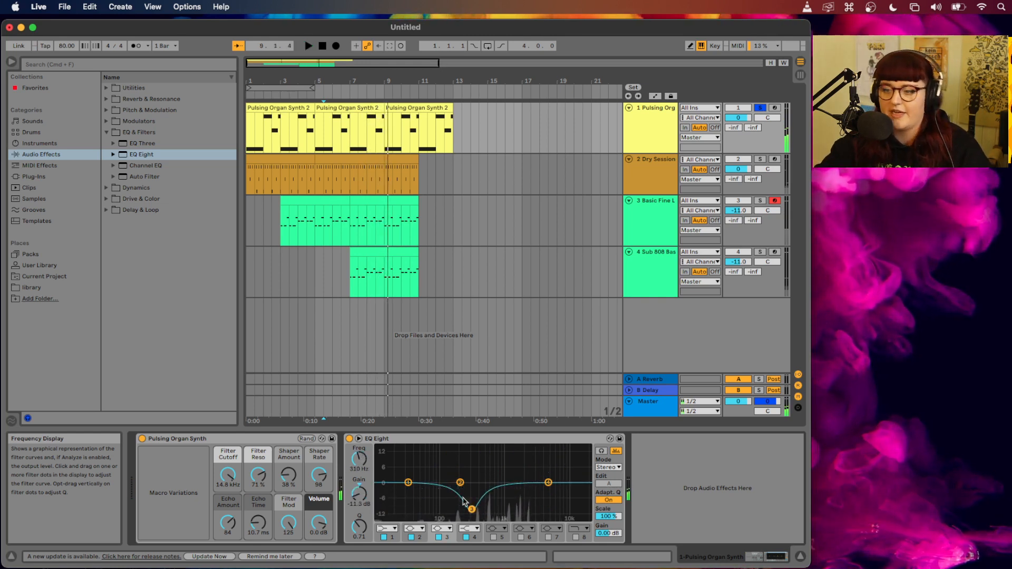
Flatten EQ Eight's band 3, enable high-cut band 8 and lower its frequency to about 2.15 kHz while playing the synth
left_click_drag(480, 483, 479, 482)
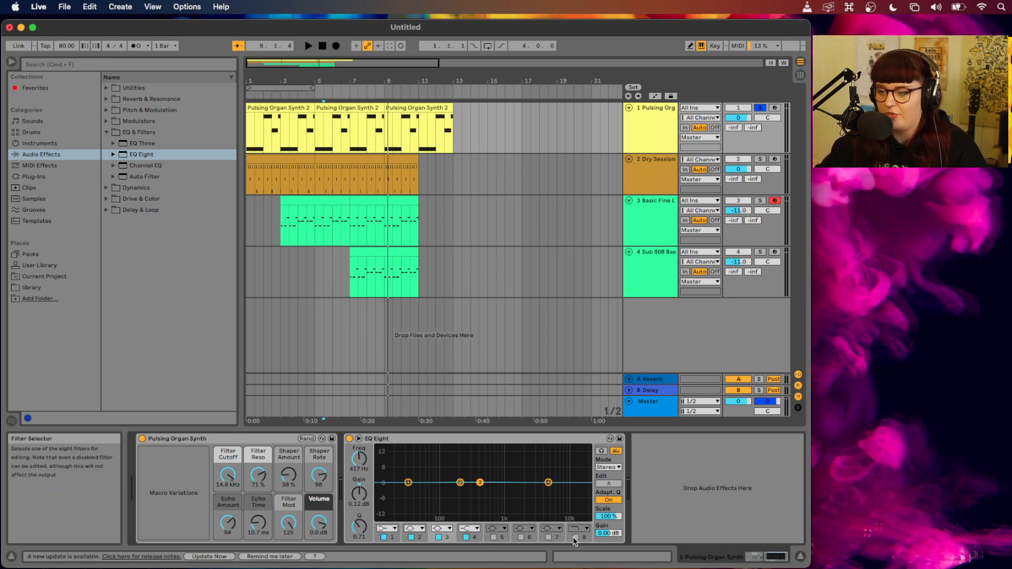
left_click(575, 537)
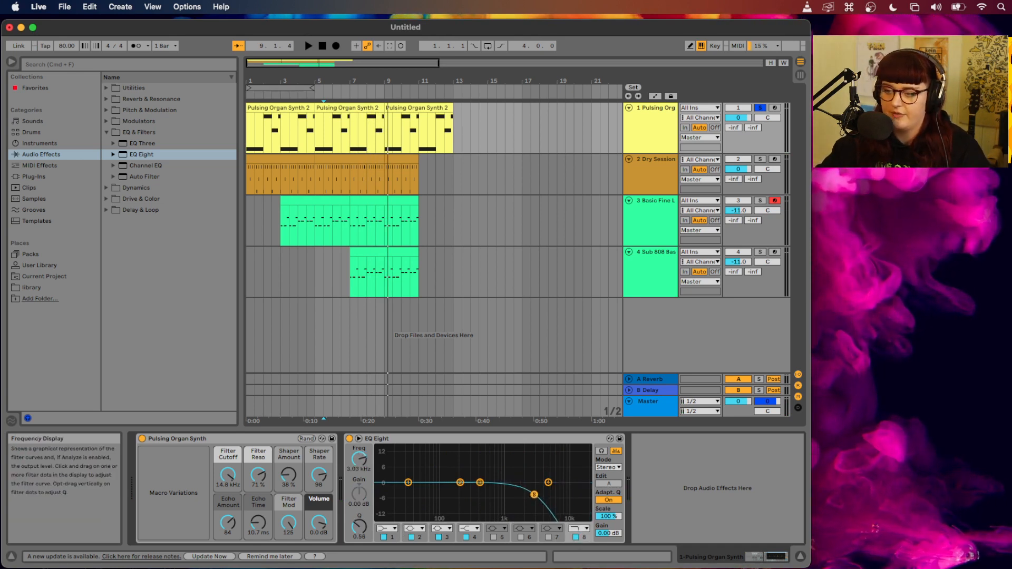
key("space")
mouse_move(534, 497)
left_mouse_down()
mouse_move(516, 497)
mouse_move(525, 496)
left_mouse_up()
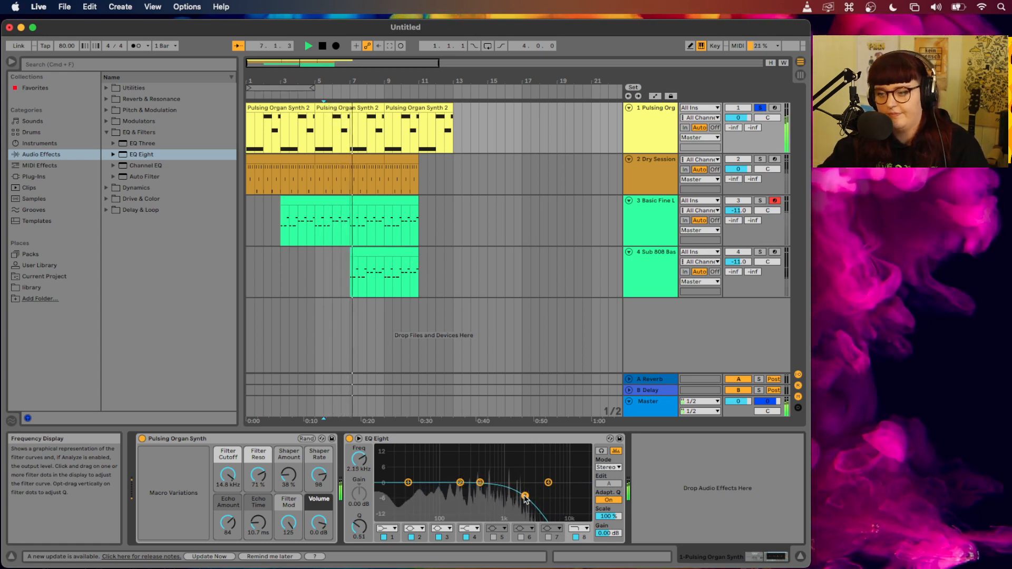
key("space")
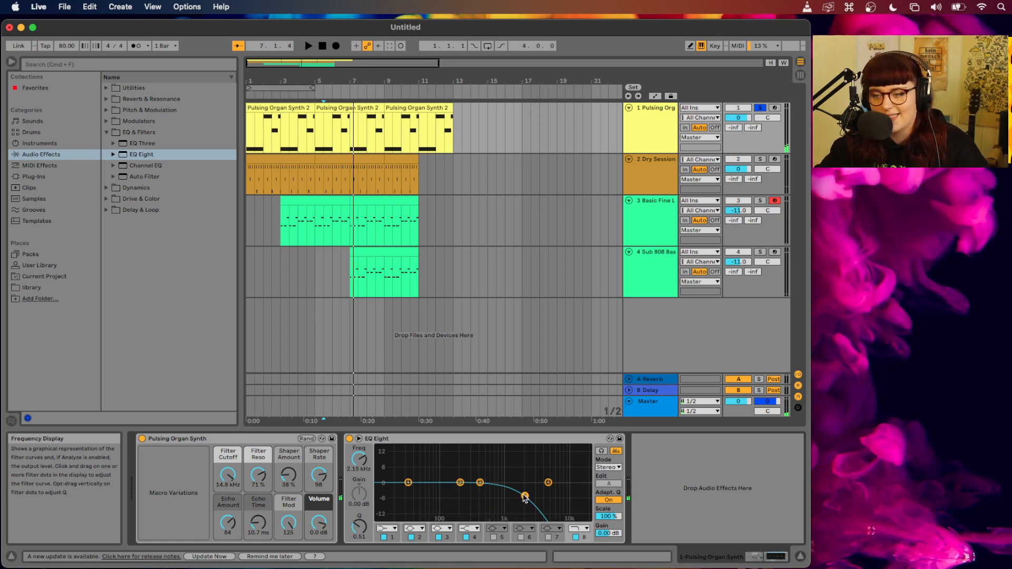
Open EQ Eight's high-cut band 8 to 22.0 kHz and audition the synth
left_click_drag(526, 499, 589, 494)
key("space")
key("space")
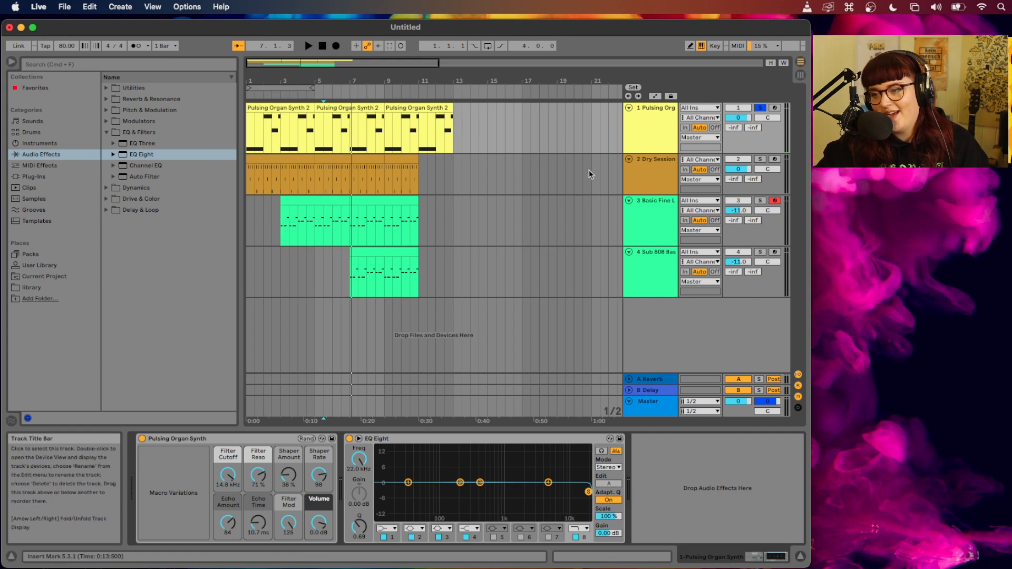
Lower EQ Eight's band 8 frequency to about 318 Hz and disarm the lower bass track, track 3
left_click_drag(590, 493, 478, 493)
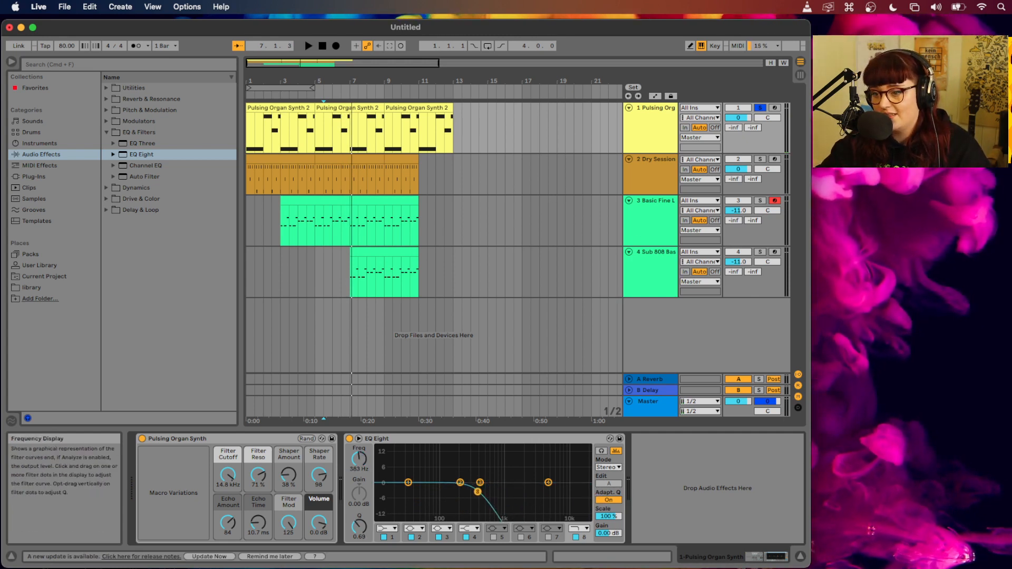
left_click(774, 200)
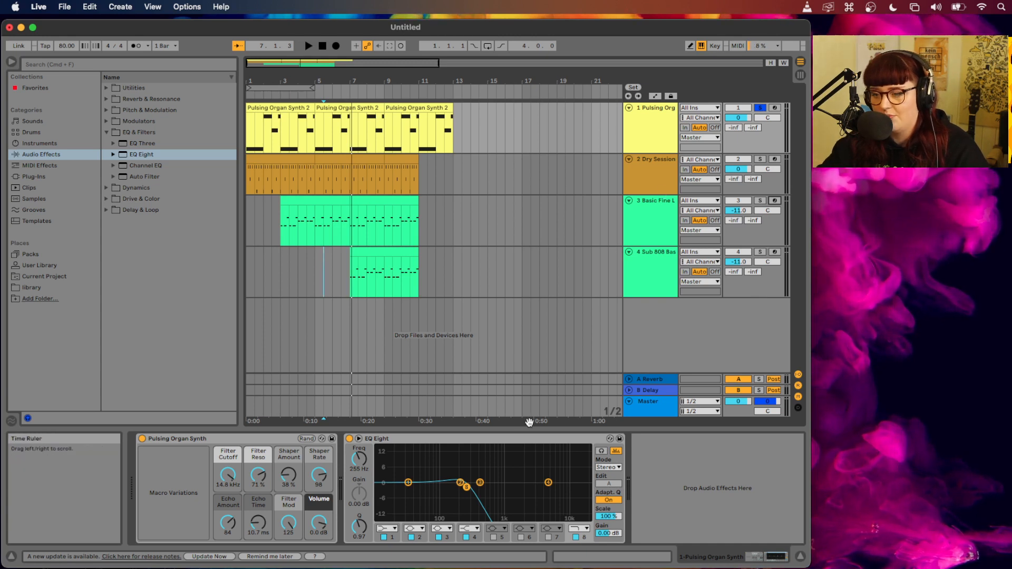
left_click_drag(465, 491, 472, 492)
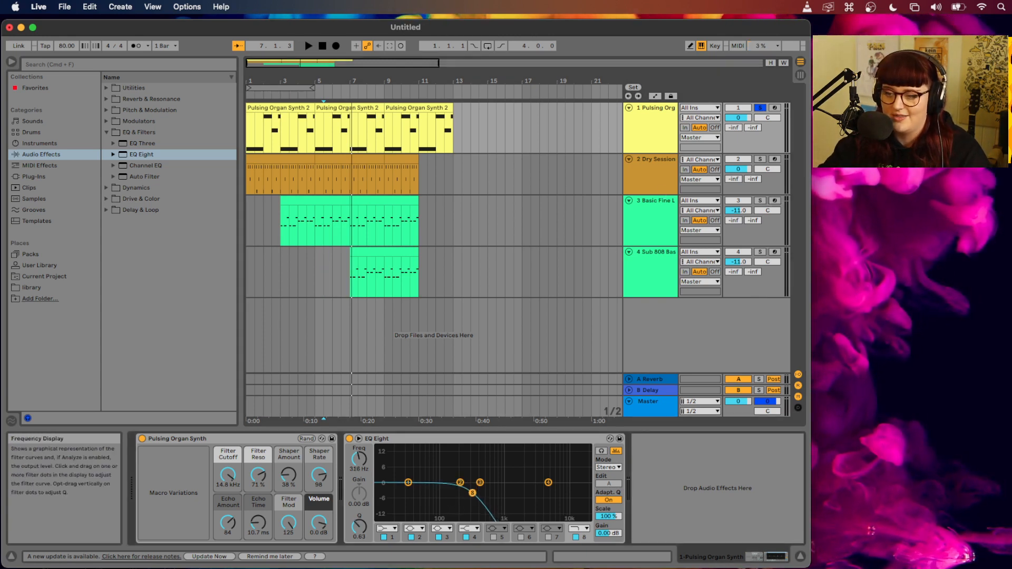
Record automation that opens EQ Eight's band 8 from about 318 Hz to 13.2 kHz on the synth, and play it back
left_click(336, 46)
left_click_drag(472, 491, 574, 490)
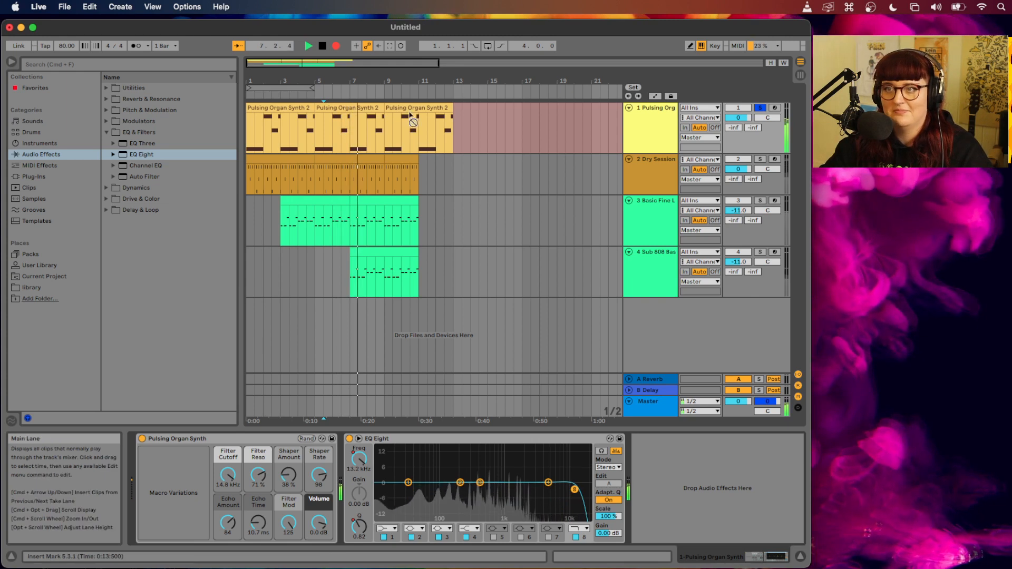
left_click(337, 48)
key("space")
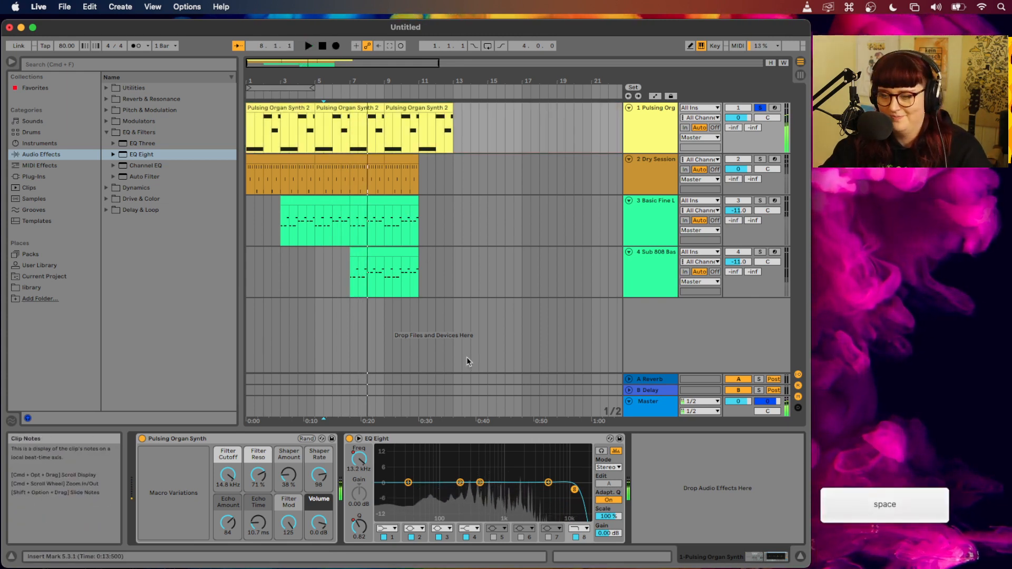
key("space")
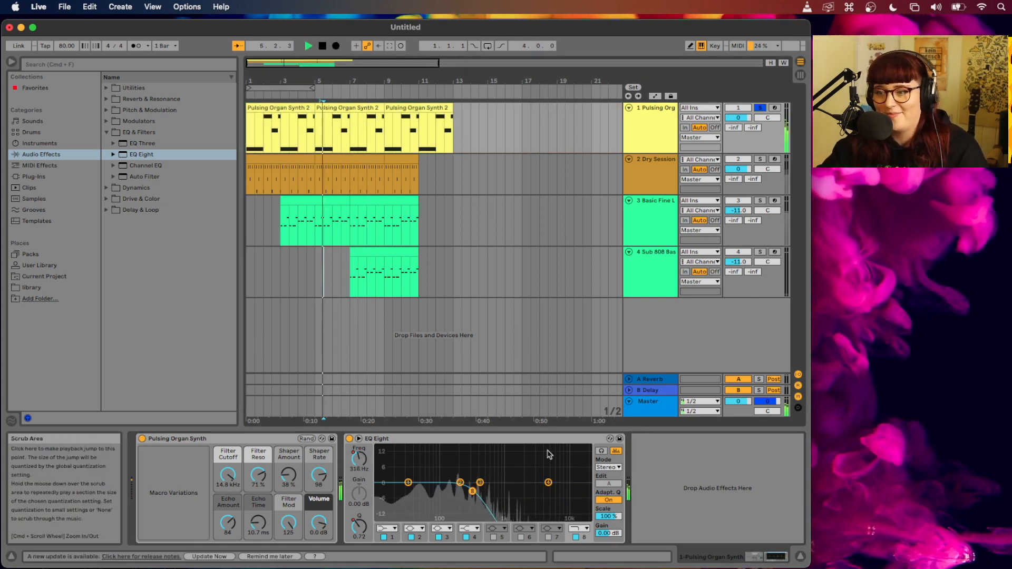
left_click_drag(574, 490, 466, 510)
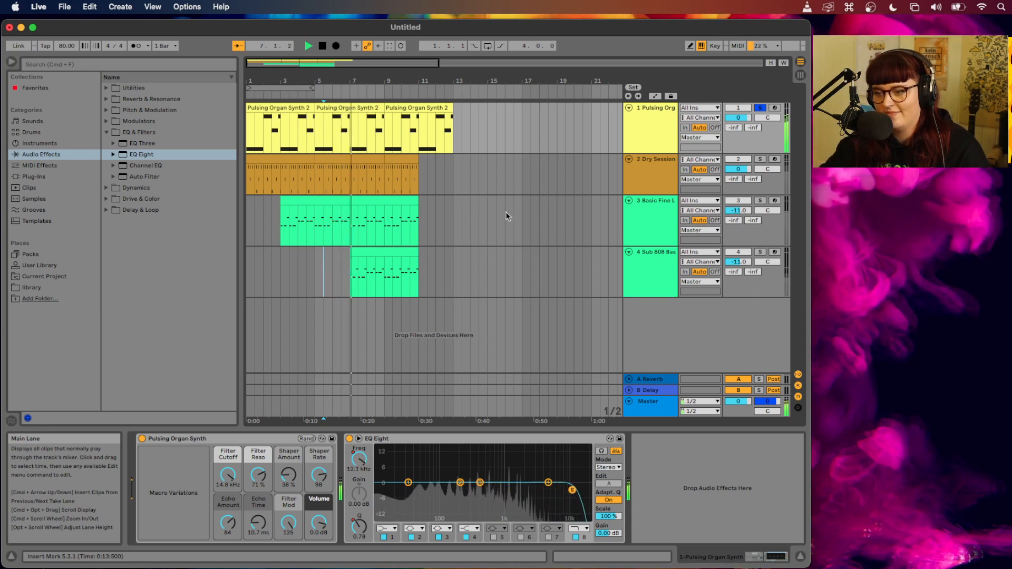
key("space")
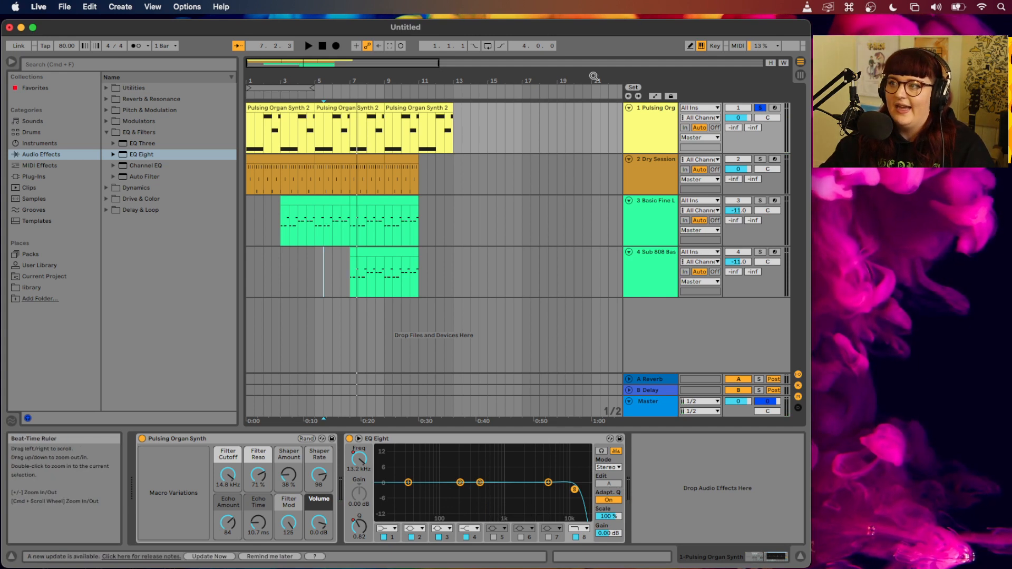
Show the automation lanes and examine the synth track's automatable devices and EQ Eight parameters
left_click(654, 97)
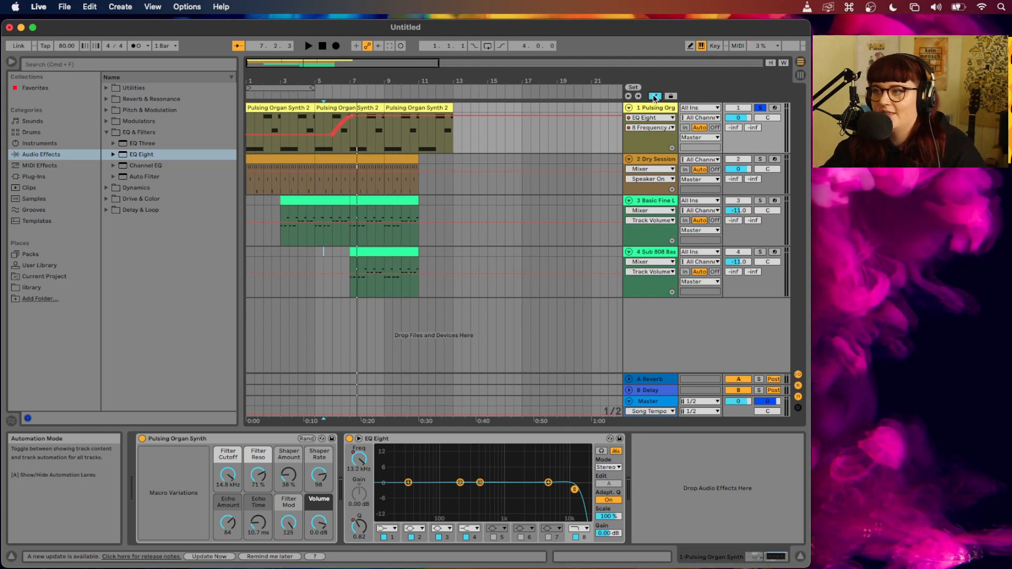
key("a")
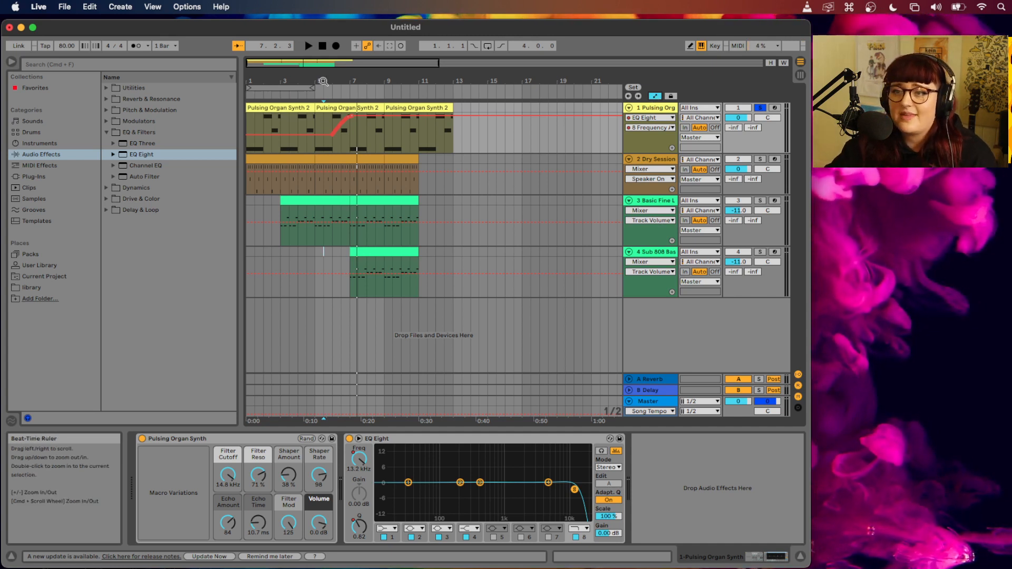
left_click(651, 118)
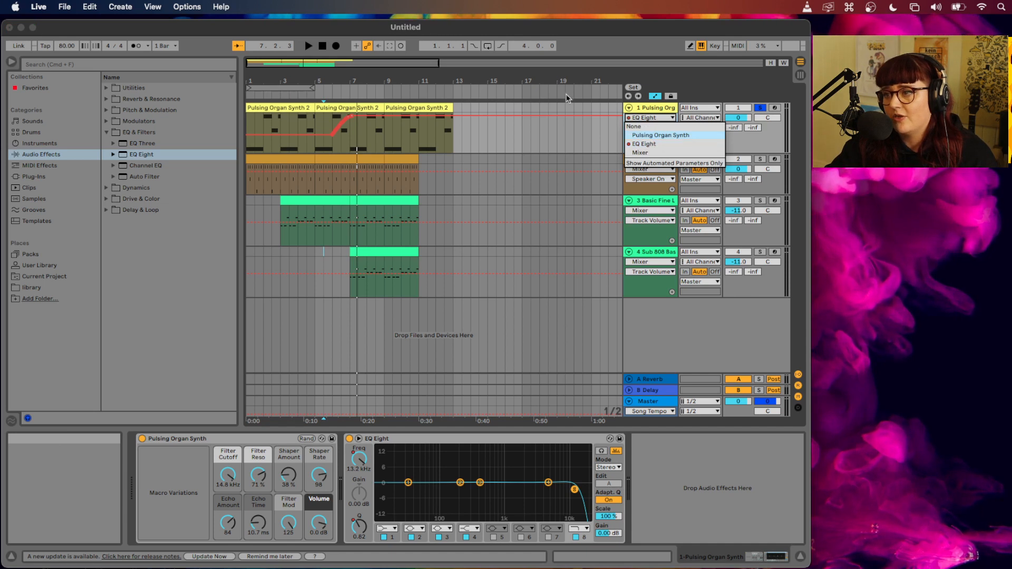
left_click(675, 80)
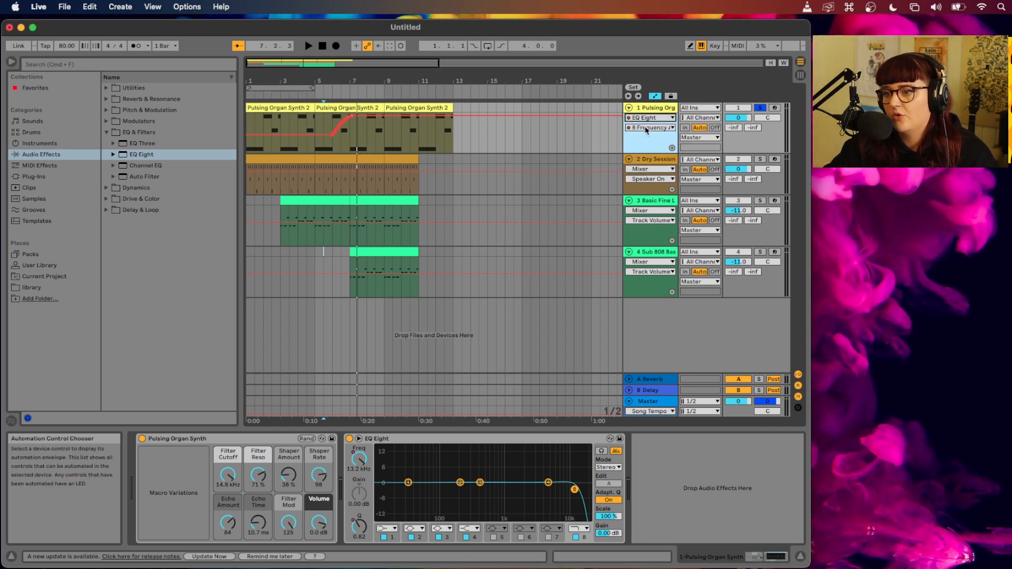
left_click(646, 128)
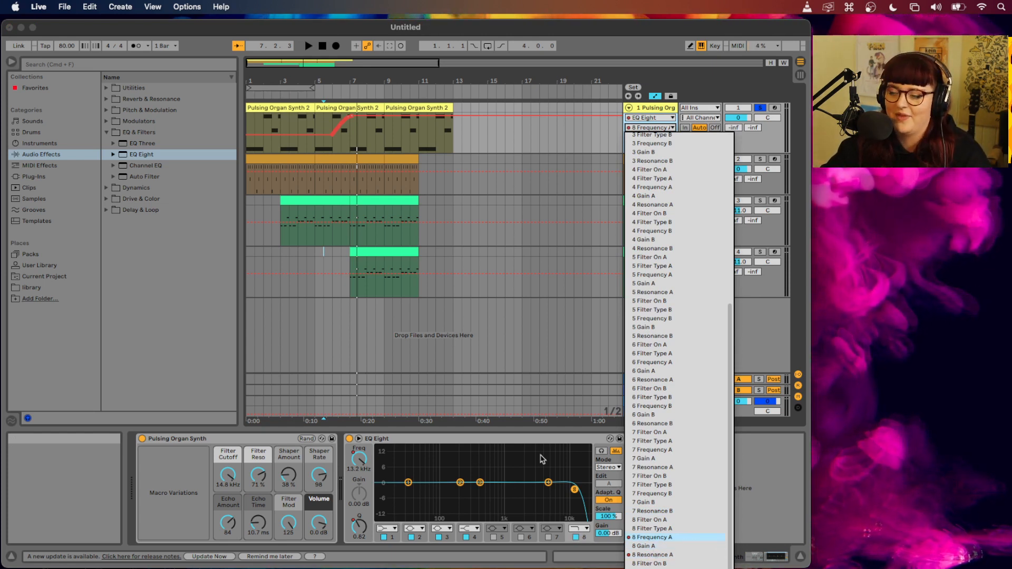
left_click(576, 490)
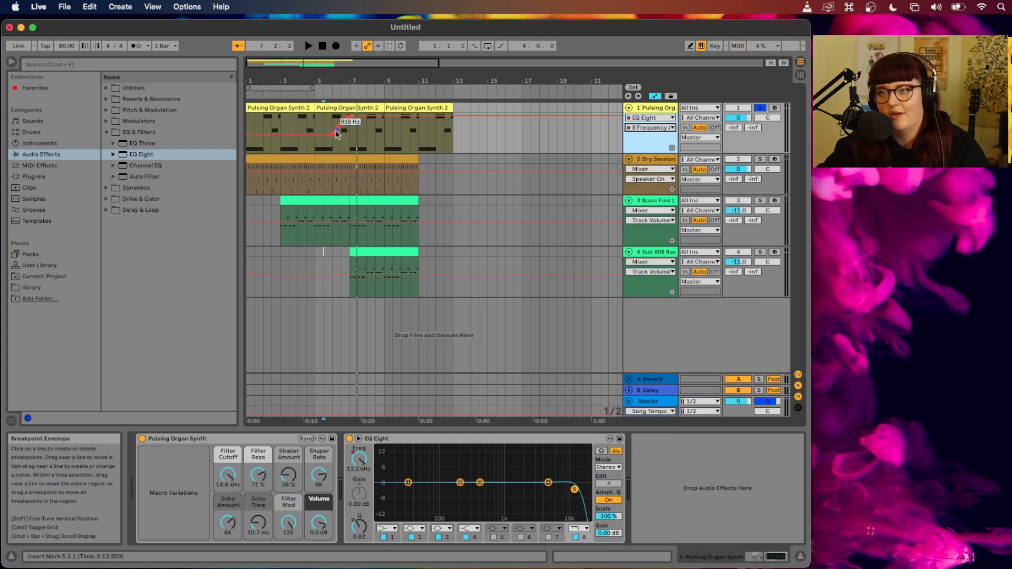
Add breakpoints that bring the synth's band 8 frequency automation back down to about 298 Hz at bar 9, and play it
left_click(362, 116)
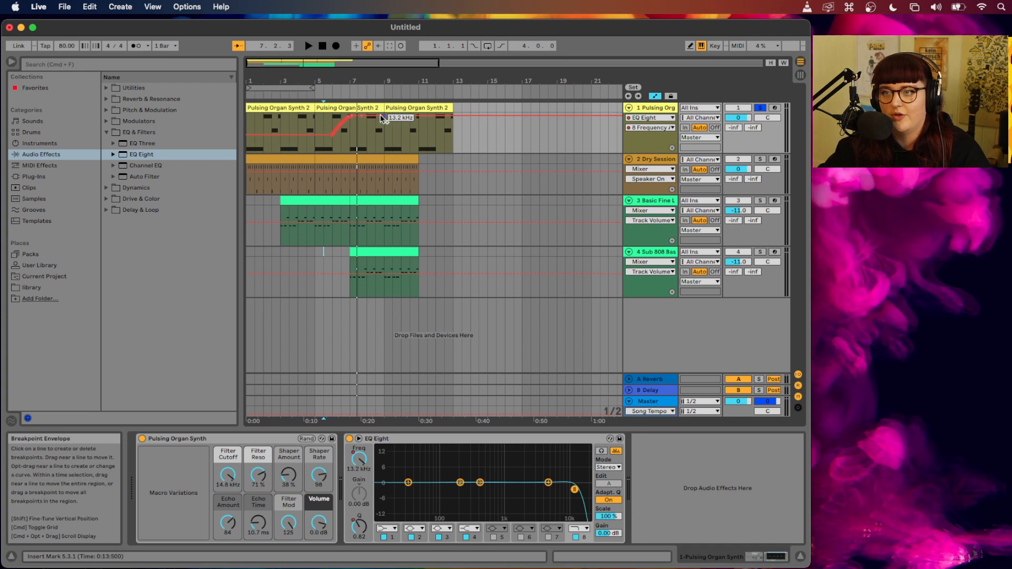
left_click_drag(384, 121, 384, 140)
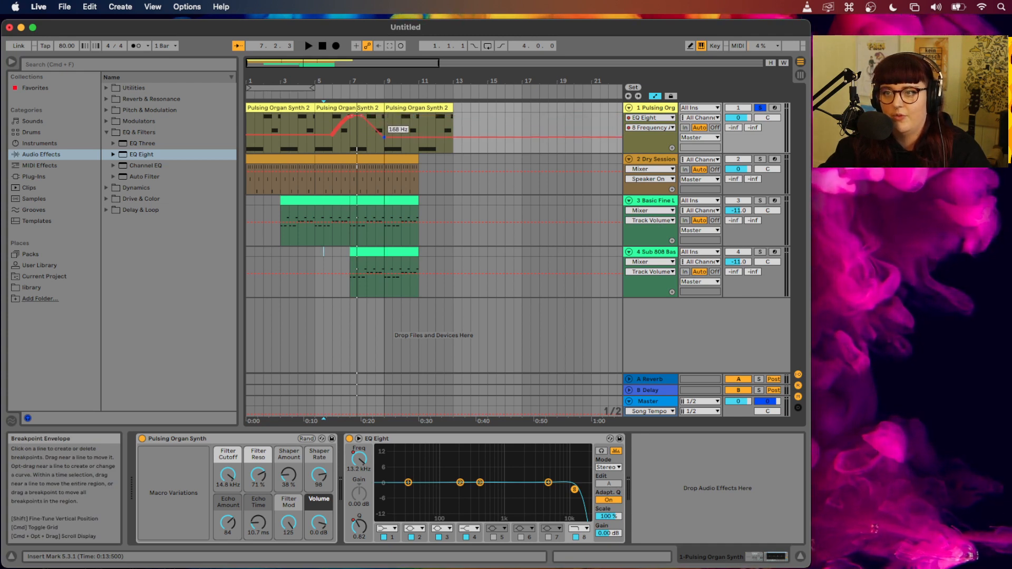
left_click(327, 86)
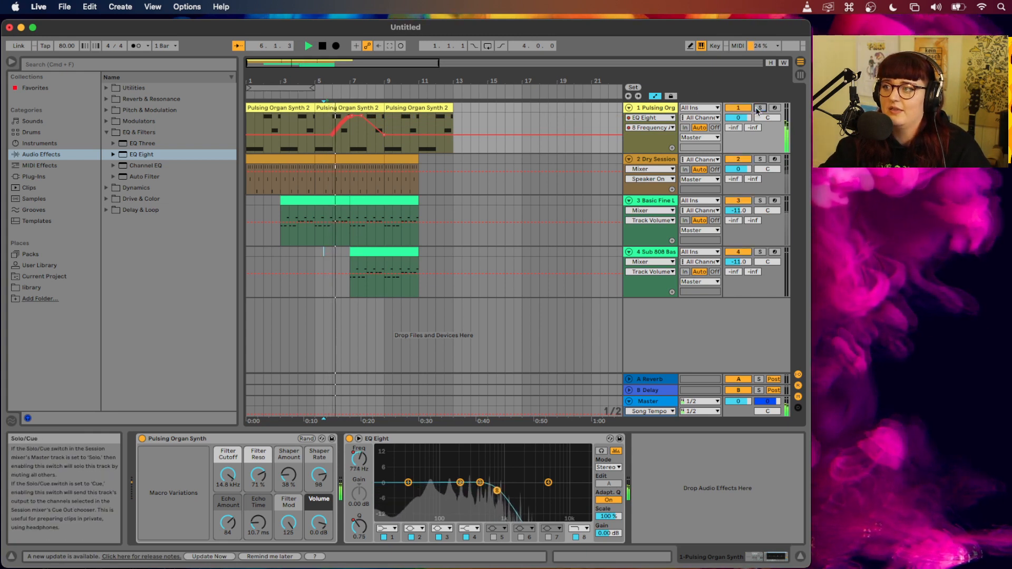
Unsolo the synth track, play the full arrangement through the filter sweep and hide the automation lanes
left_click(760, 107)
left_click(332, 93)
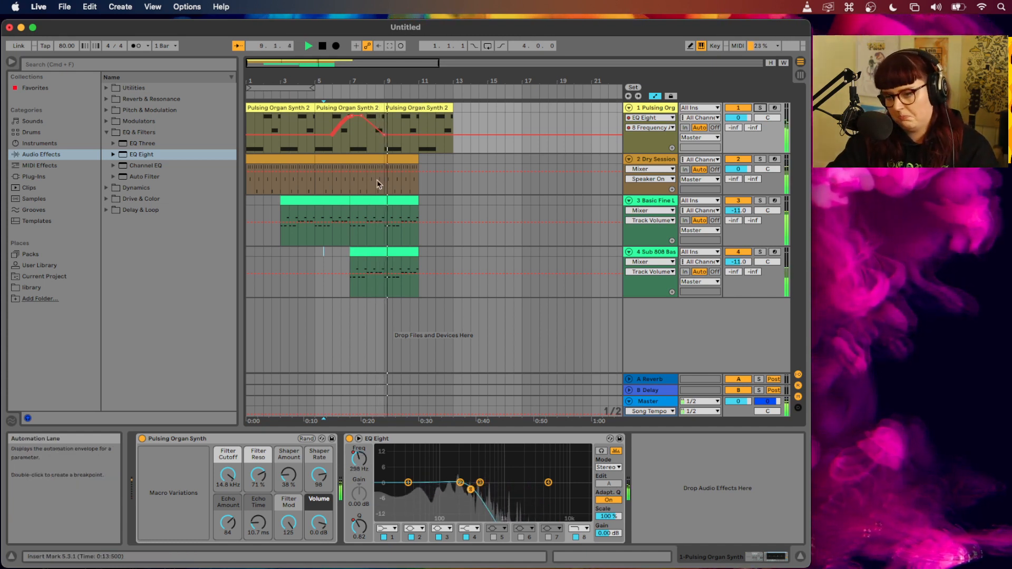
key("space")
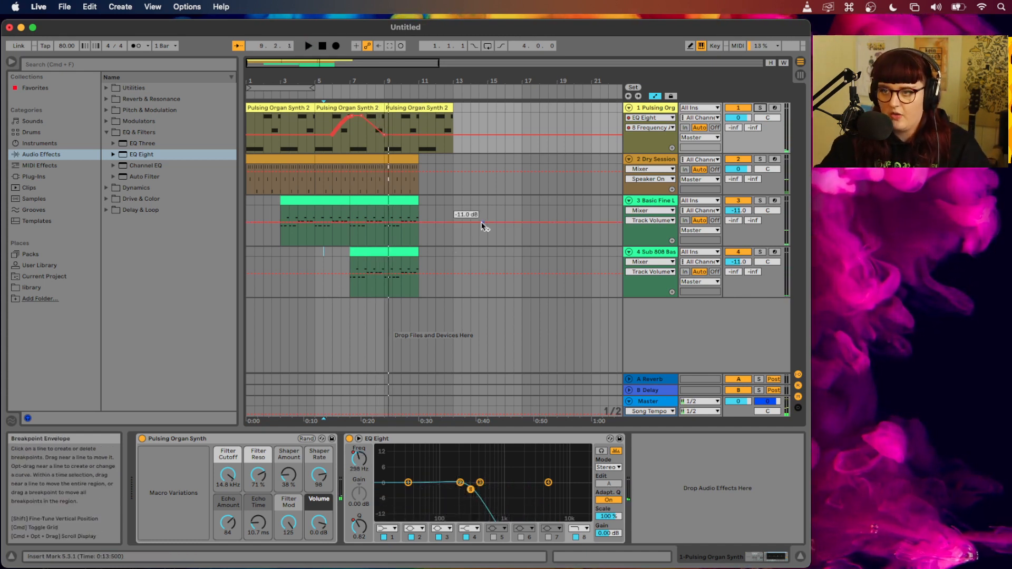
key("a")
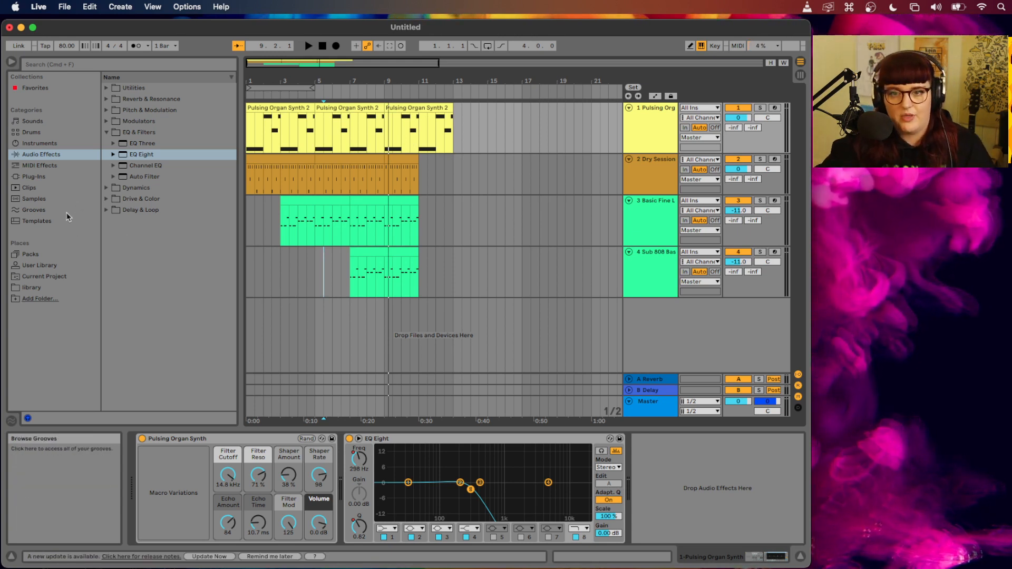
Show the Samples category and search it for GM
left_click(41, 201)
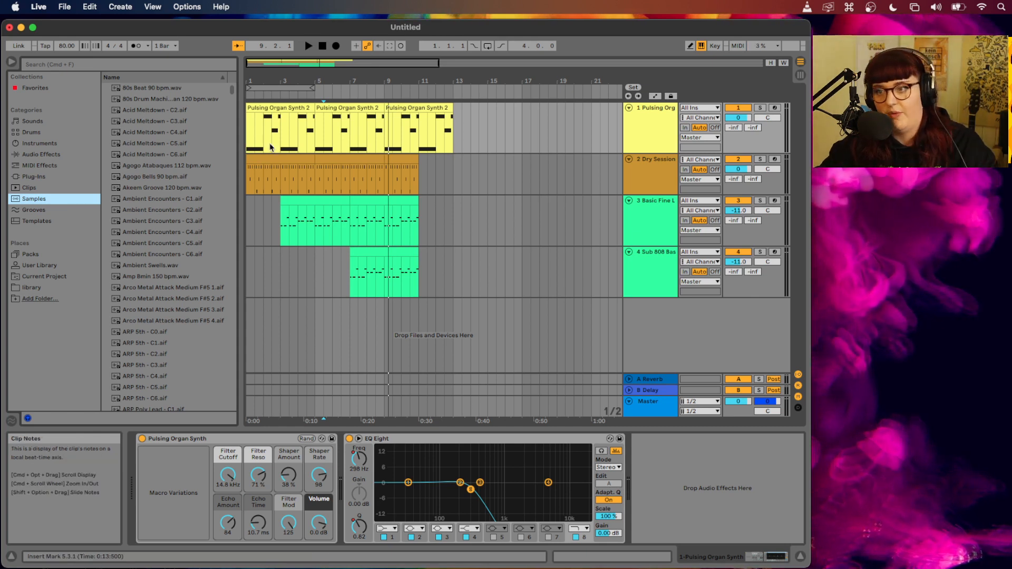
left_click(132, 64)
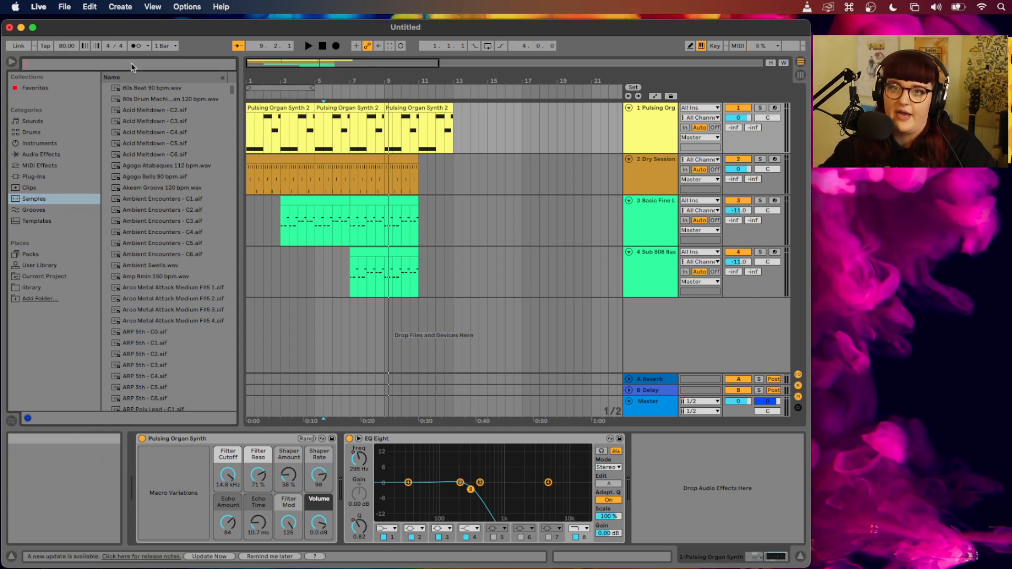
type("G")
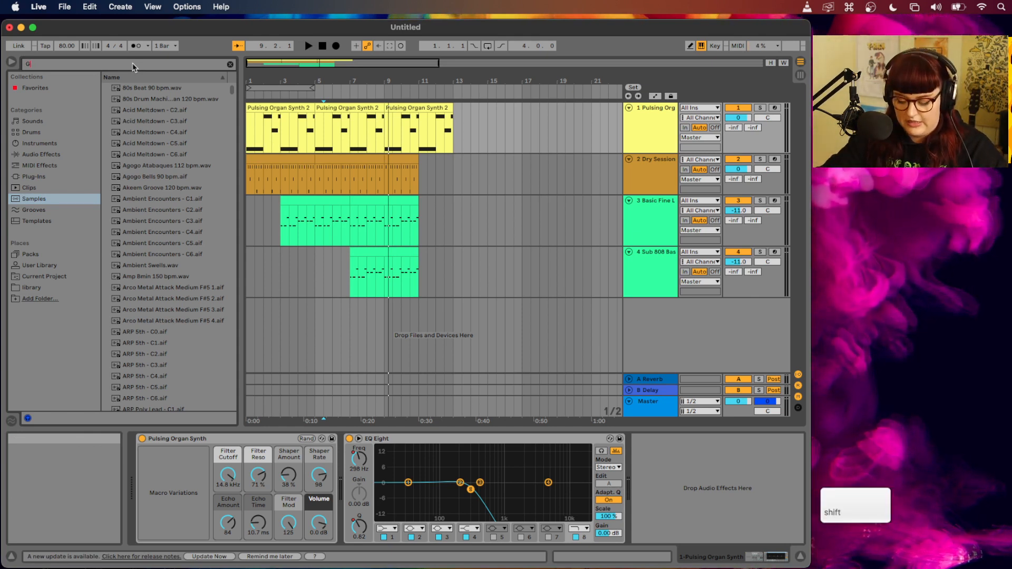
type("M")
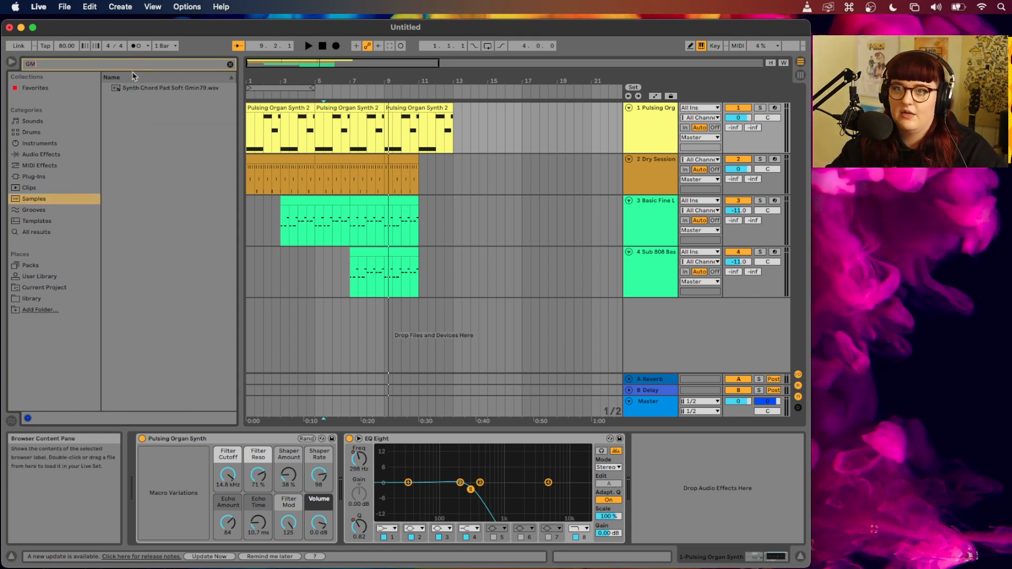
key("BackSpace")
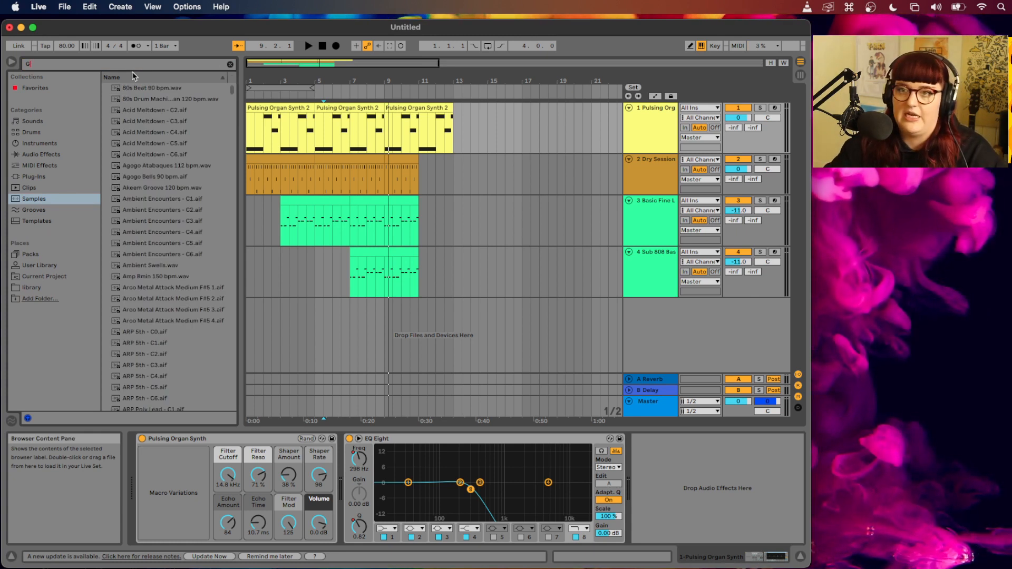
Browse through the sample list and search the samples for 80
scroll(179, 205, "down", 10)
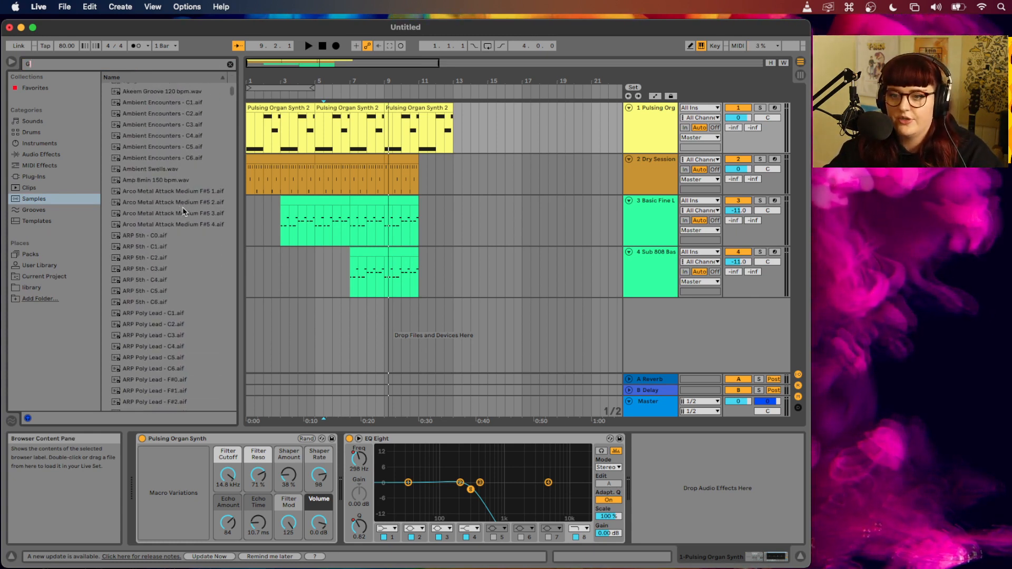
scroll(182, 208, "down", 5)
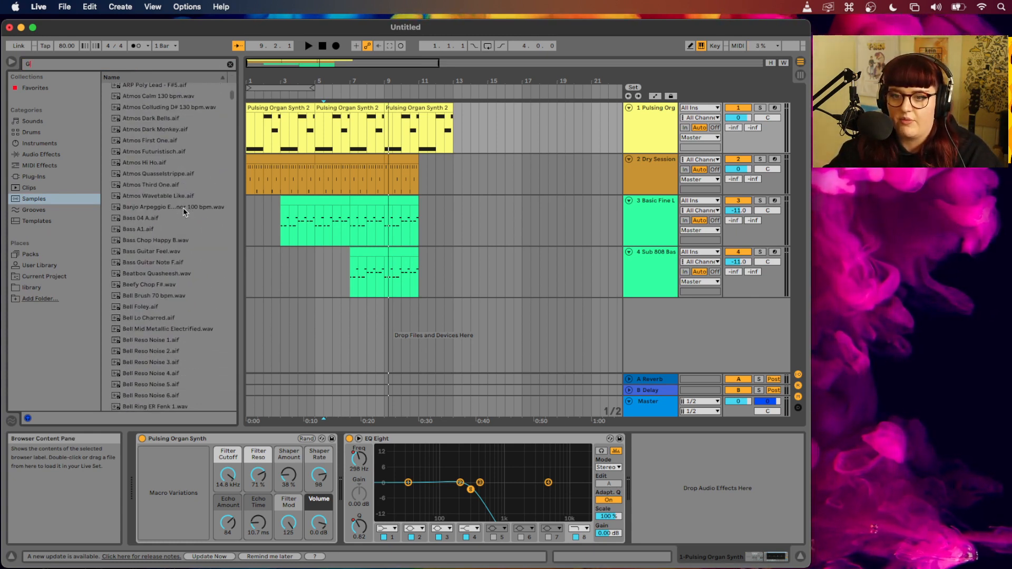
scroll(174, 138, "down", 7)
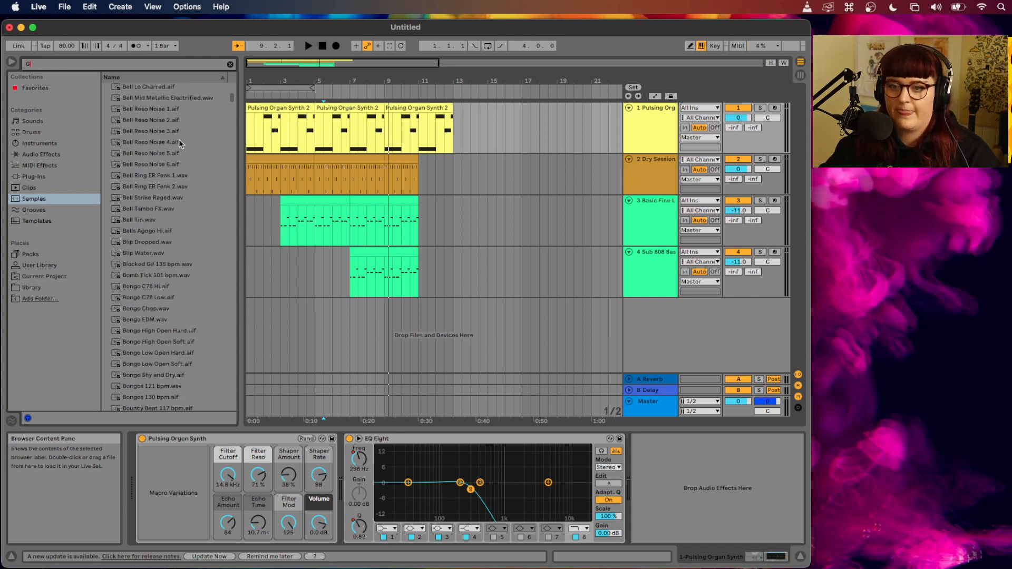
scroll(179, 139, "down", 12)
scroll(185, 141, "down", 7)
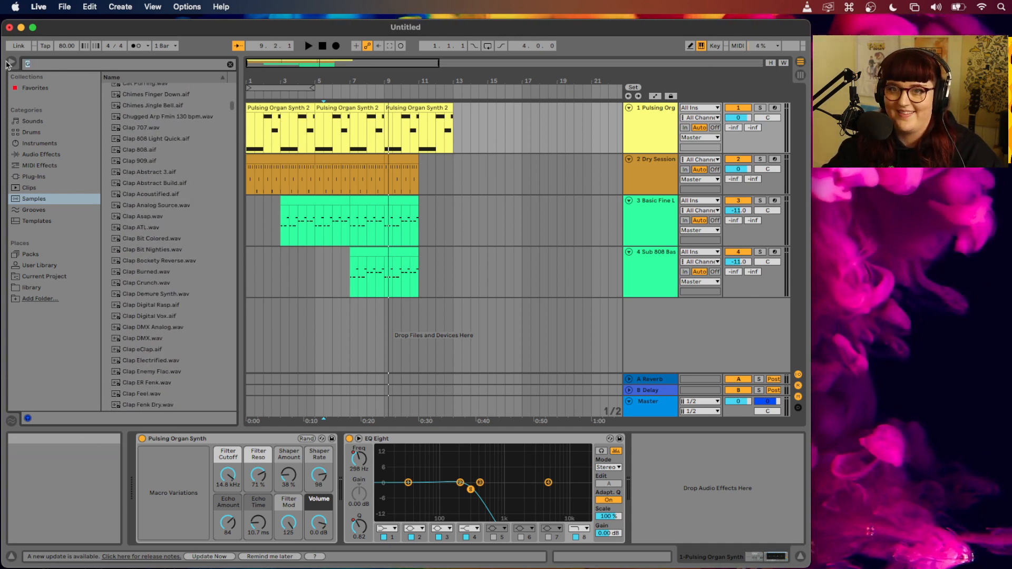
key("super+f")
type("80")
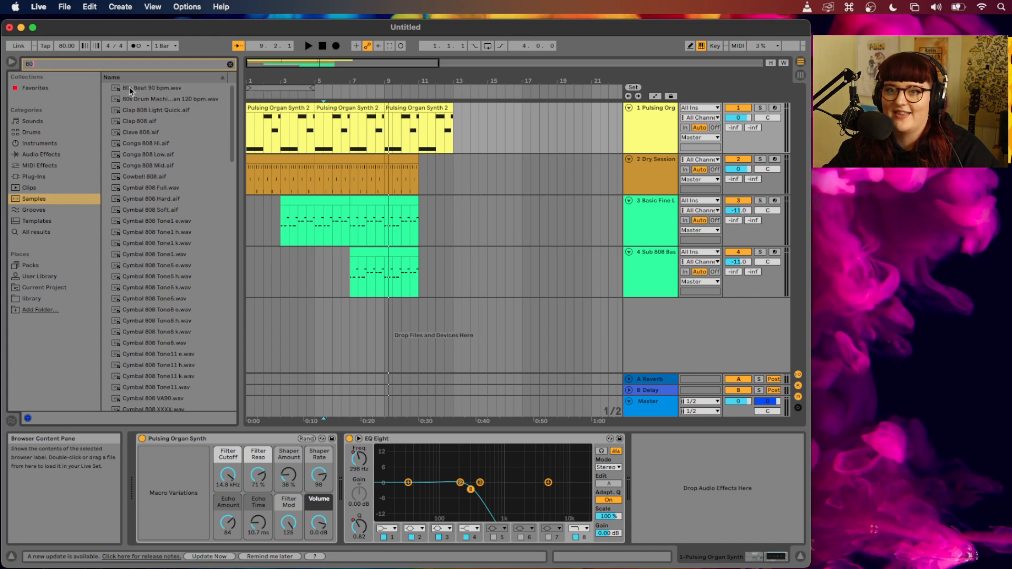
Preview the Slow Hop 80 bpm.wav sample and place it at bar 1 on a new audio track below the bass
scroll(161, 258, "down", 5)
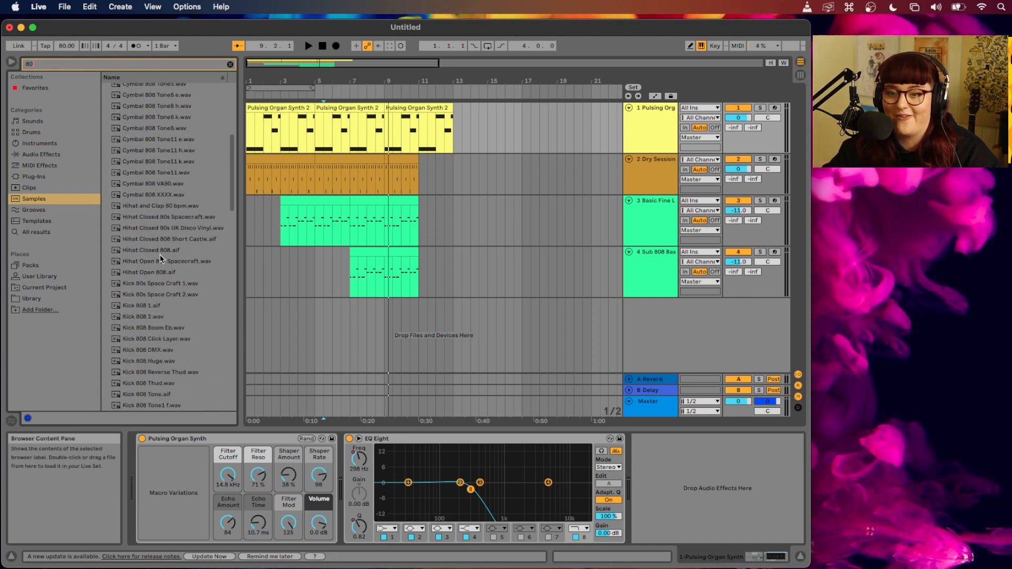
scroll(163, 258, "down", 15)
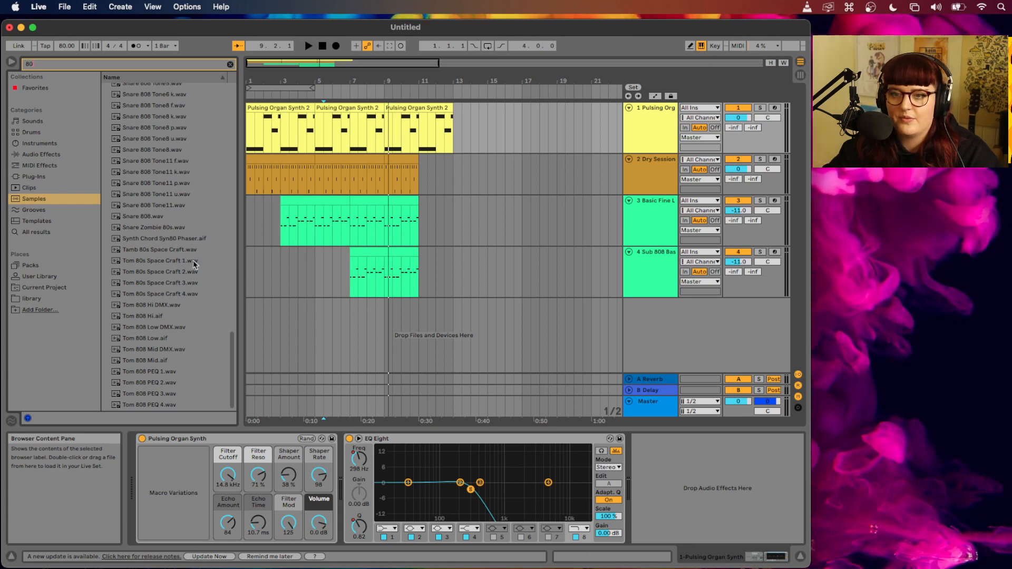
scroll(200, 259, "up", 10)
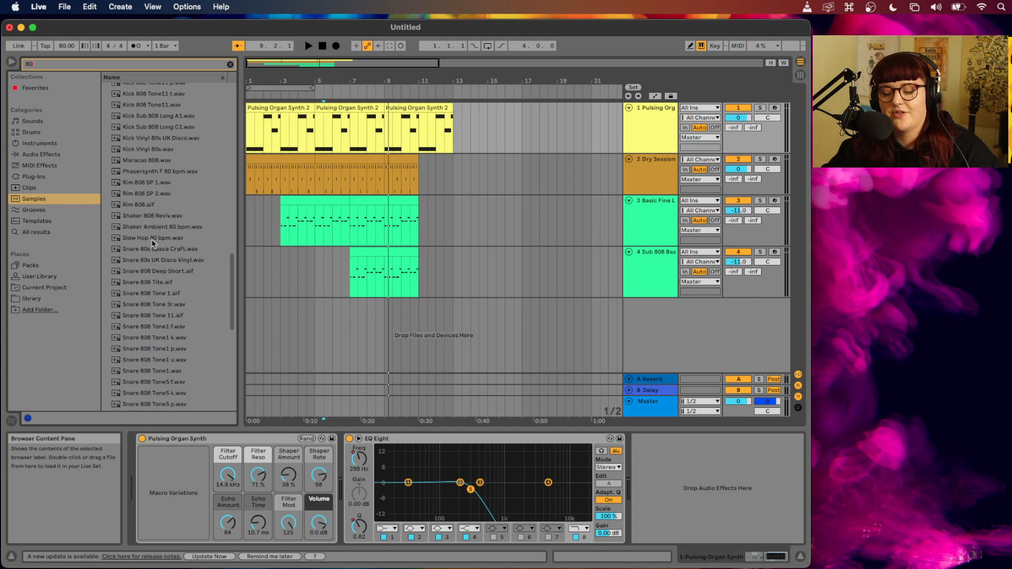
left_click(151, 240)
scroll(155, 240, "down", 1)
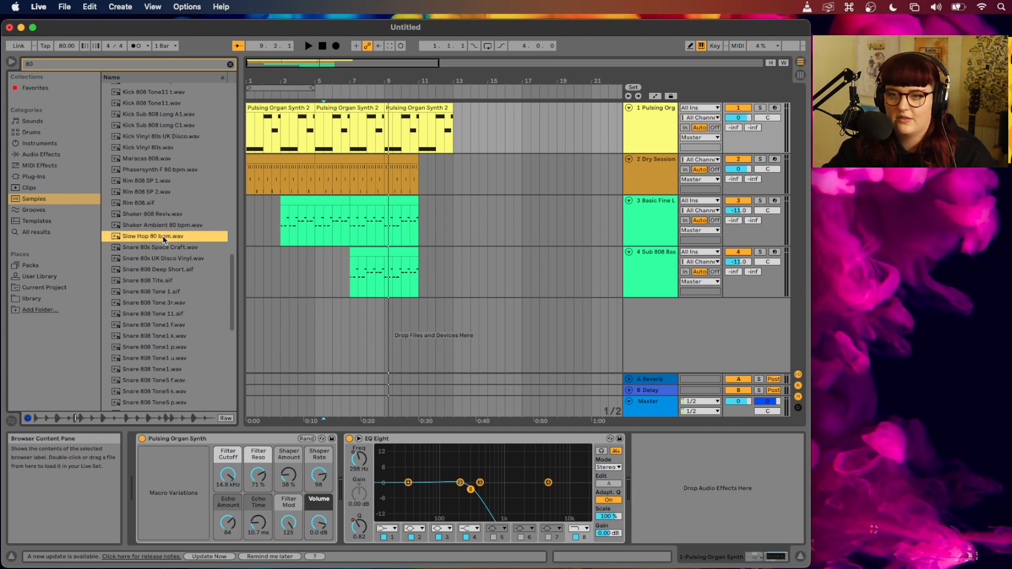
scroll(165, 240, "up", 1)
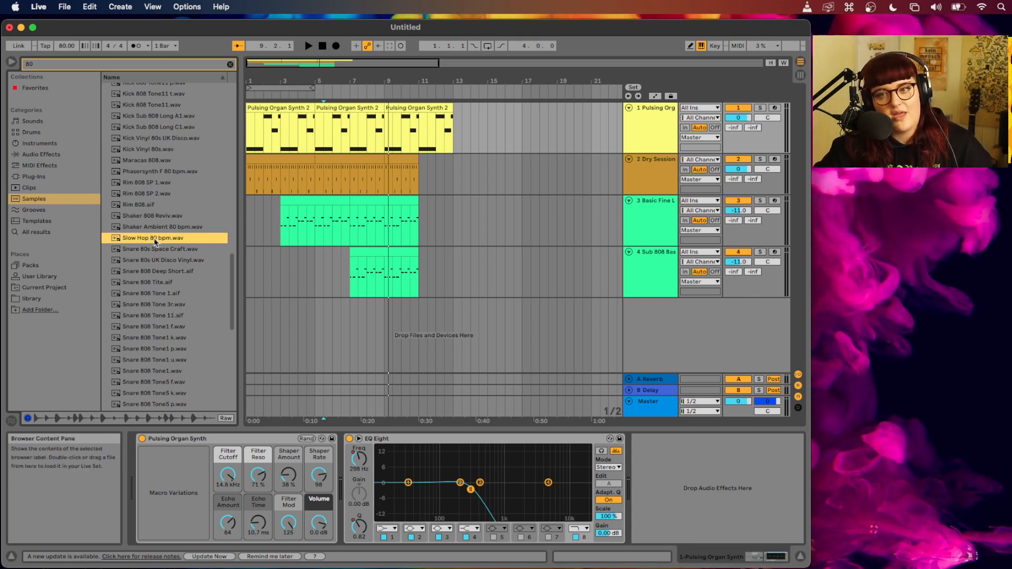
scroll(155, 242, "up", 1)
left_click_drag(147, 245, 249, 319)
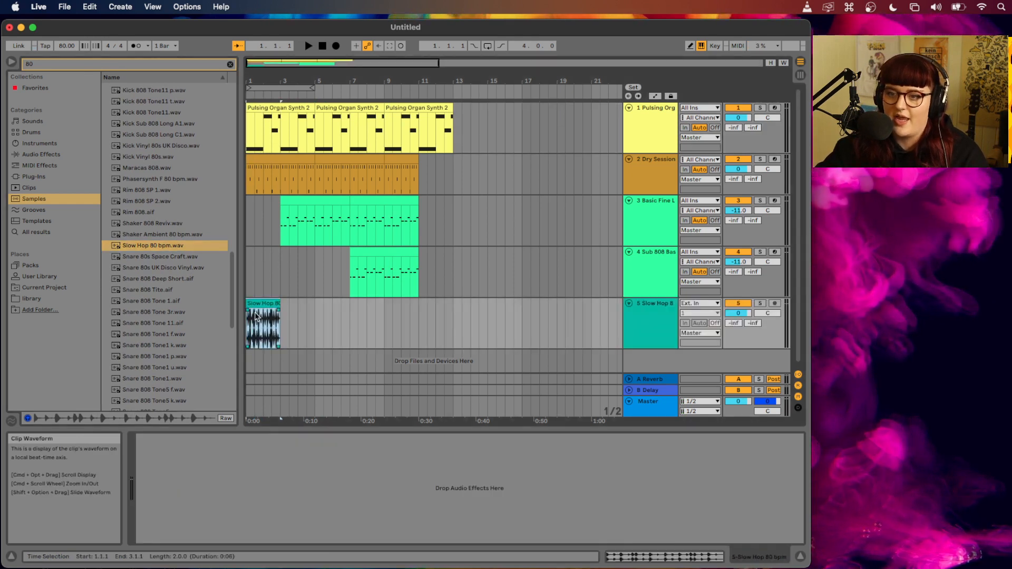
Play the start of the arrangement with the Slow Hop loop, stopping in bar 4
key("space")
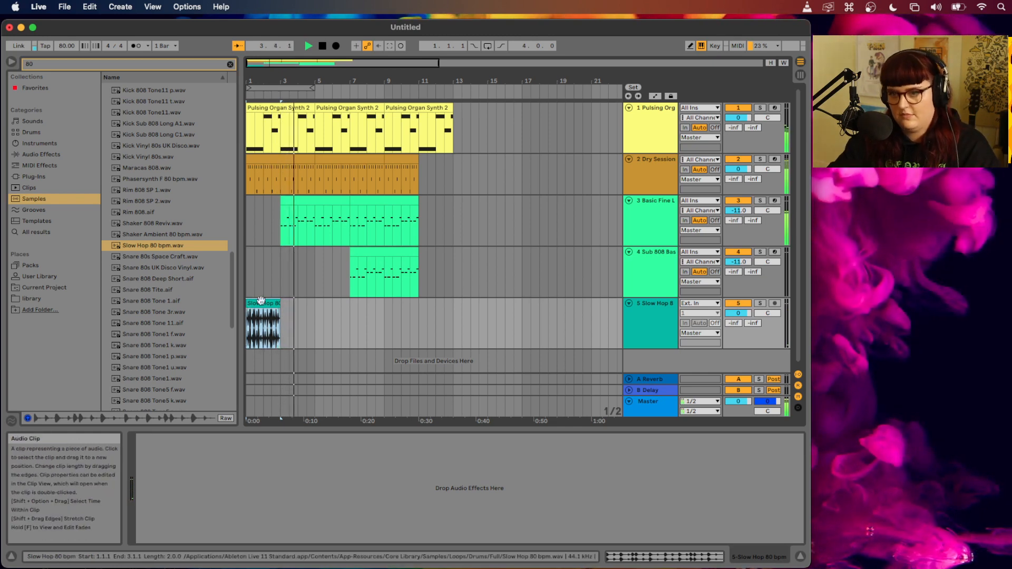
left_click(253, 313)
key("space")
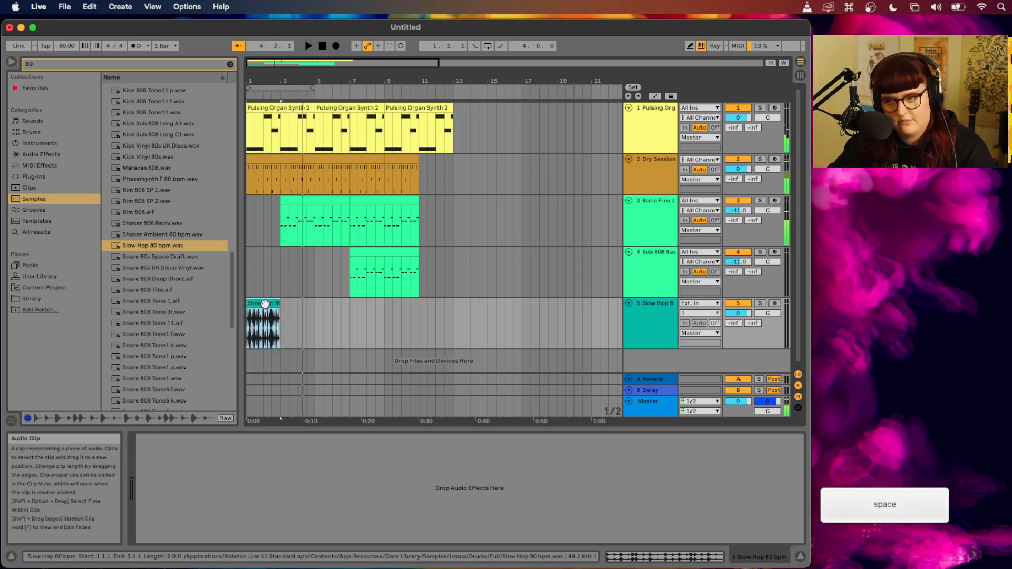
Open the Slow Hop clip's sample settings and switch Warp off and back on
double_click(266, 302)
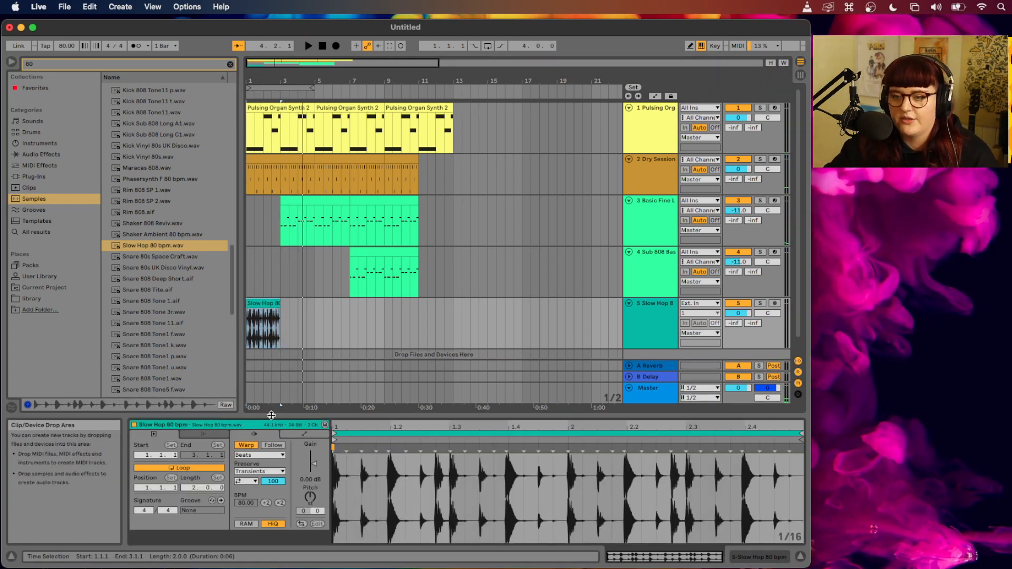
left_click(246, 446)
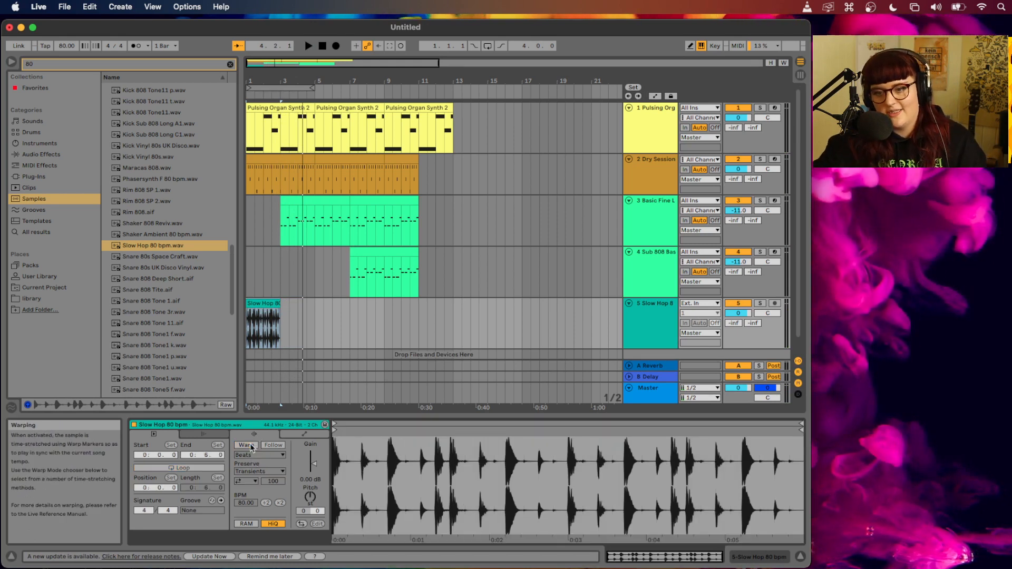
left_click(251, 446)
left_click(255, 447)
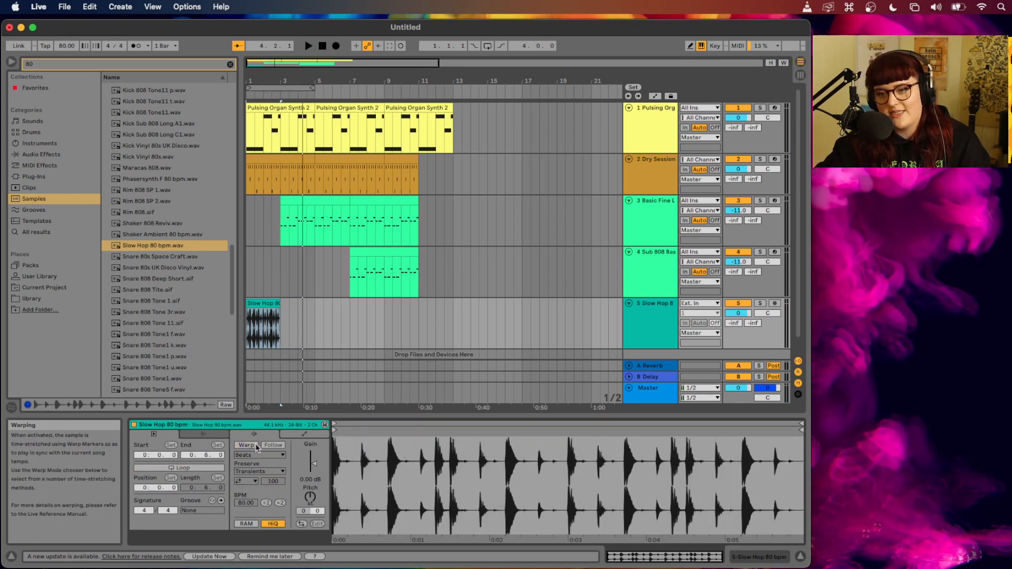
left_click(256, 447)
Raise the project tempo to 113 BPM and play the arrangement with the warped Slow Hop loop
mouse_move(67, 46)
left_mouse_down()
mouse_move(67, 59)
mouse_move(67, 31)
left_mouse_up()
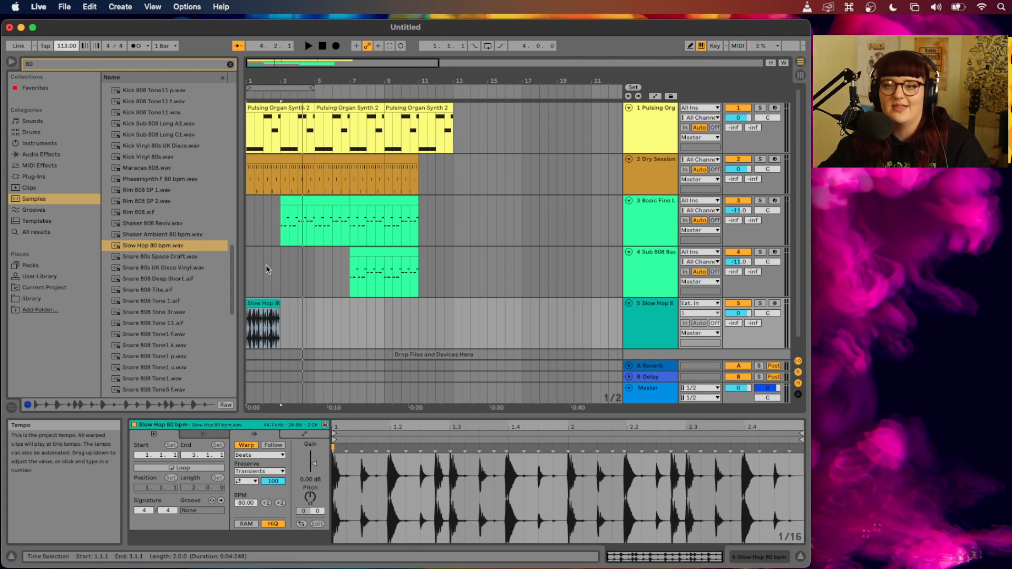
left_click(265, 317)
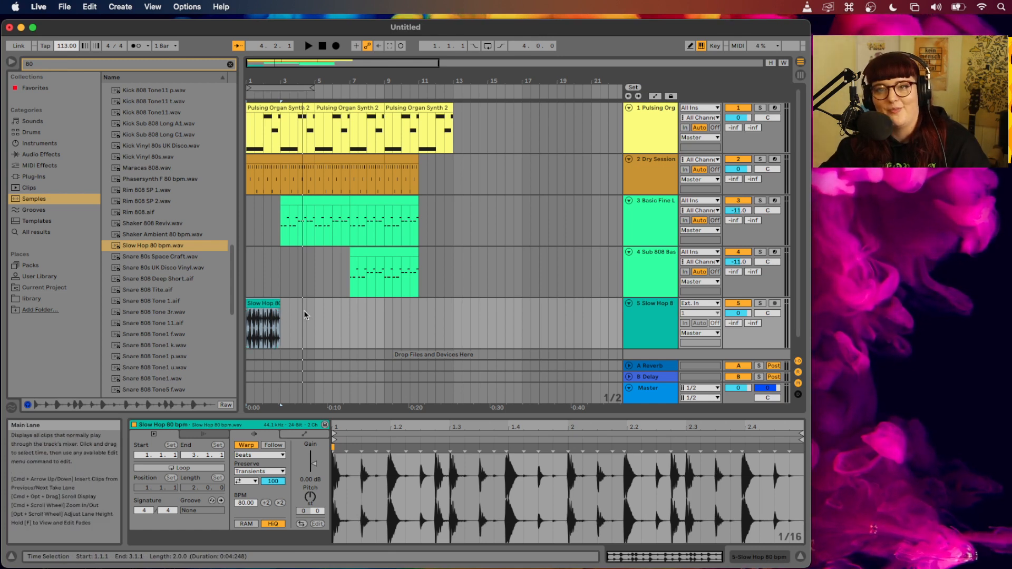
key("space")
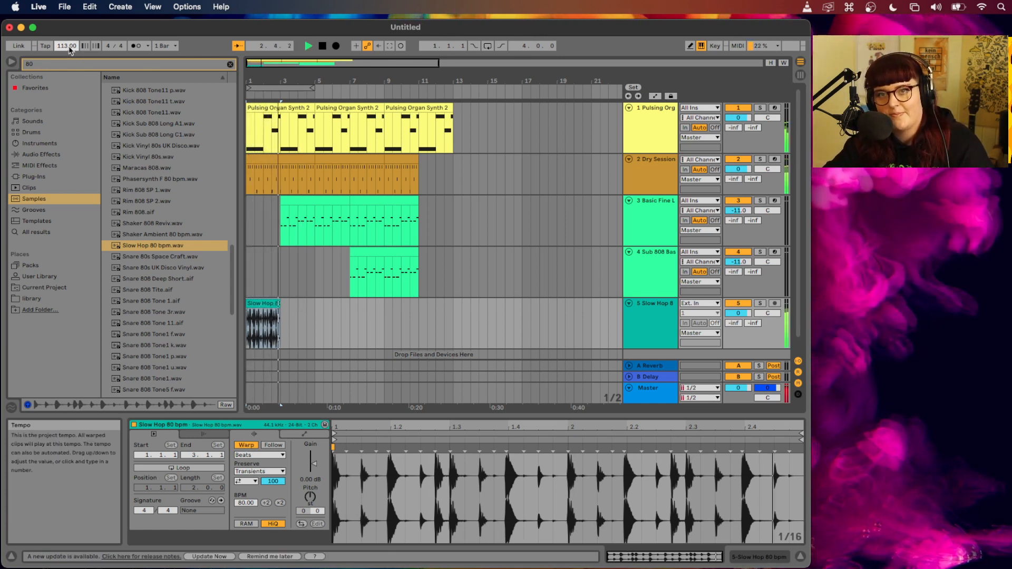
Return the project tempo to 80 BPM and replay the start of the arrangement
mouse_move(68, 46)
left_mouse_down()
mouse_move(68, 59)
mouse_move(69, 45)
left_mouse_up()
key("space")
key("space")
key("space")
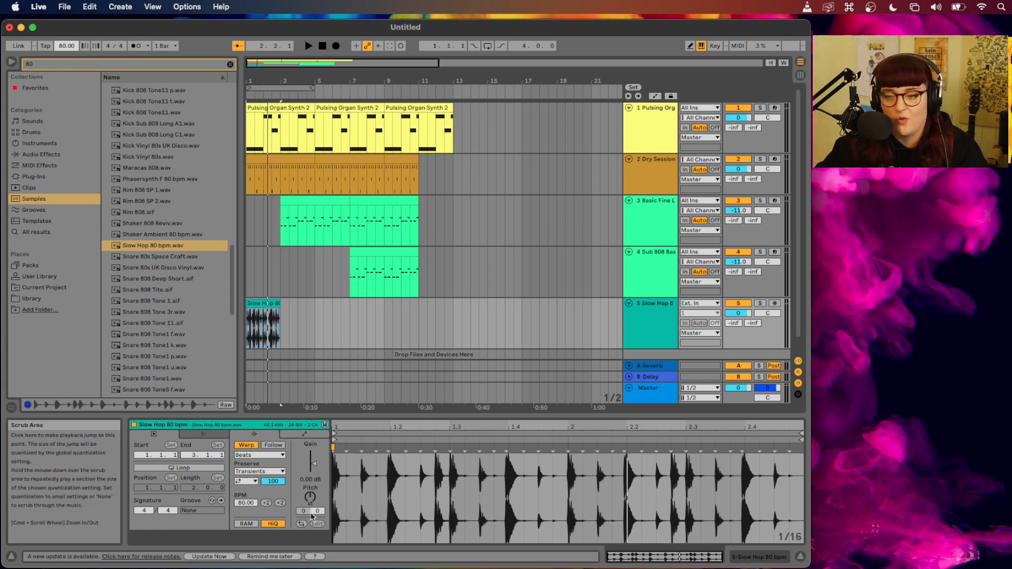
Turn Warp off for the Slow Hop clip, raise the tempo to 106 BPM and play the arrangement
left_click(247, 445)
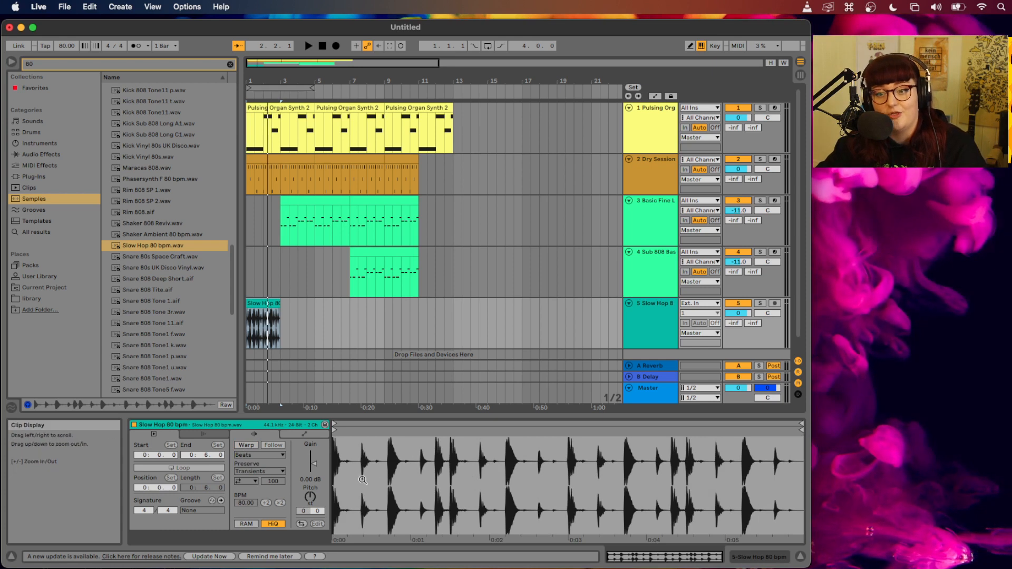
left_click(272, 336)
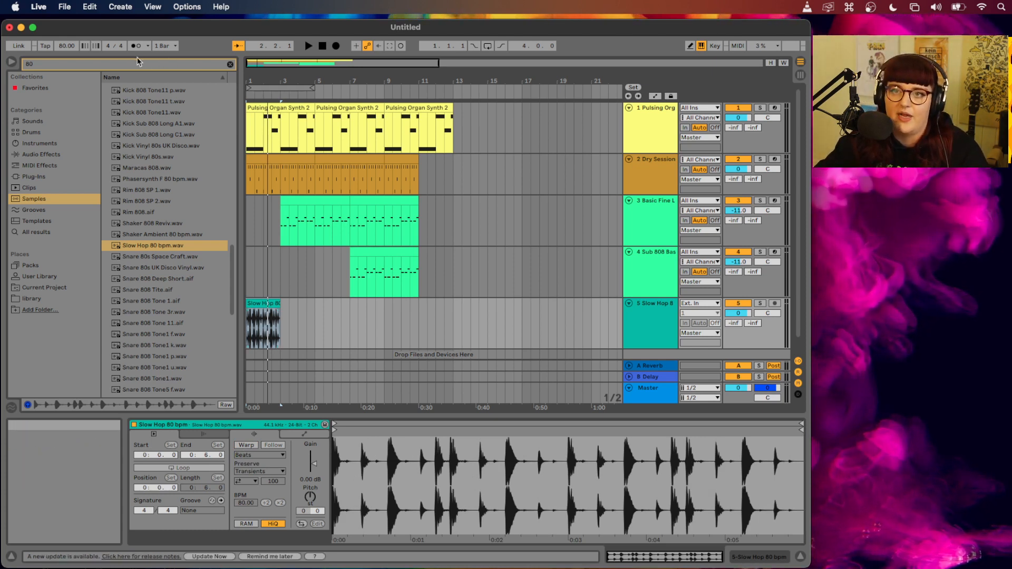
left_click_drag(66, 46, 66, 32)
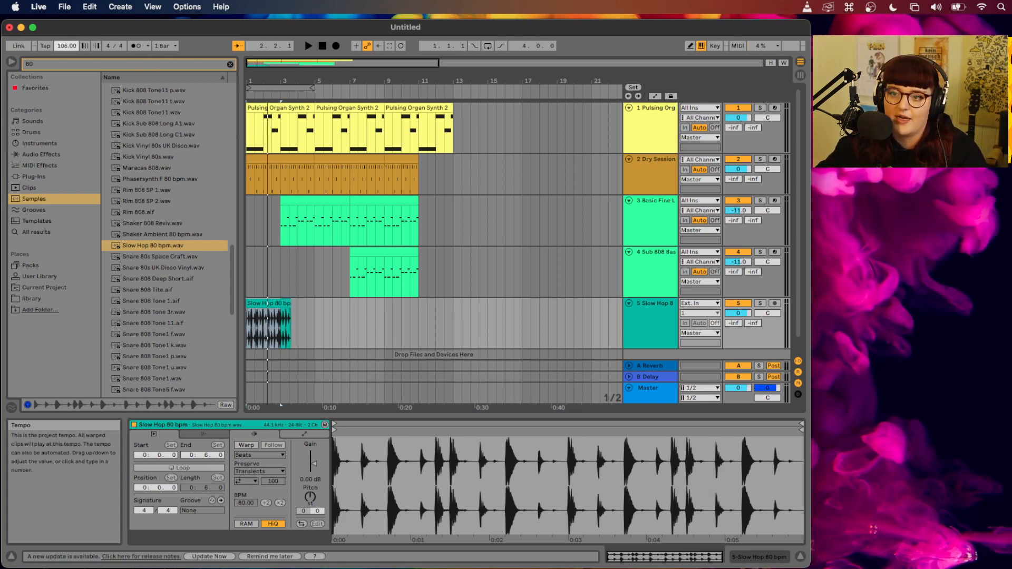
key("space")
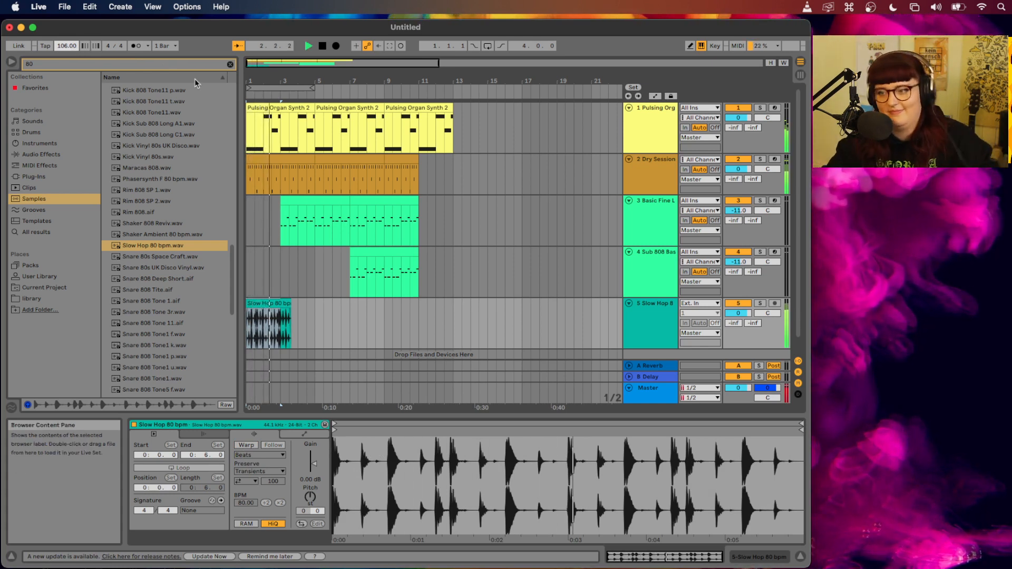
key("space")
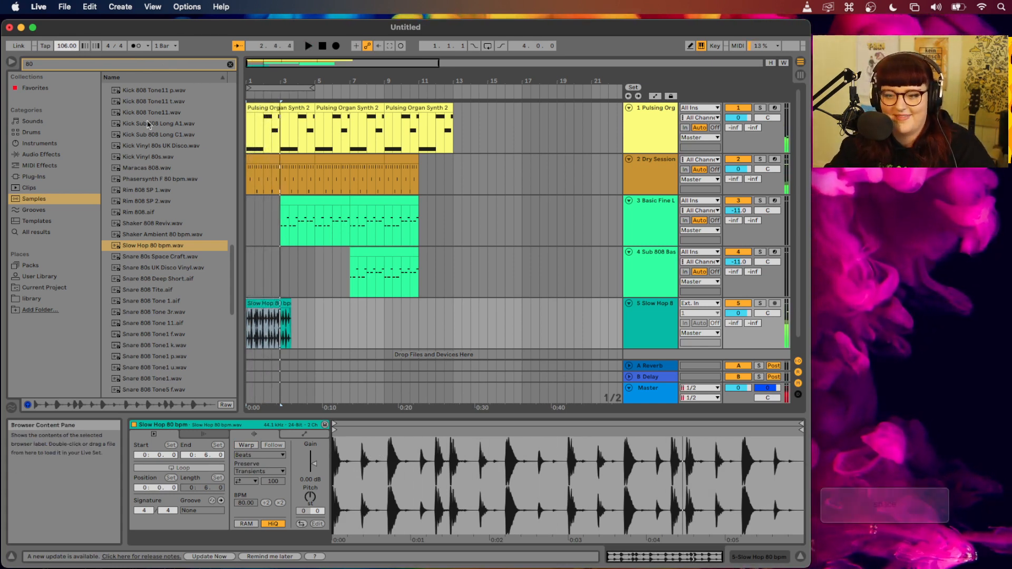
Set the project tempo to 80 BPM and turn Warp back on for the Slow Hop clip
double_click(62, 46)
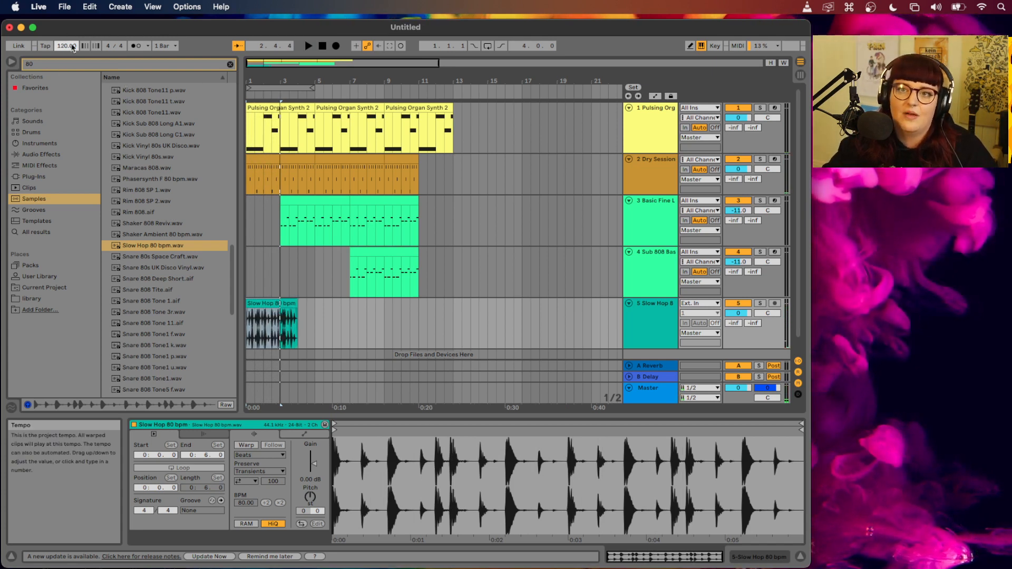
type("820")
key("Return")
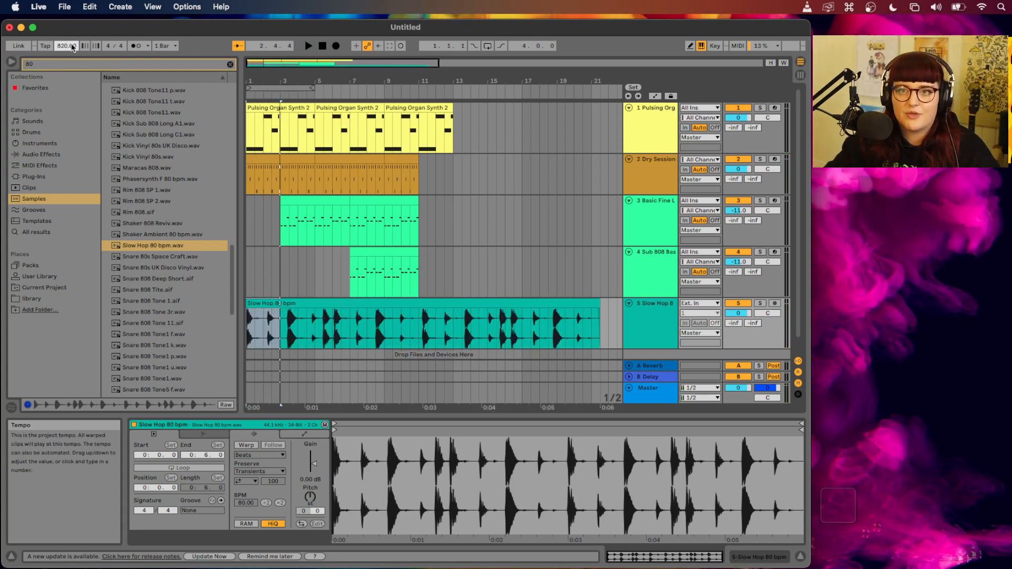
type("80")
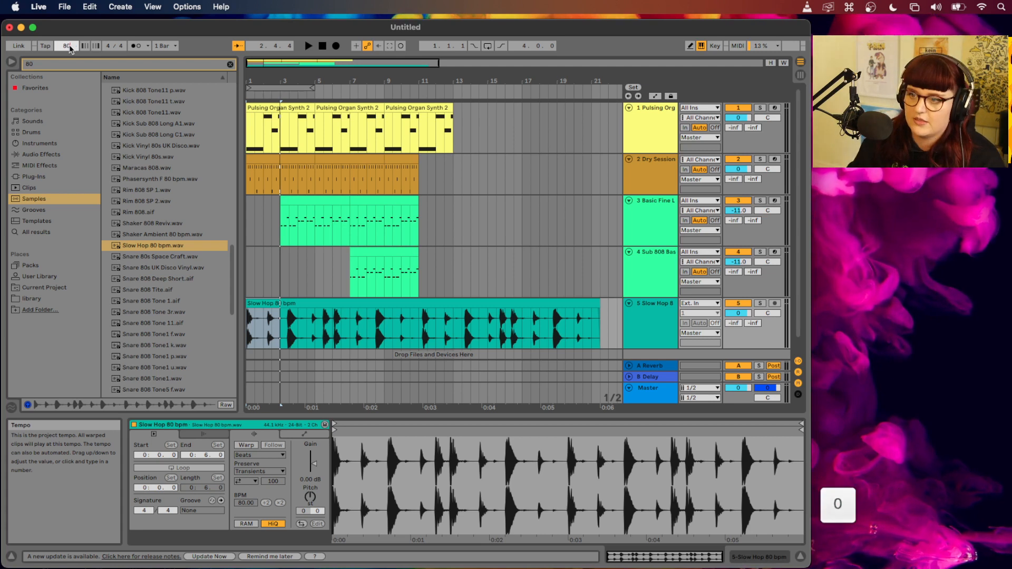
key("Return")
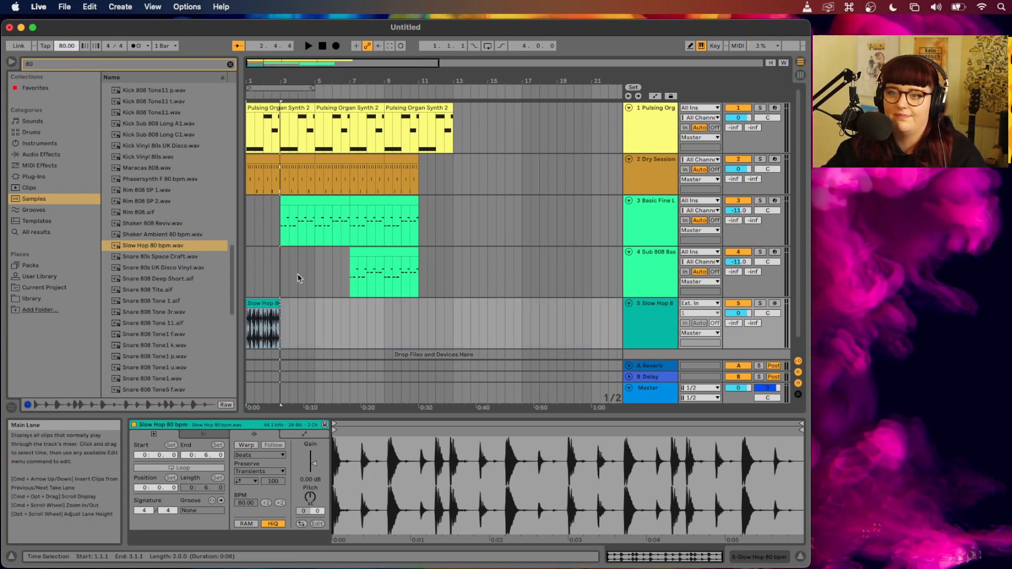
left_click(270, 307)
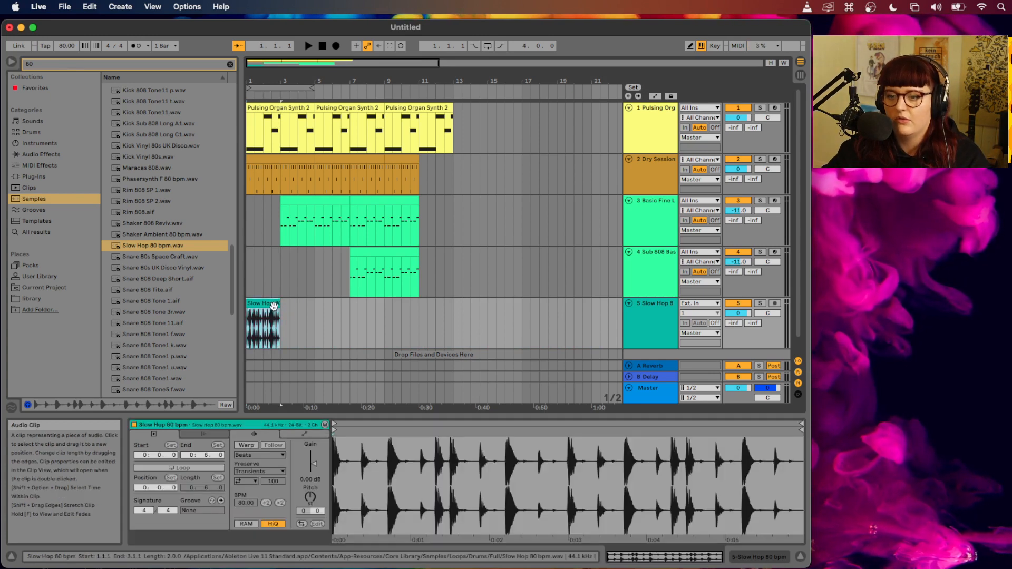
left_click(247, 445)
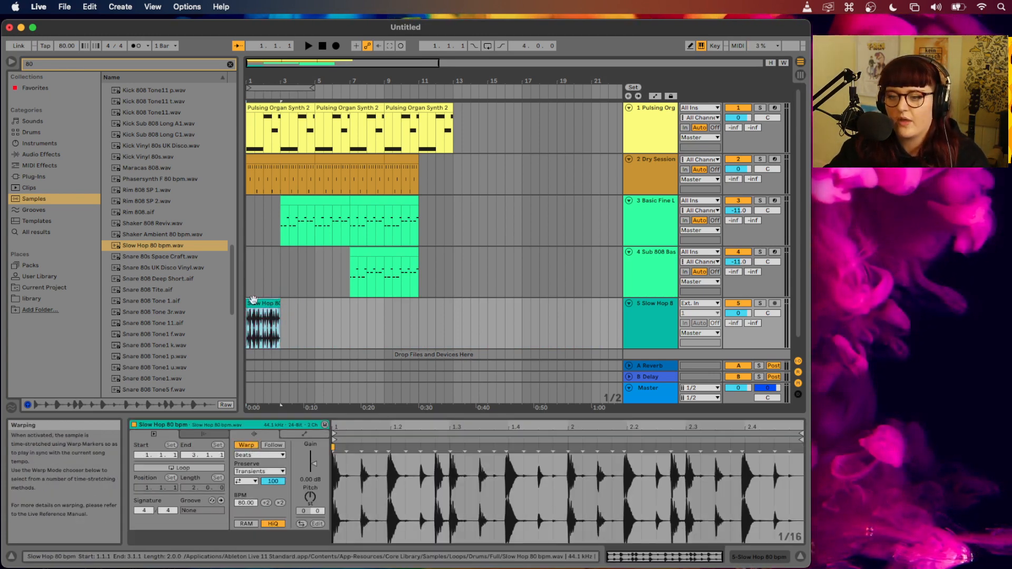
Show the library folder's full contents without the search filter and widen the browser for the long folder names
scroll(324, 295, "down", 1)
scroll(161, 292, "down", 1)
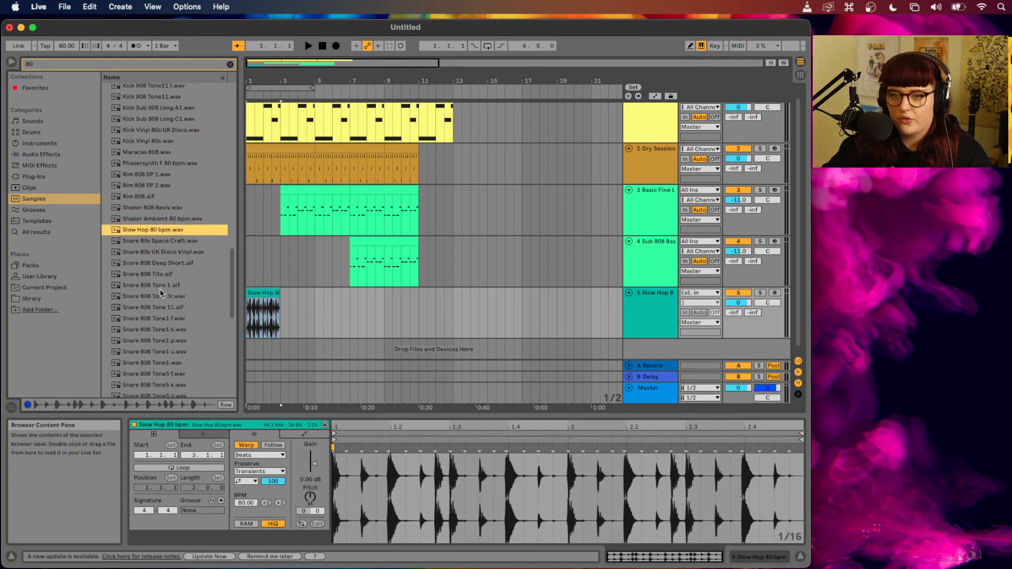
scroll(161, 292, "down", 2)
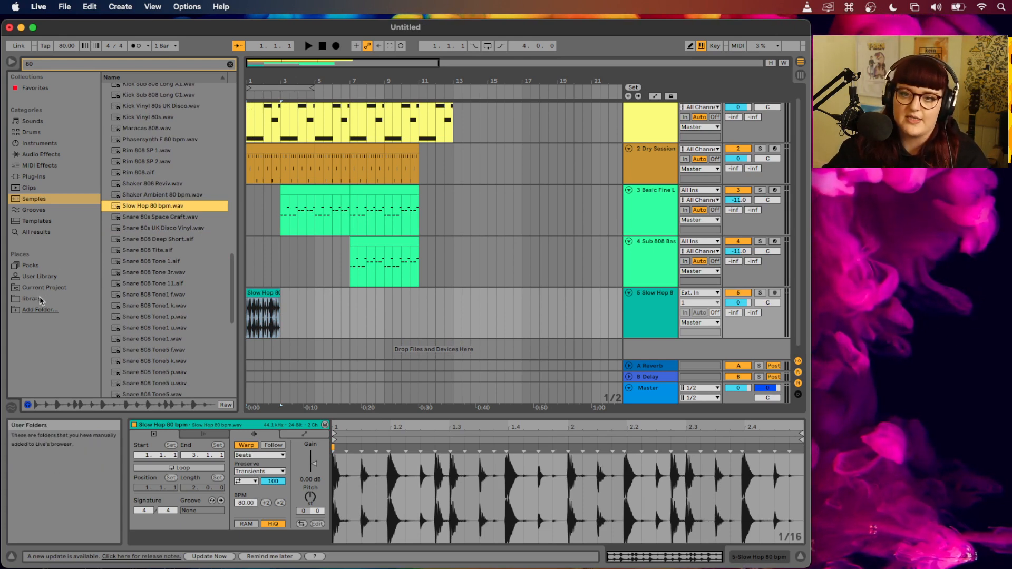
left_click(41, 299)
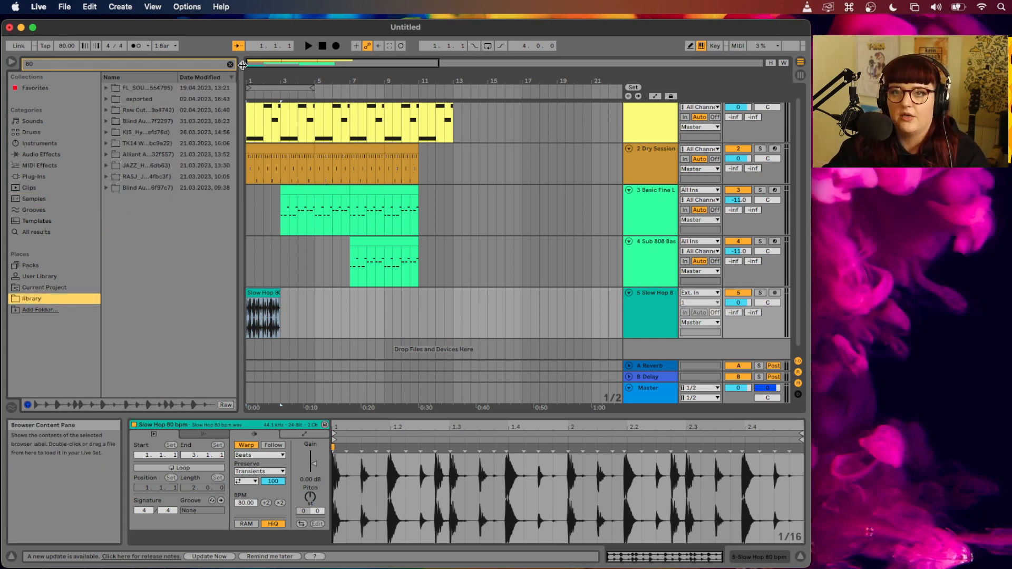
left_click(230, 65)
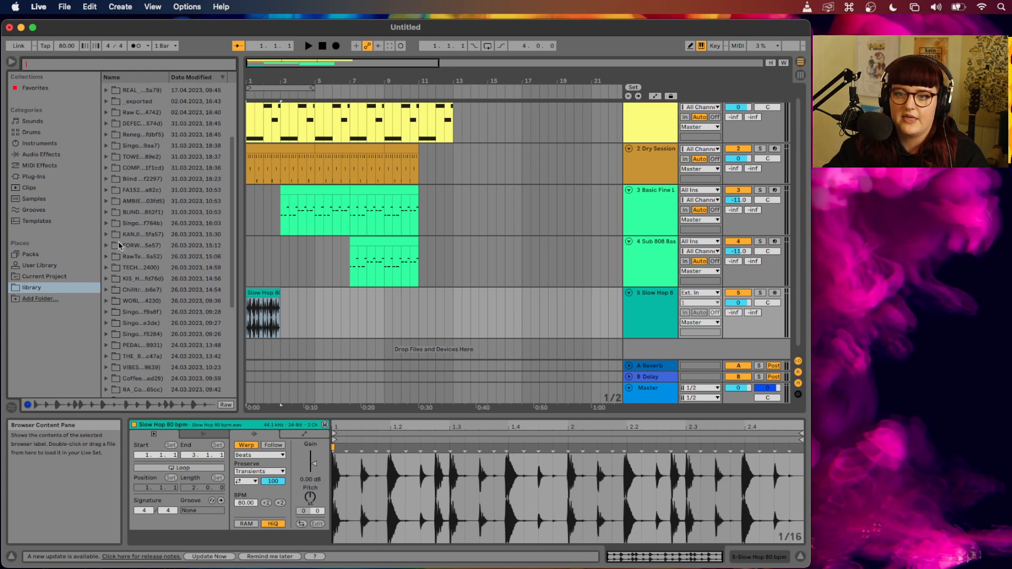
left_click_drag(240, 250, 282, 240)
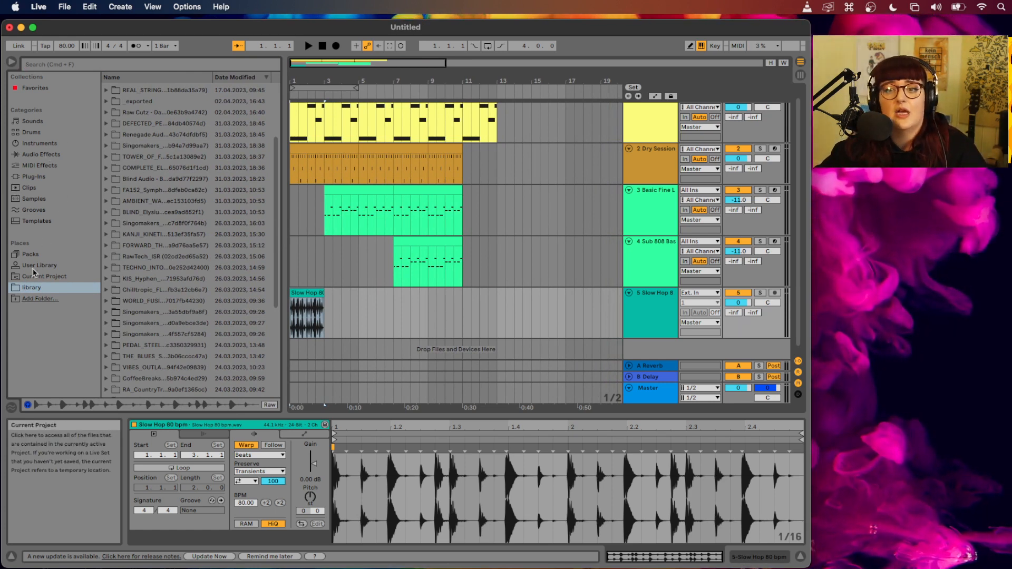
Look through the Plug-Ins and Audio Effects categories in the browser
left_click(33, 177)
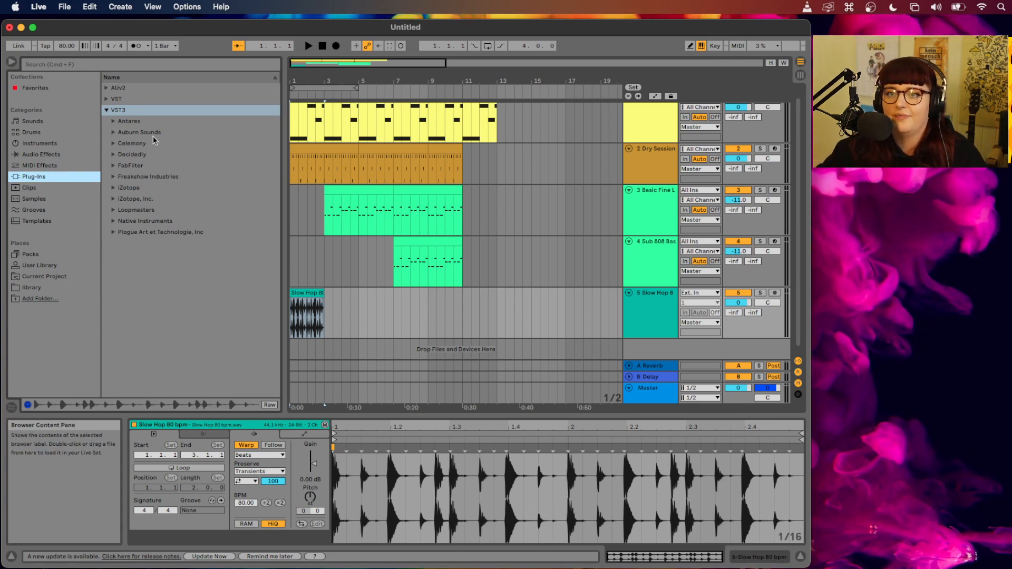
left_click(47, 155)
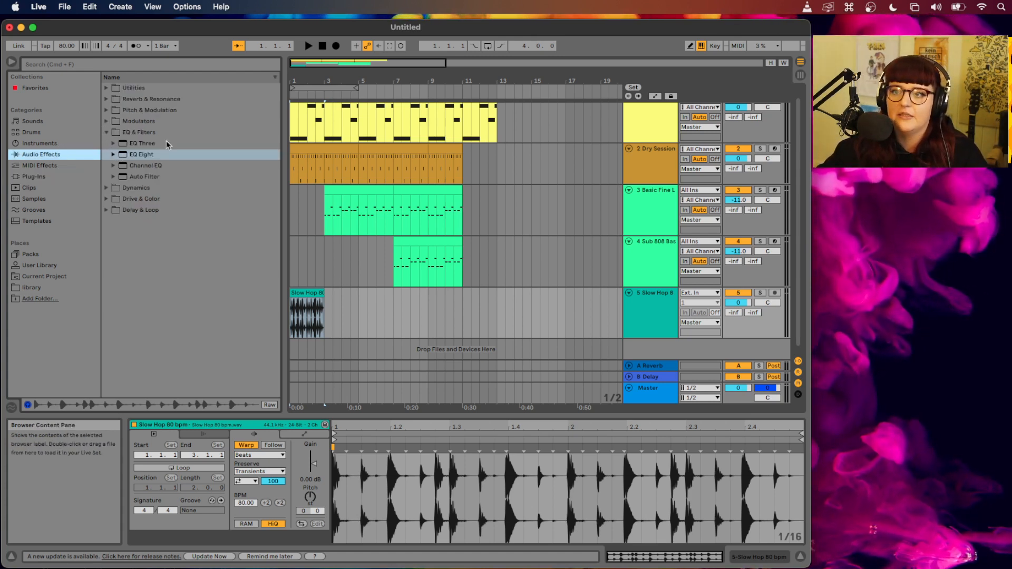
scroll(517, 258, "down", 1)
Switch to the Session View mixer, solo the Pulsing Organ track together with the Reverb return, and start playback
key("Tab")
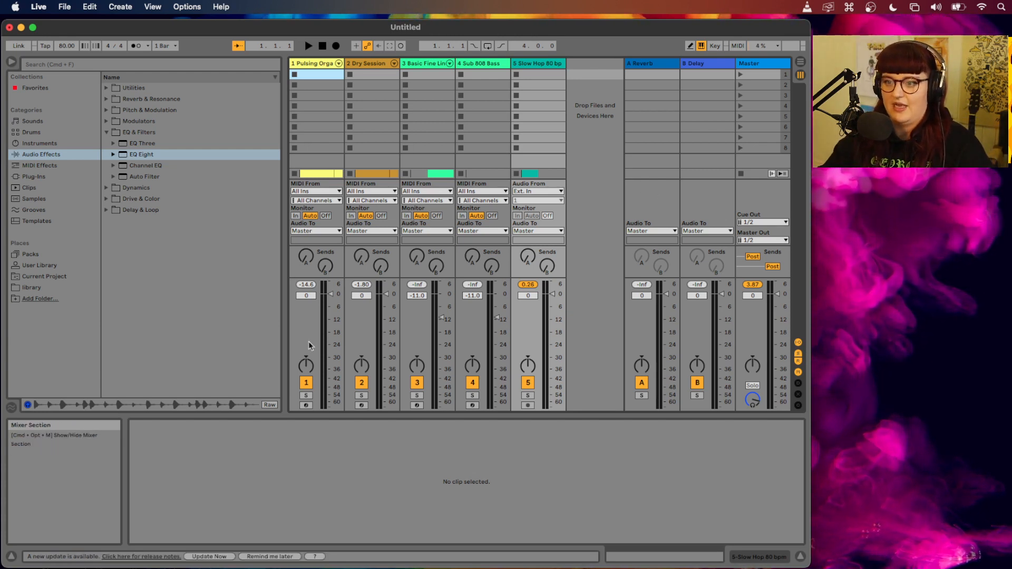
left_click(305, 395)
left_click(642, 395)
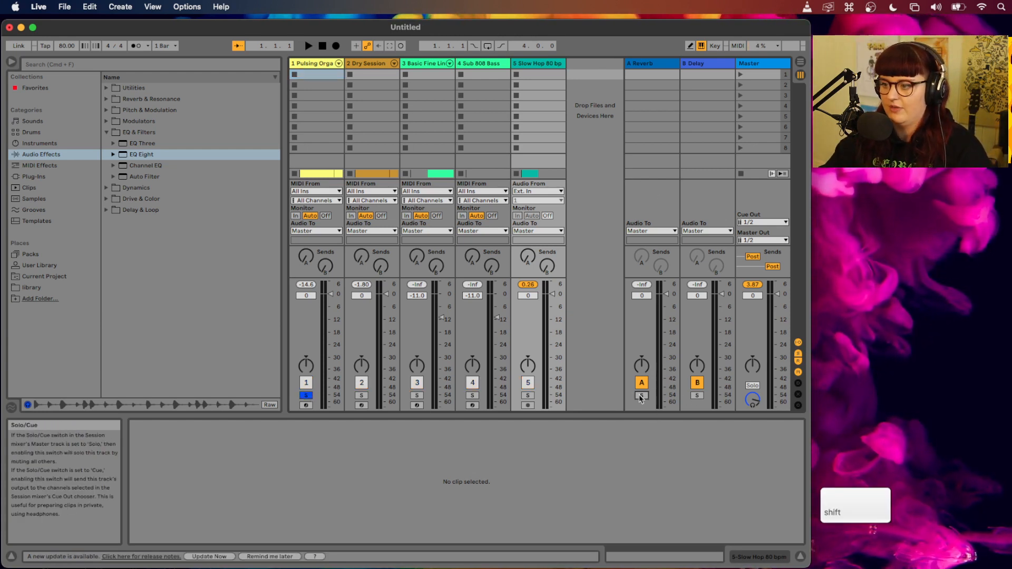
left_click(305, 395, "super")
key("space")
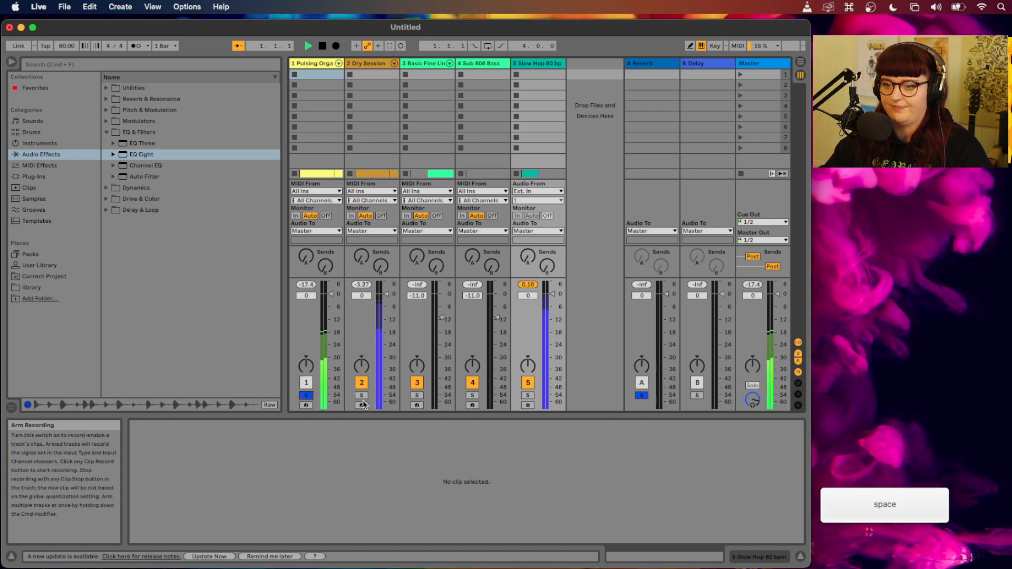
Try a reverb send of about -4 dB on the Pulsing Organ track and audition it
left_click_drag(306, 256, 305, 232)
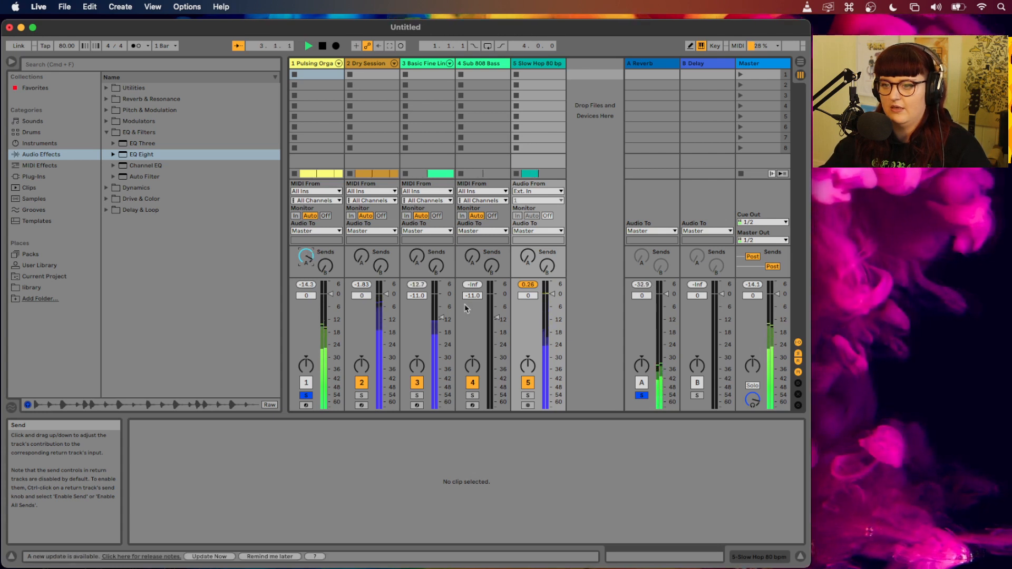
key("space")
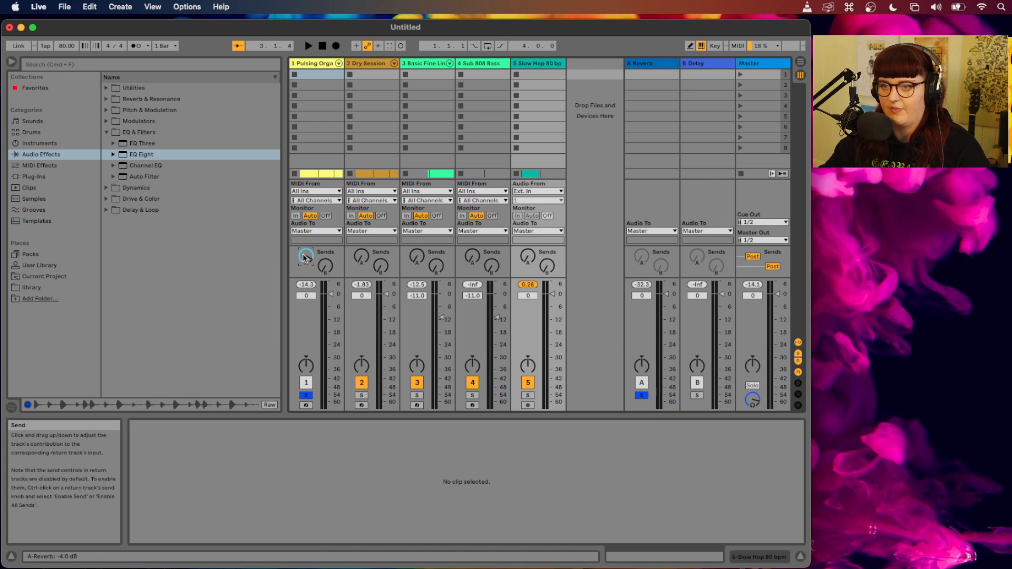
key("space")
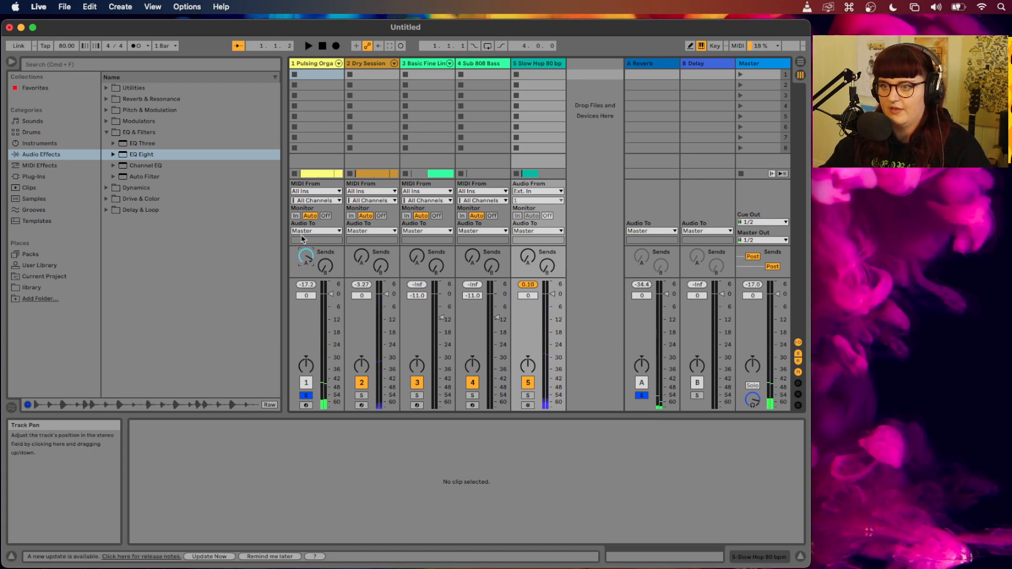
key("space")
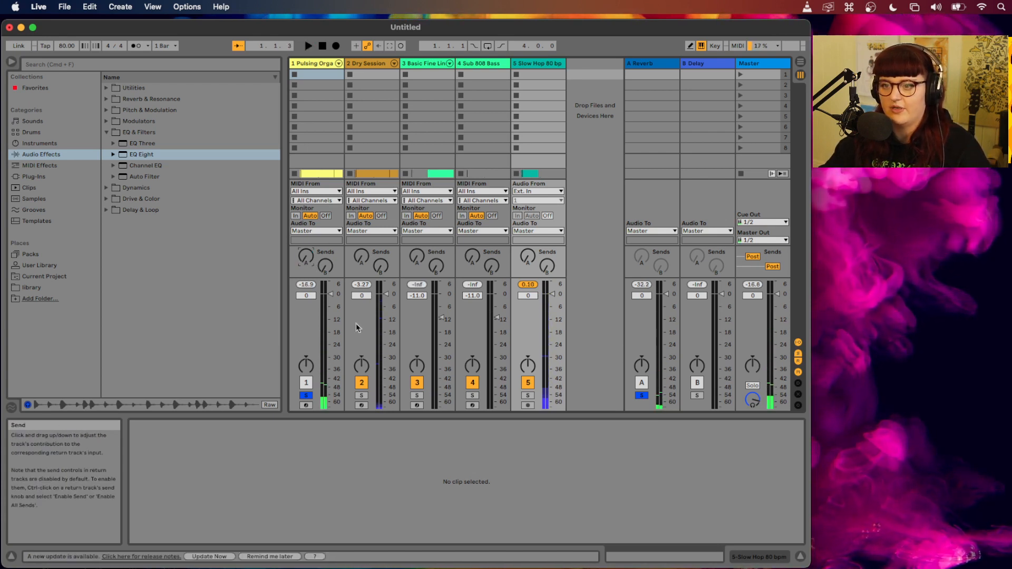
Solo the Dry Session track with the Reverb return and raise its reverb send to about -5.4 dB during playback
left_click(305, 396)
left_click(361, 395, "super")
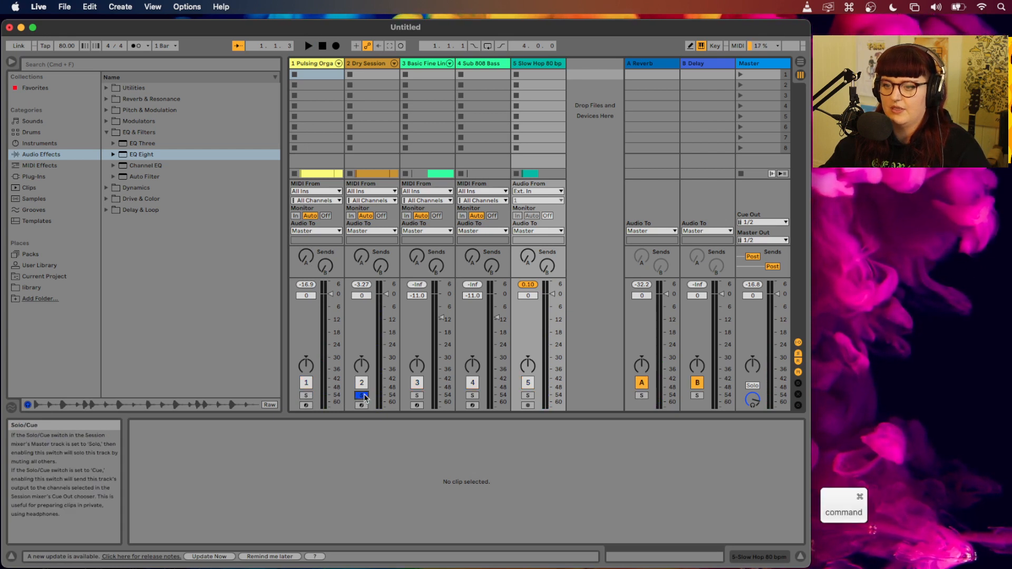
left_click(641, 396, "super")
key("space")
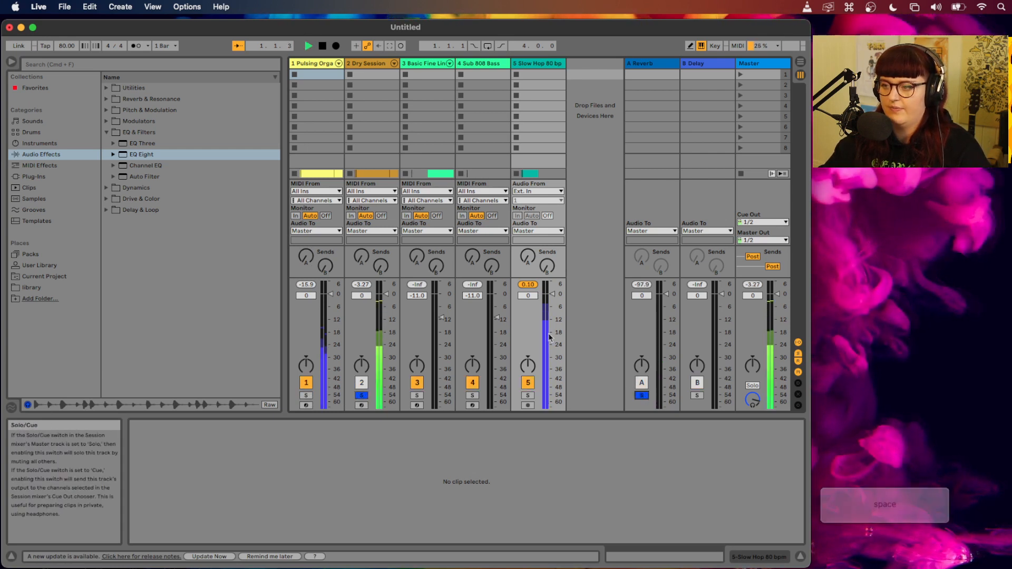
left_click_drag(363, 262, 362, 232)
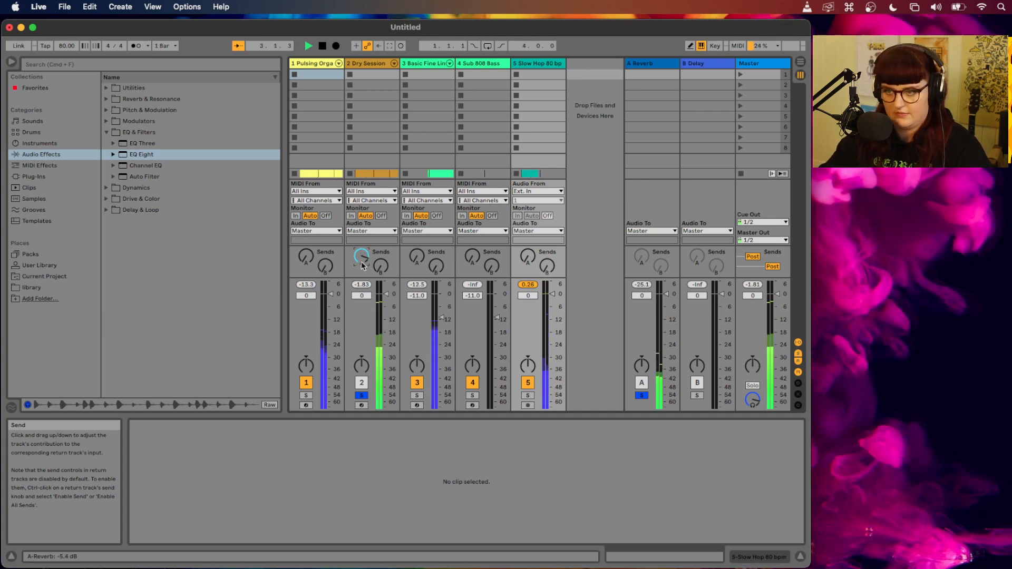
key("space")
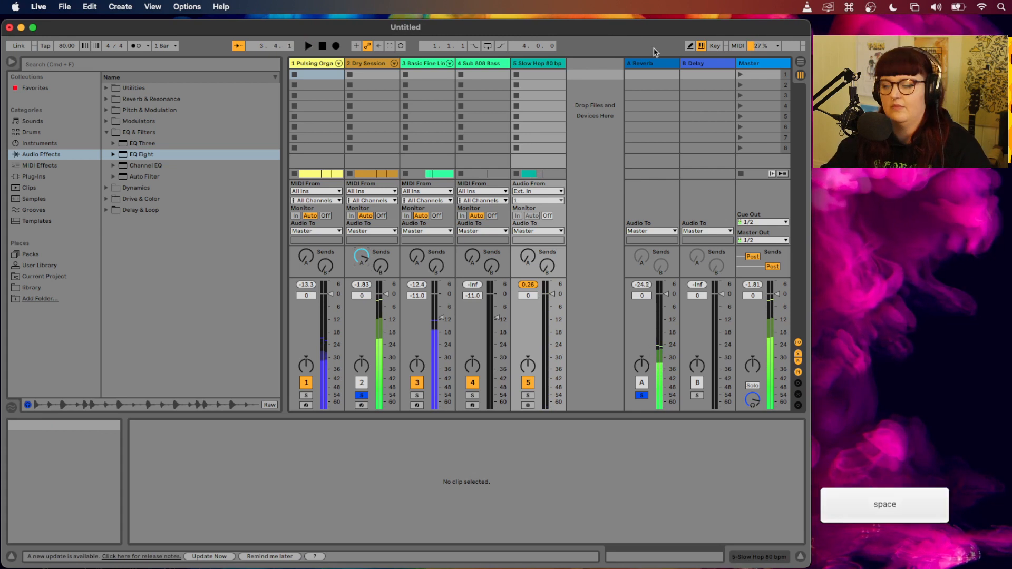
Load the Garage preset from the Reverb room presets onto return A and audition it with the Dry Session drums
left_click(649, 64)
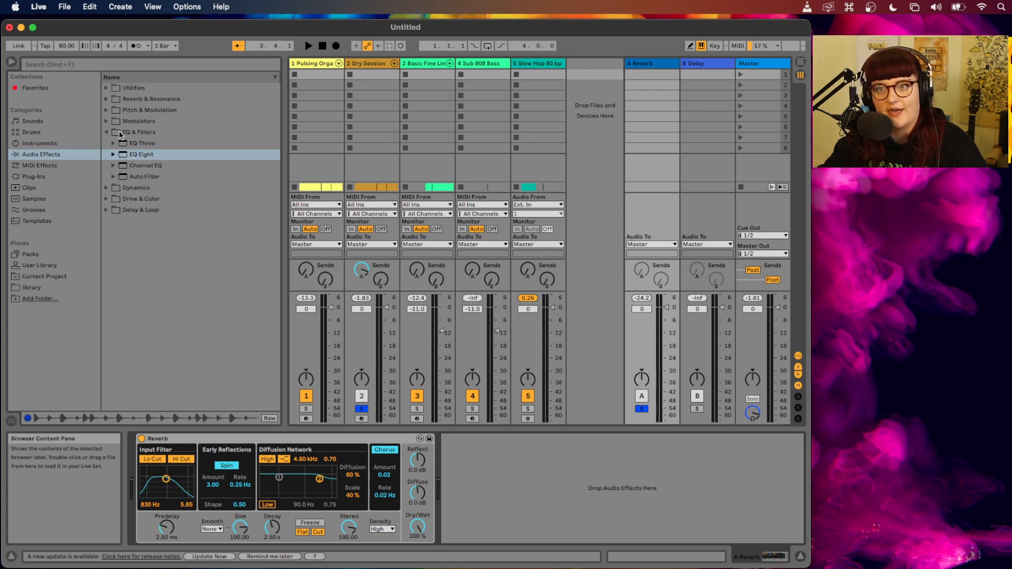
left_click(107, 132)
left_click(107, 99)
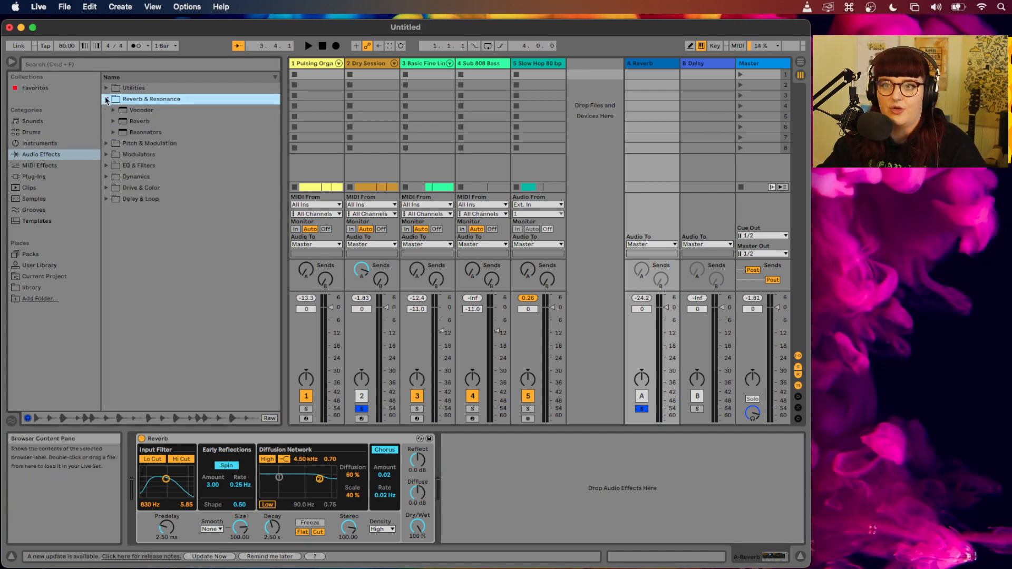
left_click(113, 121)
left_click(121, 144)
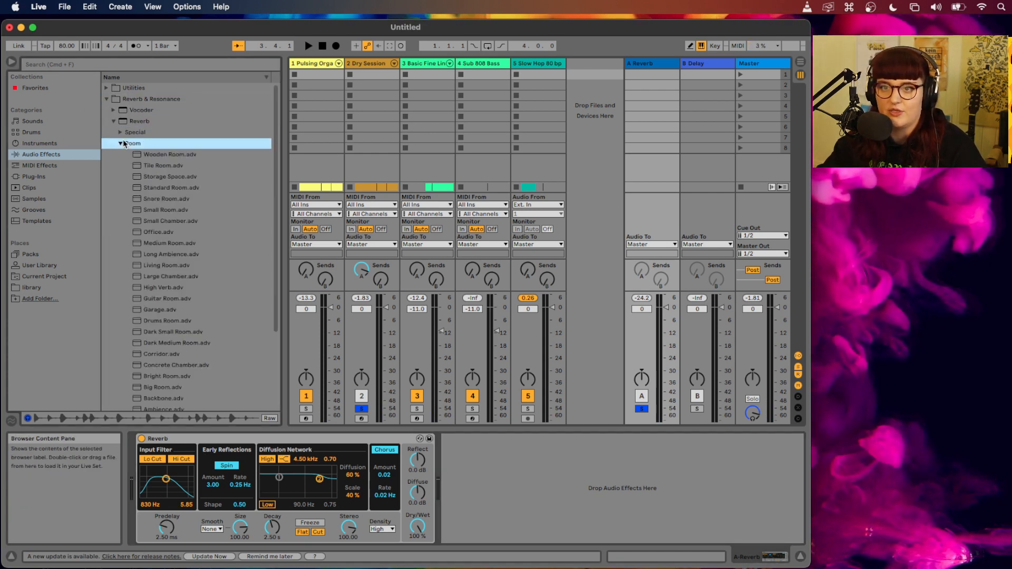
scroll(174, 264, "down", 4)
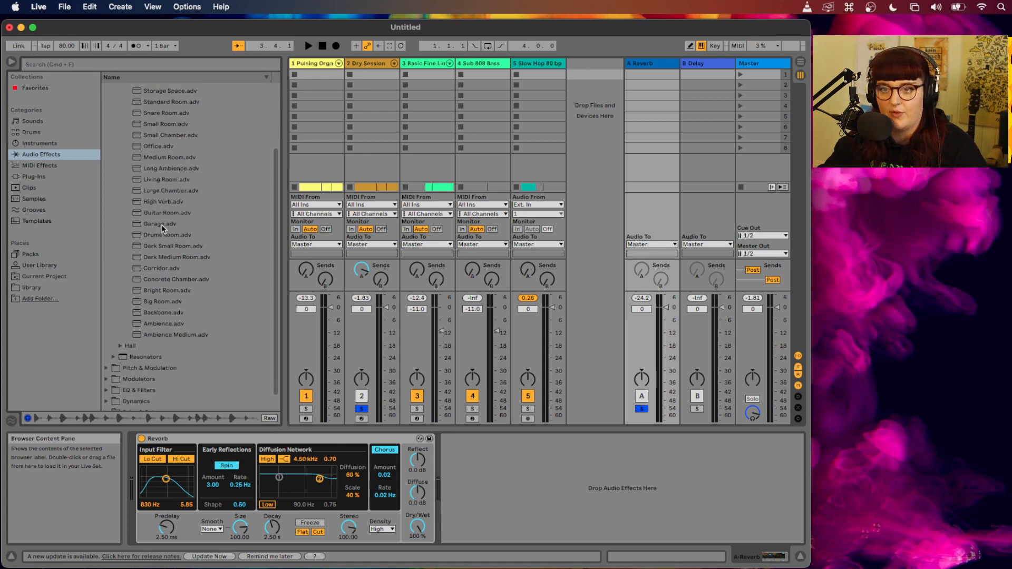
double_click(162, 225)
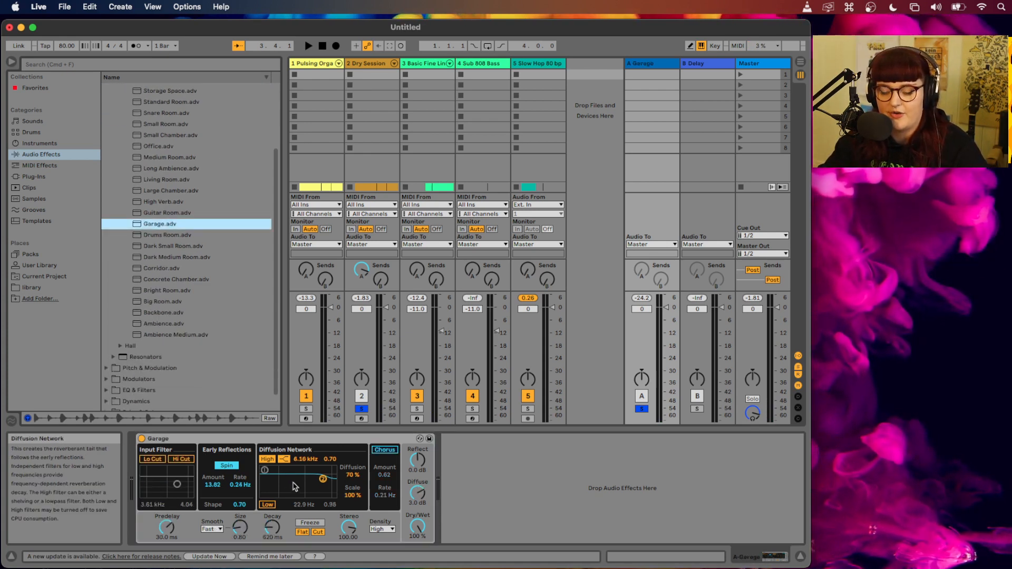
key("space")
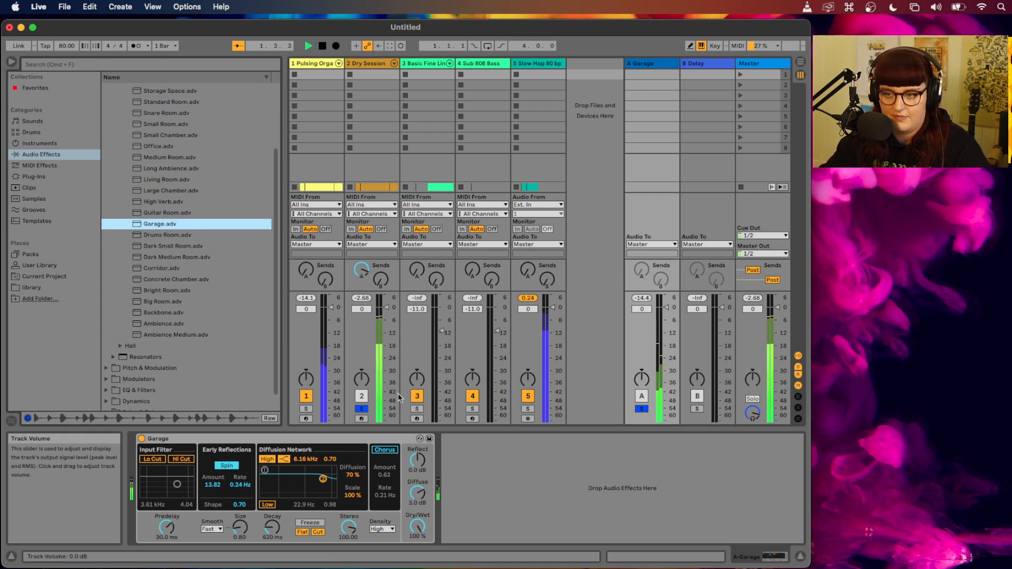
key("space")
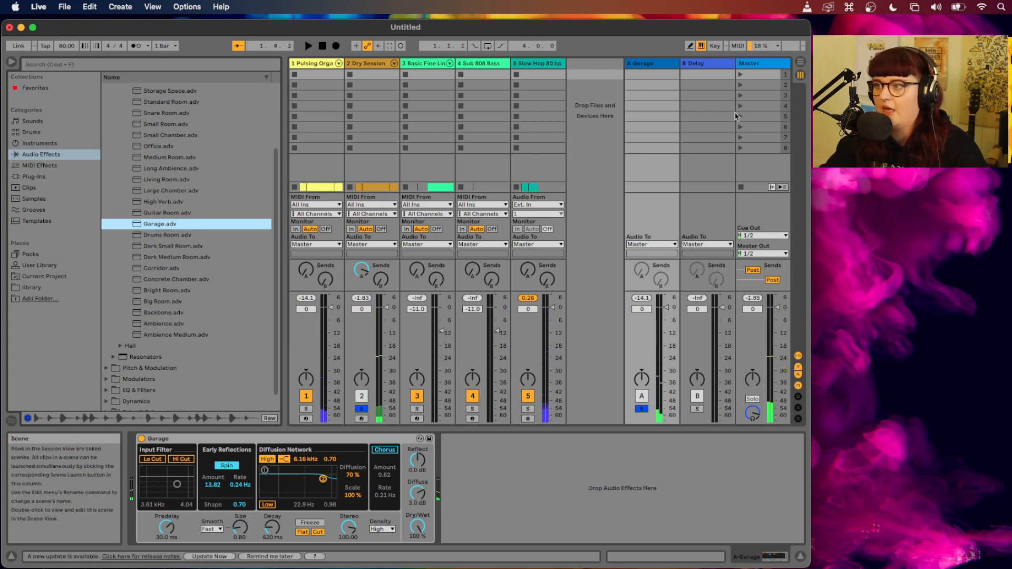
Show the Delay return's device and look through the Delay & Loop effects and the Delay preset folders in the browser
left_click(700, 64)
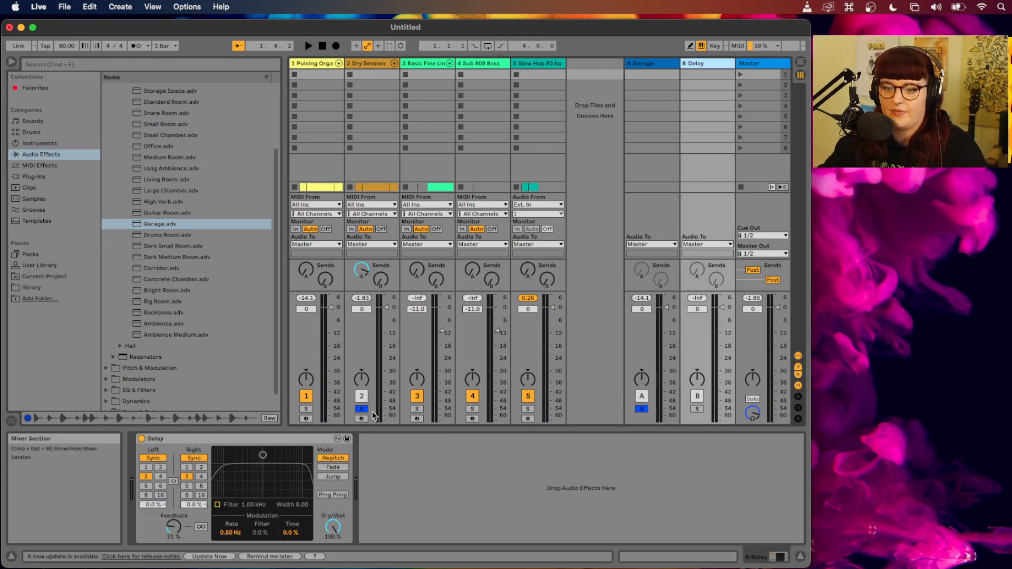
scroll(130, 258, "up", 1)
scroll(129, 258, "up", 3)
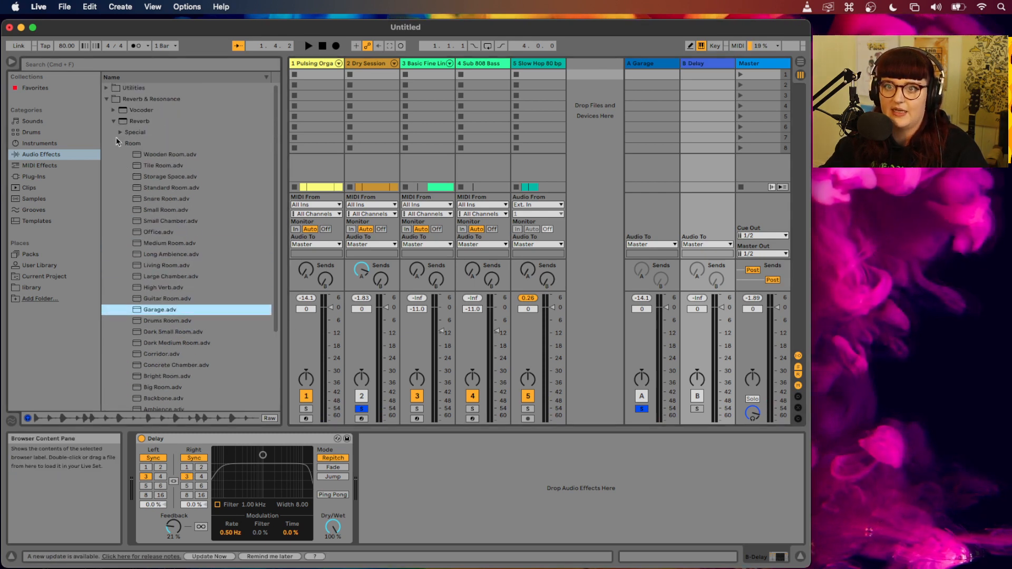
left_click(114, 122)
key("Left")
key("Left")
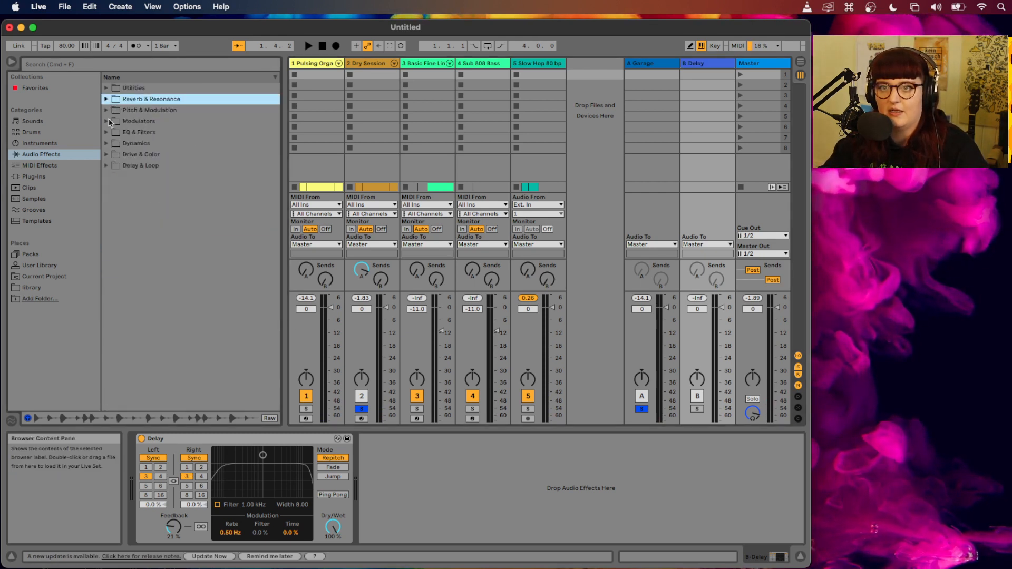
left_click(106, 166)
left_click(113, 210)
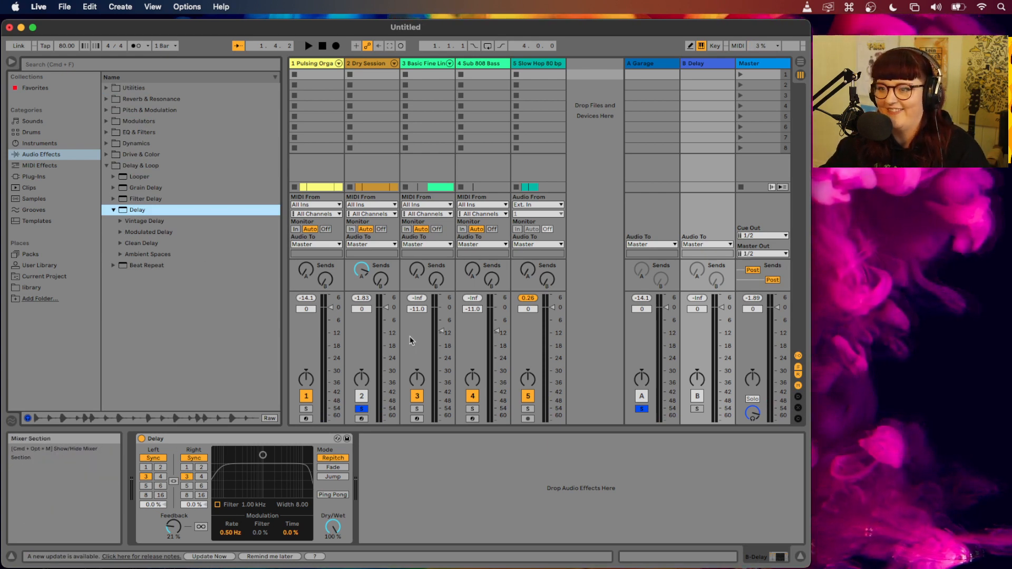
Try raising the delay send on the Dry Session track during playback, with the Delay return soloed as well
key("space")
left_click_drag(381, 283, 381, 232)
left_click(697, 409, "super")
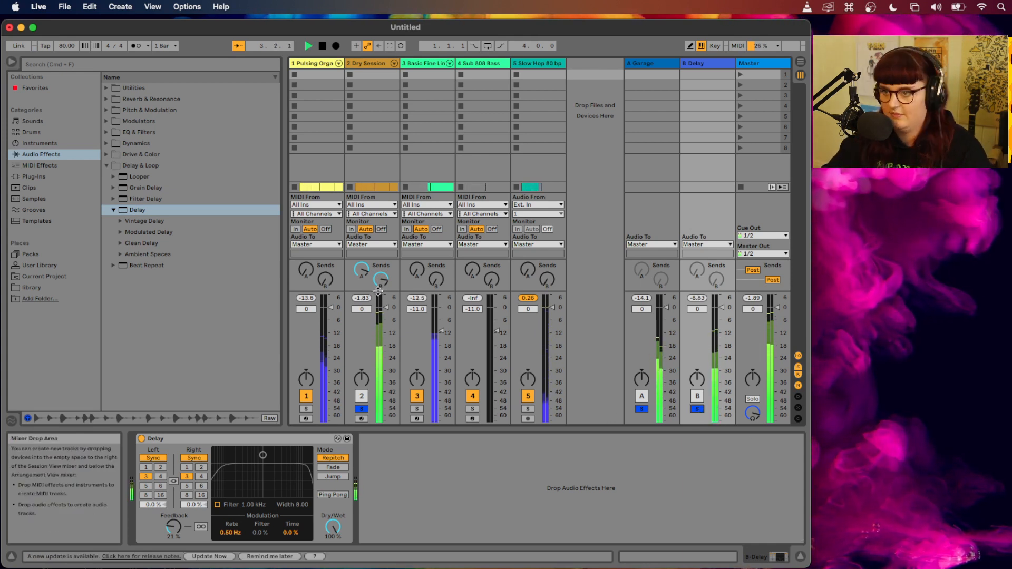
key("space")
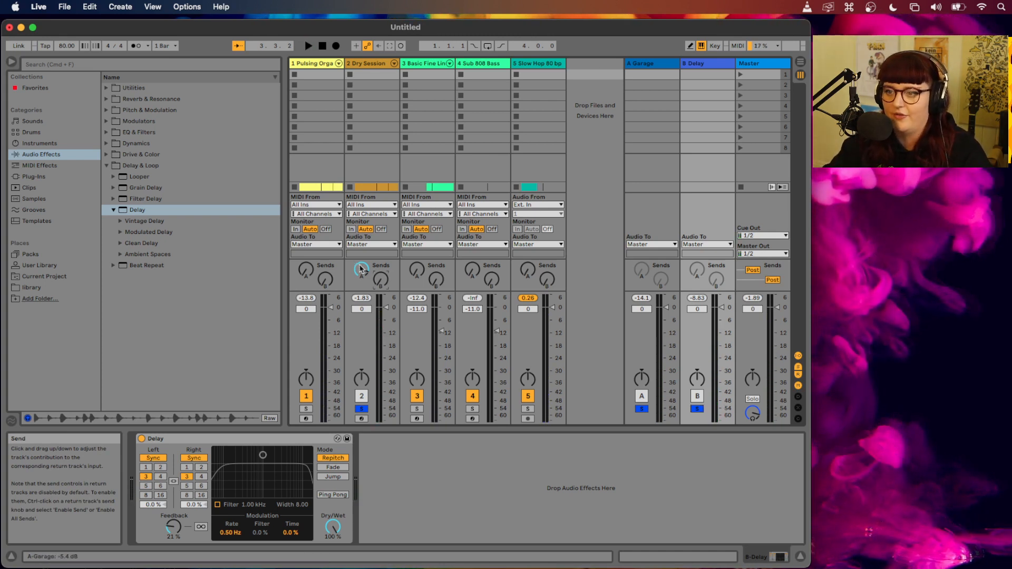
Clear all solos and play the full mix to check the master output level
left_click(697, 409)
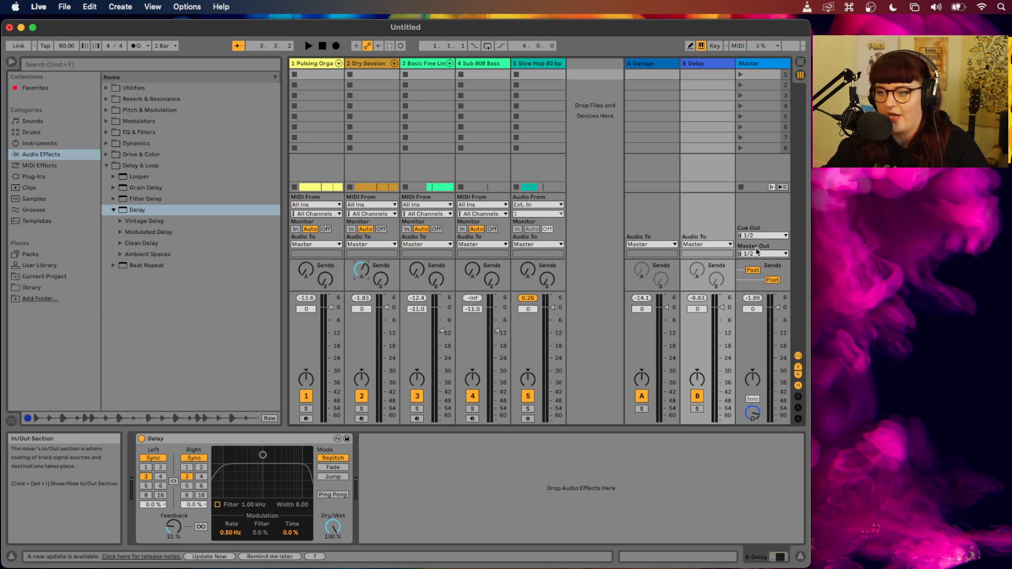
key("space")
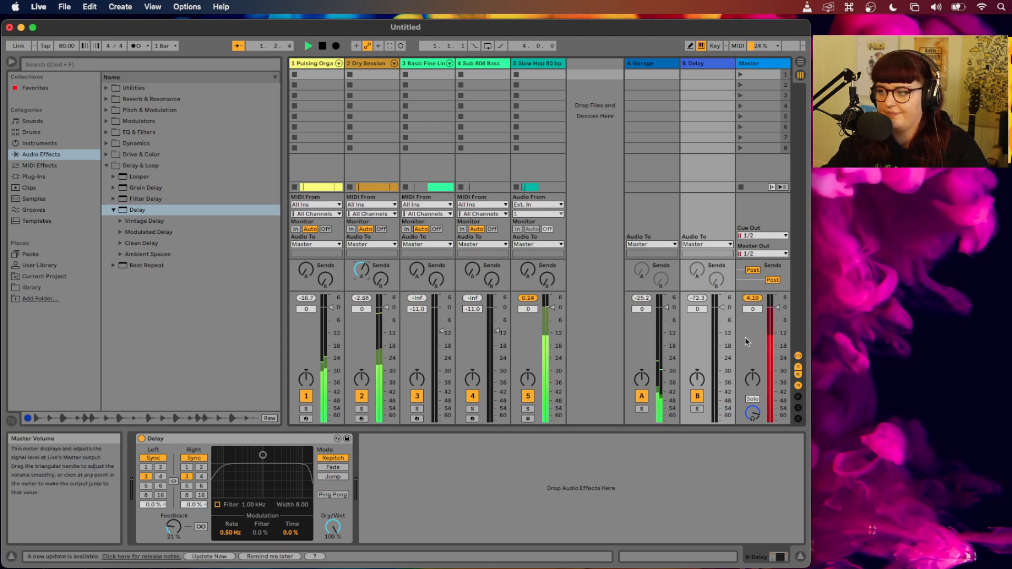
key("space")
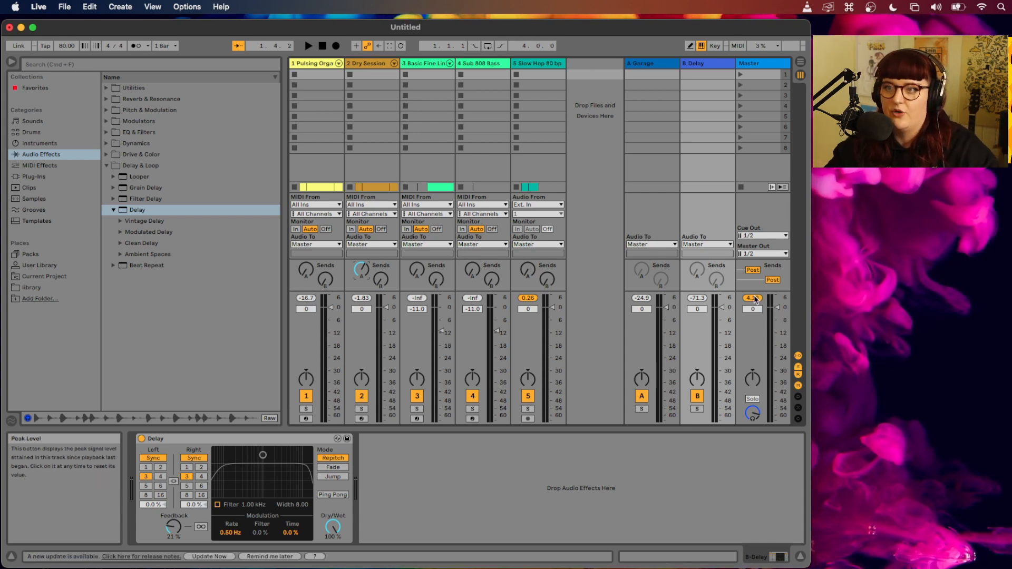
Select all five tracks, lower their volumes together to bring the Dry Session track to -11.0 dB, and audition the mix
left_click(521, 70)
left_click(324, 68, "shift")
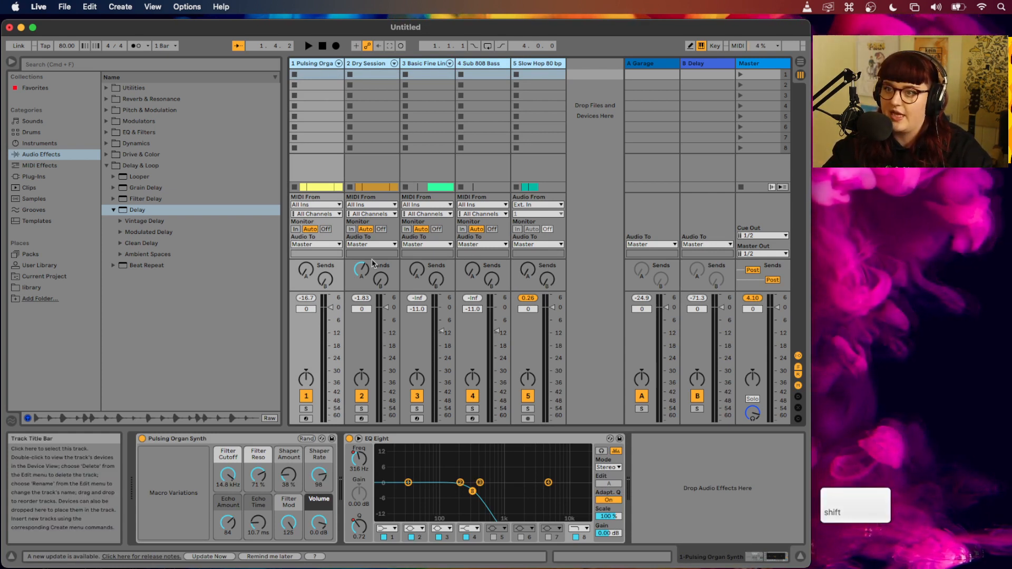
left_click_drag(386, 307, 386, 330)
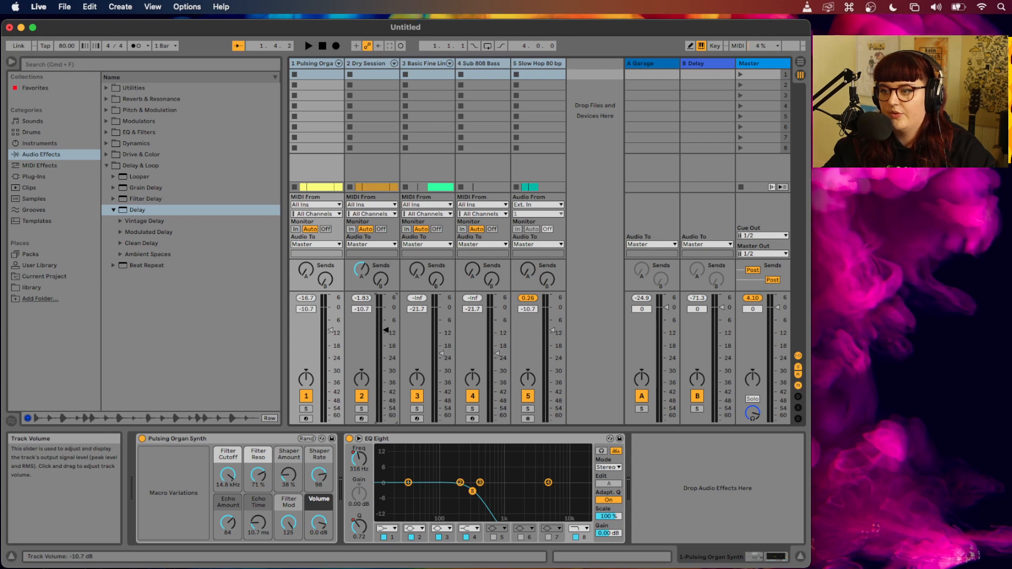
key("space")
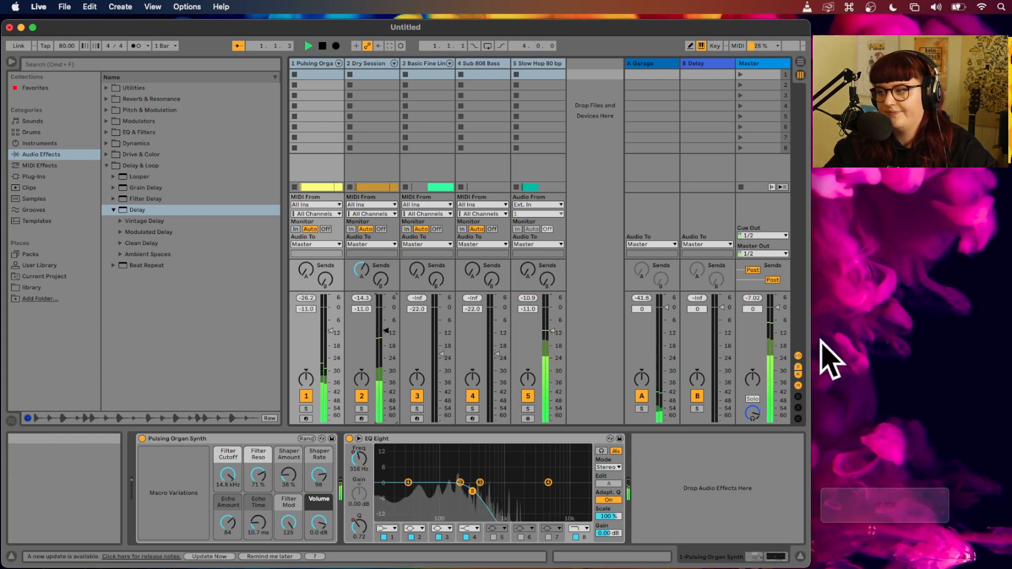
key("space")
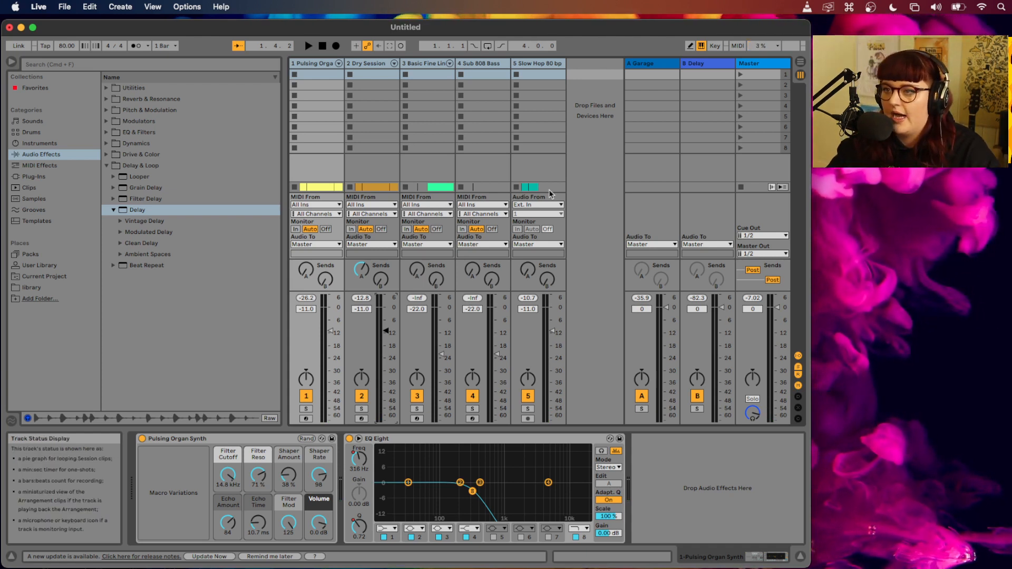
Return to the Arrangement View and start playback near bar 12, shortly before the Pulsing Organ Synth clips end
key("super+equal")
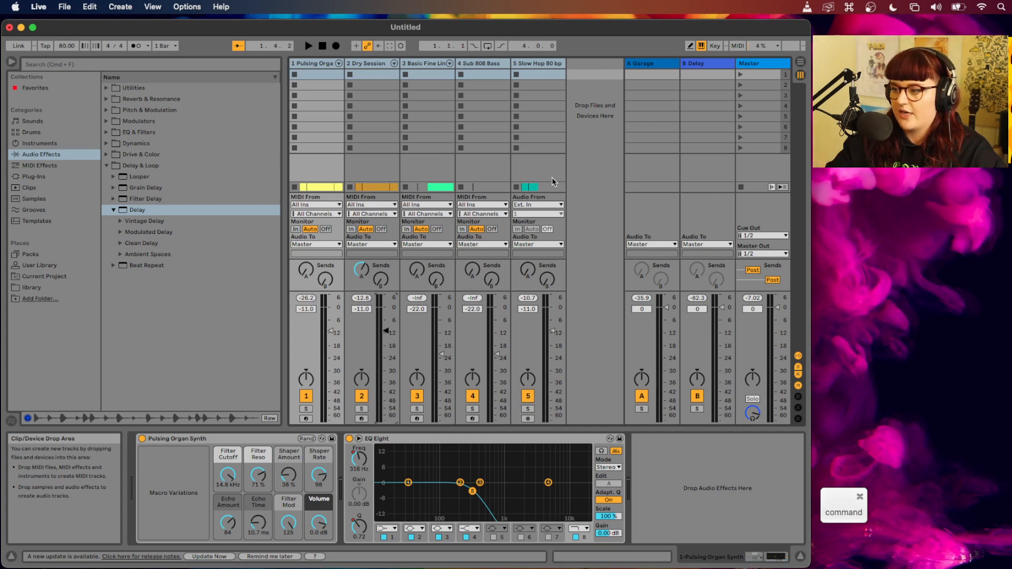
key("Tab")
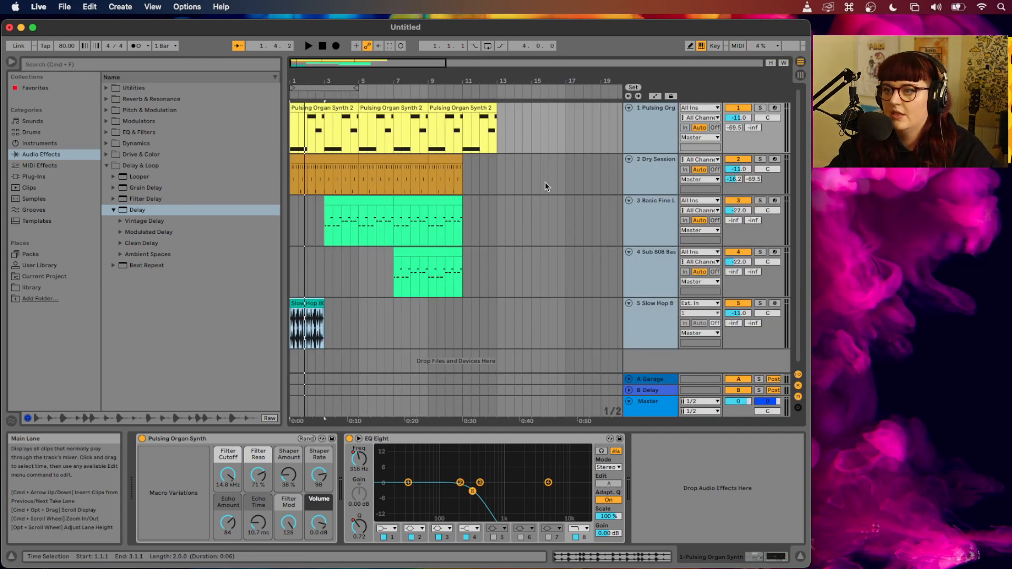
scroll(499, 113, "right", 1)
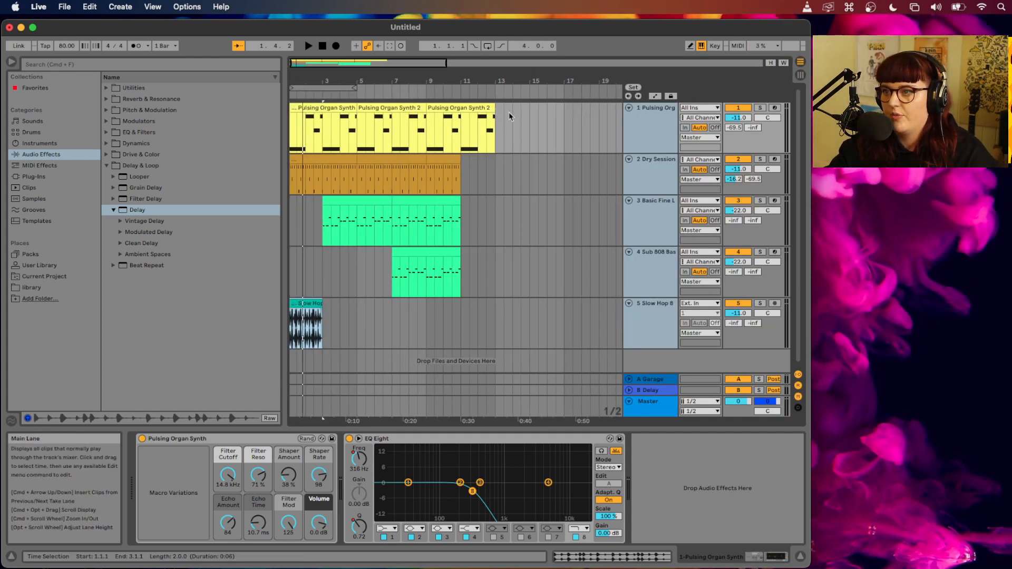
left_click(486, 88)
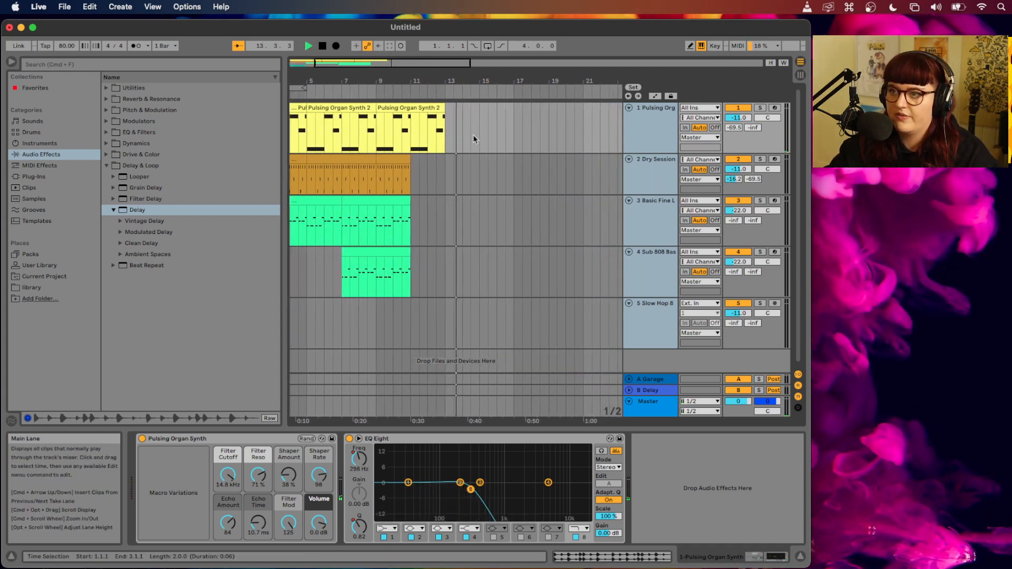
key("space")
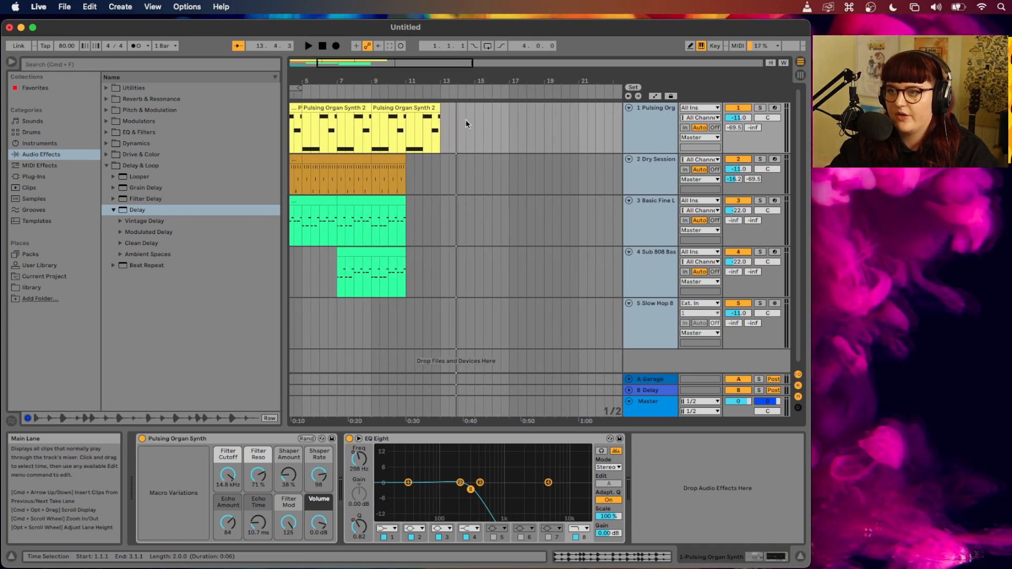
left_click_drag(466, 121, 271, 123)
scroll(366, 127, "left", 4)
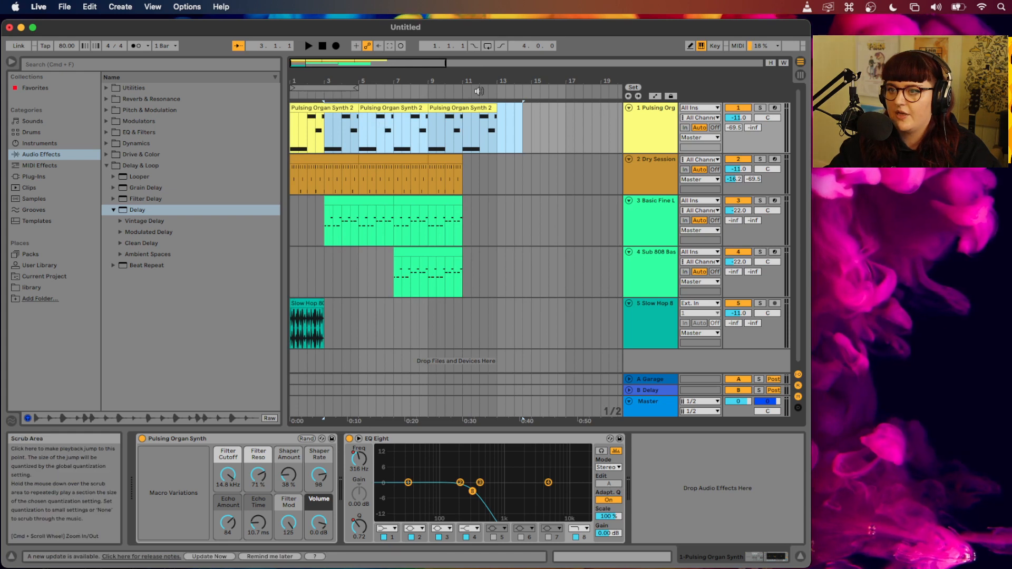
left_click(303, 125, "shift")
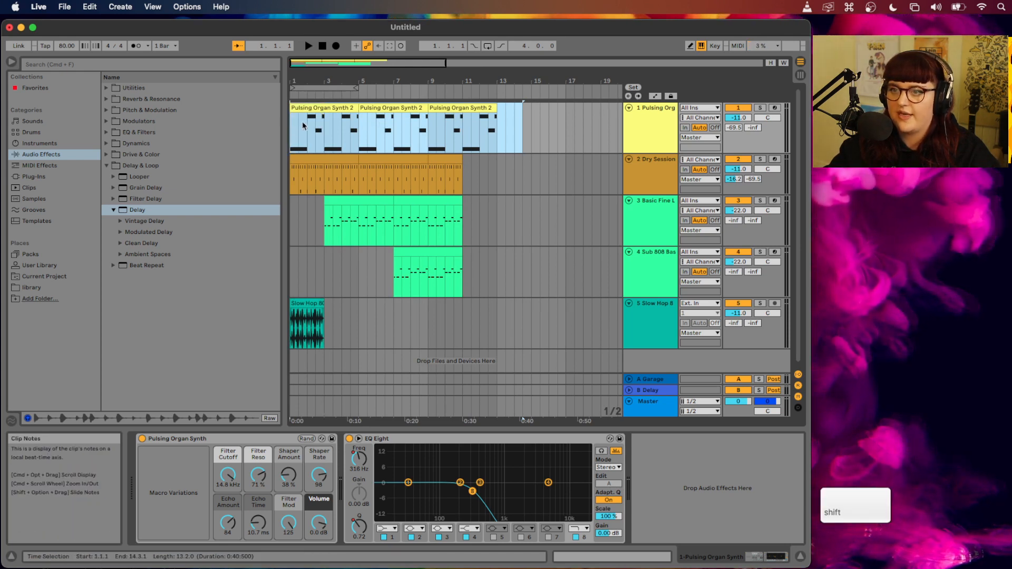
Delete the Slow Hop 80 bpm clip from the start of the fifth track
left_click(307, 305)
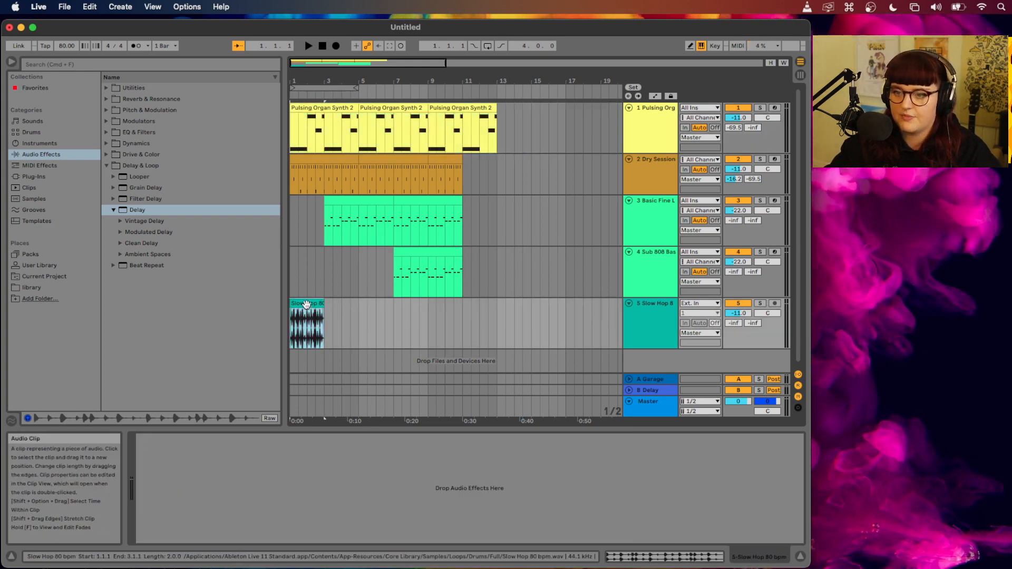
key("Delete")
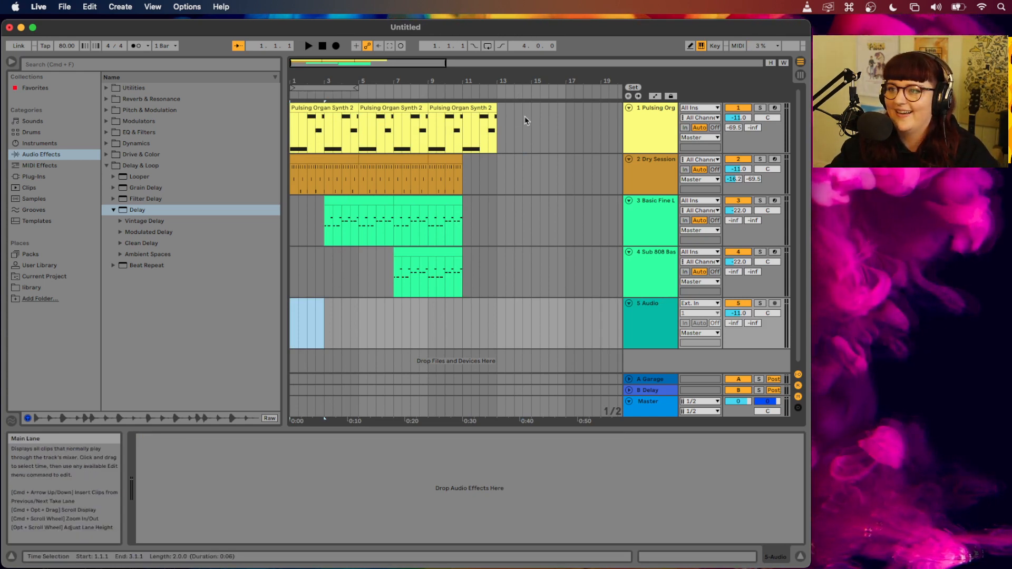
Select bars 1.1.1 to 15.1.1 on the Pulsing Organ Synth track and play the arrangement past its end at bar 13
left_click_drag(525, 116, 229, 119)
key("space")
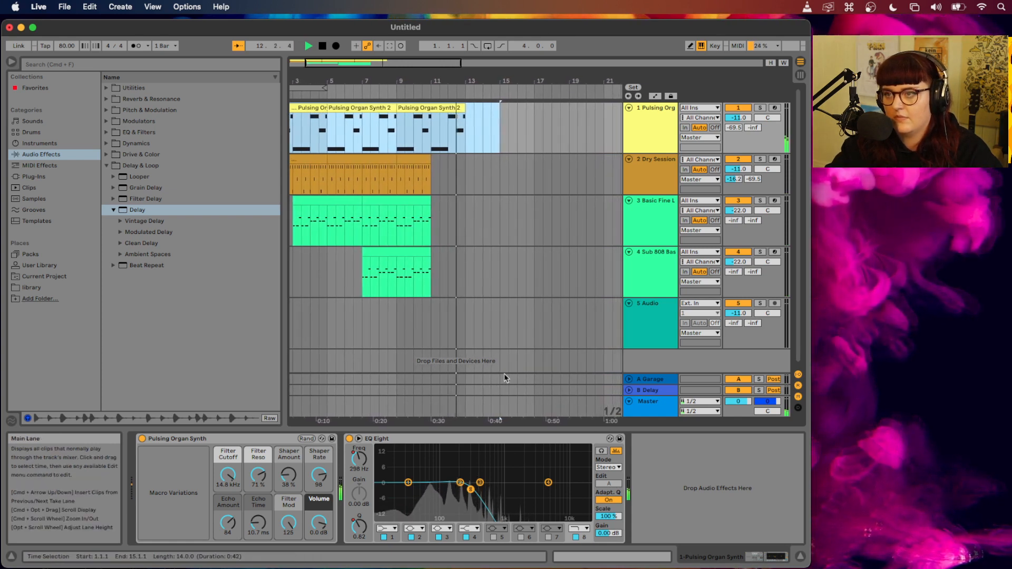
scroll(499, 401, "left", 2)
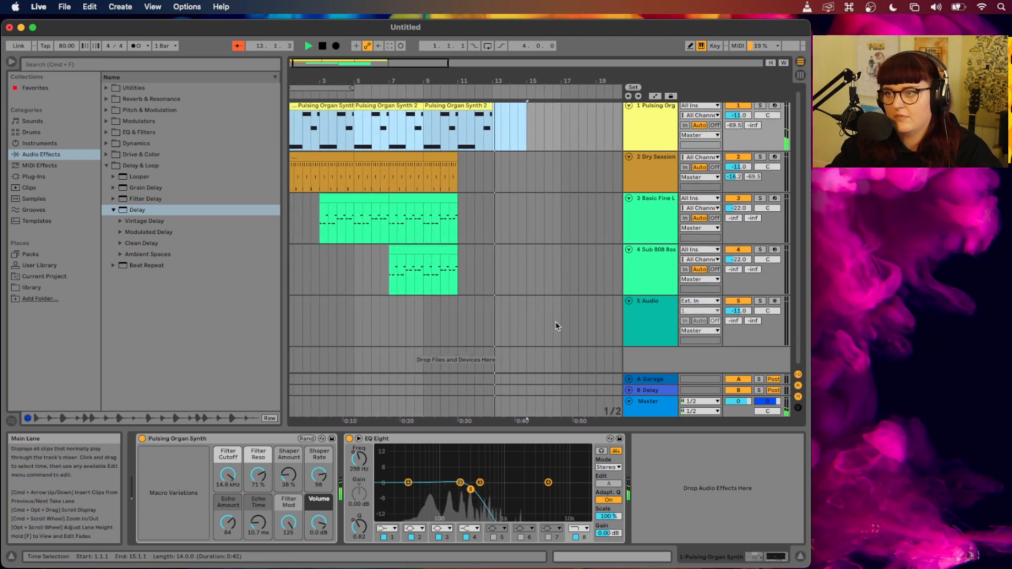
key("space")
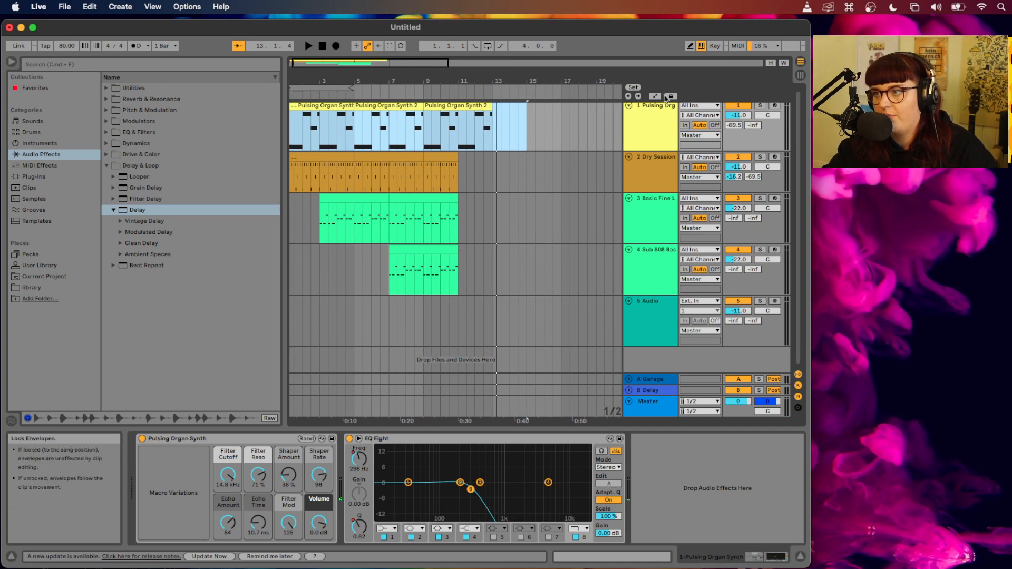
Show the Pulsing Organ Synth track's EQ Eight band 8 frequency automation and draw a rise from about bar 13 to bar 15
key("a")
scroll(654, 126, "up", 1)
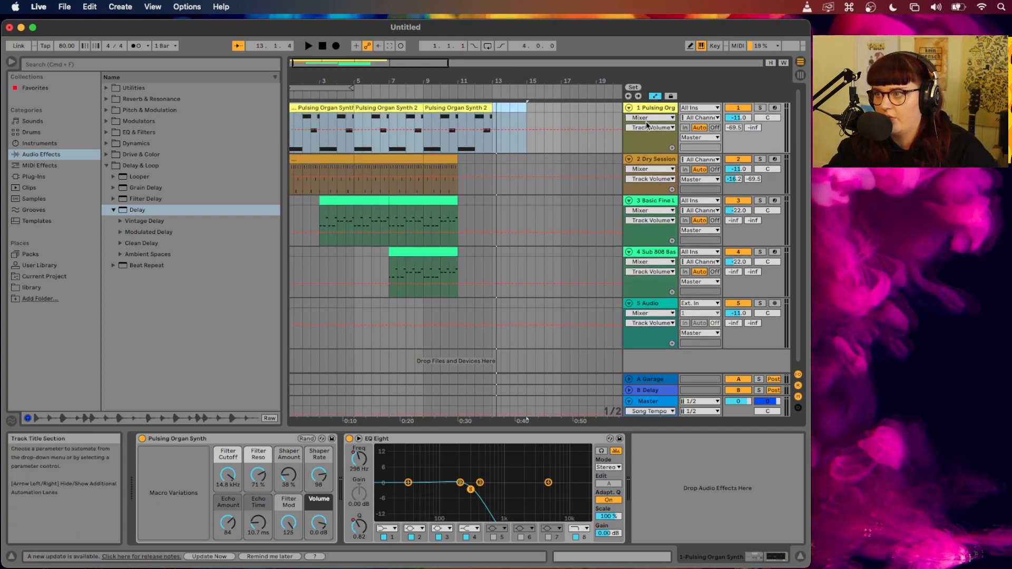
left_click(652, 118)
left_click(653, 144)
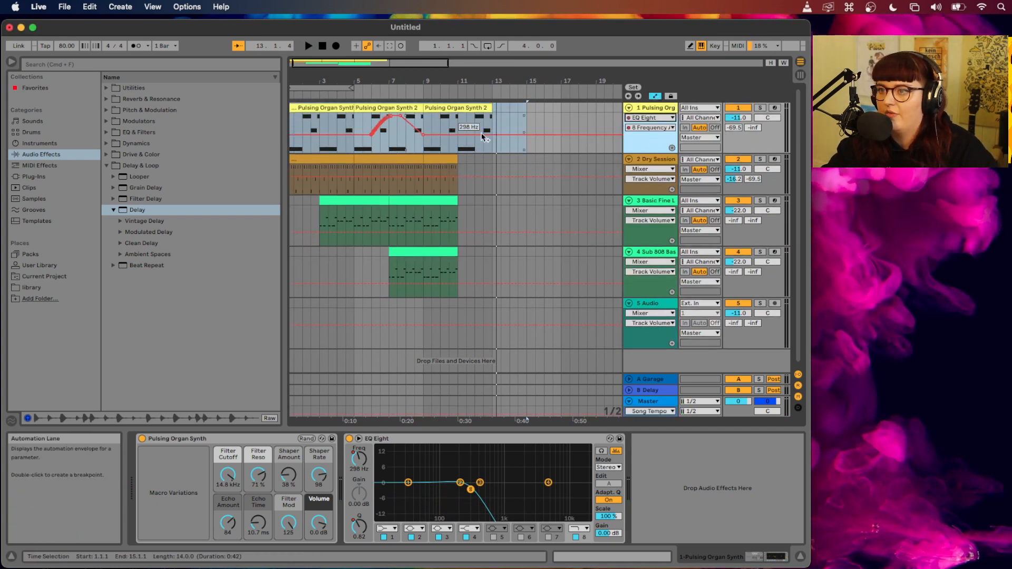
left_click(492, 134)
left_click_drag(526, 135, 526, 114)
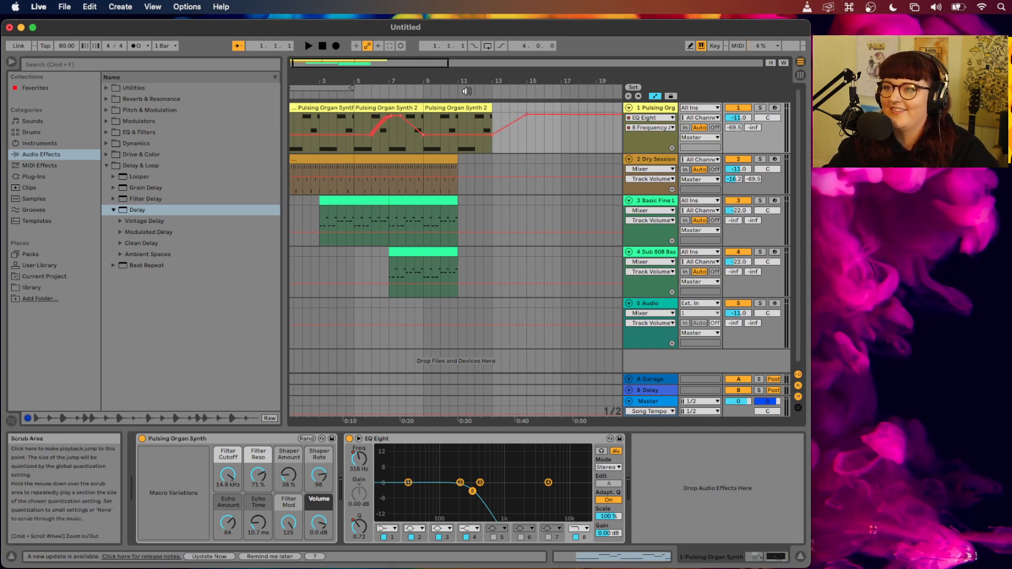
Make the closing filter rise begin earlier, at about bar 11.5 and 357 Hz, and play the ending to check it
left_click(473, 126)
left_click_drag(472, 127, 466, 135)
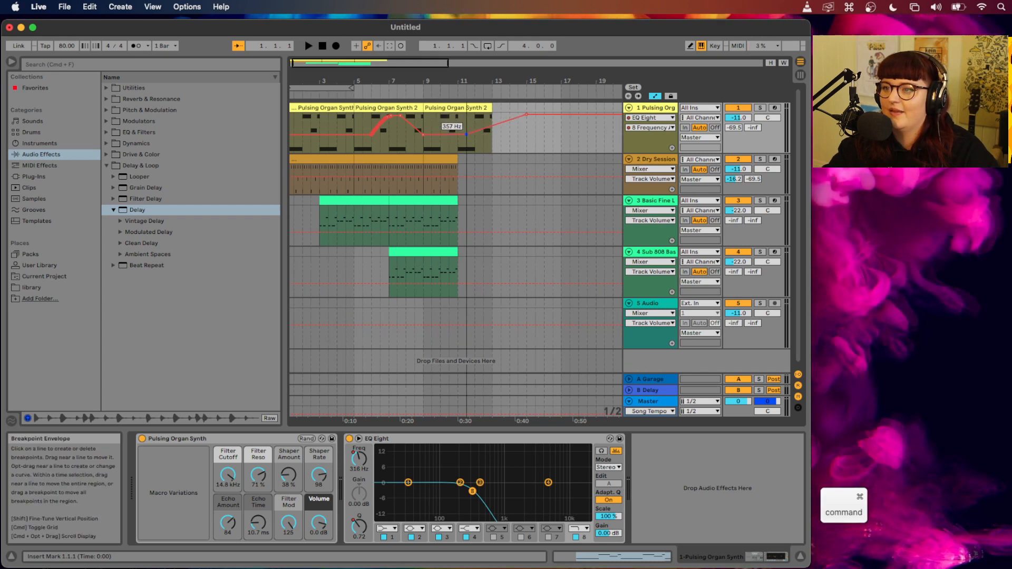
left_click(457, 94)
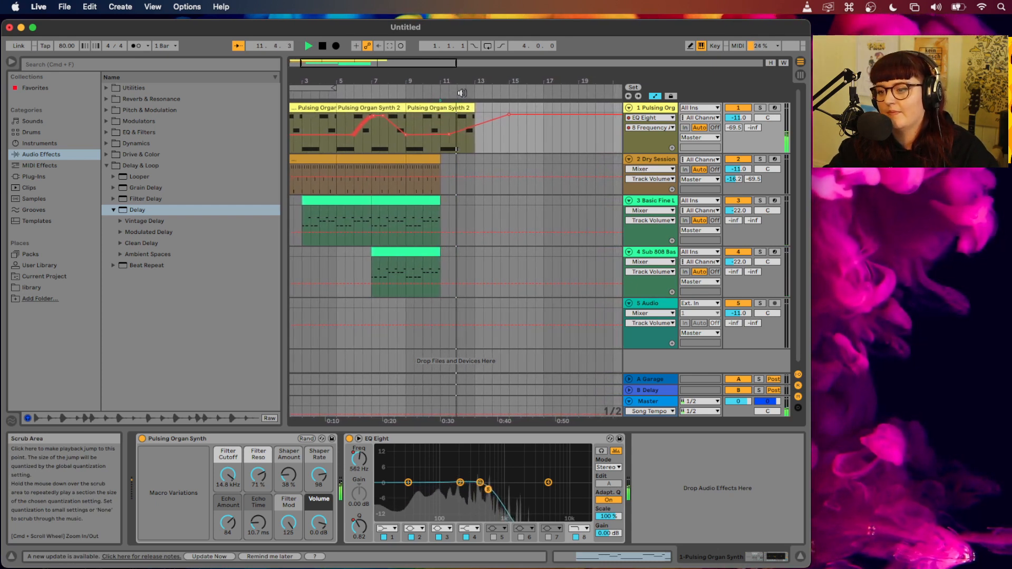
key("space")
left_click(450, 93)
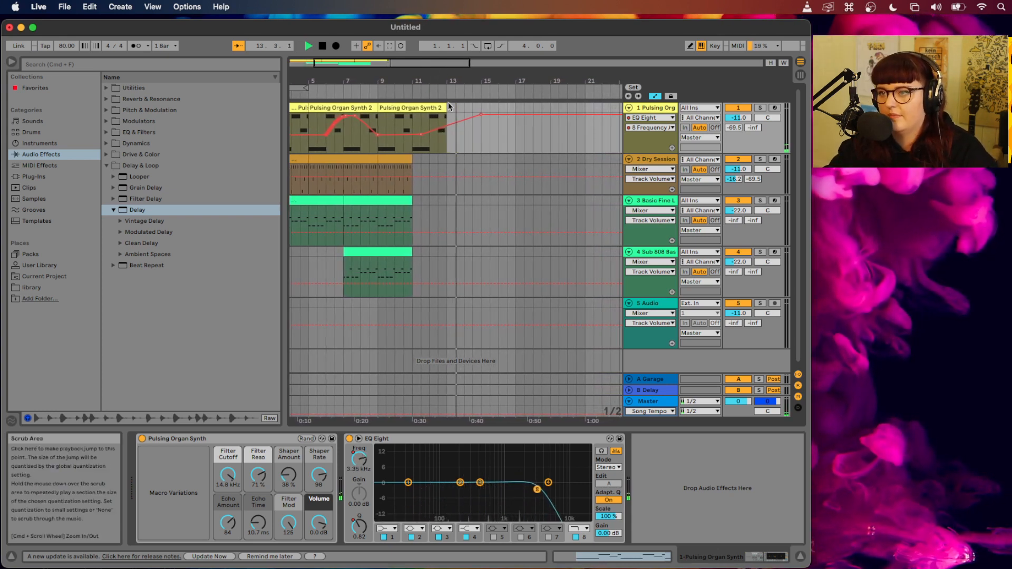
key("space")
Select bars 1.1.1 to 15.1.1 on the Pulsing Organ Synth track as the render range and open the Export Audio/Video settings
left_click_drag(479, 136, 274, 133)
scroll(293, 131, "left", 3)
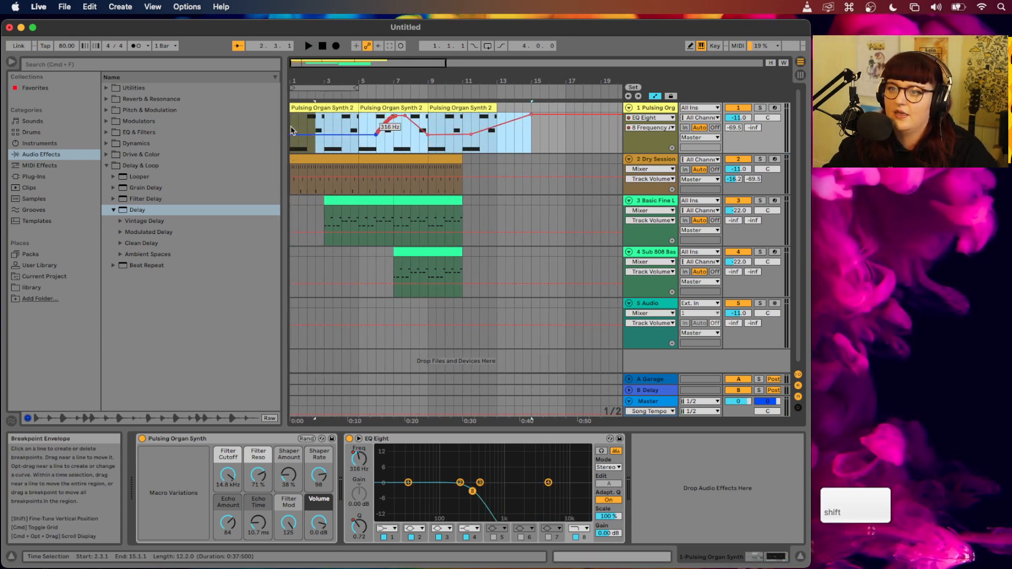
left_click(312, 110, "shift")
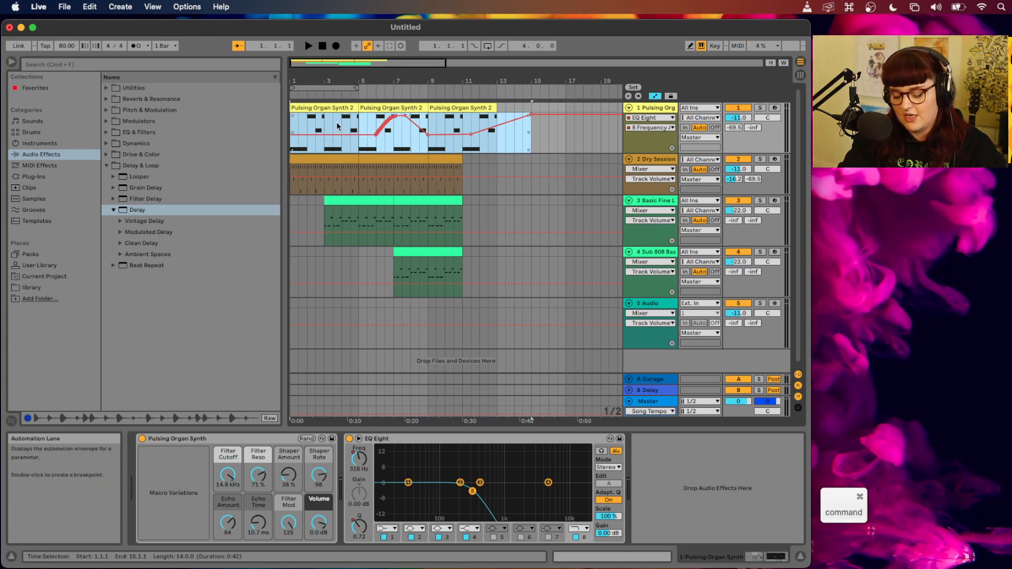
key("super+r")
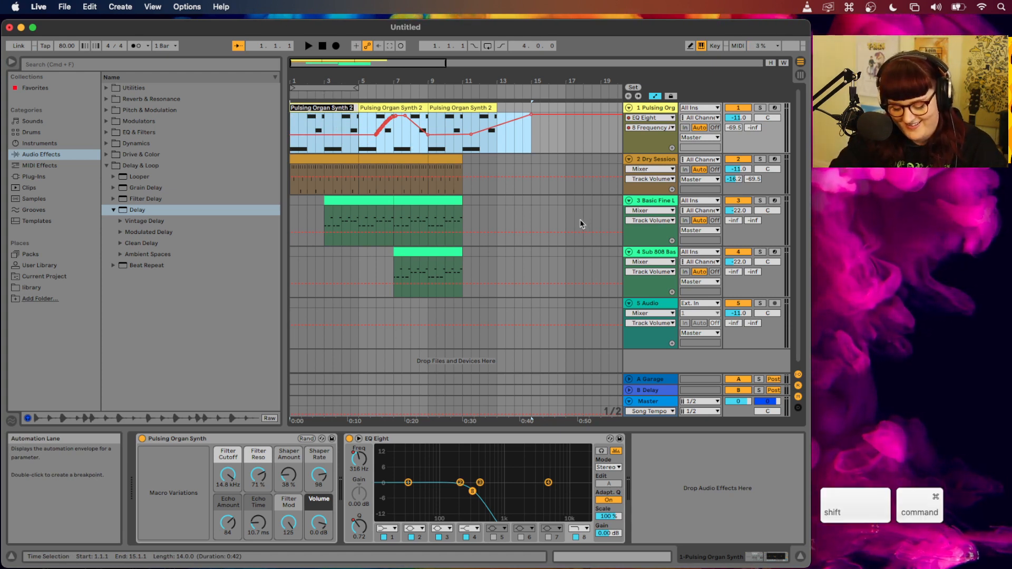
key("super+shift+r")
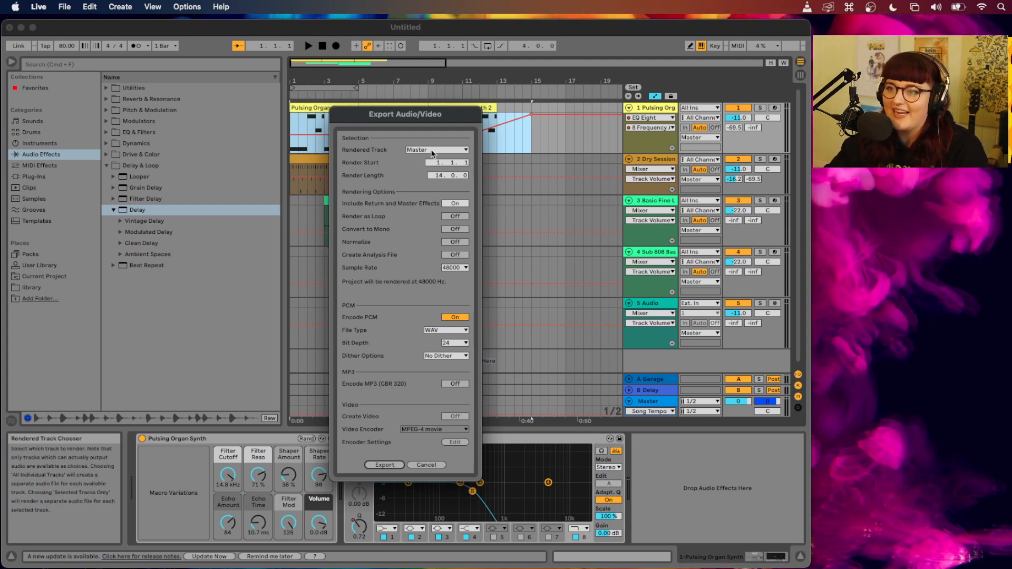
Keep Master as the rendered track, turn on MP3 encoding alongside the WAV, and start the export
left_click(431, 151)
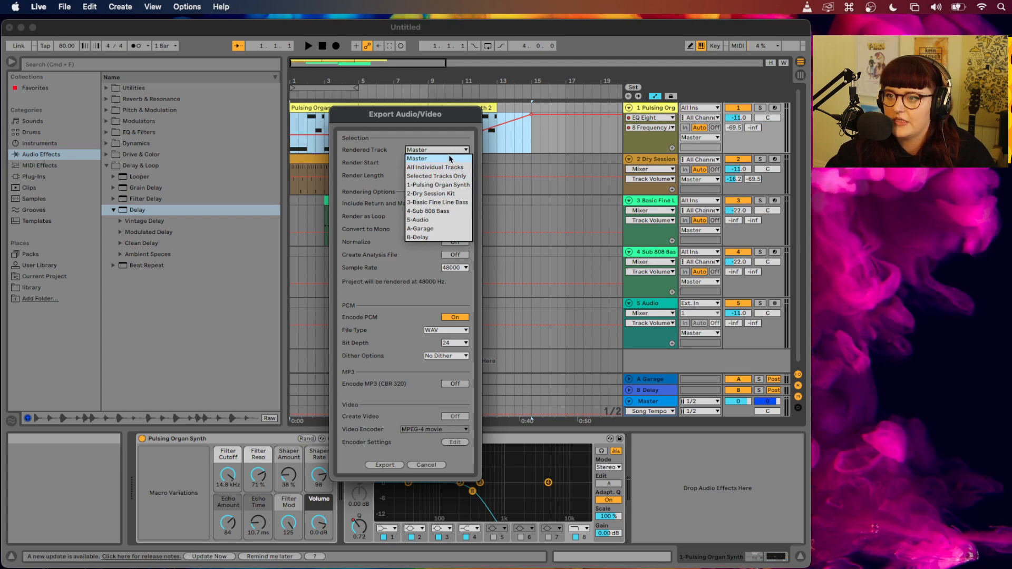
left_click(458, 134)
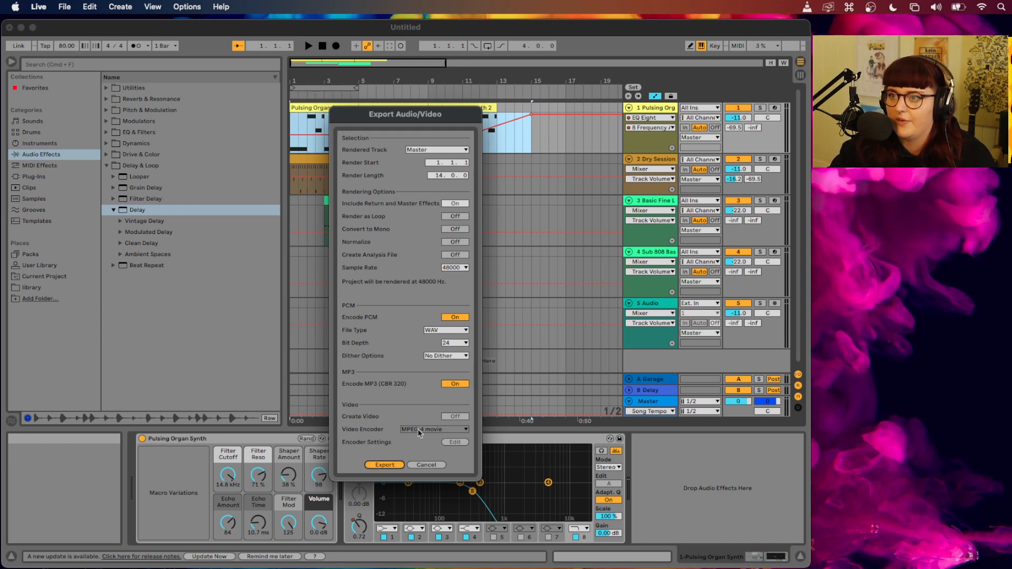
key("Return")
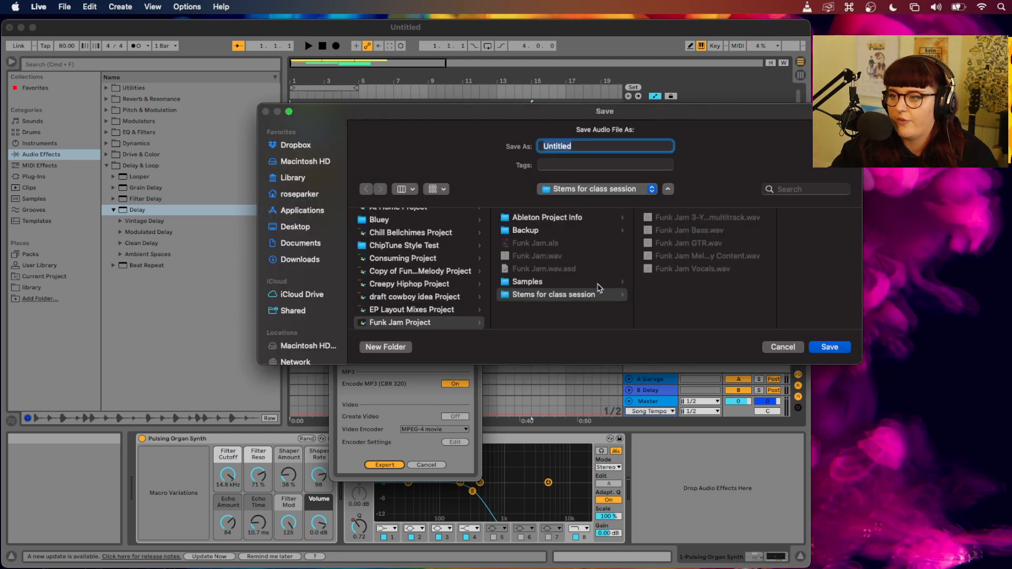
Save the exported audio to the Desktop as TUTORIAL TRACK
left_click(303, 232)
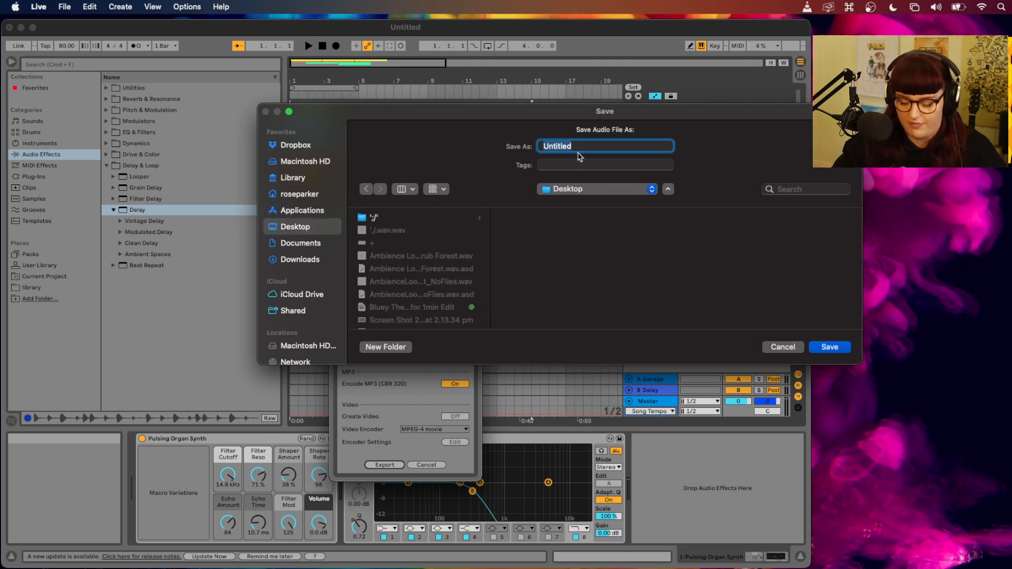
key("shift")
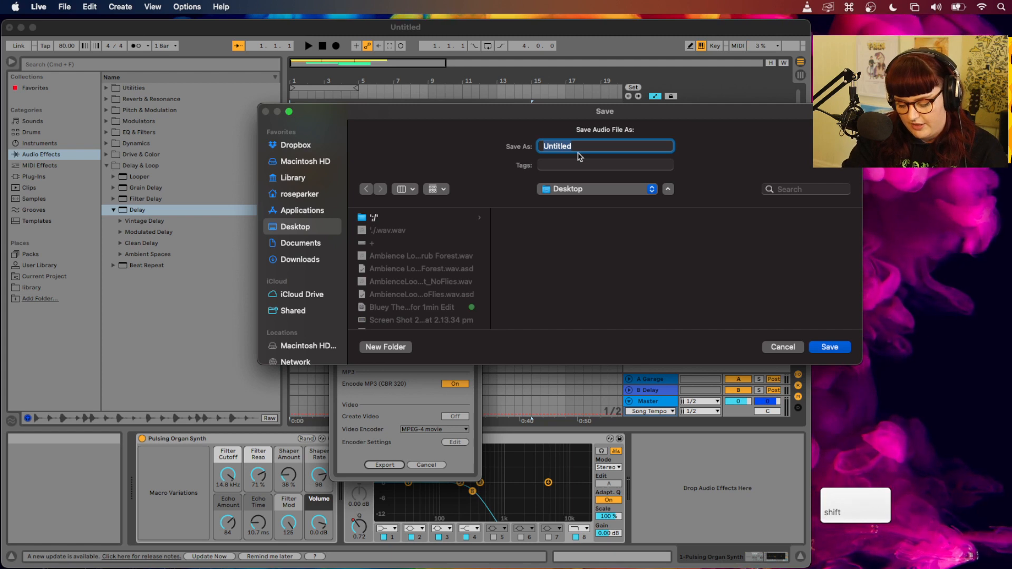
type("TU")
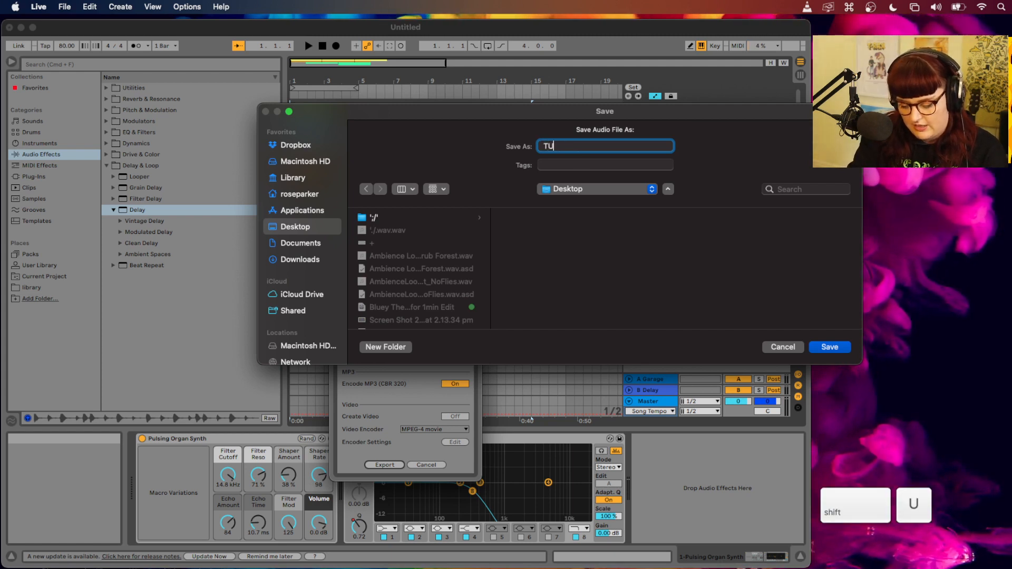
type("TORIAL TRACK")
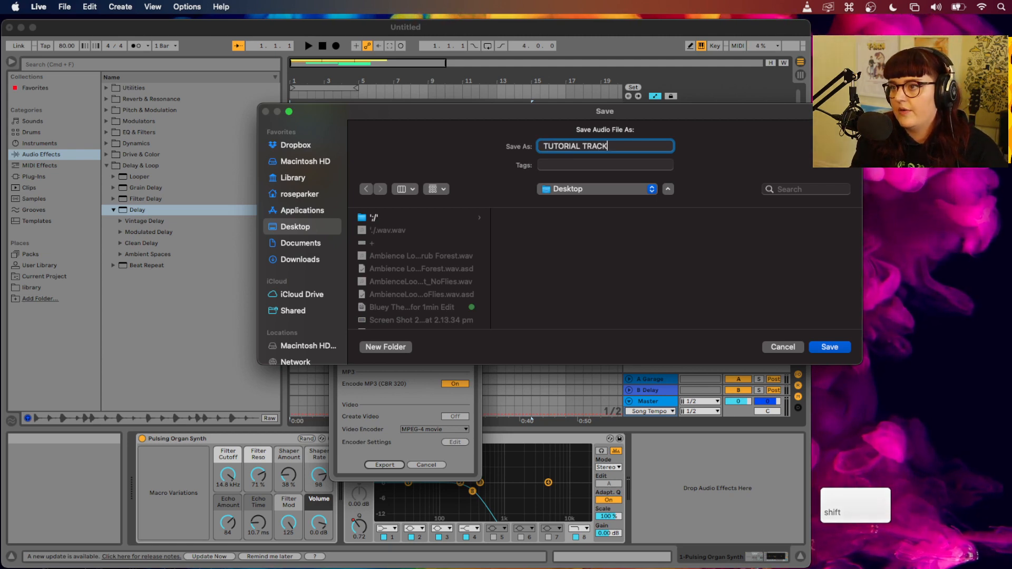
key("Return")
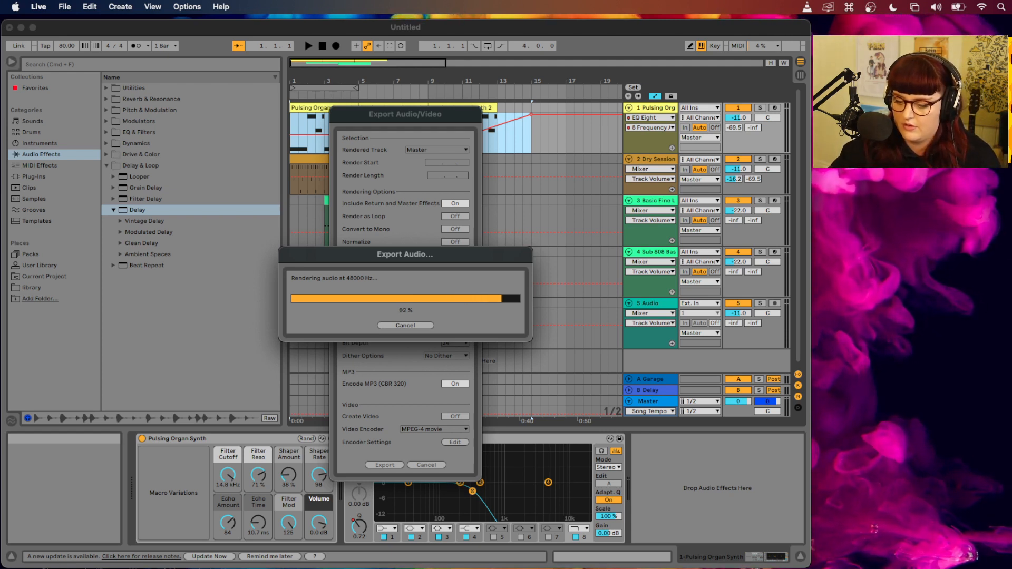
Switch to Finder, locate the exported files on the Desktop, and preview TUTORIAL TRACK.mp3
key("super+Tab")
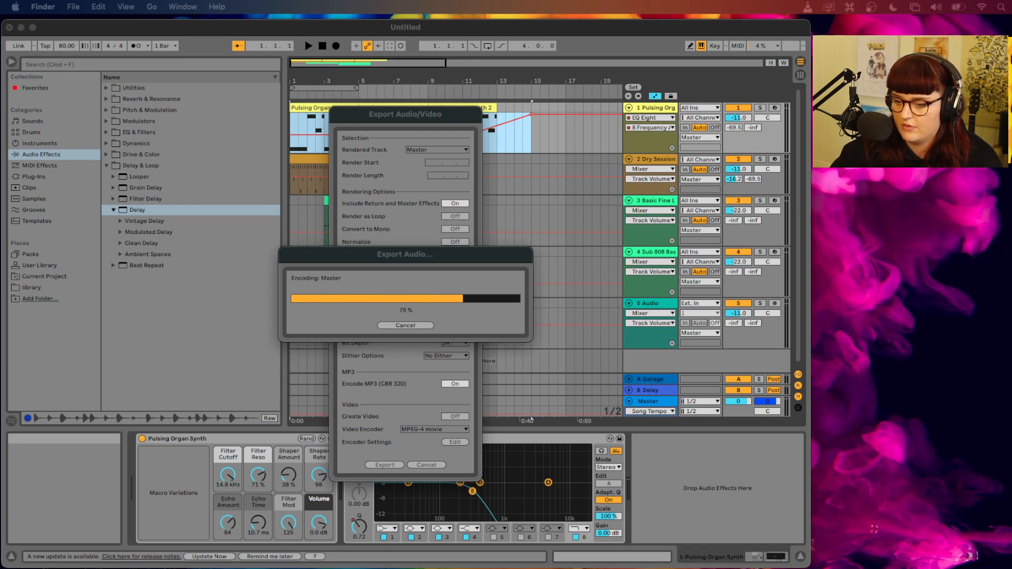
left_click_drag(550, 568, 384, 213)
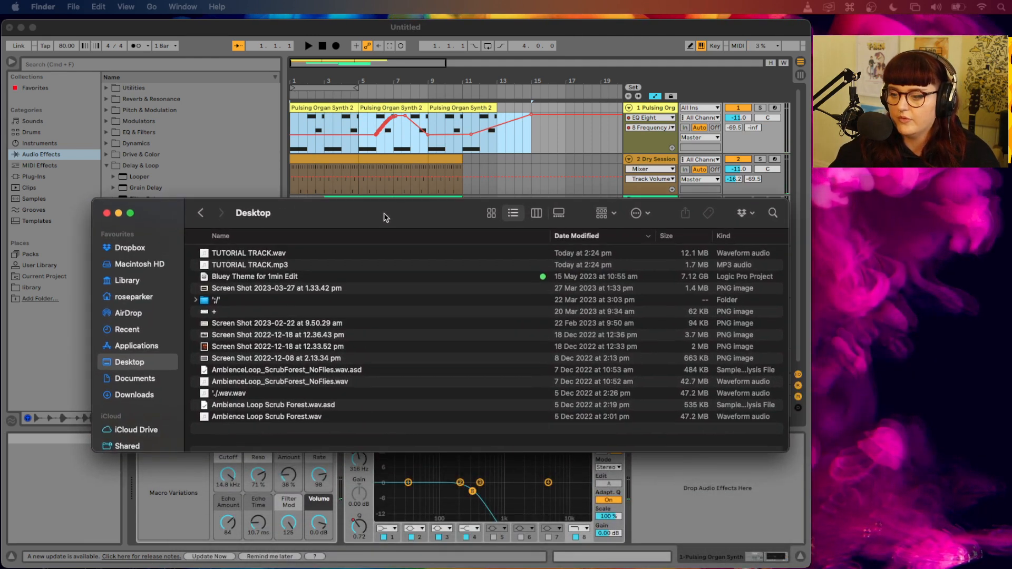
left_click(281, 255)
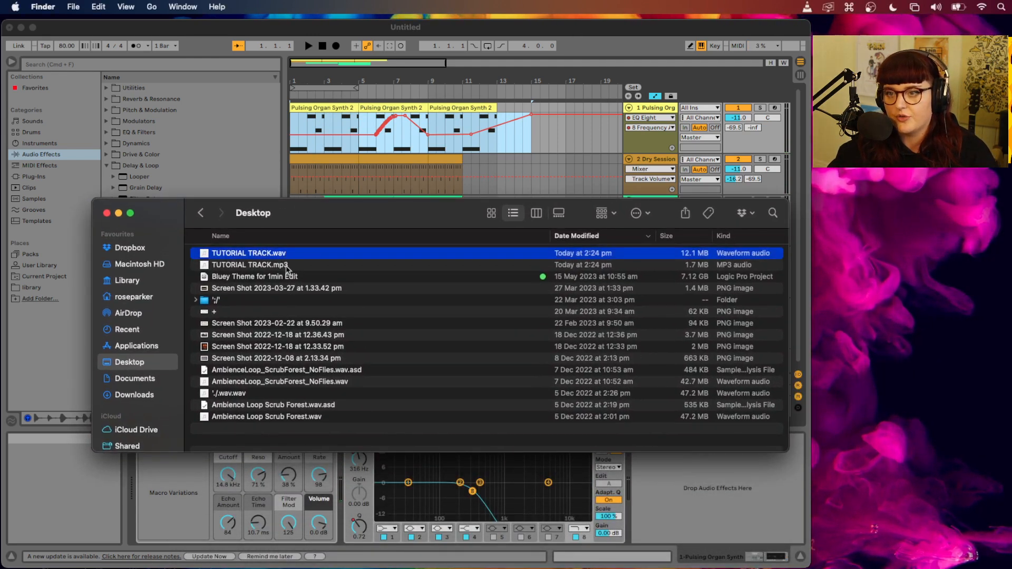
left_click(287, 266)
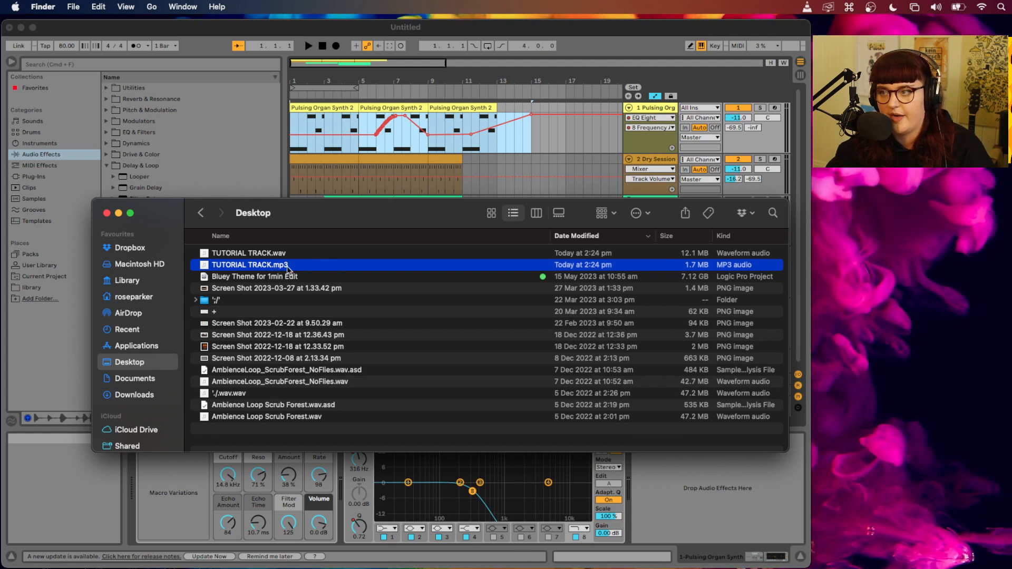
key("space")
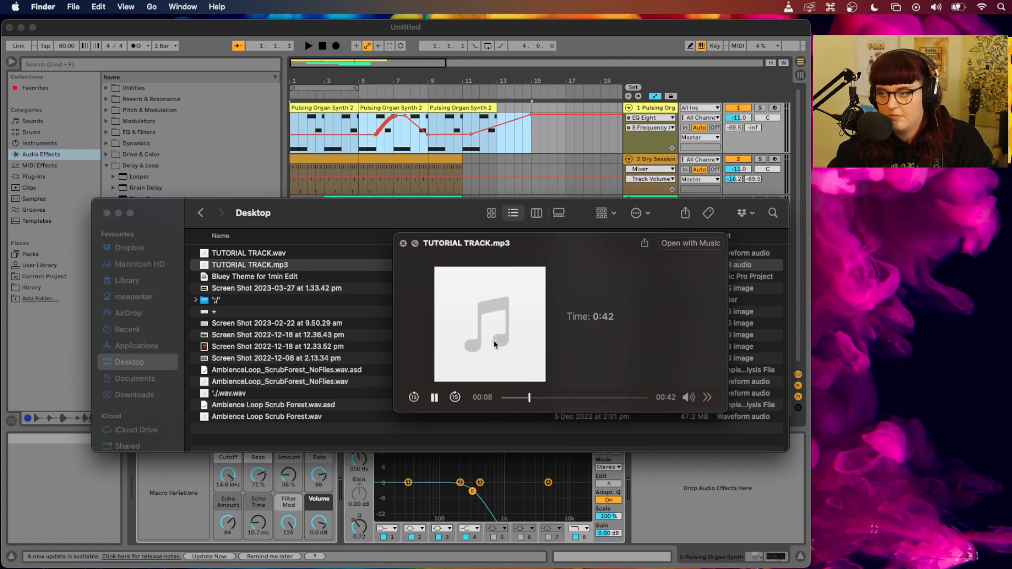
key("space")
Preview TUTORIAL TRACK.wav, skip ahead to listen to its ending, and close the preview
left_click(297, 254)
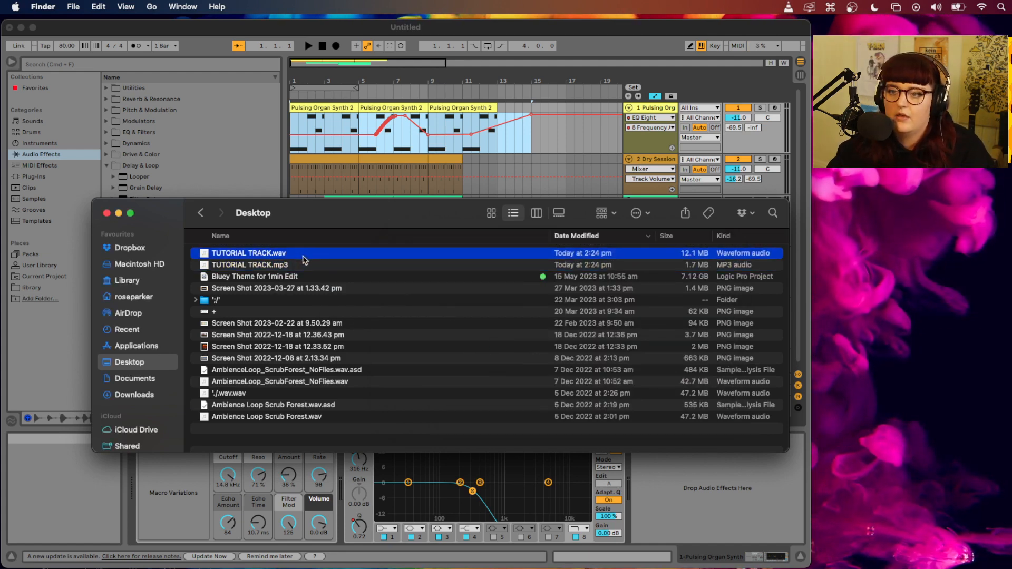
key("space")
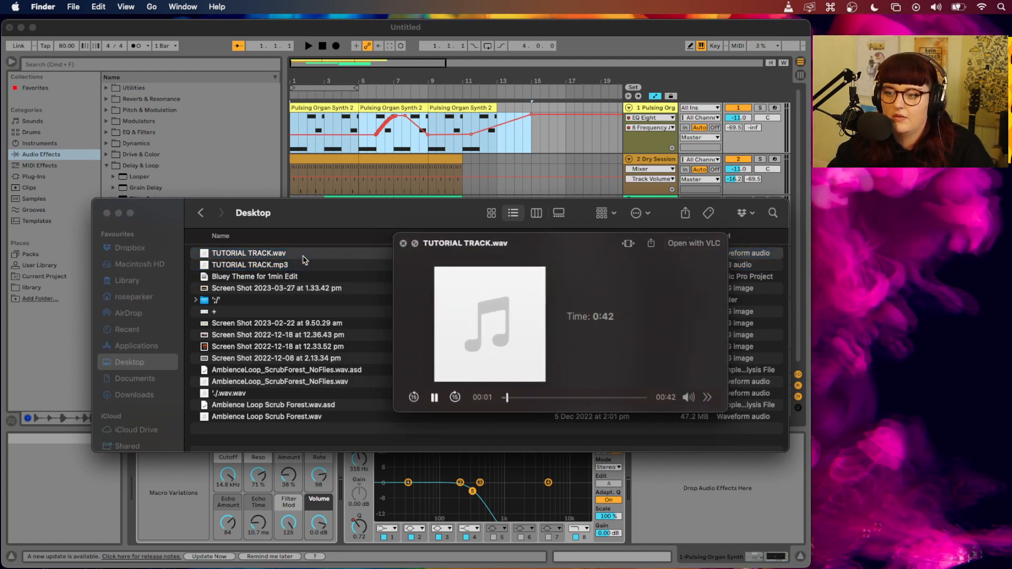
left_click_drag(545, 399, 629, 403)
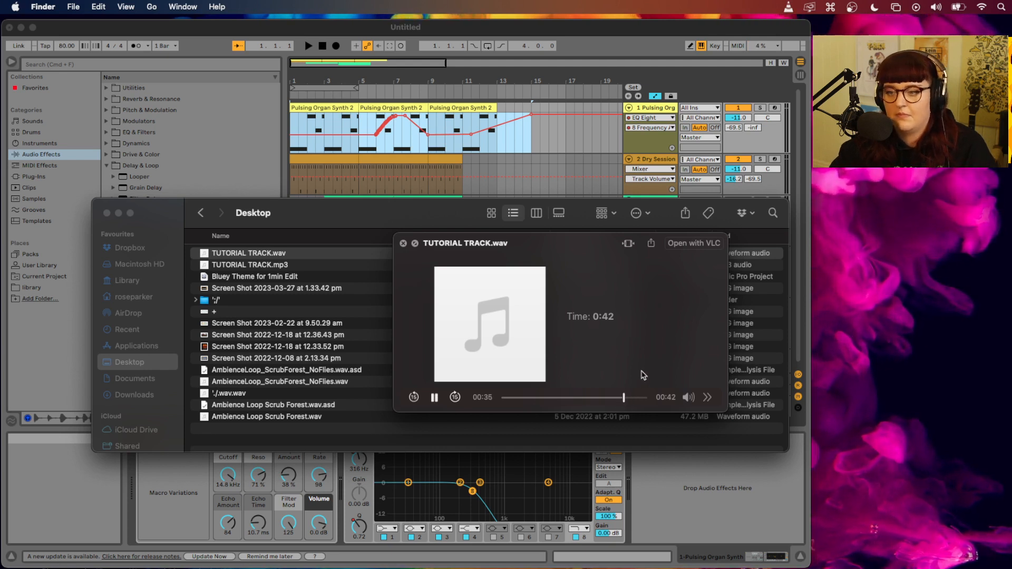
key("space")
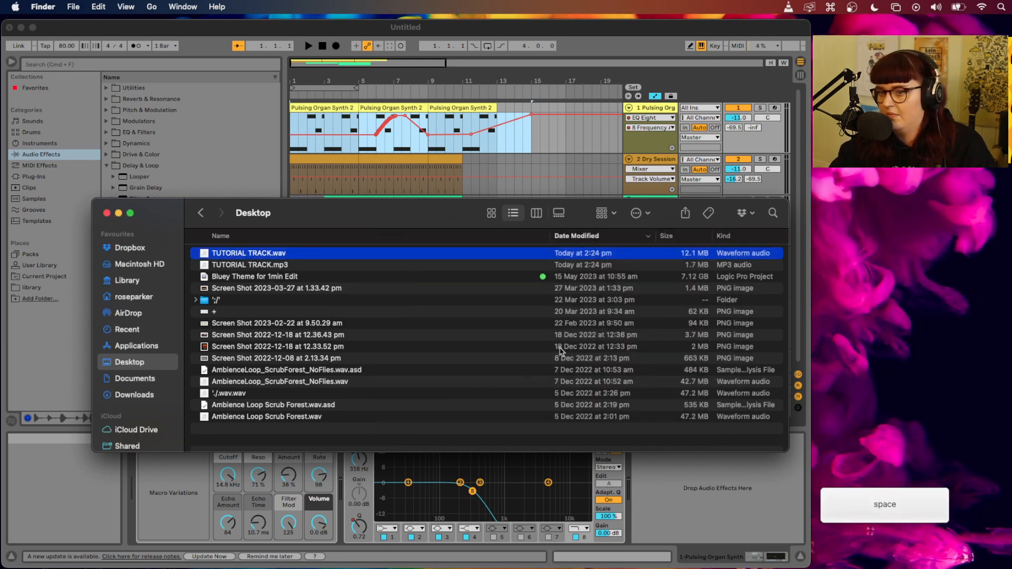
Close the Finder window, return to Ableton Live, and start saving the Live Set into the Ableton Sessions folder
left_click(107, 214)
left_click(141, 25)
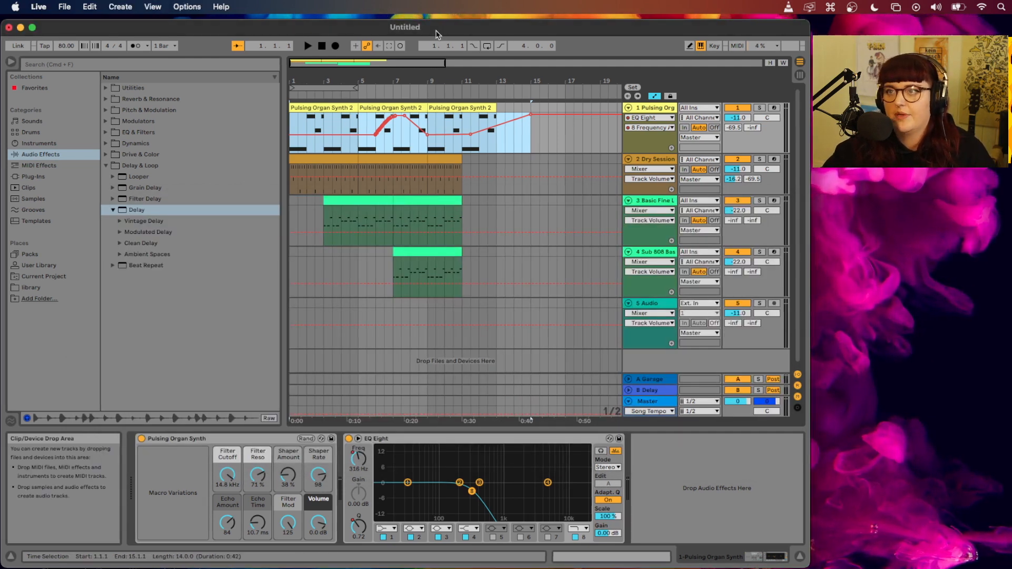
left_click(64, 7)
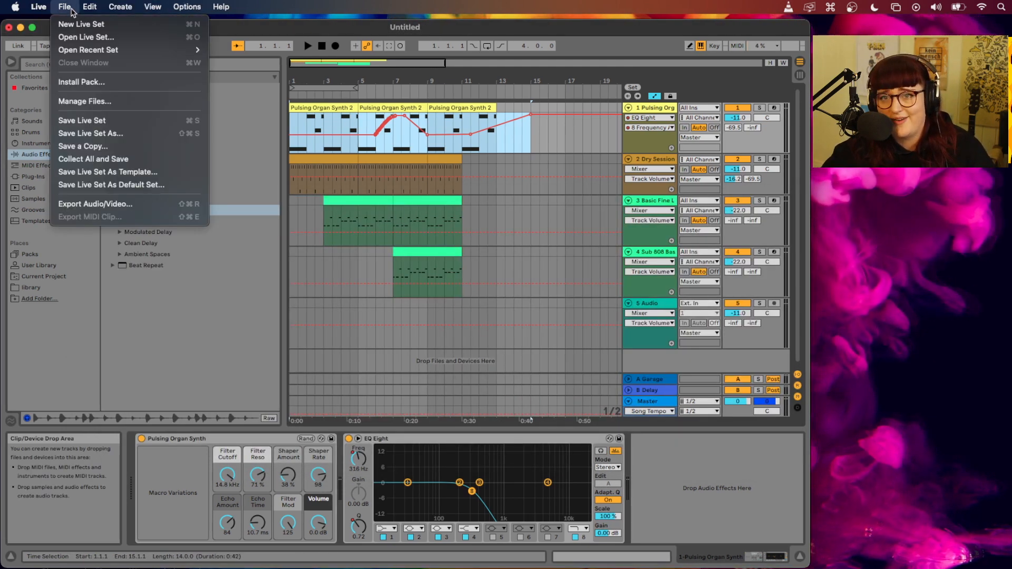
left_click(116, 121)
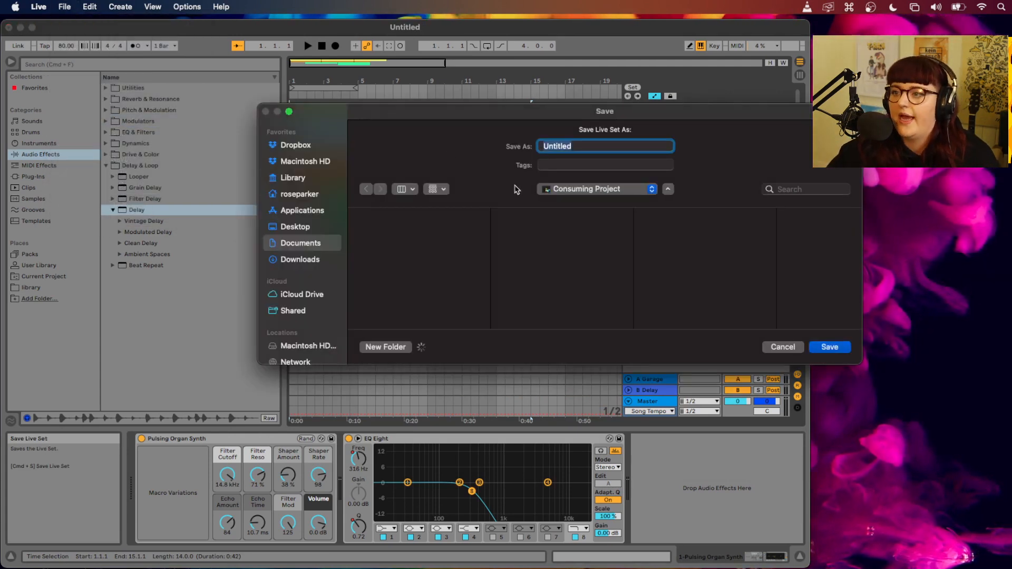
left_click(557, 191)
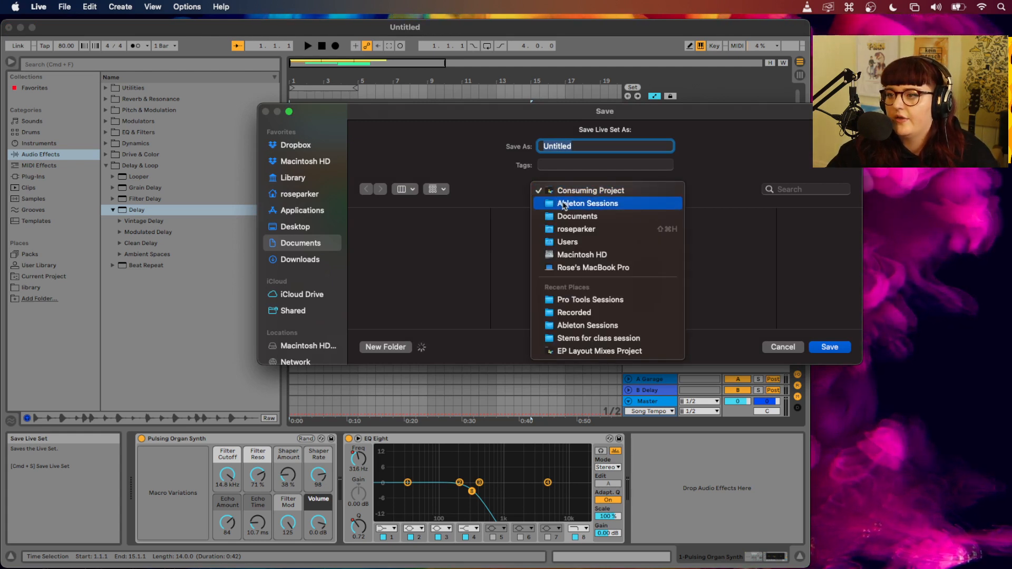
left_click(563, 205)
Name the Live Set Tutorial Track and save it
left_click(591, 146)
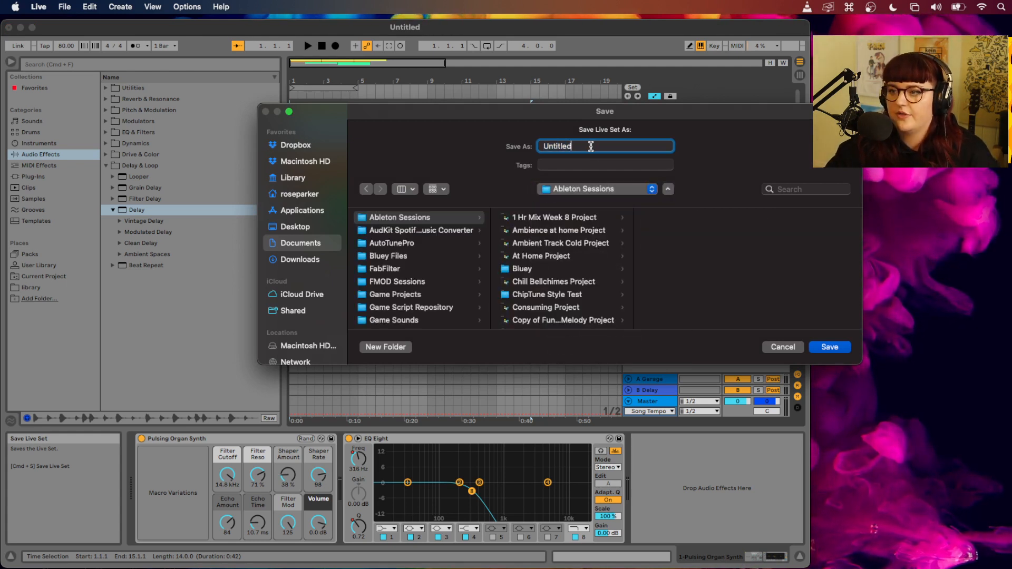
left_click_drag(591, 146, 498, 149)
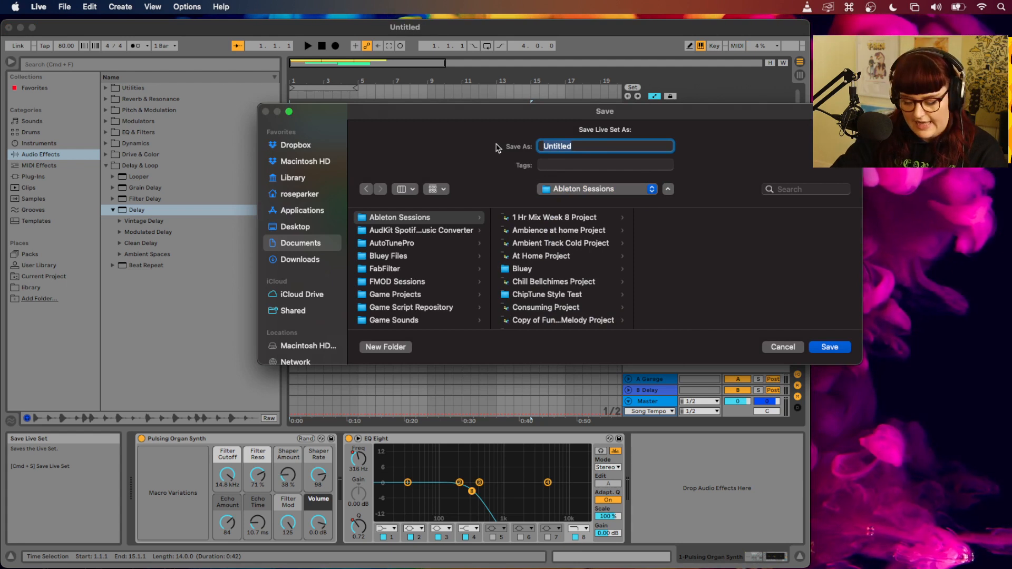
type("Tuto")
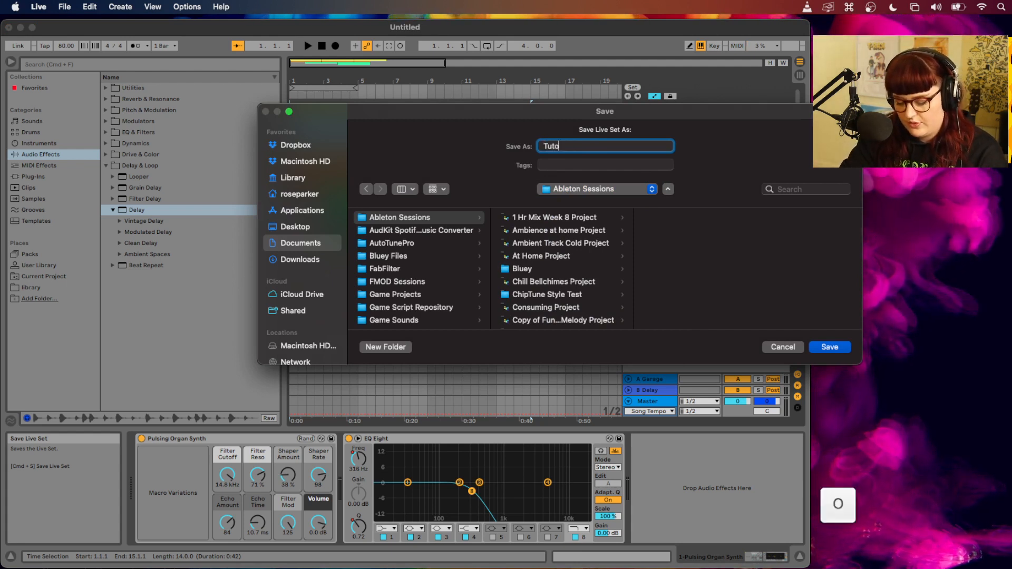
type("rial Track")
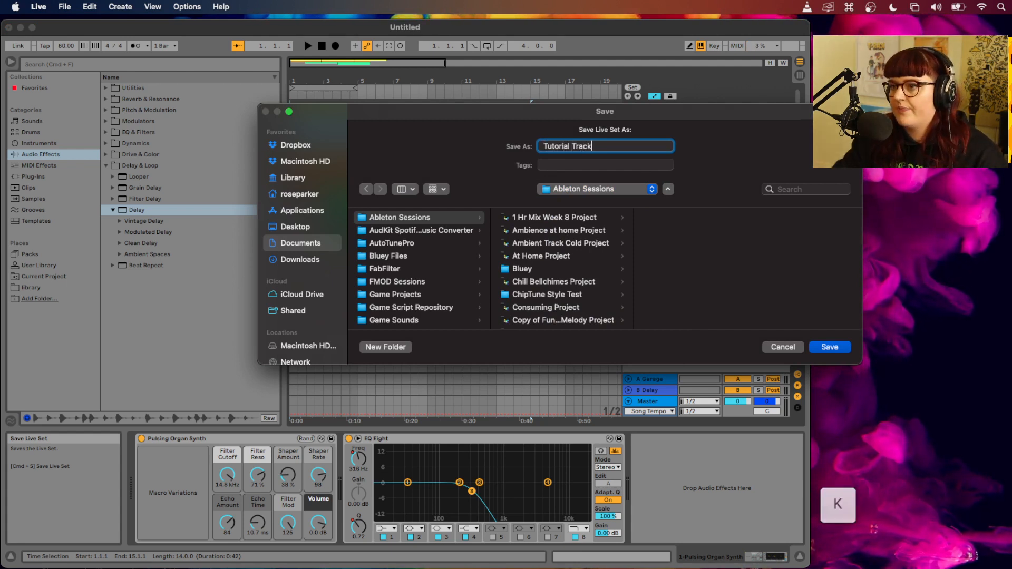
left_click(829, 346)
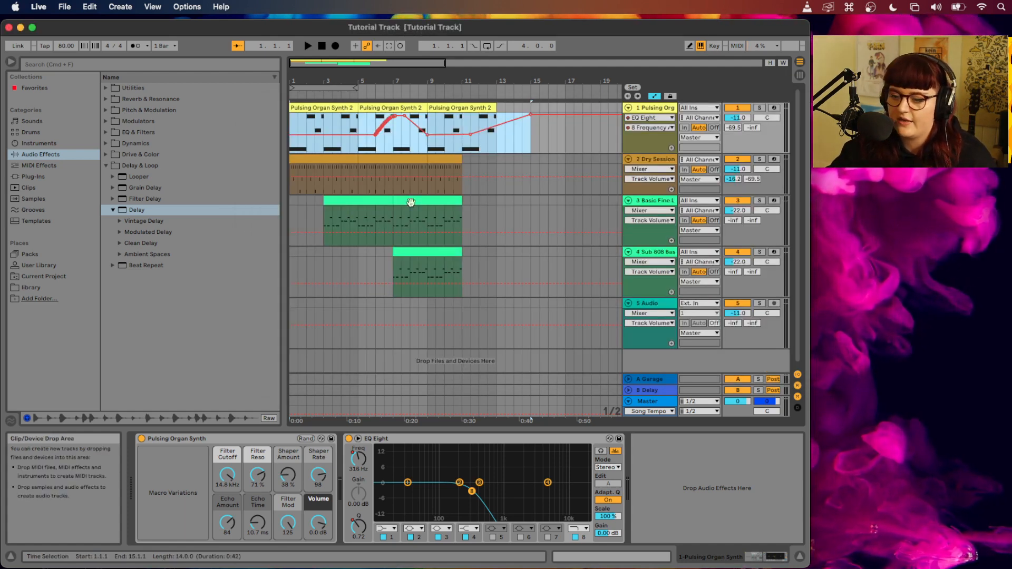
Switch to Finder, locate Tutorial Track Project in the Ableton Sessions folder within Documents, and expand it to show its contents
left_click(390, 568)
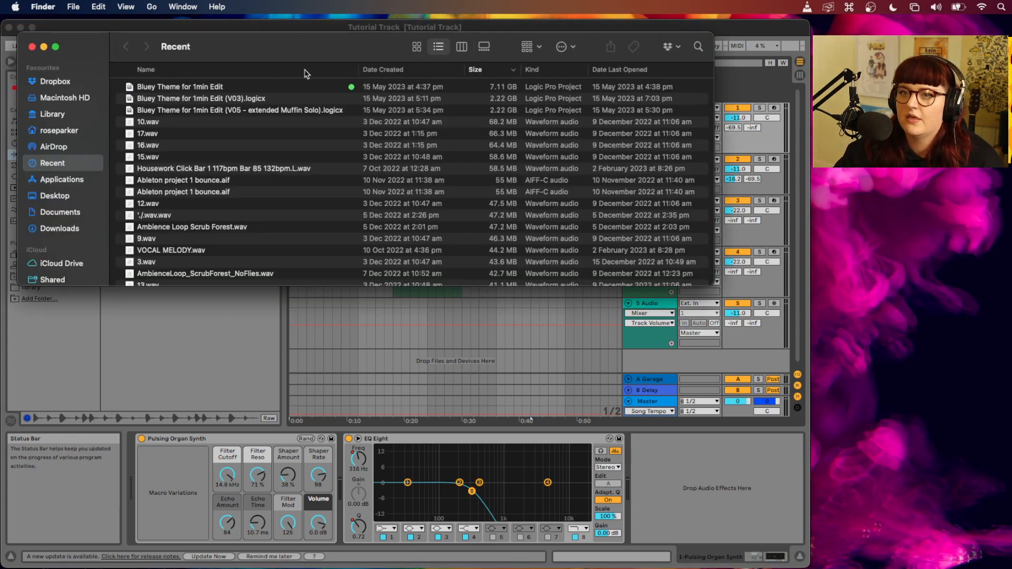
left_click(80, 211)
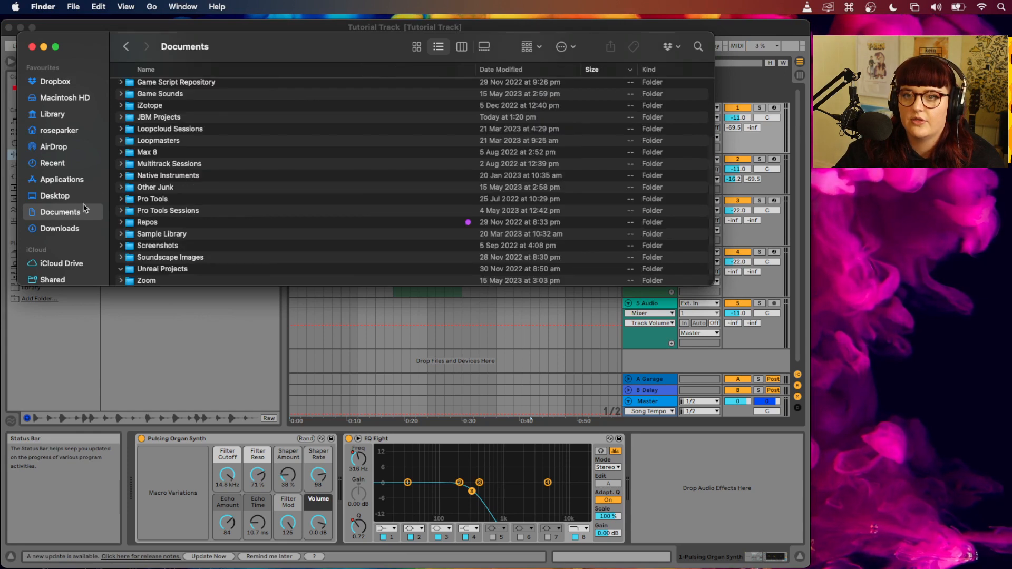
double_click(155, 100)
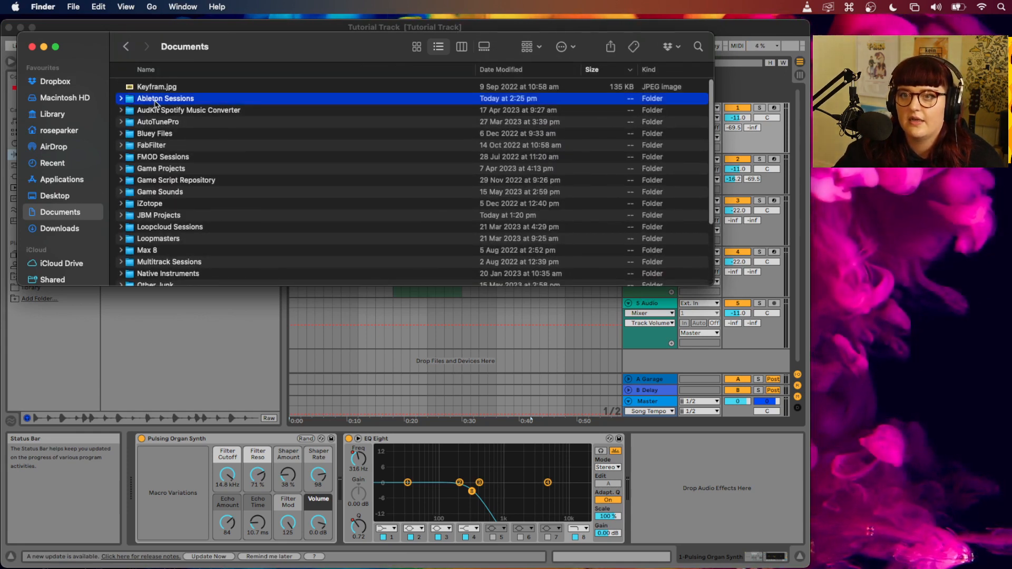
scroll(224, 197, "down", 10)
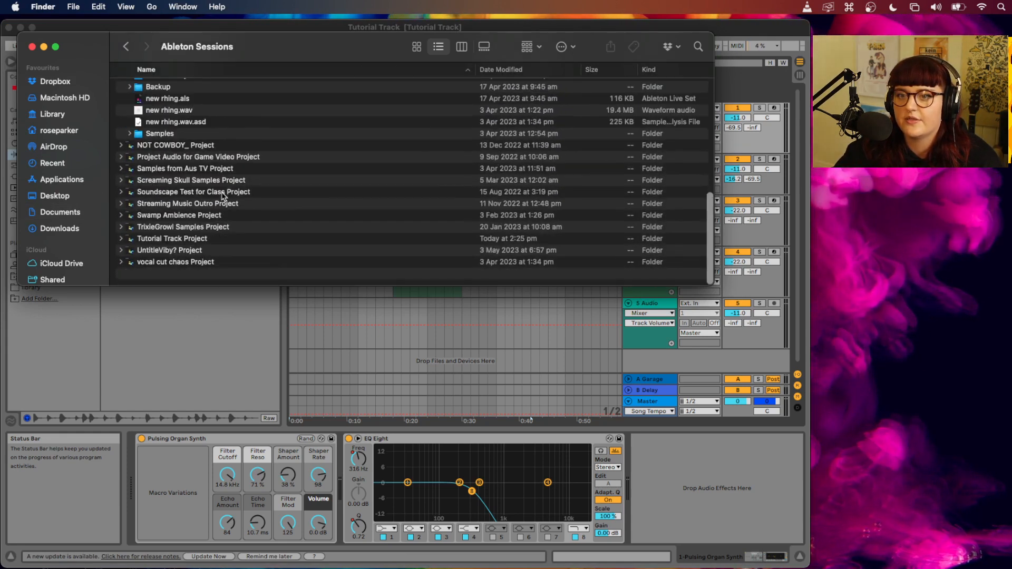
left_click(173, 252)
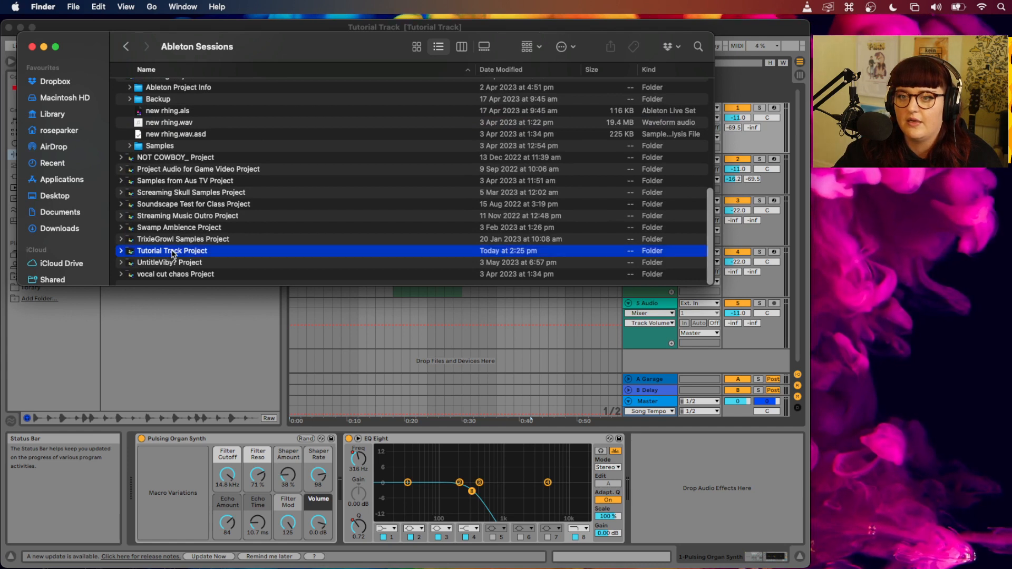
left_click(121, 251)
scroll(140, 250, "up", 1)
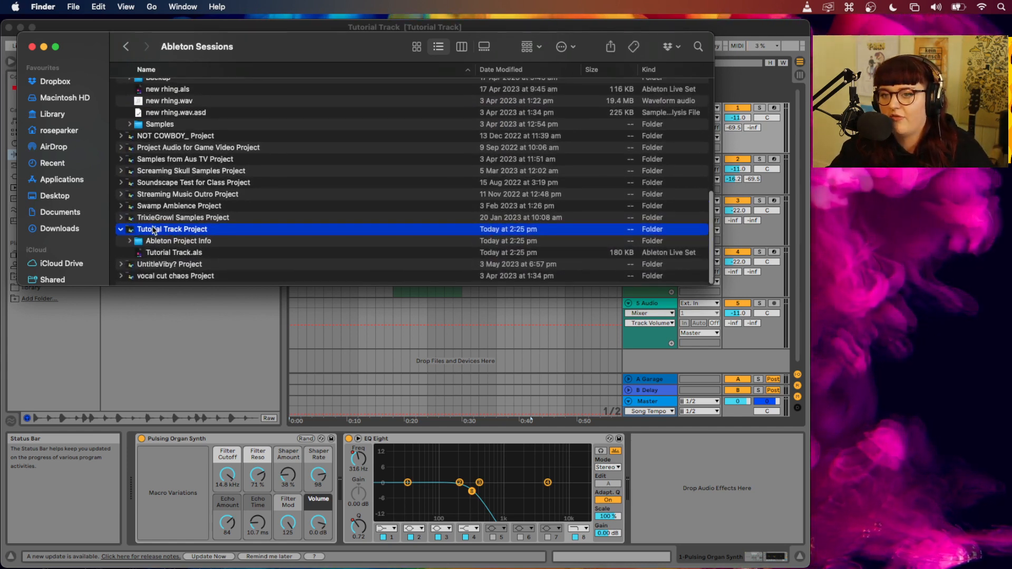
View the available actions for the Tutorial Track Project folder, dismiss them without choosing any, and close the Finder window
left_click(153, 230)
left_click(222, 232)
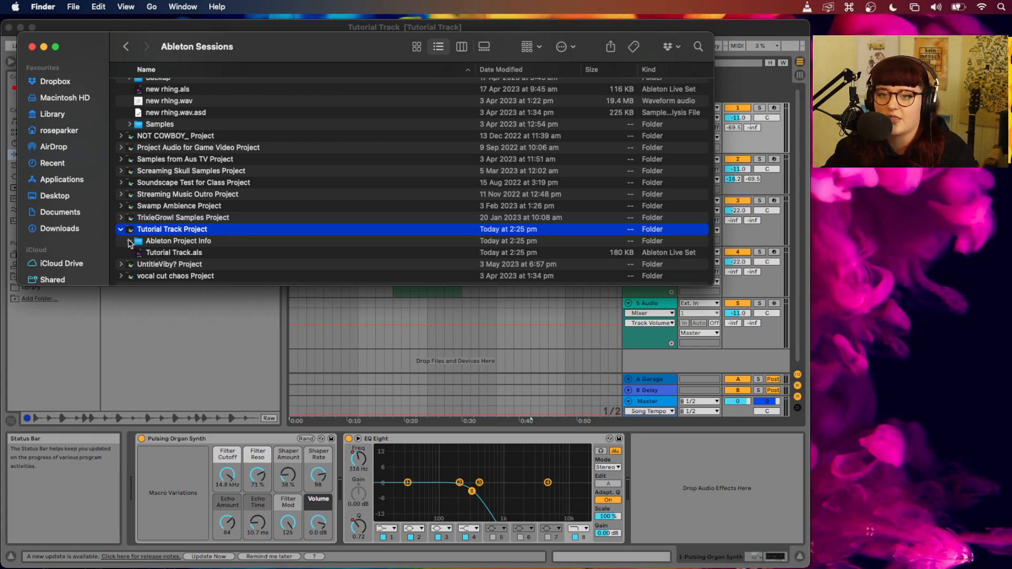
right_click(148, 233)
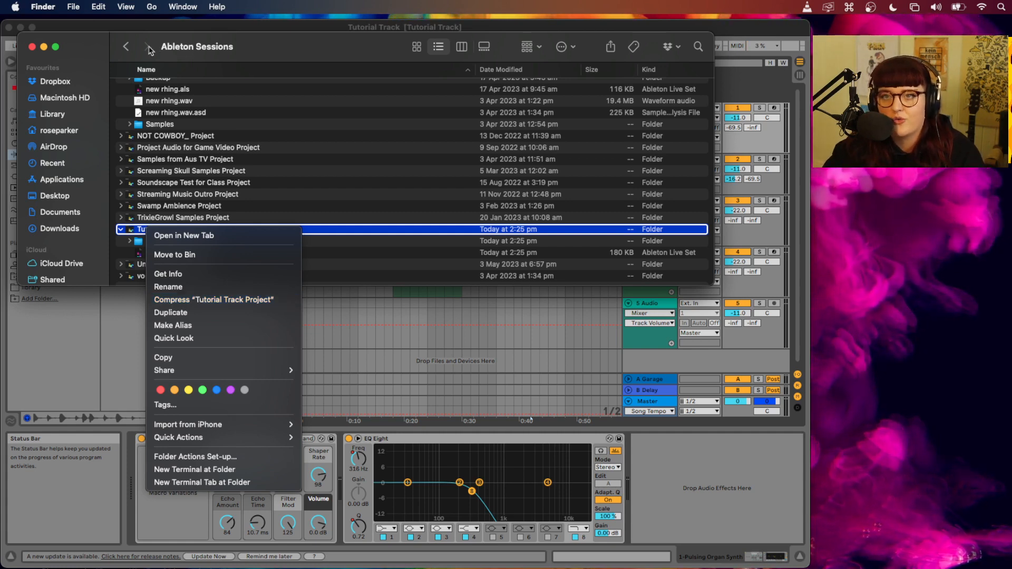
left_click(99, 47)
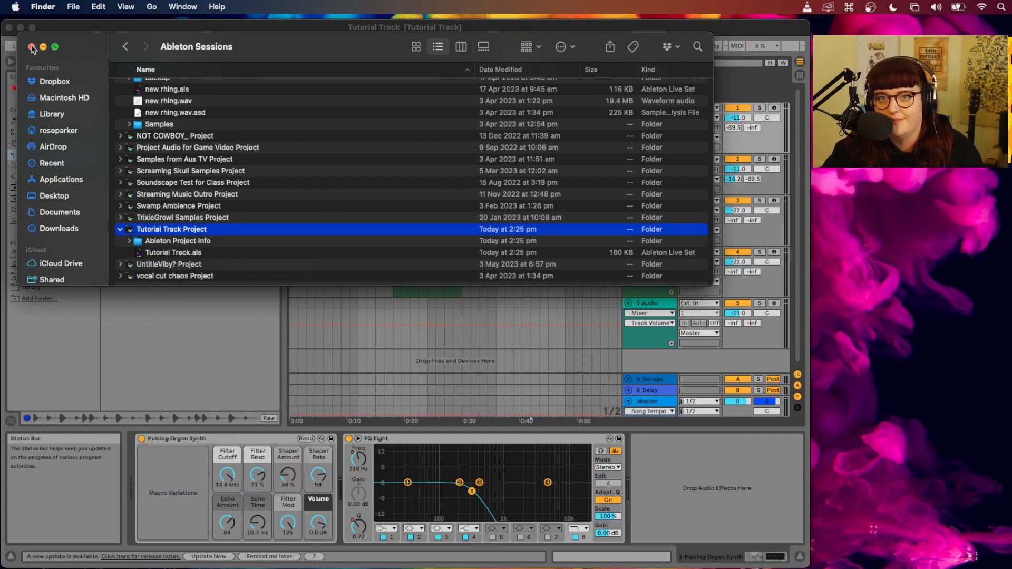
left_click(32, 46)
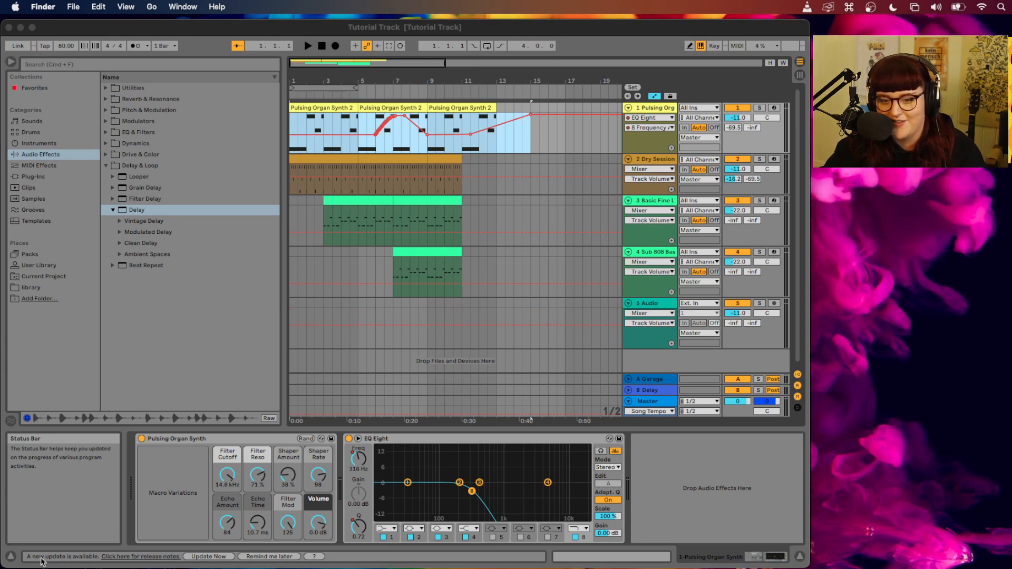